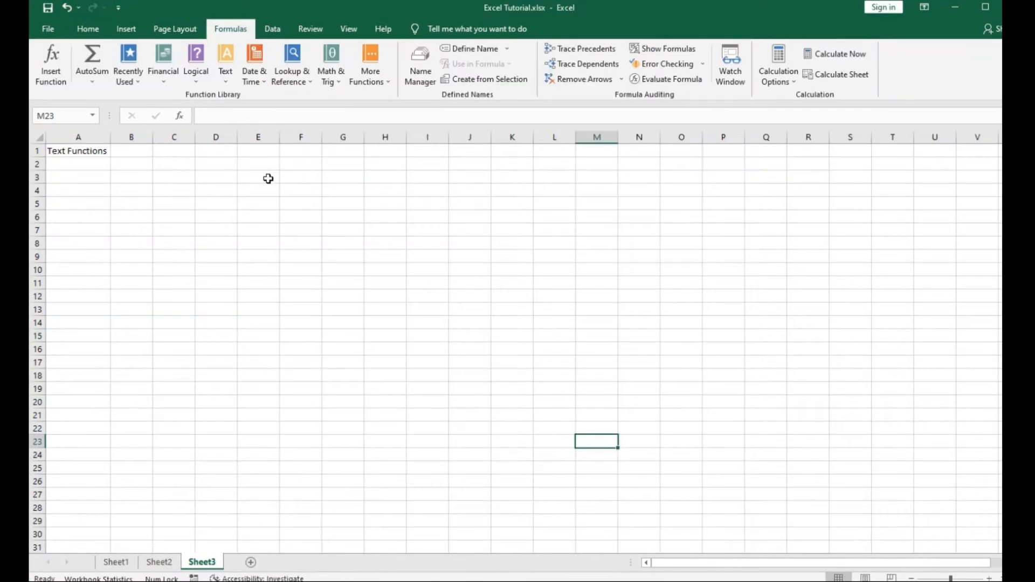
{"action": "left_click", "coordinate": [132, 80]}
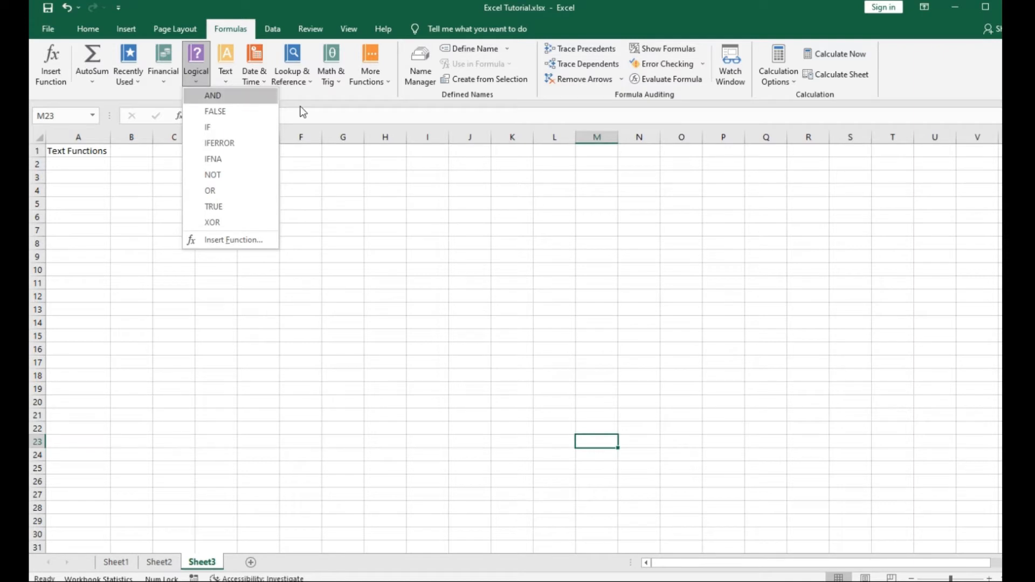
{"action": "left_click", "coordinate": [695, 193]}
Step: Enter the numbers 1, 2, 2, 3, 5, 6 and 7 down column A, from A2 to A8
{"action": "left_click", "coordinate": [154, 163]}
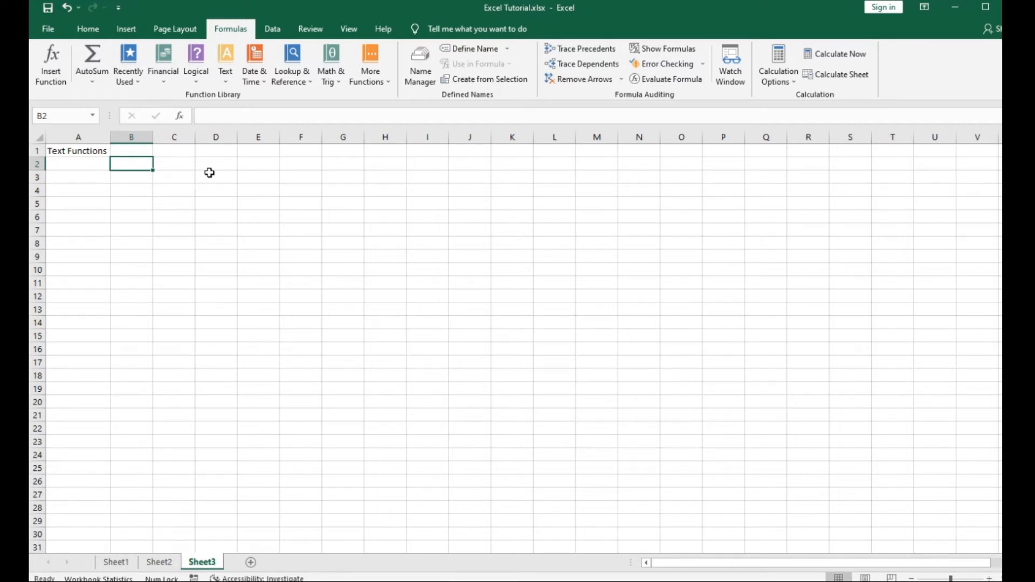
{"action": "key", "text": "Left"}
{"action": "type", "text": "1"}
{"action": "key", "text": "Return"}
{"action": "type", "text": "2"}
{"action": "key", "text": "Return"}
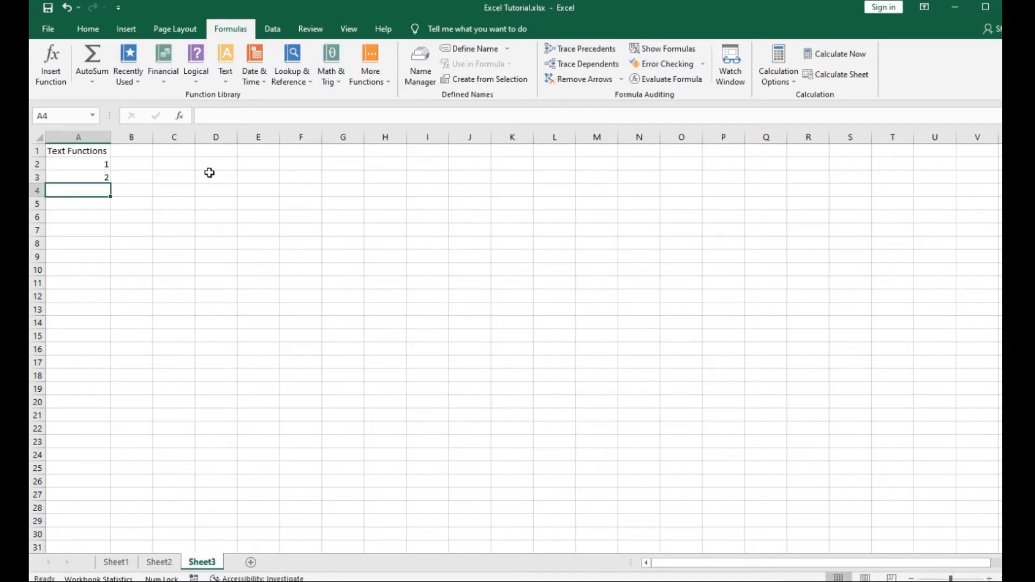
{"action": "type", "text": "2"}
{"action": "key", "text": "Return"}
{"action": "type", "text": "3"}
{"action": "key", "text": "Return"}
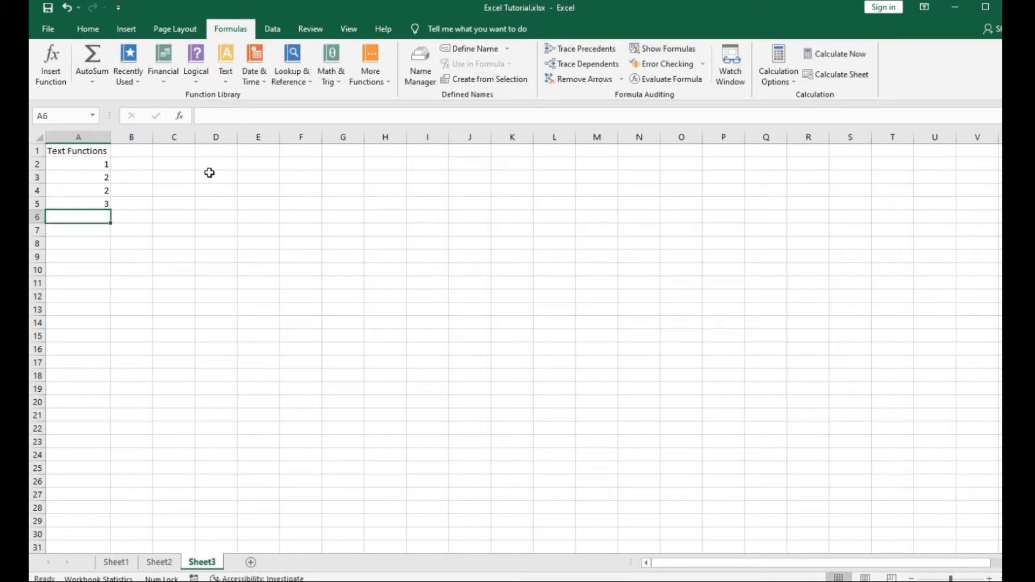
{"action": "type", "text": "5"}
{"action": "key", "text": "Return"}
{"action": "type", "text": "6"}
{"action": "key", "text": "Return"}
{"action": "type", "text": "7"}
{"action": "key", "text": "Up"}
Step: Total the numbers in A2:A8 with a SUM formula in cell A9
{"action": "key", "text": "Down"}
{"action": "key", "text": "Down"}
{"action": "type", "text": "=sy"}
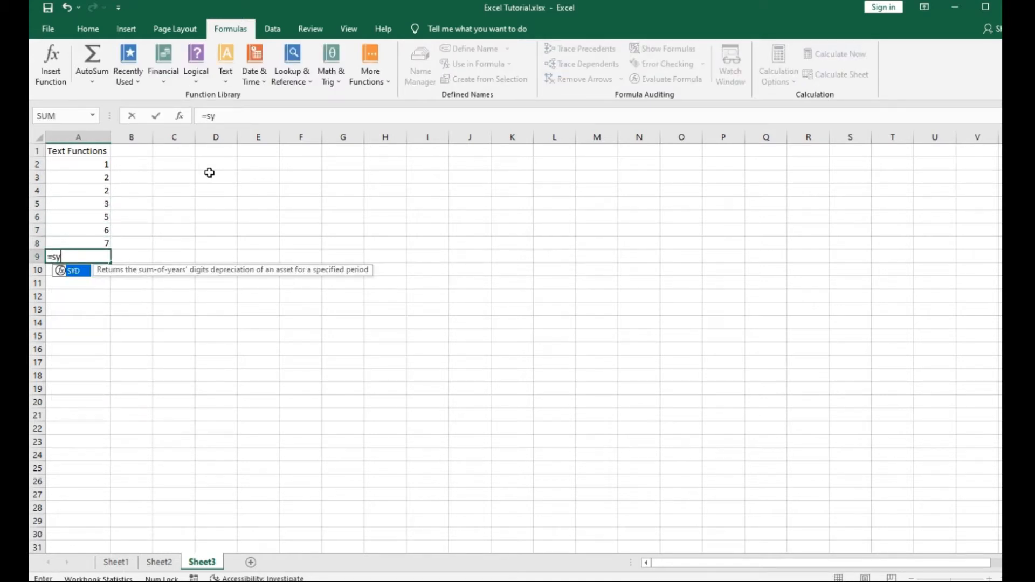
{"action": "key", "text": "BackSpace"}
{"action": "type", "text": "um"}
{"action": "key", "text": "Tab"}
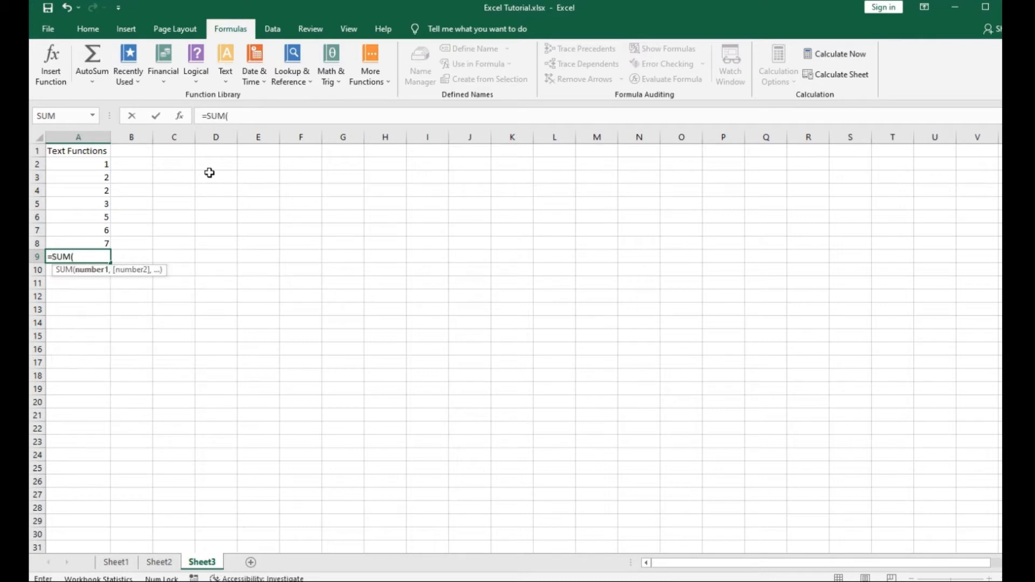
{"action": "left_click_drag", "start_coordinate": [81, 164], "coordinate": [97, 239]}
{"action": "type", "text": ")"}
{"action": "key", "text": "Return"}
Step: Move the numbers and their total from A2:A9 into column B, starting at B2
{"action": "key", "text": "Up"}
{"action": "key", "text": "Up"}
{"action": "key", "text": "Up"}
{"action": "key", "text": "Up"}
{"action": "key", "text": "Up"}
{"action": "key", "text": "Up"}
{"action": "key", "text": "Up"}
{"action": "key", "text": "Up"}
{"action": "key", "text": "Up"}
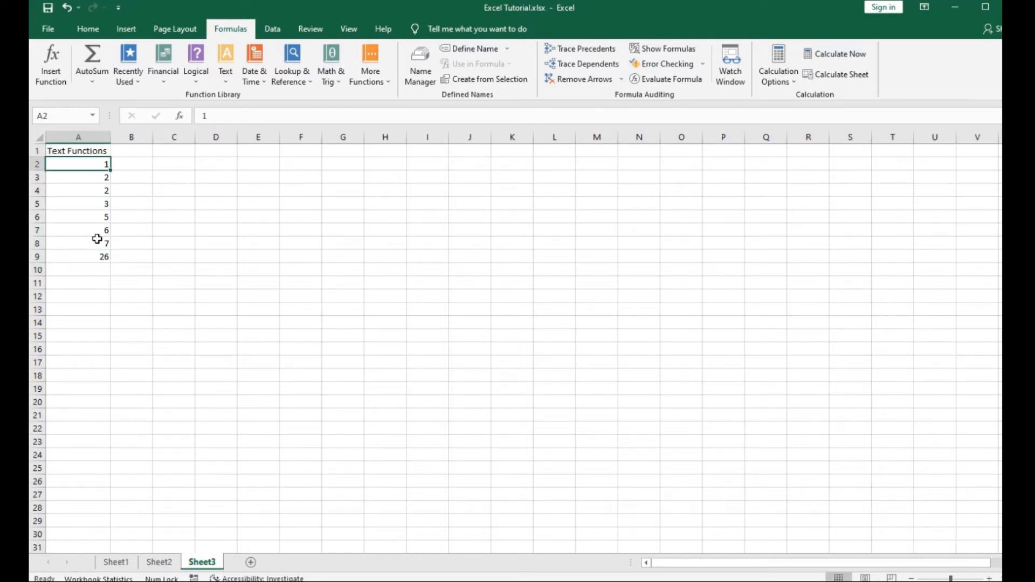
{"action": "key", "text": "Down"}
{"action": "key", "text": "ctrl+shift+Down"}
{"action": "key", "text": "ctrl+x"}
{"action": "key", "text": "Right"}
{"action": "key", "text": "ctrl+v"}
Step: Label the total by entering "Sum" in cell A9
{"action": "key", "text": "Left"}
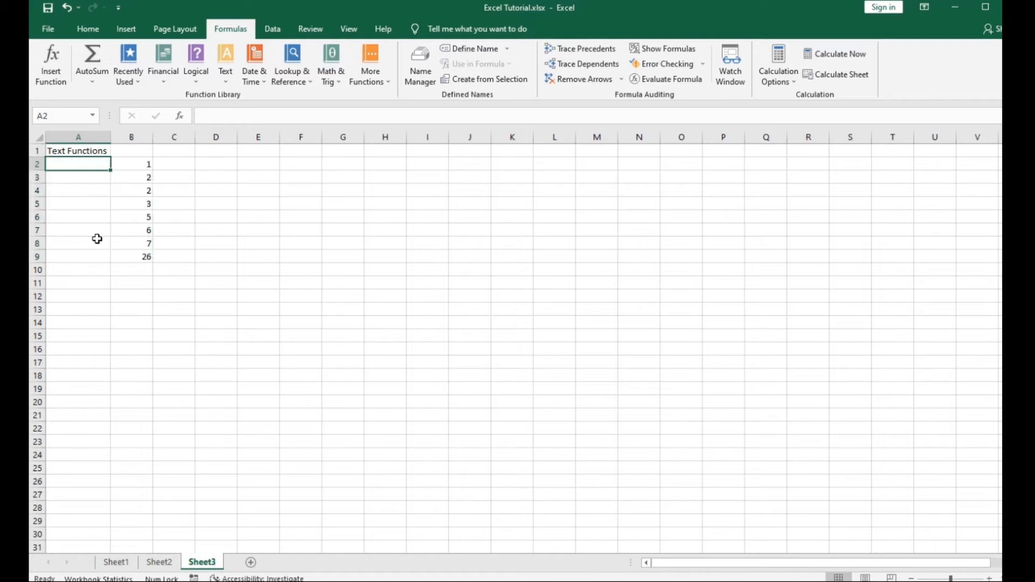
{"action": "key", "text": "Down"}
{"action": "key", "text": "Down"}
{"action": "key", "text": "Down"}
{"action": "key", "text": "Down"}
{"action": "key", "text": "Down"}
{"action": "key", "text": "Down"}
{"action": "key", "text": "Down"}
{"action": "key", "text": "Down"}
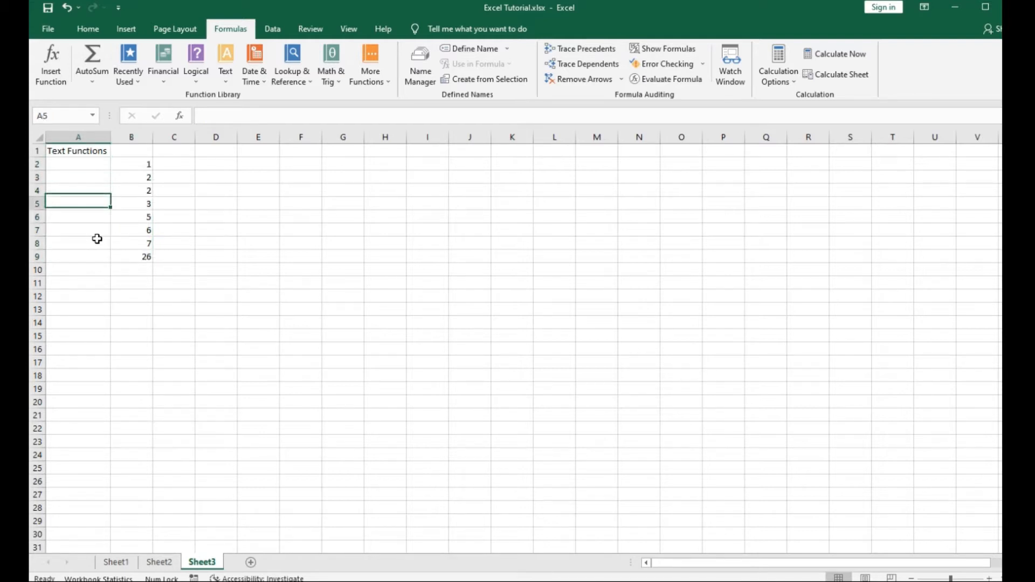
{"action": "key", "text": "Up"}
{"action": "type", "text": "Sum"}
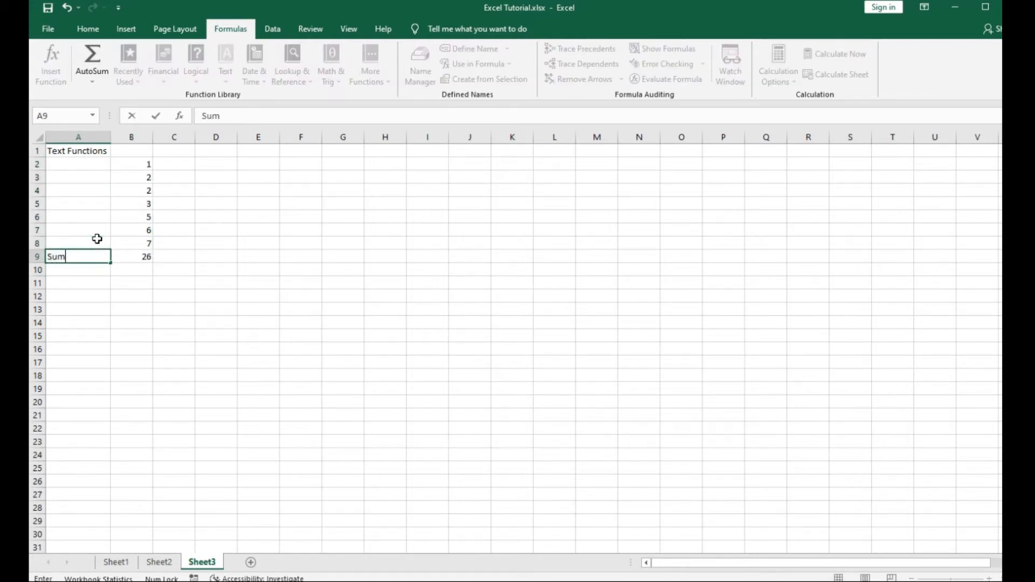
{"action": "key", "text": "Return"}
Step: Enter the label "Average" in A10 and the formula =AVERAGE(B2:B8) in B10
{"action": "type", "text": "Average"}
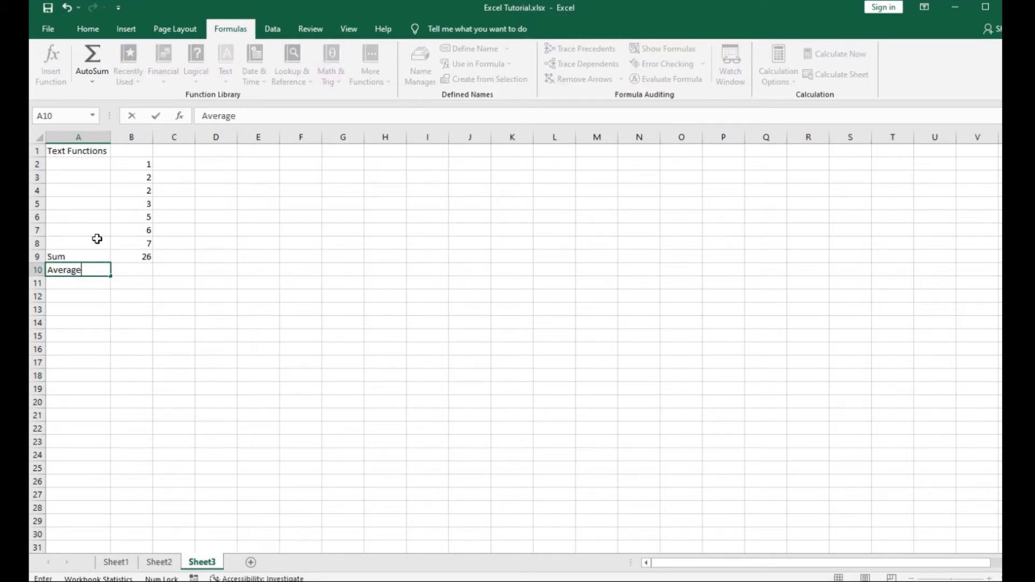
{"action": "key", "text": "Tab"}
{"action": "type", "text": "=ave"}
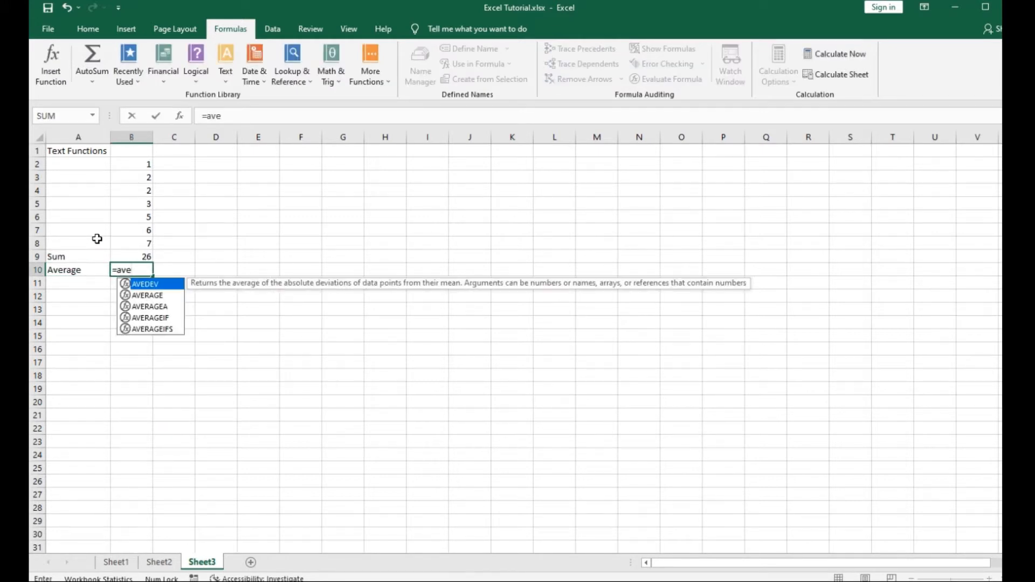
{"action": "key", "text": "Down"}
{"action": "key", "text": "Tab"}
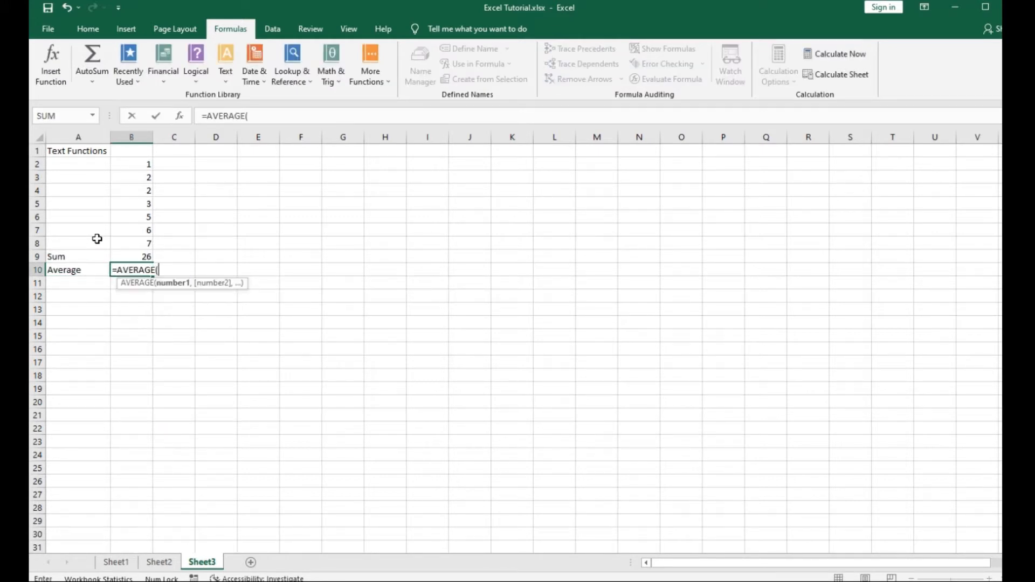
{"action": "left_click_drag", "start_coordinate": [131, 163], "coordinate": [147, 245]}
{"action": "key", "text": "Return"}
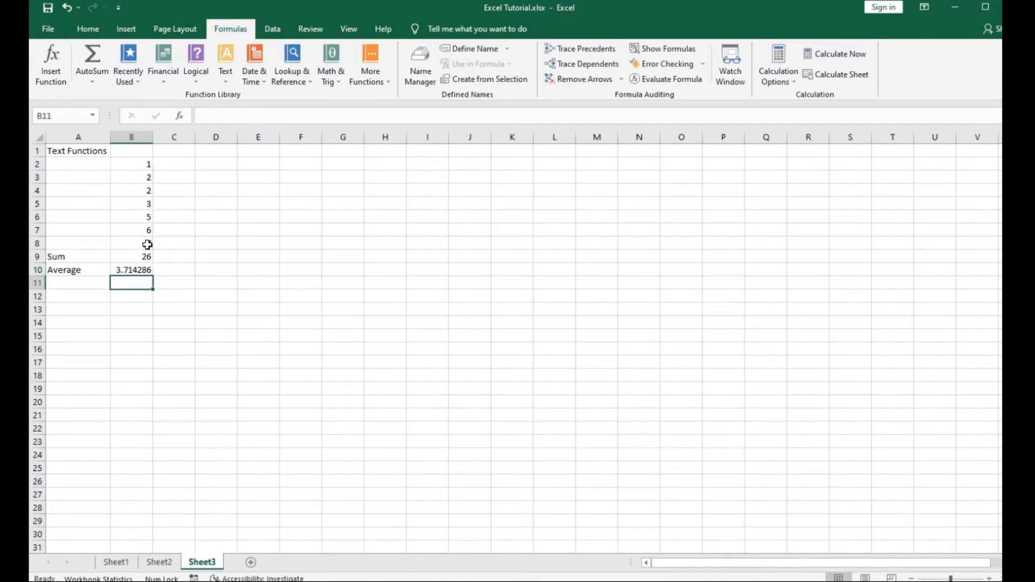
Step: Reduce the average in B10 to two decimal places
{"action": "key", "text": "Up"}
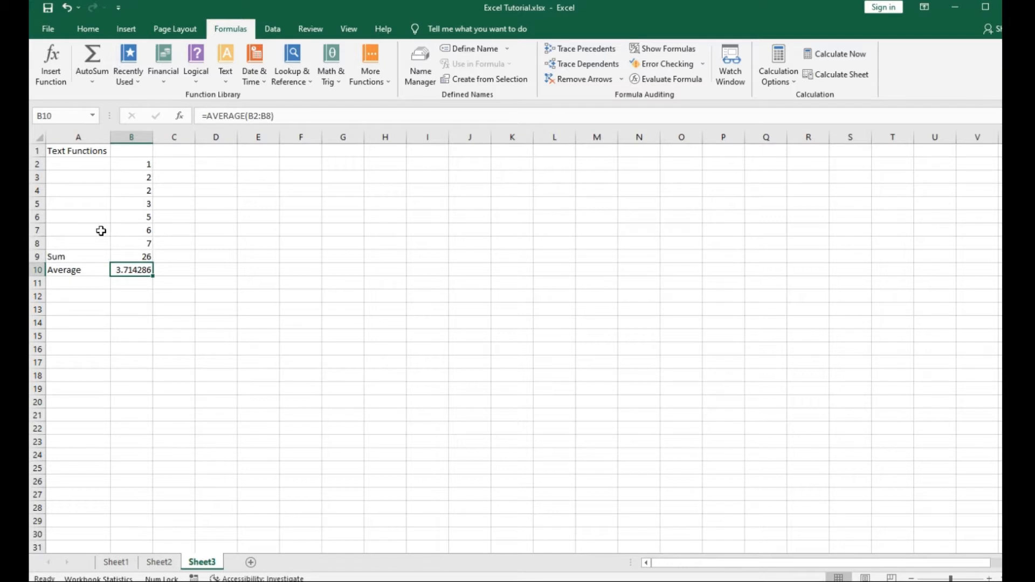
{"action": "left_click", "coordinate": [94, 34]}
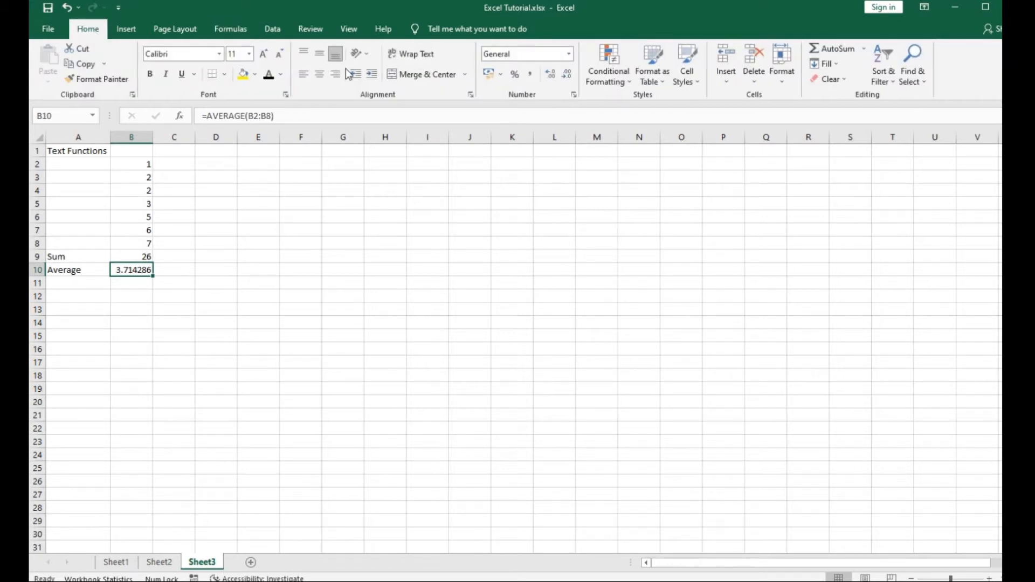
{"action": "left_click", "coordinate": [569, 75]}
{"action": "left_click", "coordinate": [568, 75]}
{"action": "left_click", "coordinate": [569, 76]}
Step: Enter the formula =COUNT(B2:B8) in cell A11 to count the numeric cells
{"action": "left_click", "coordinate": [100, 278]}
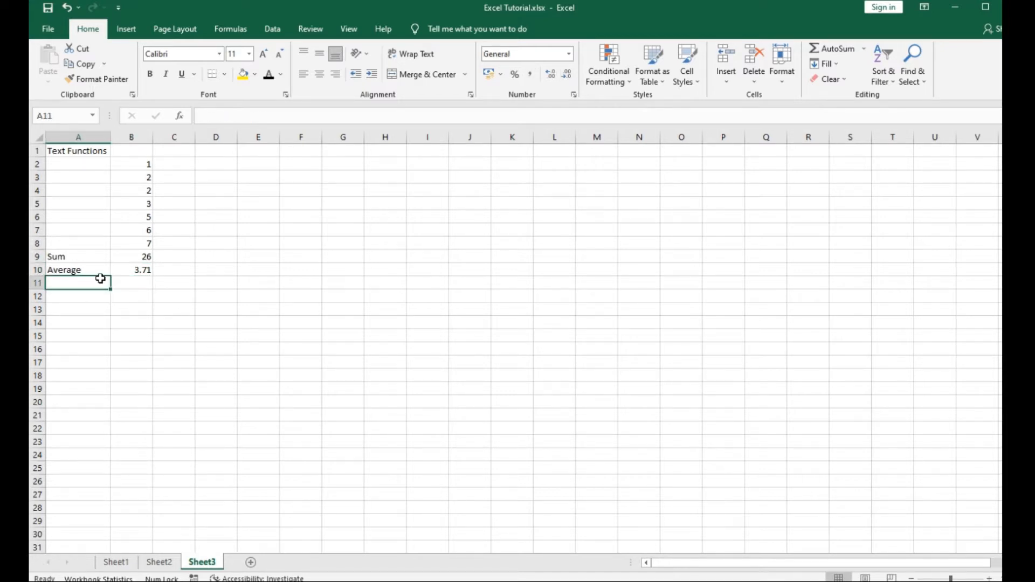
{"action": "type", "text": "=count"}
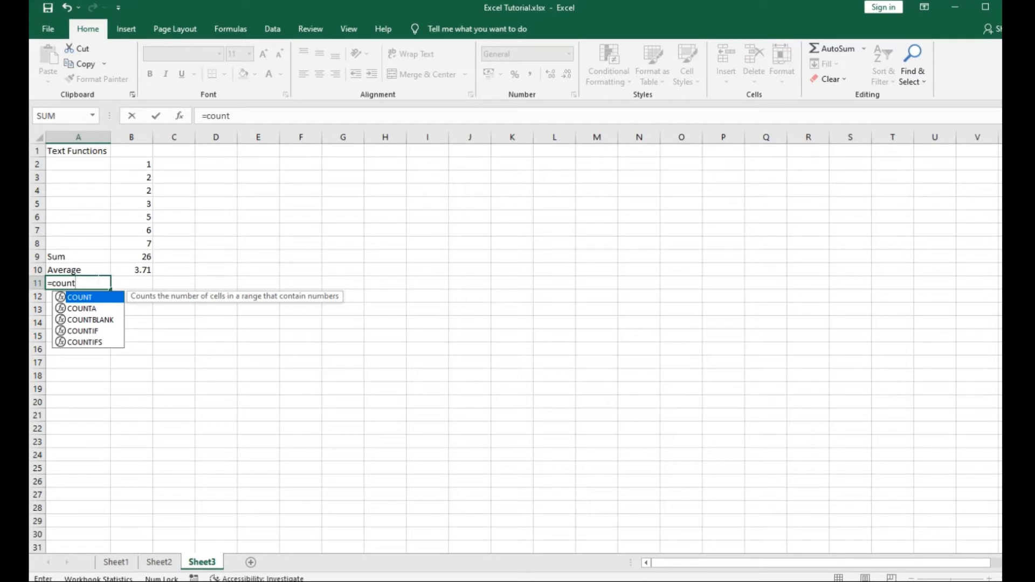
{"action": "key", "text": "Tab"}
{"action": "left_click_drag", "start_coordinate": [133, 164], "coordinate": [153, 244]}
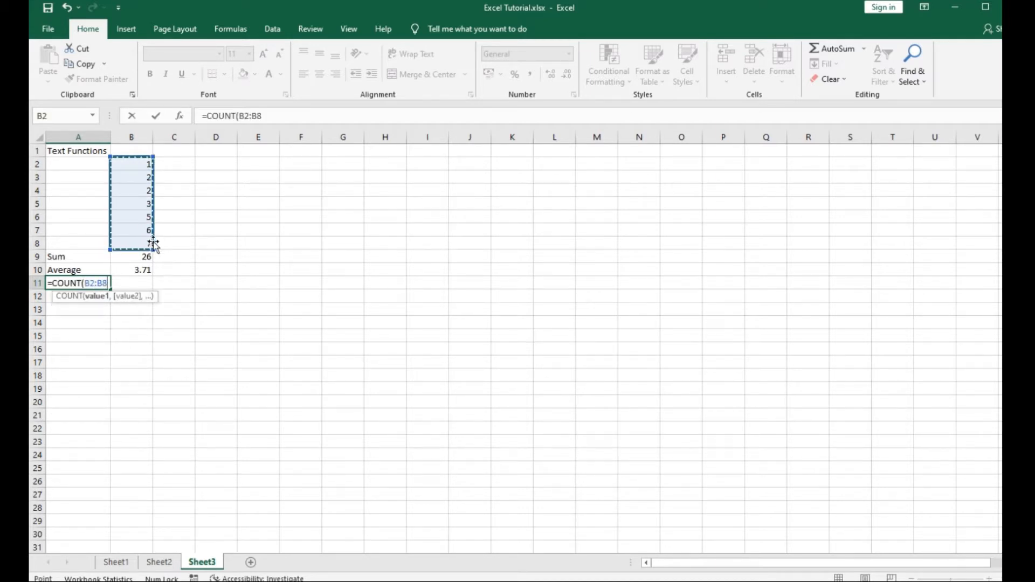
{"action": "type", "text": ")"}
{"action": "key", "text": "Return"}
{"action": "key", "text": "Up"}
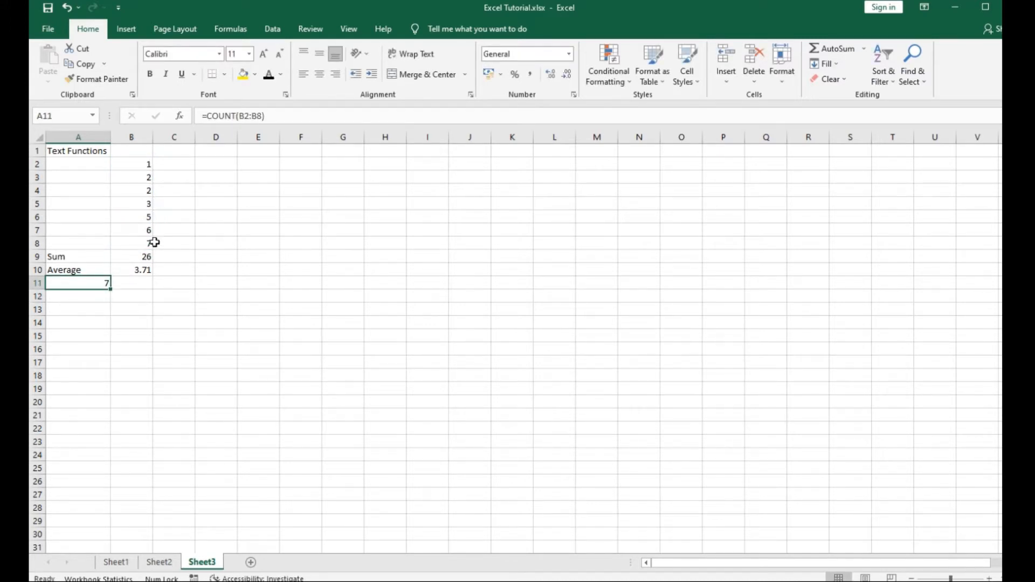
Step: Move the COUNT formula from A11 to B11 and enter the label "Count" in A11
{"action": "left_click_drag", "start_coordinate": [133, 164], "coordinate": [149, 243]}
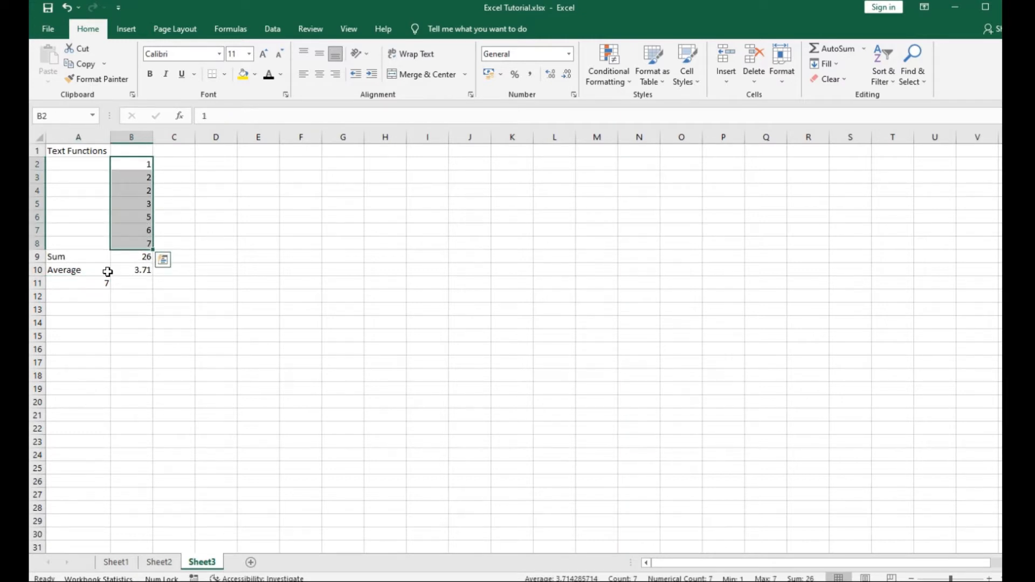
{"action": "left_click", "coordinate": [90, 284]}
{"action": "key", "text": "ctrl+c"}
{"action": "key", "text": "Right"}
{"action": "key", "text": "Return"}
{"action": "key", "text": "Left"}
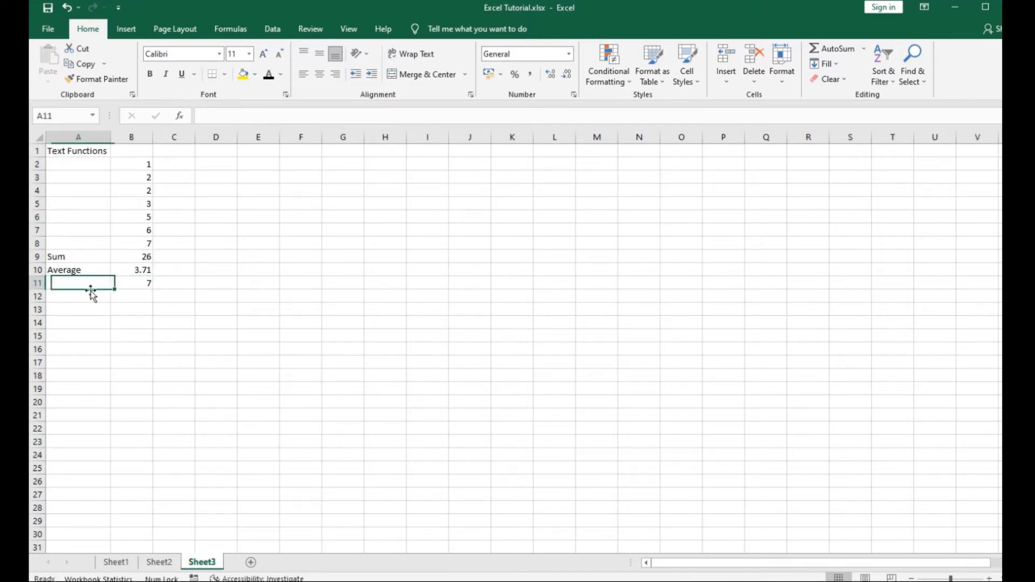
{"action": "type", "text": "Count"}
{"action": "key", "text": "Return"}
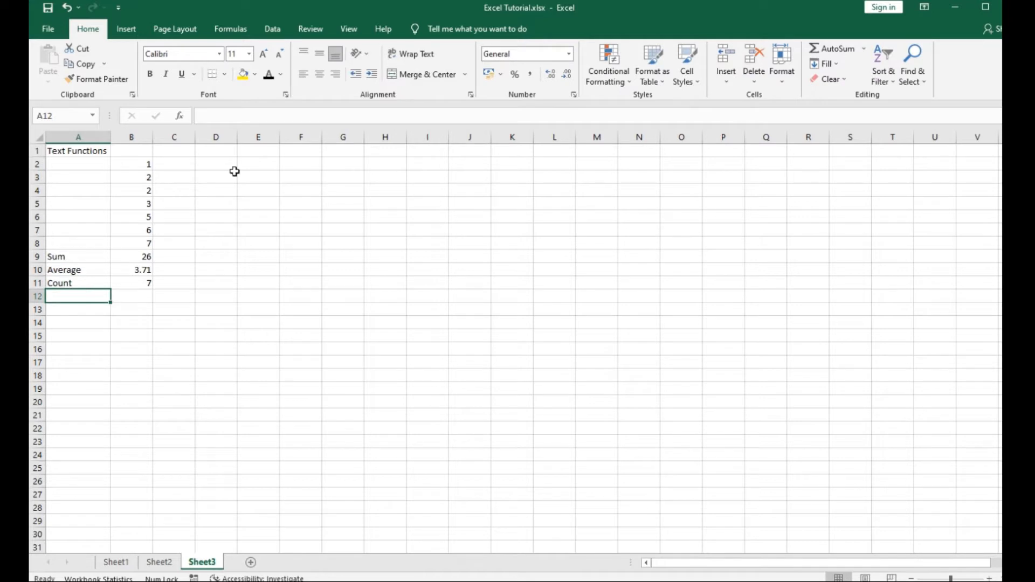
Step: Enter sample text in column C: asdf in C2, then adf, rre, ewr, er and adsf in C4:C8, leaving C3 empty
{"action": "left_click", "coordinate": [173, 164]}
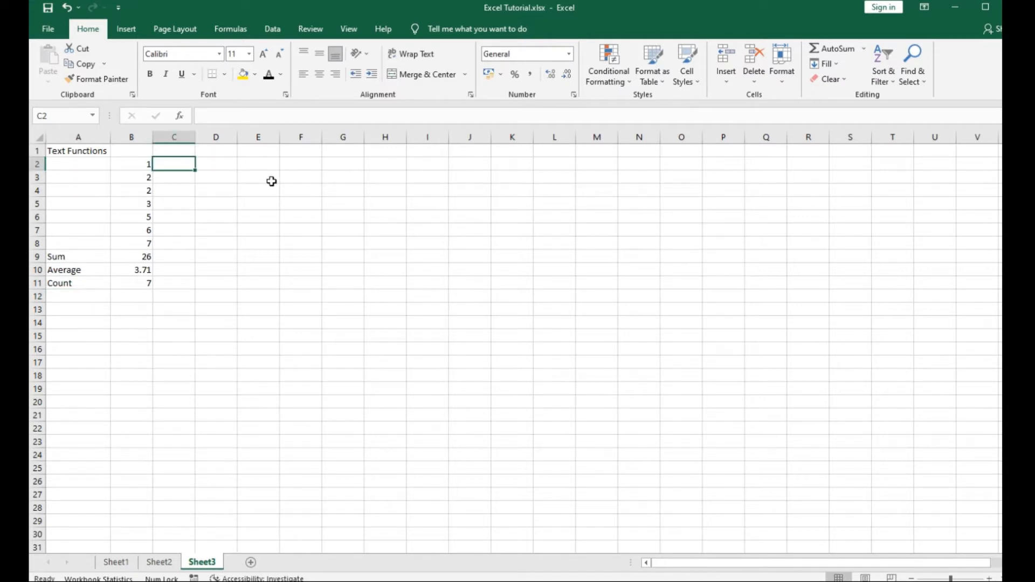
{"action": "type", "text": "asdf"}
{"action": "key", "text": "Return"}
{"action": "key", "text": "Return"}
{"action": "type", "text": "adf"}
{"action": "key", "text": "Return"}
{"action": "type", "text": "rre"}
{"action": "key", "text": "Return"}
{"action": "key", "text": "Return"}
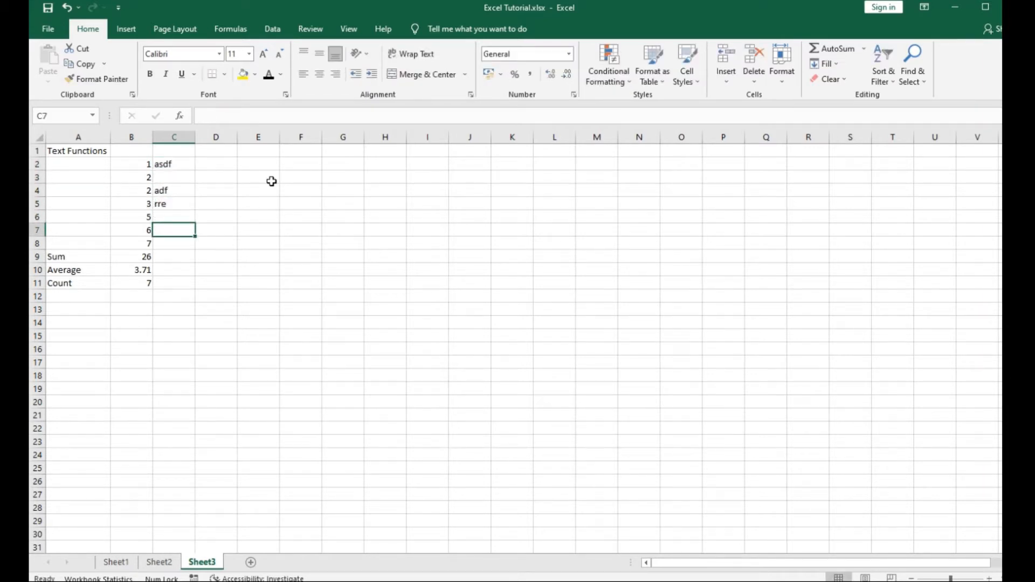
{"action": "type", "text": "er"}
{"action": "key", "text": "Up"}
{"action": "type", "text": "ewr"}
{"action": "key", "text": "Return"}
{"action": "key", "text": "Return"}
{"action": "type", "text": "adsf"}
{"action": "key", "text": "Return"}
{"action": "key", "text": "Return"}
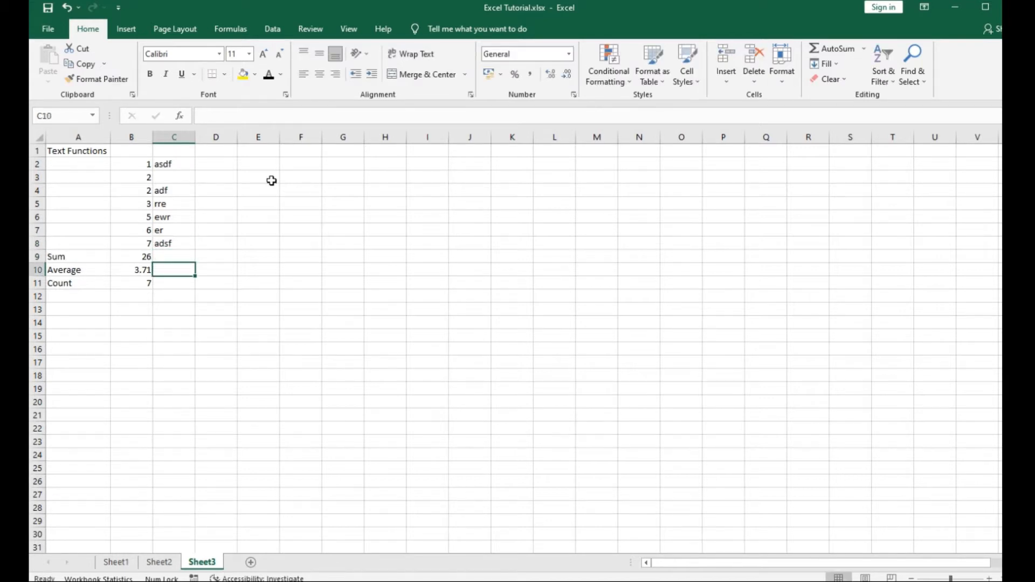
Step: Count the non-empty cells with =COUNTA(C2:C11) in A12, and move that formula to B12
{"action": "left_click", "coordinate": [74, 297]}
{"action": "type", "text": "=count"}
{"action": "key", "text": "Down"}
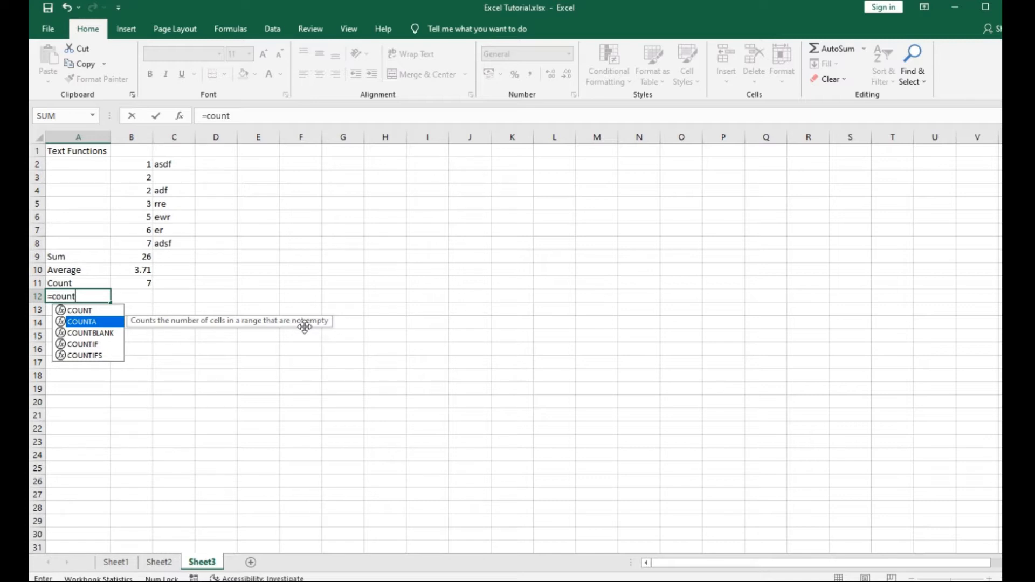
{"action": "key", "text": "Tab"}
{"action": "left_click", "coordinate": [176, 163]}
{"action": "left_click_drag", "start_coordinate": [176, 163], "coordinate": [193, 280]}
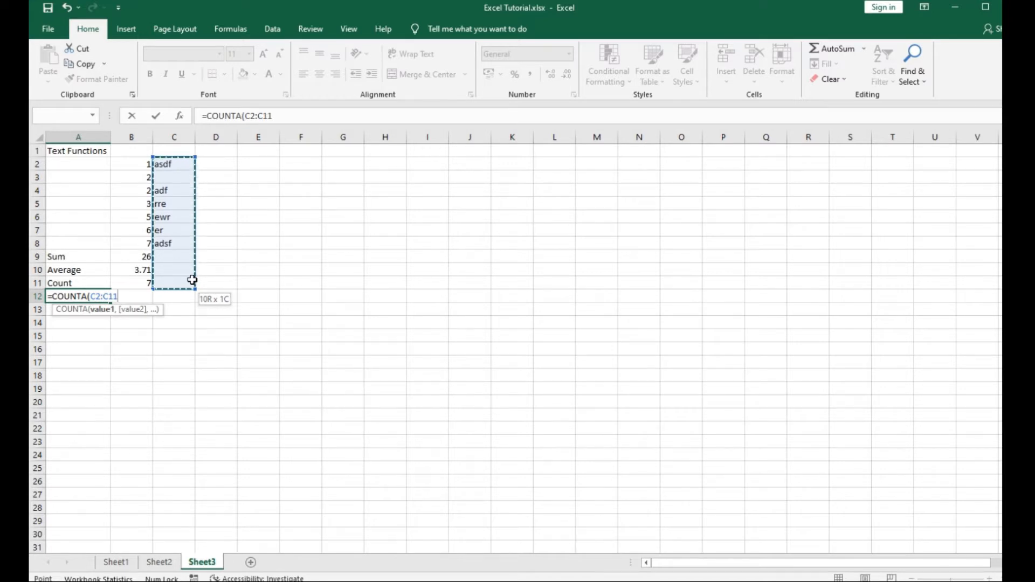
{"action": "type", "text": ")"}
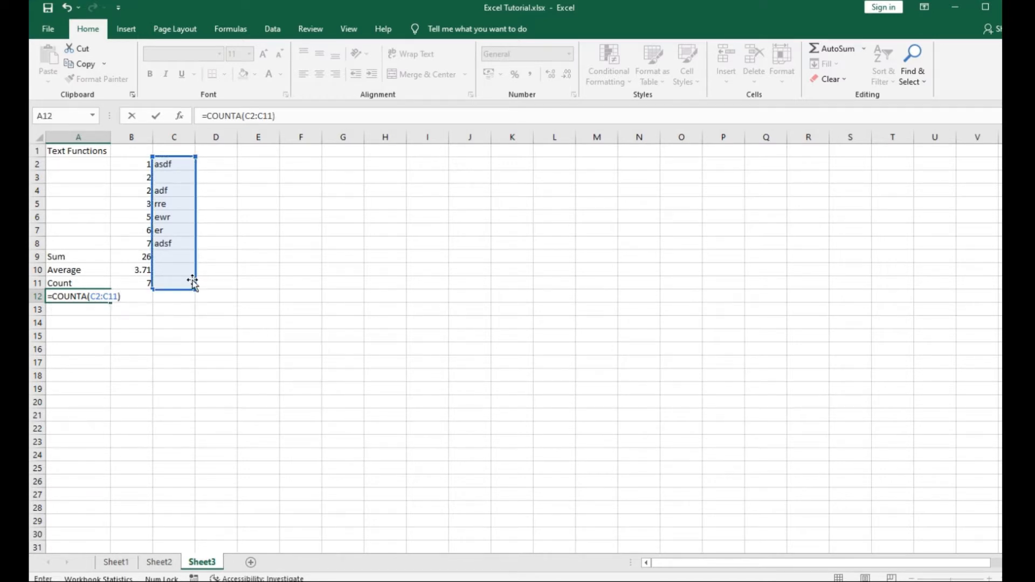
{"action": "key", "text": "Return"}
{"action": "key", "text": "Up"}
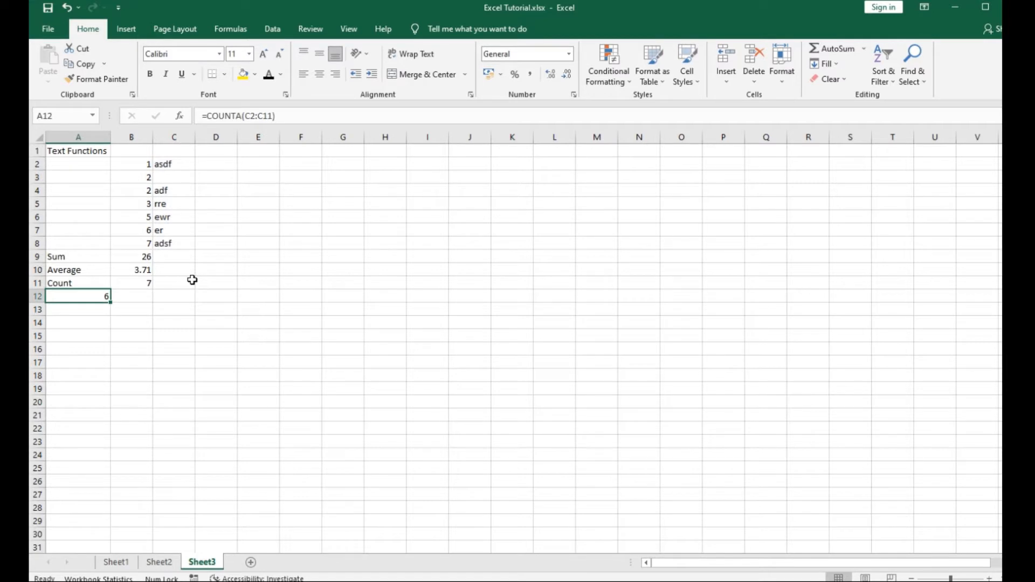
{"action": "left_click_drag", "start_coordinate": [113, 295], "coordinate": [155, 295]}
Step: Enter the label "Count non empty cells" in A12 and autofit column A's width to it
{"action": "left_click", "coordinate": [110, 295]}
{"action": "type", "text": "Count"}
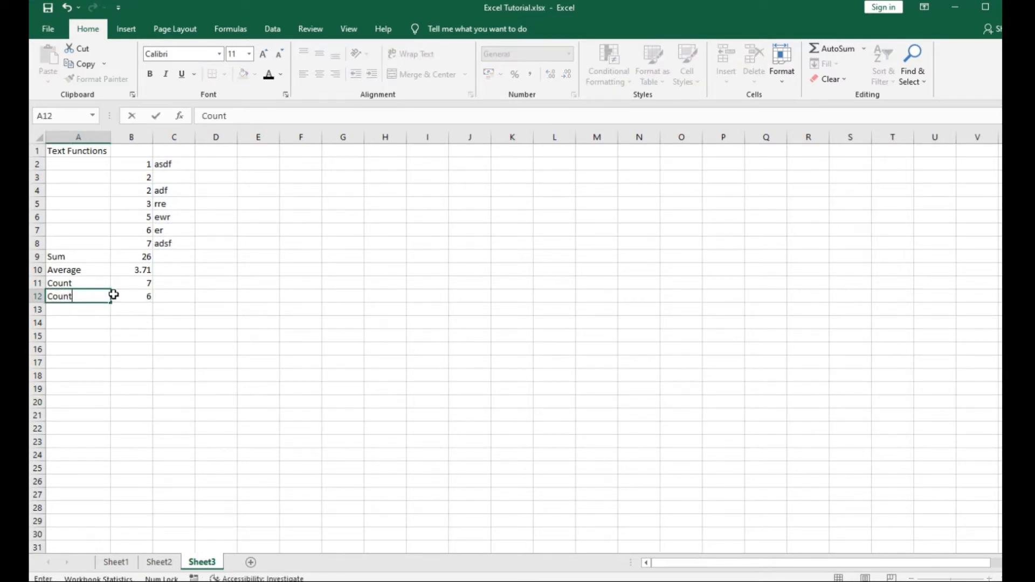
{"action": "type", "text": " non empty"}
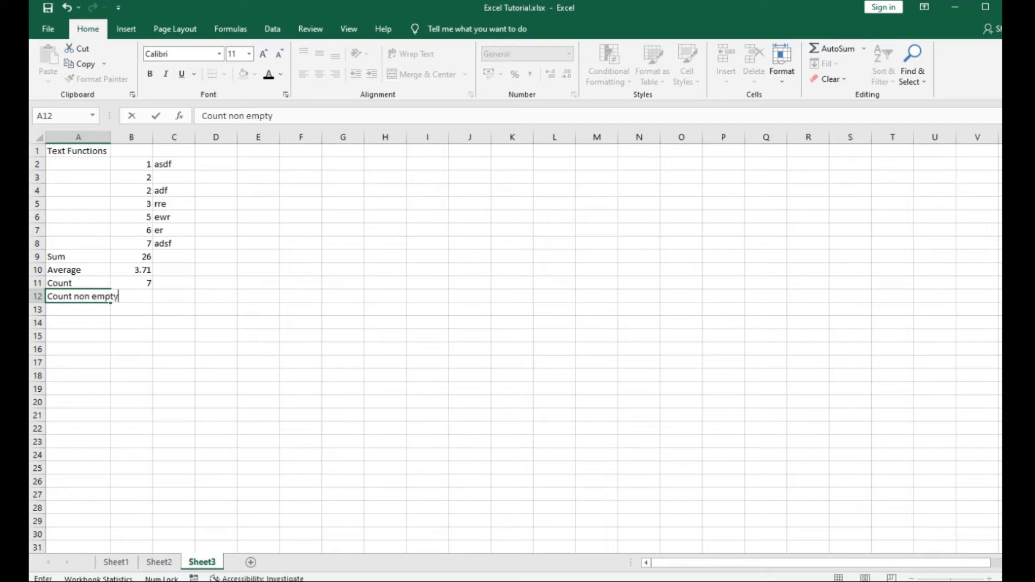
{"action": "type", "text": " values"}
{"action": "key", "text": "BackSpace"}
{"action": "key", "text": "BackSpace"}
{"action": "key", "text": "BackSpace"}
{"action": "key", "text": "BackSpace"}
{"action": "key", "text": "BackSpace"}
{"action": "type", "text": "cells"}
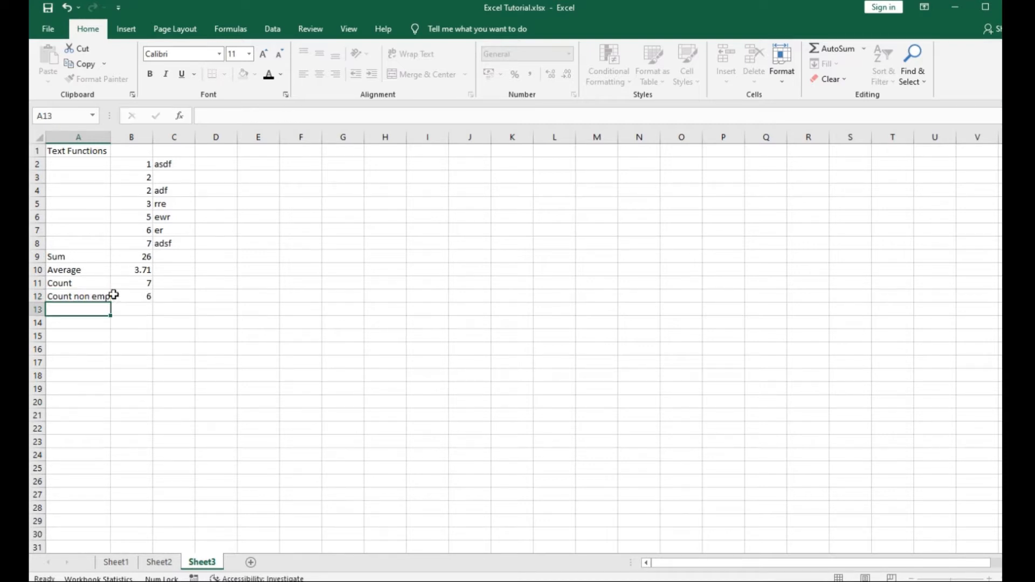
{"action": "key", "text": "Return"}
{"action": "double_click", "coordinate": [111, 136]}
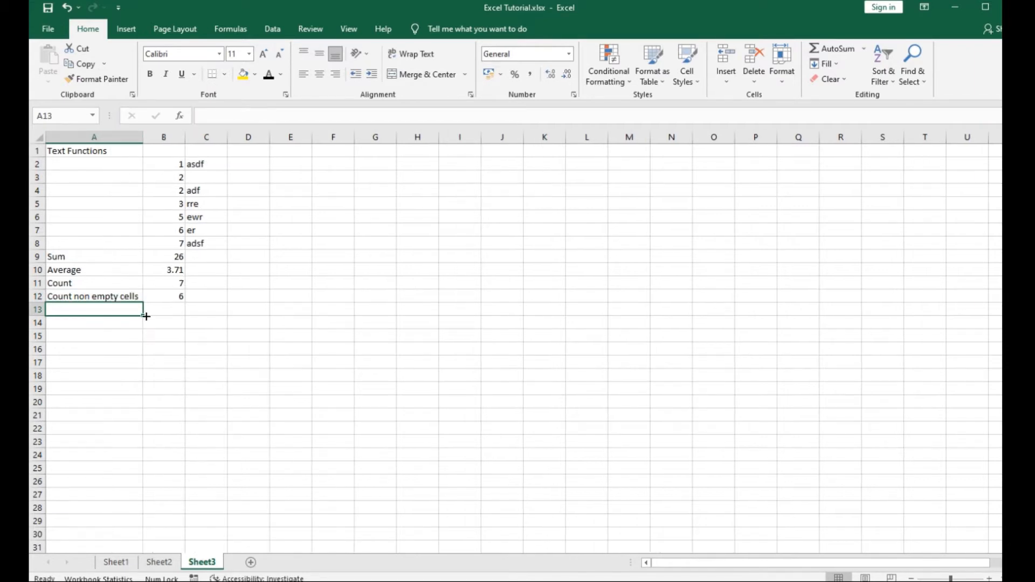
Step: Enter the label "count blank cells" in A13
{"action": "left_click", "coordinate": [164, 297]}
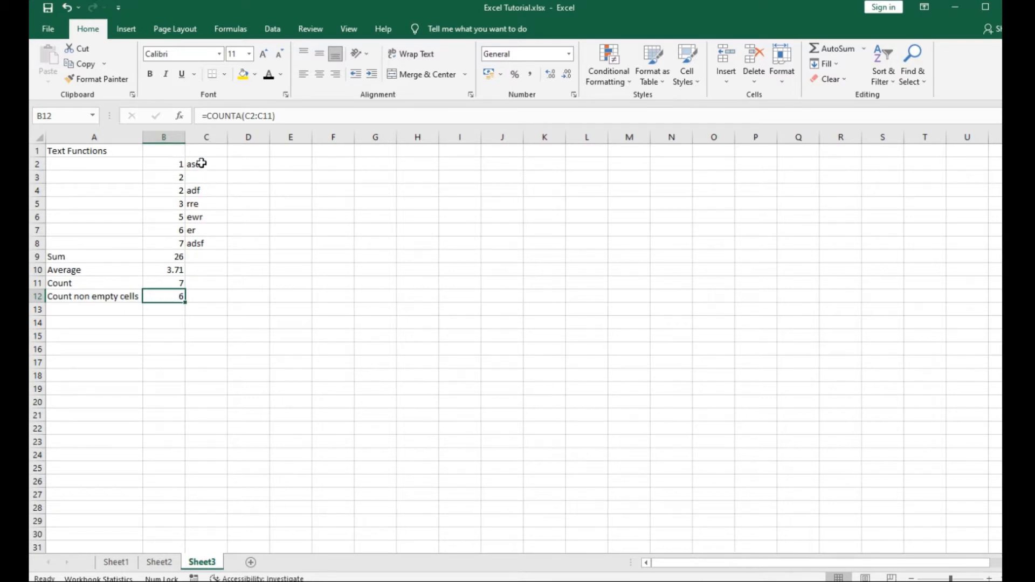
{"action": "left_click", "coordinate": [113, 309]}
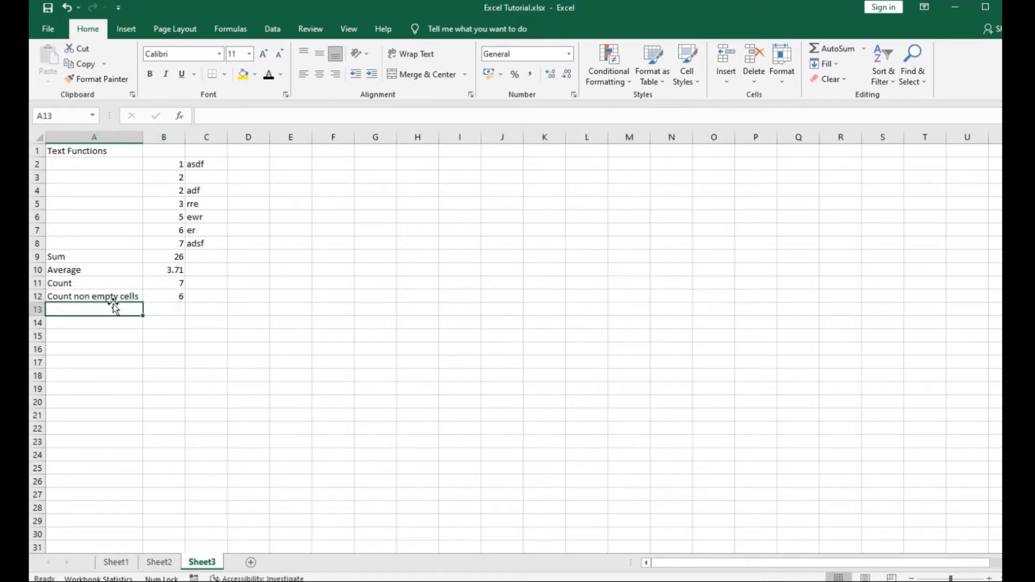
{"action": "type", "text": "count b"}
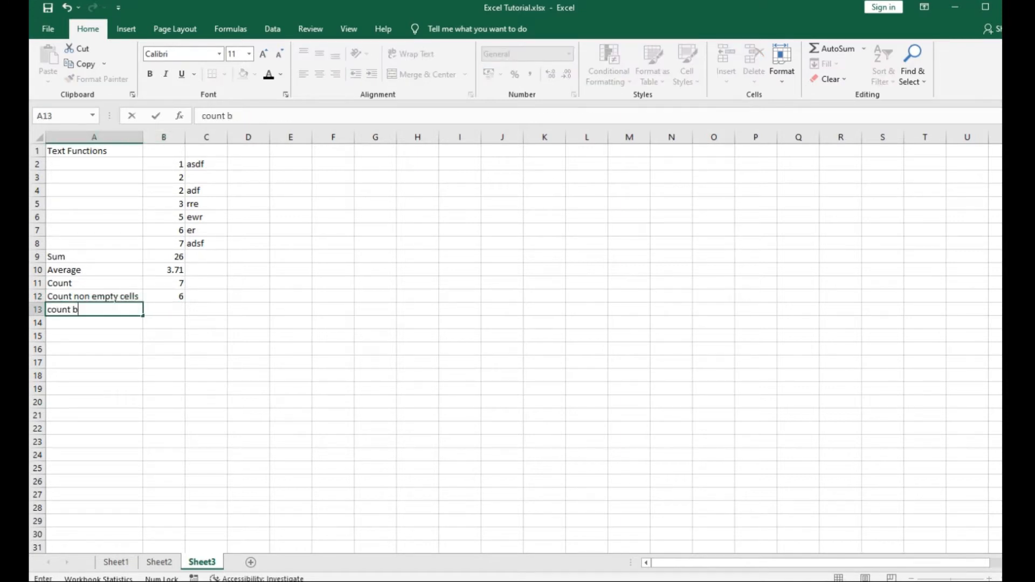
{"action": "type", "text": "lank cell"}
{"action": "key", "text": "Return"}
{"action": "key", "text": "Up"}
{"action": "key", "text": "F2"}
{"action": "type", "text": "s"}
{"action": "key", "text": "Return"}
Step: Count the blank cells with =COUNTBLANK(C2:C12) in B13 and check the empty cells of column C against it
{"action": "key", "text": "Tab"}
{"action": "type", "text": "=count"}
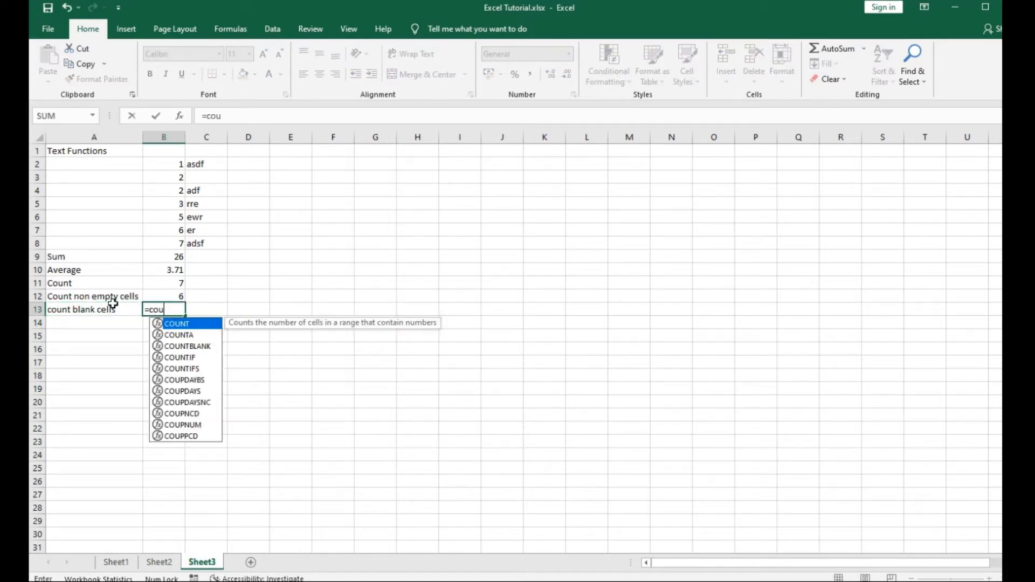
{"action": "key", "text": "Down"}
{"action": "key", "text": "Down"}
{"action": "key", "text": "Tab"}
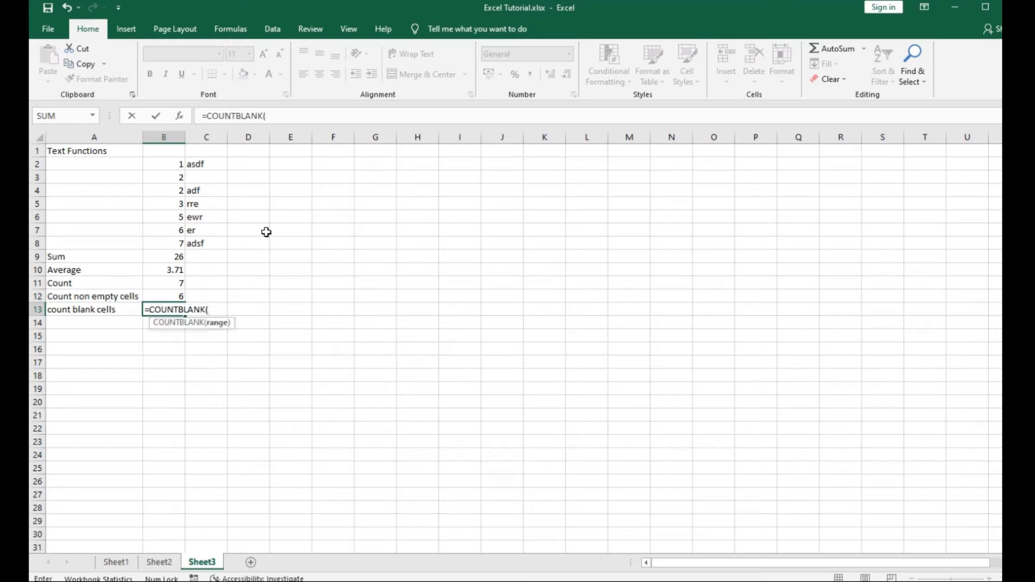
{"action": "left_click_drag", "start_coordinate": [207, 165], "coordinate": [207, 292]}
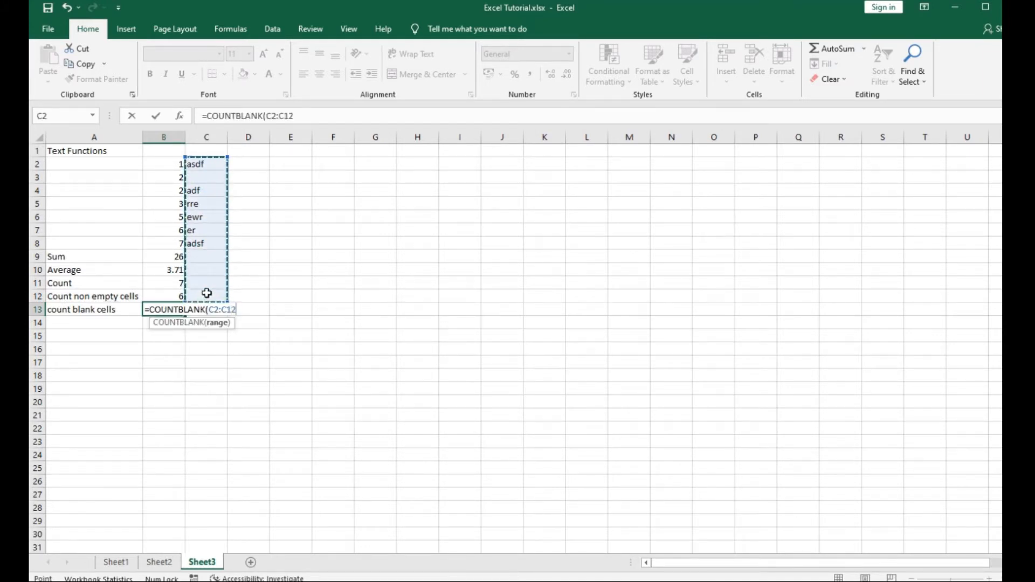
{"action": "key", "text": "Return"}
{"action": "key", "text": "Up"}
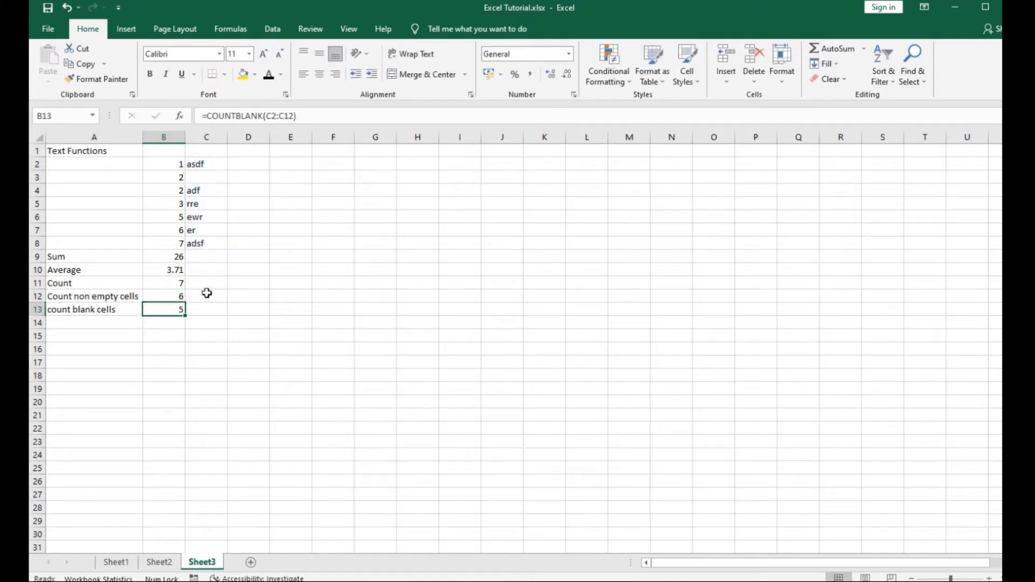
{"action": "left_click", "coordinate": [202, 176]}
{"action": "left_click", "coordinate": [219, 258]}
{"action": "left_click", "coordinate": [198, 270]}
{"action": "left_click", "coordinate": [200, 292]}
{"action": "left_click", "coordinate": [181, 309]}
Step: Enter the label "Max" in A14 and find the largest value with =MAX(B2:B13) in B14
{"action": "left_click", "coordinate": [86, 322]}
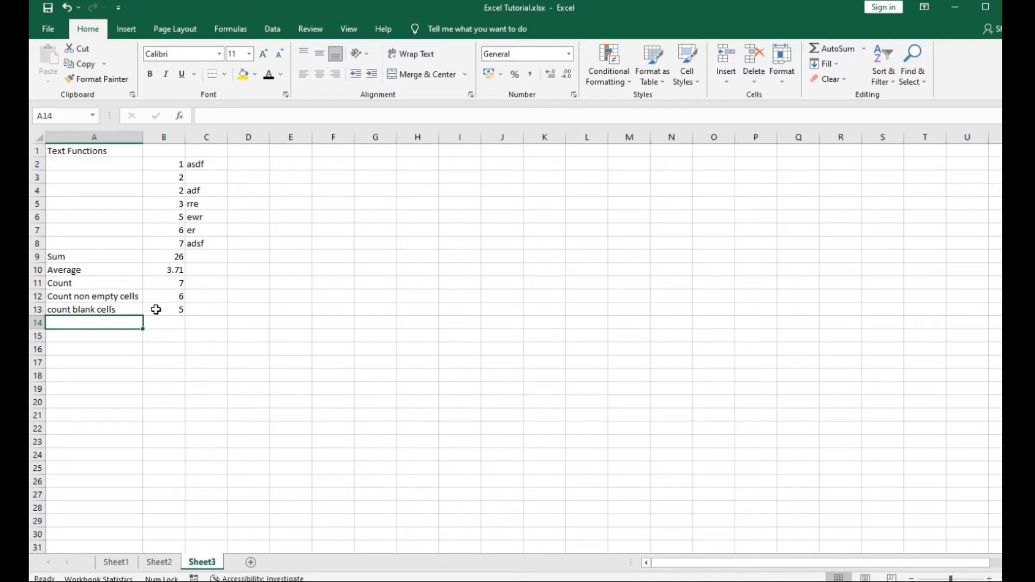
{"action": "type", "text": "Max"}
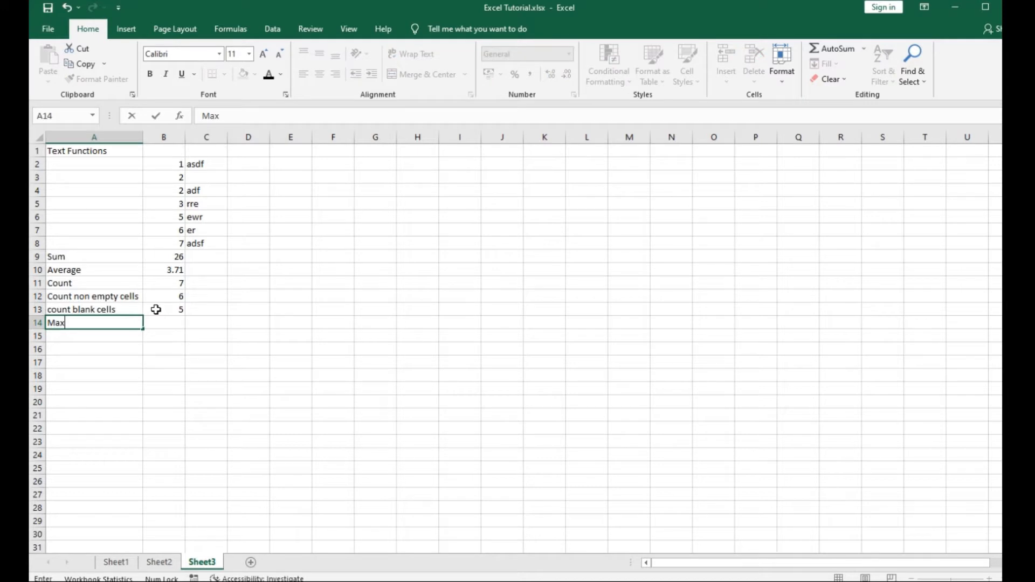
{"action": "key", "text": "Tab"}
{"action": "type", "text": "=max"}
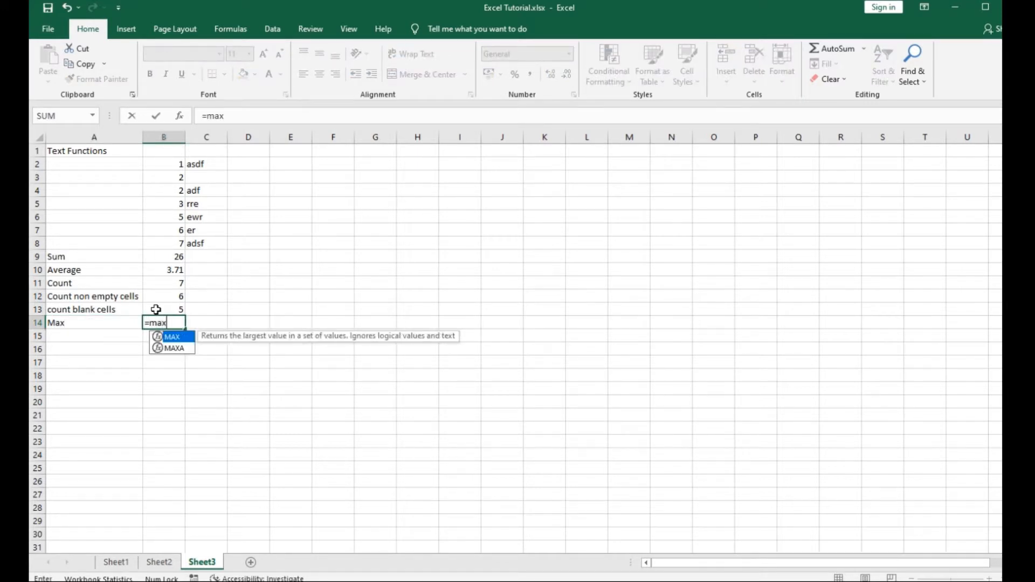
{"action": "key", "text": "Tab"}
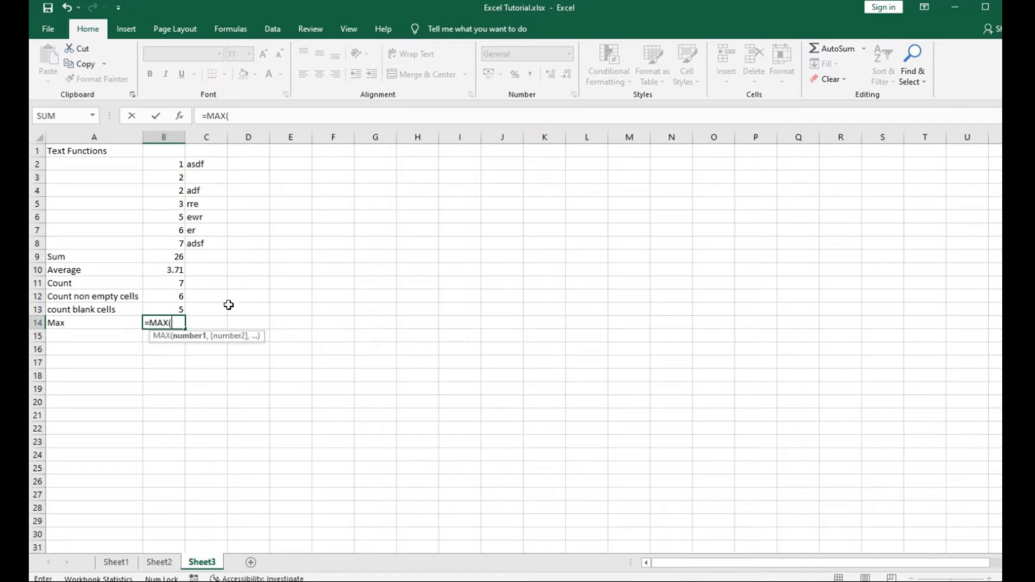
{"action": "left_click_drag", "start_coordinate": [173, 159], "coordinate": [180, 247]}
{"action": "left_click_drag", "start_coordinate": [180, 257], "coordinate": [180, 304]}
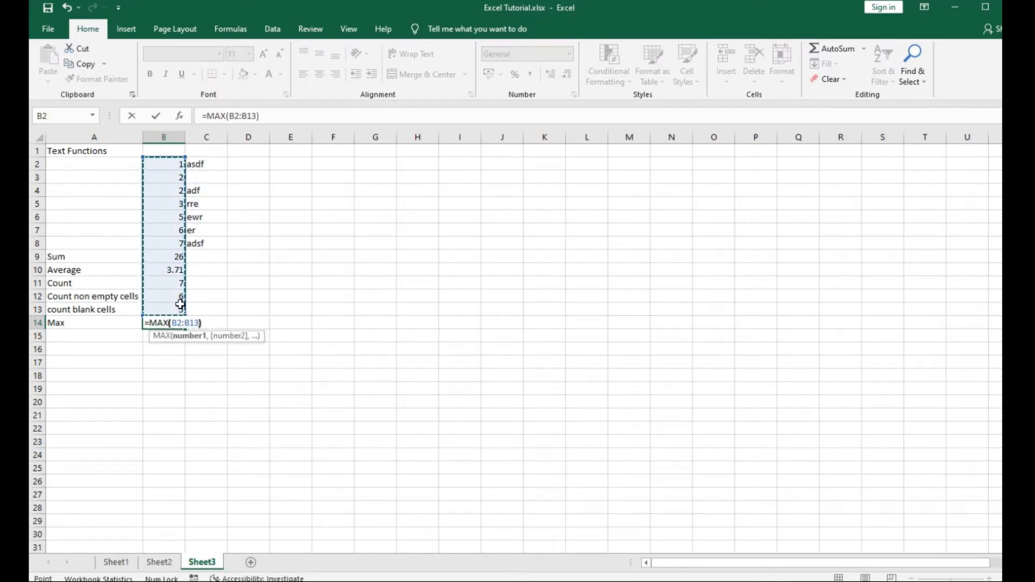
{"action": "type", "text": ")"}
{"action": "key", "text": "Return"}
{"action": "left_click", "coordinate": [175, 324]}
Step: Enter the label "Min" in A15 and find the smallest of the column B values above with MIN in B15
{"action": "left_click", "coordinate": [93, 338]}
{"action": "type", "text": "Mi"}
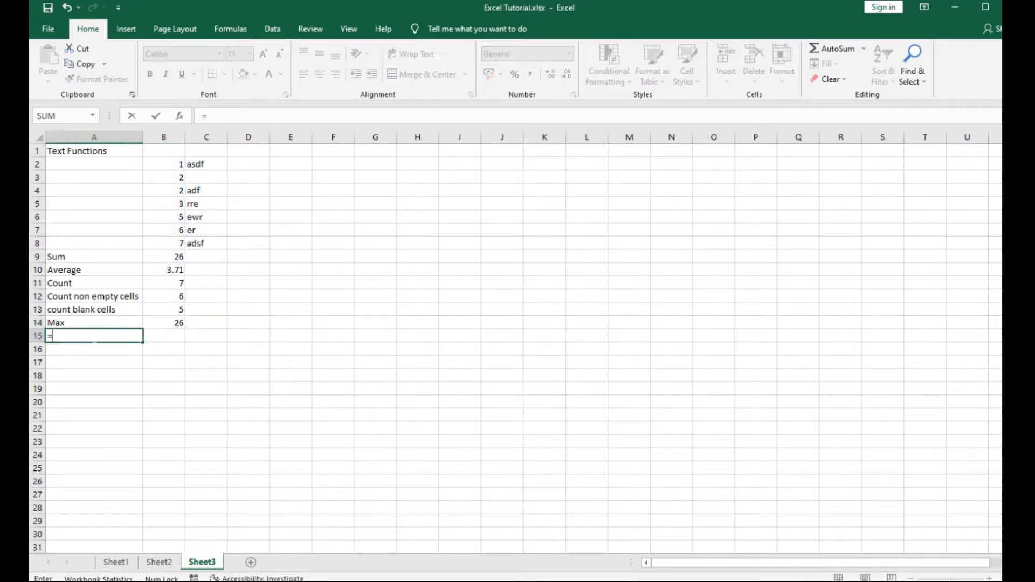
{"action": "type", "text": "n"}
{"action": "key", "text": "Tab"}
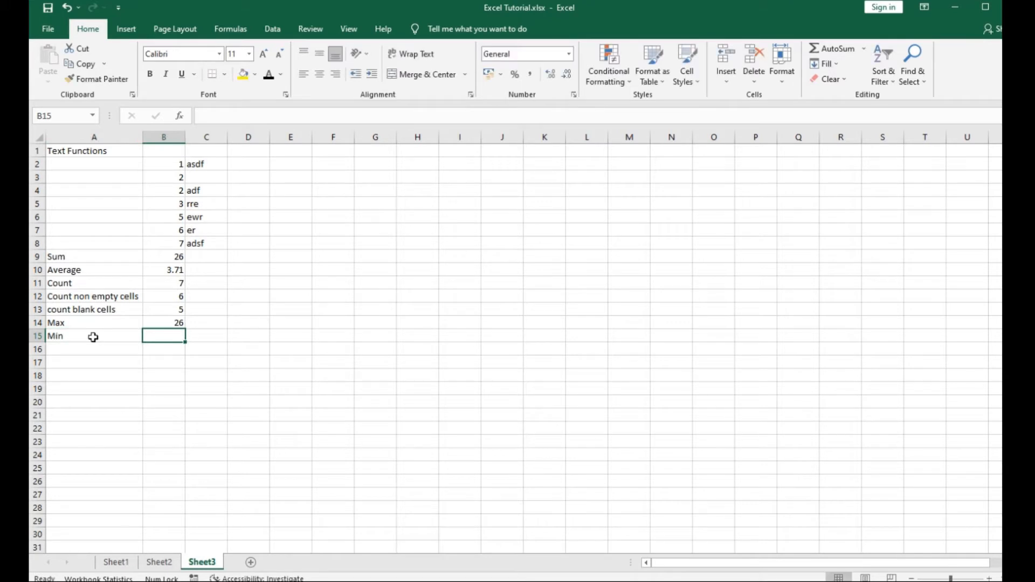
{"action": "type", "text": "=min"}
{"action": "key", "text": "Tab"}
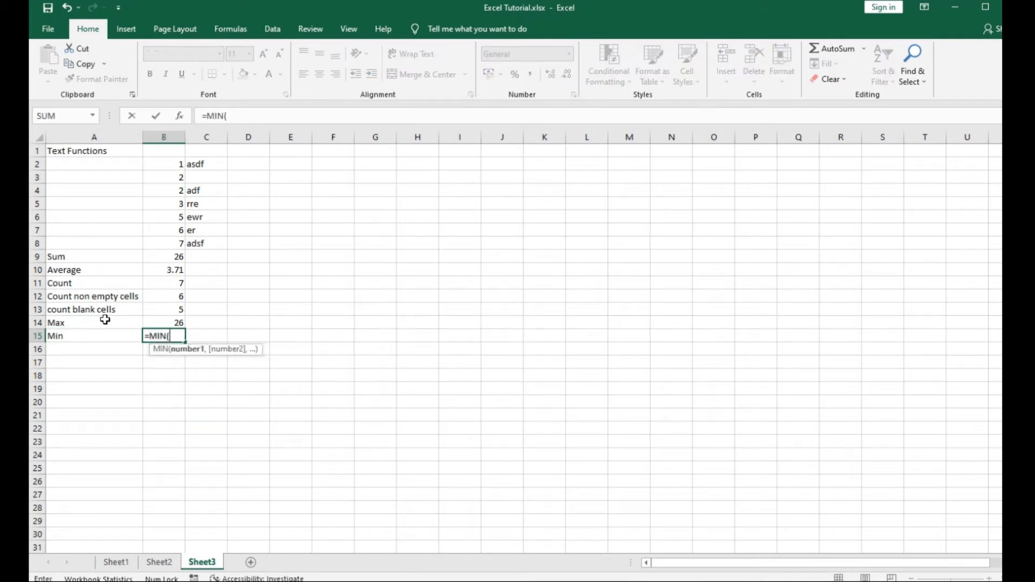
{"action": "left_click_drag", "start_coordinate": [159, 164], "coordinate": [177, 317]}
{"action": "key", "text": "Return"}
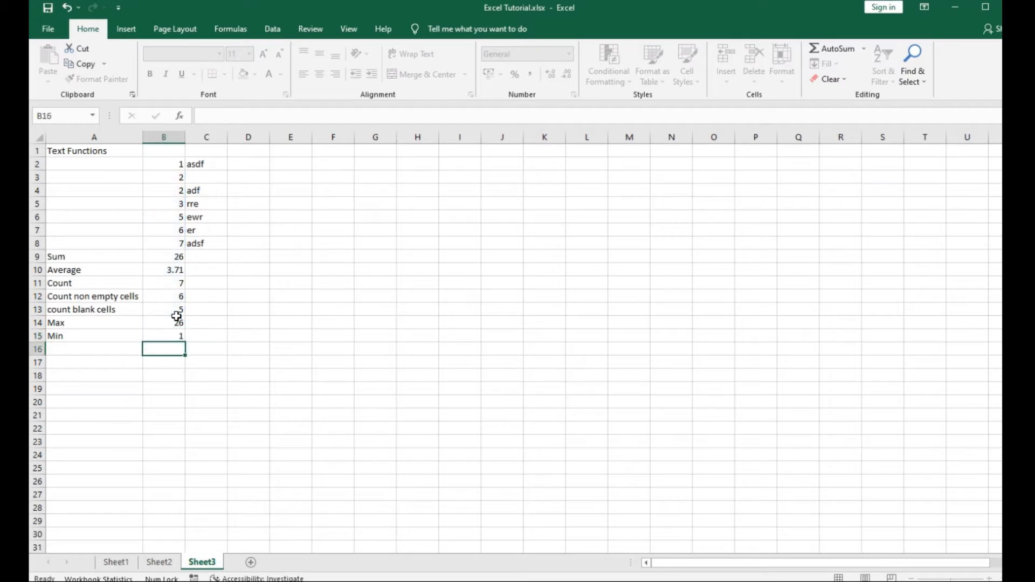
Step: Look through the Financial, Logical and Text function lists and enter the label "Bahttext" in A16
{"action": "left_click", "coordinate": [92, 347]}
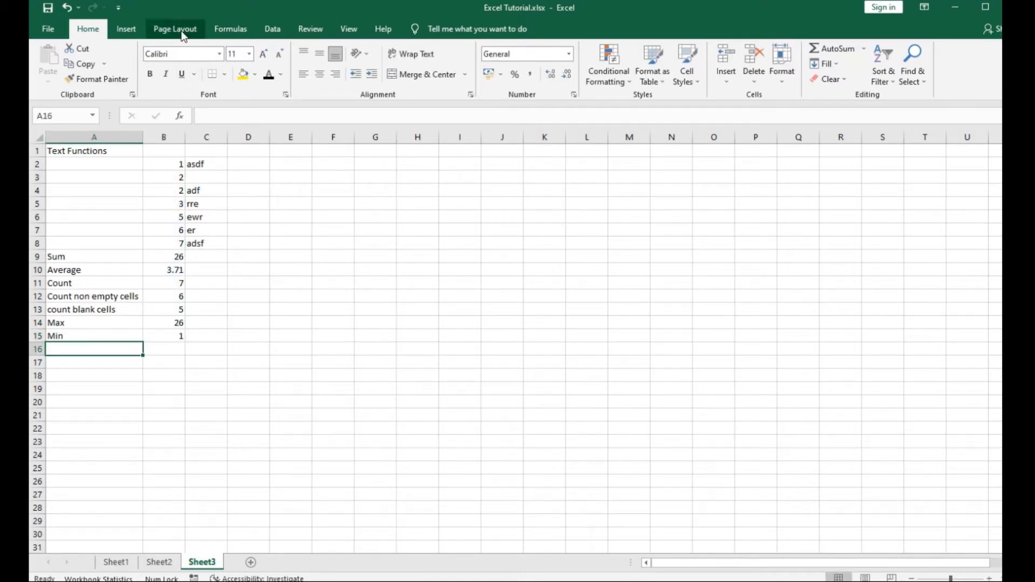
{"action": "left_click", "coordinate": [240, 30]}
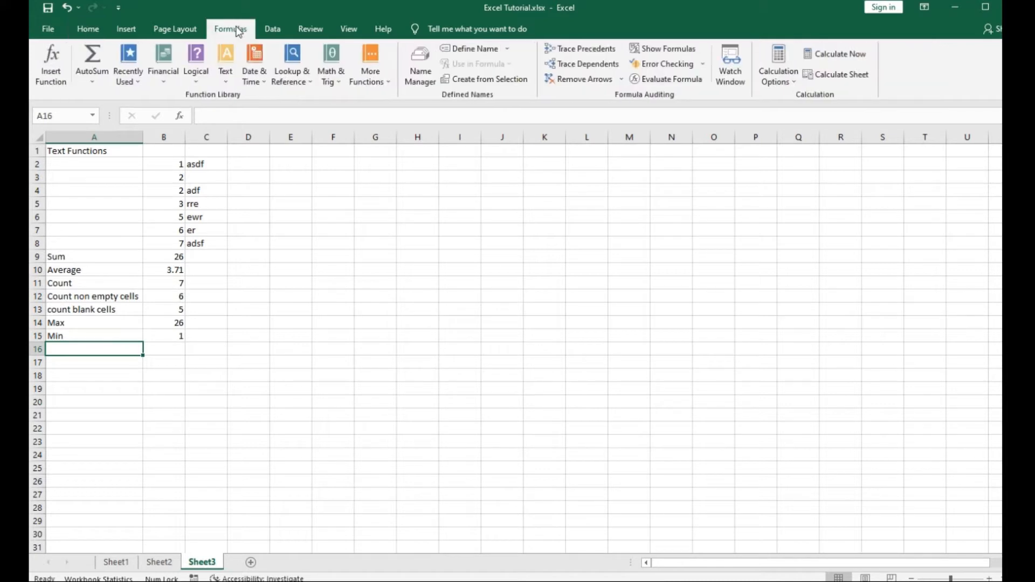
{"action": "left_click", "coordinate": [164, 79]}
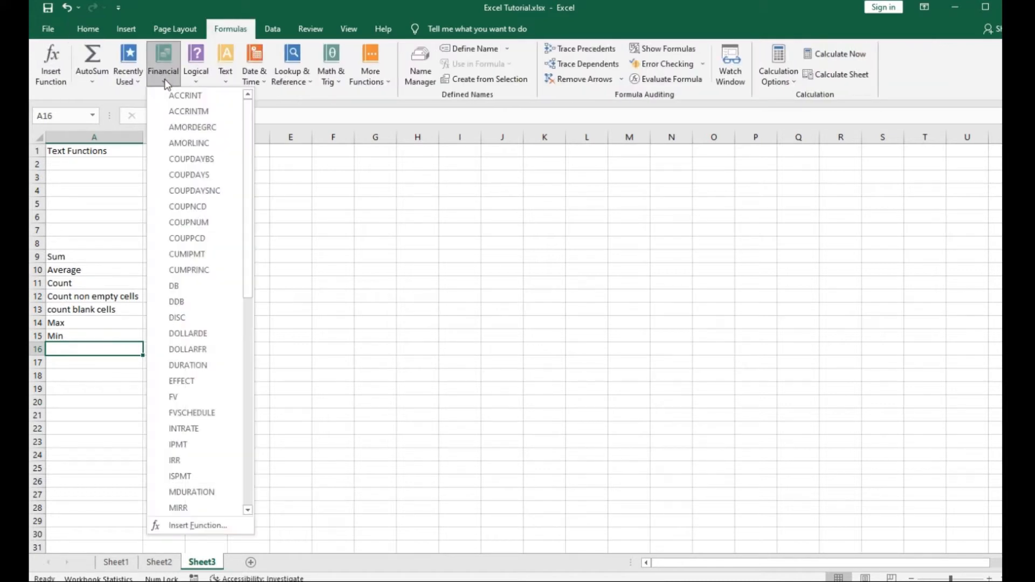
{"action": "left_click", "coordinate": [200, 84]}
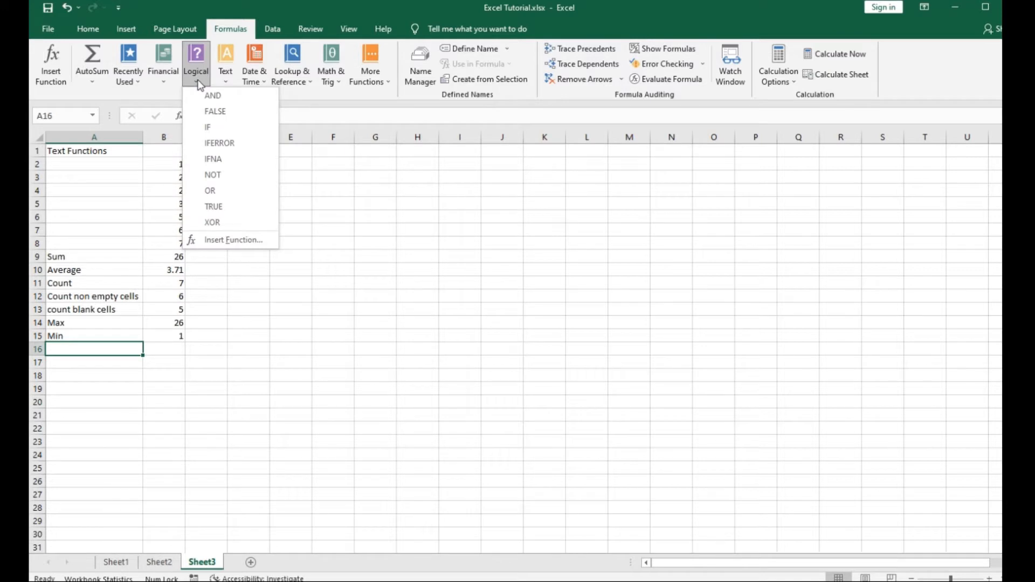
{"action": "left_click", "coordinate": [230, 80]}
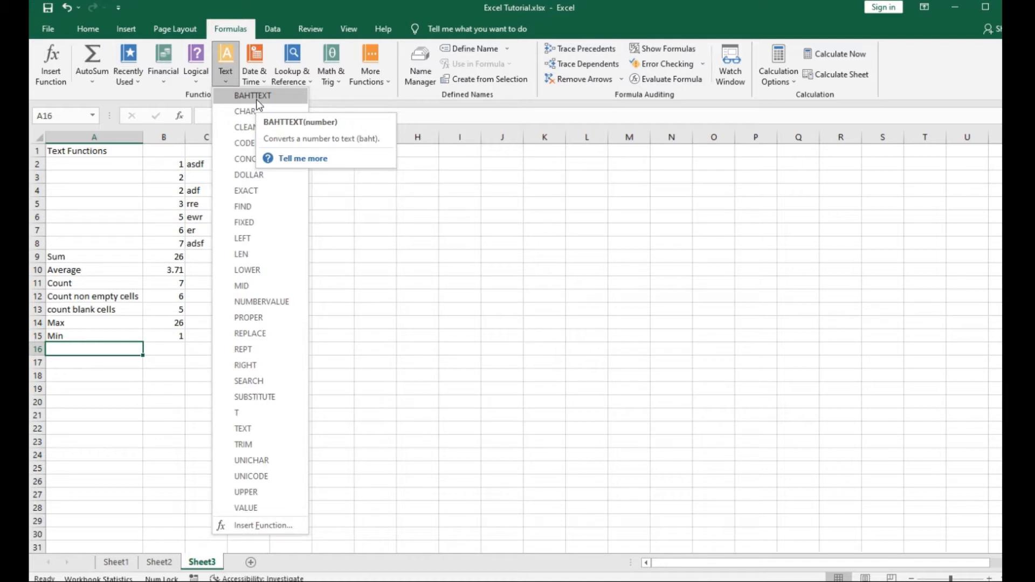
{"action": "left_click", "coordinate": [107, 349]}
{"action": "type", "text": "Bahttext"}
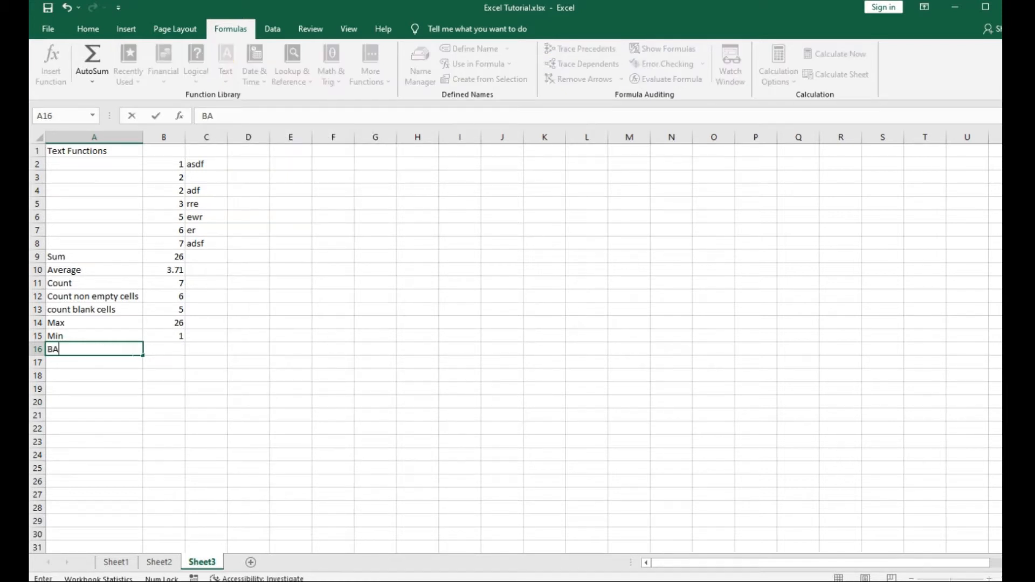
Step: Convert the Min result to baht text with =BAHTTEXT(B15) in B16 and autofit column B's width
{"action": "key", "text": "Tab"}
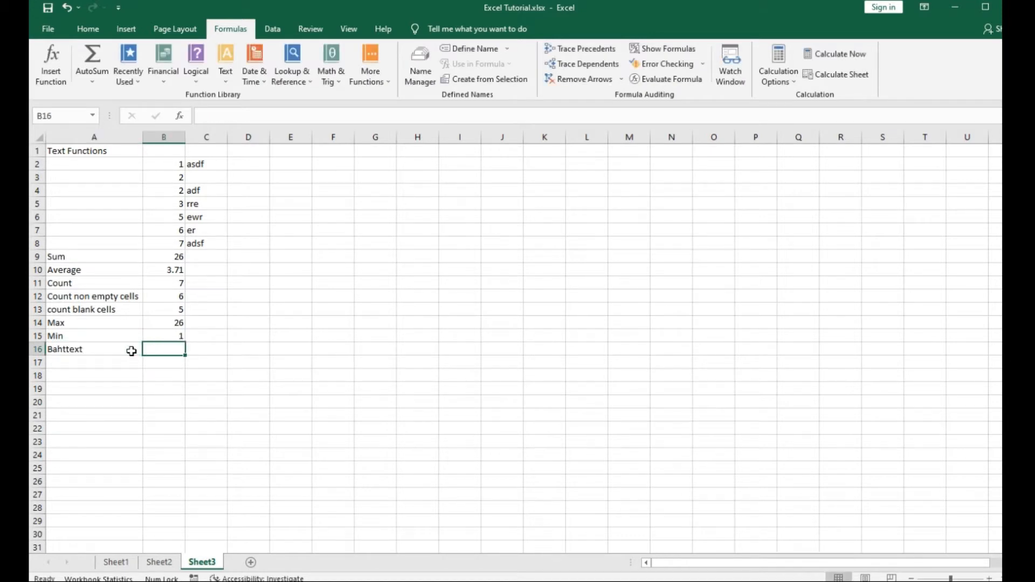
{"action": "type", "text": "=bah"}
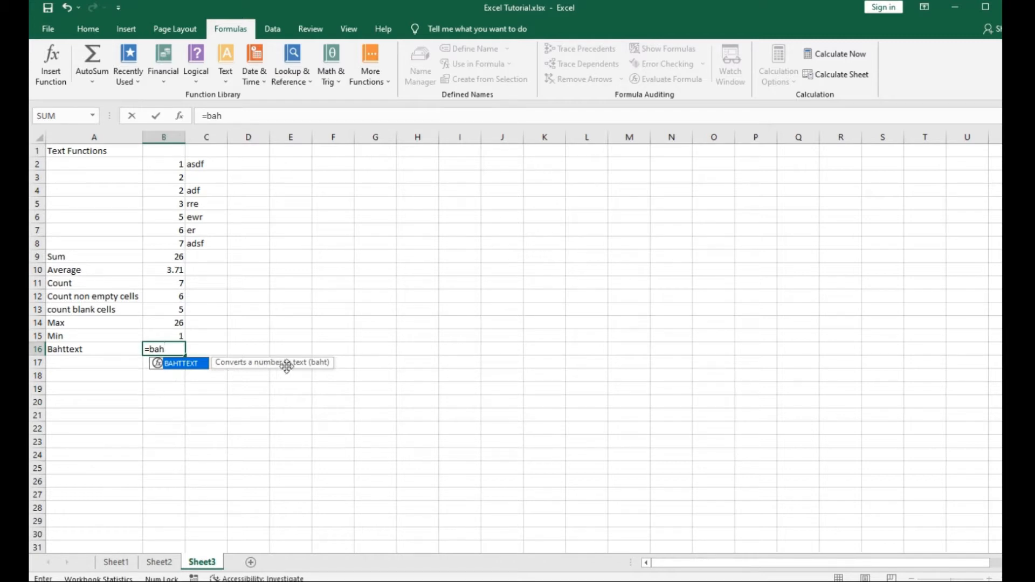
{"action": "key", "text": "Tab"}
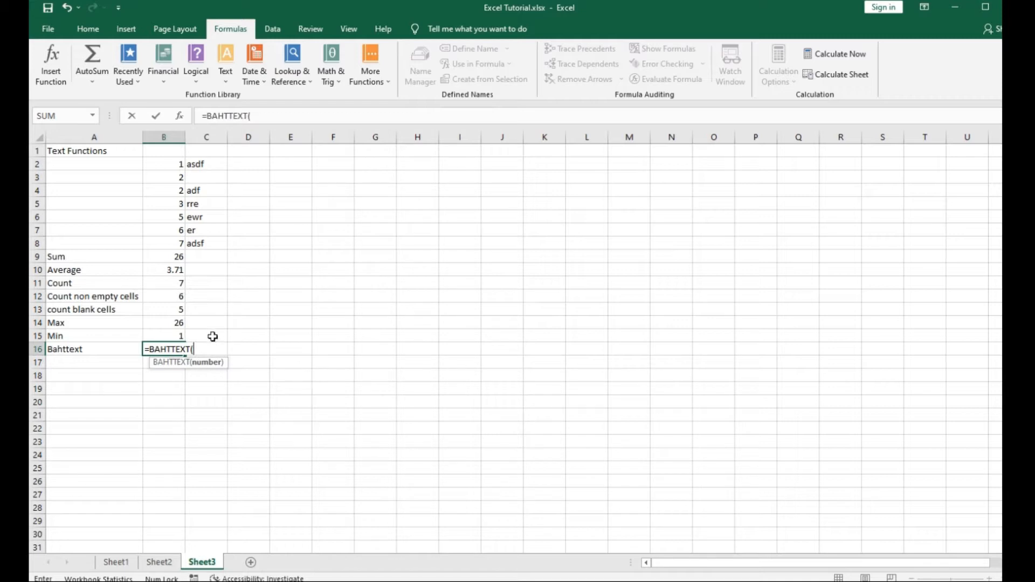
{"action": "left_click", "coordinate": [178, 332]}
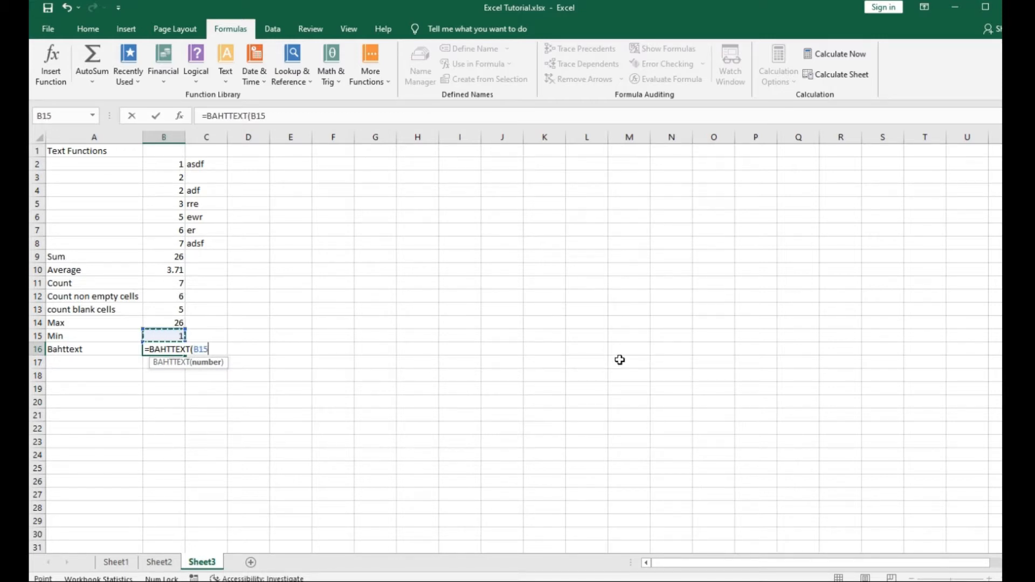
{"action": "type", "text": ")"}
{"action": "key", "text": "Return"}
{"action": "key", "text": "Up"}
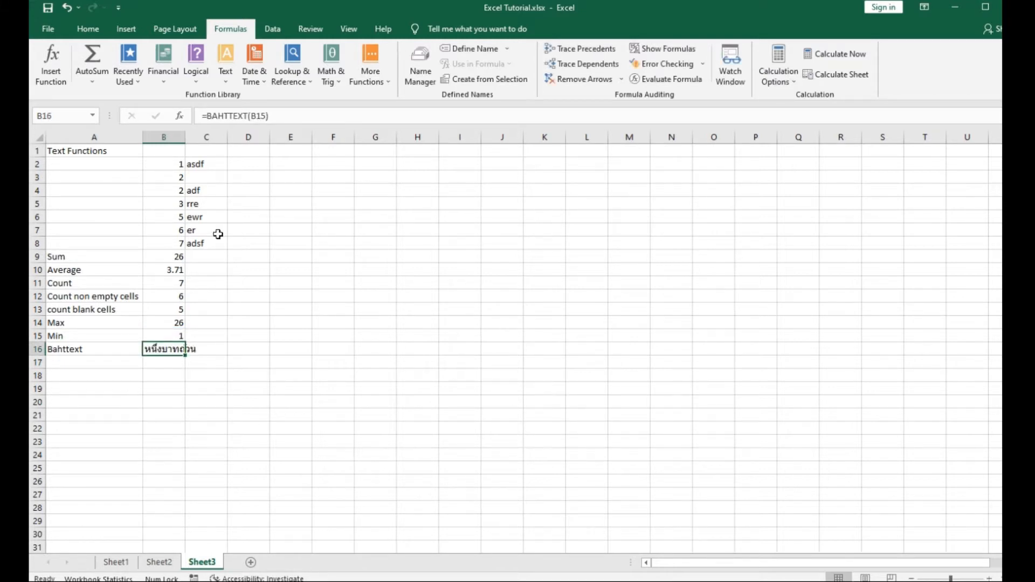
{"action": "double_click", "coordinate": [183, 139]}
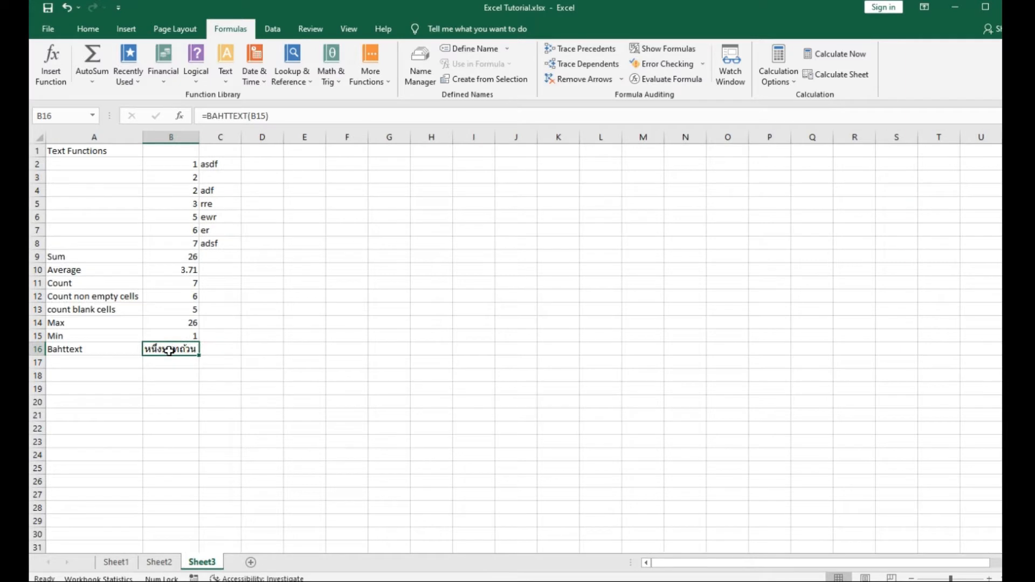
{"action": "left_click", "coordinate": [100, 28]}
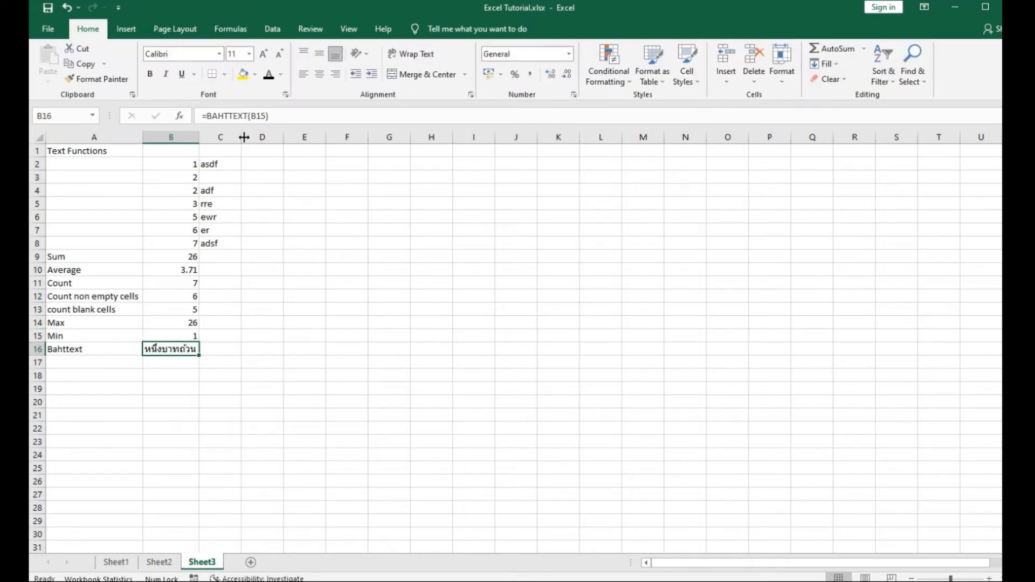
{"action": "left_click", "coordinate": [171, 338]}
{"action": "left_click", "coordinate": [176, 351]}
{"action": "left_click", "coordinate": [218, 53]}
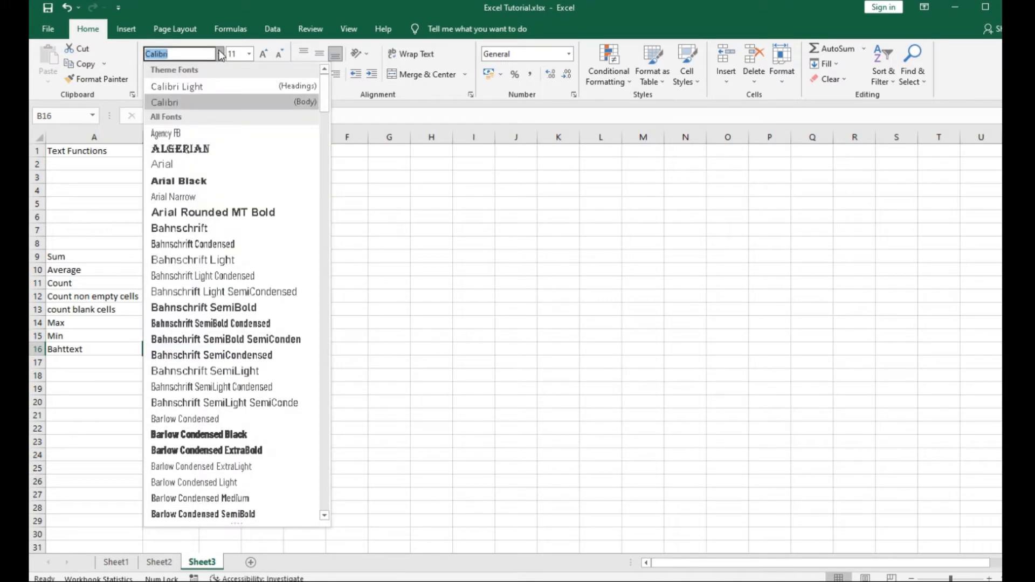
{"action": "scroll", "coordinate": [241, 390], "scroll_direction": "down", "scroll_amount": 12}
{"action": "scroll", "coordinate": [241, 396], "scroll_direction": "up", "scroll_amount": 6}
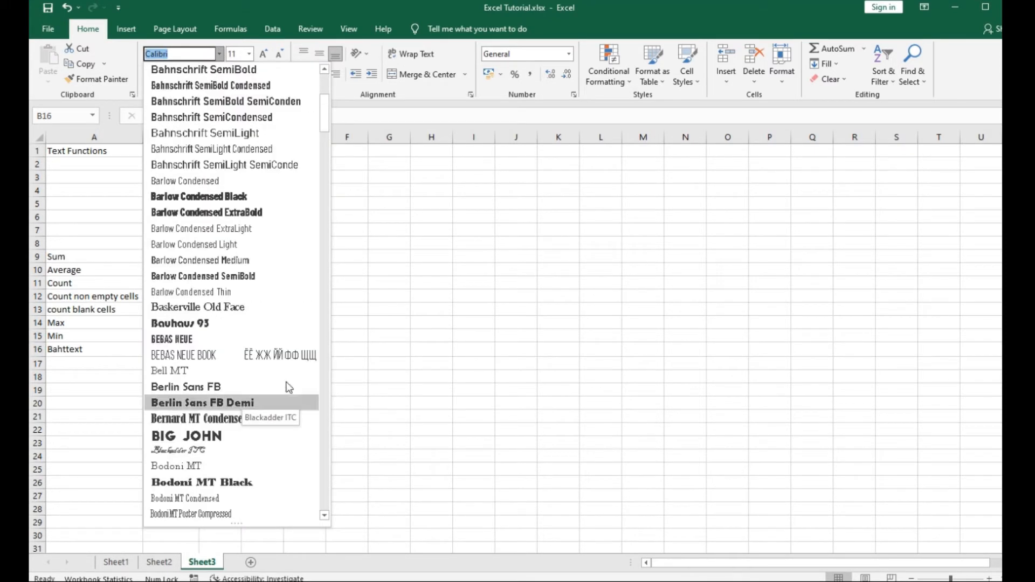
{"action": "left_click", "coordinate": [428, 343]}
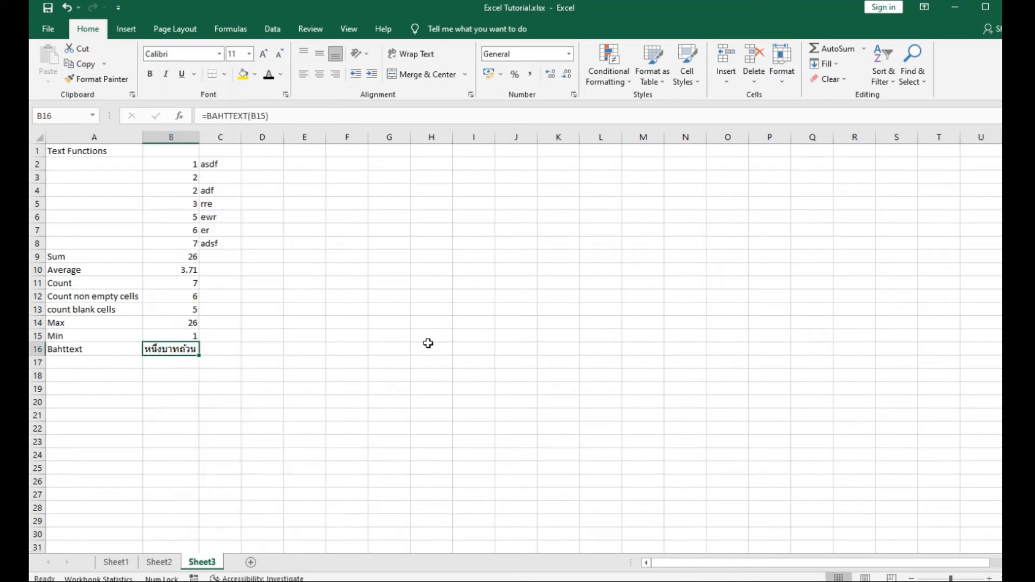
Step: Enter the label "Char" in A17 and the formula =CHAR(67) in B17
{"action": "left_click", "coordinate": [98, 361]}
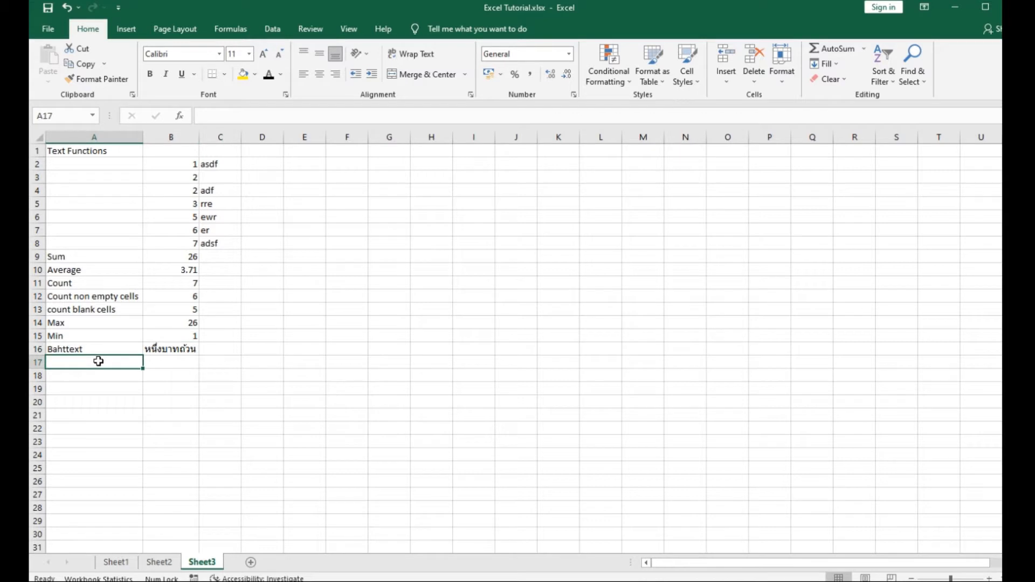
{"action": "left_click", "coordinate": [226, 29]}
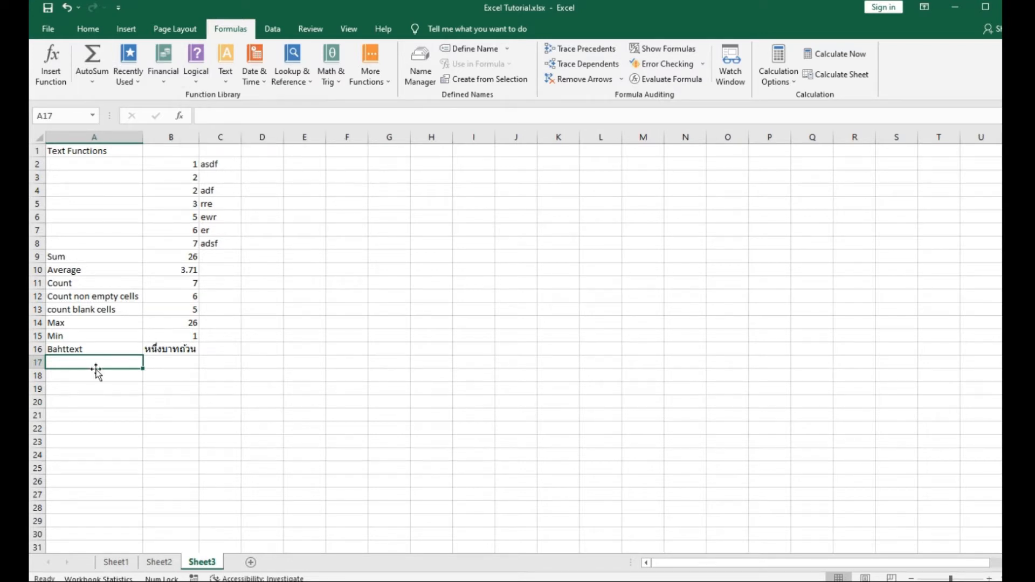
{"action": "type", "text": "Char"}
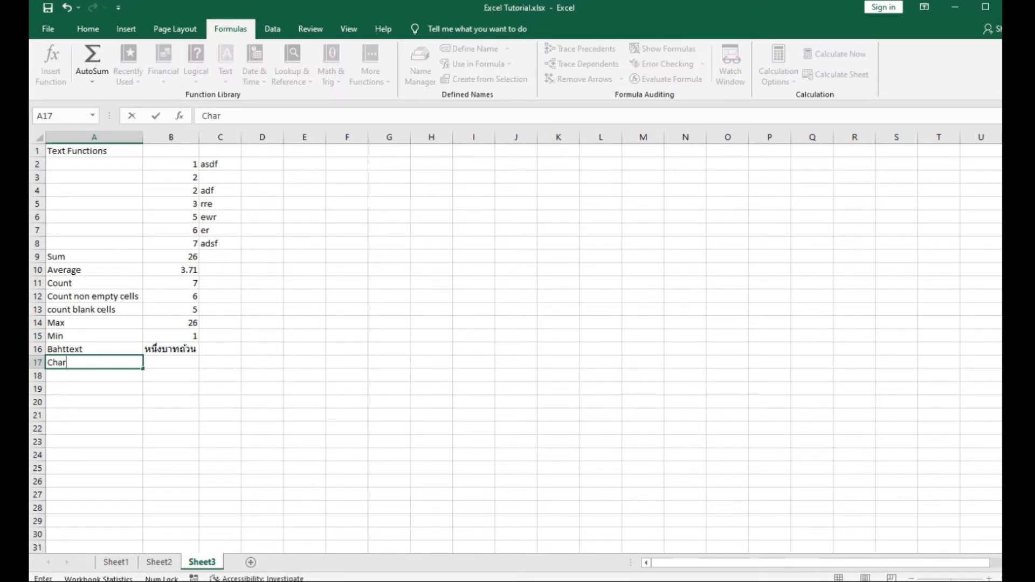
{"action": "key", "text": "Tab"}
{"action": "type", "text": "=char"}
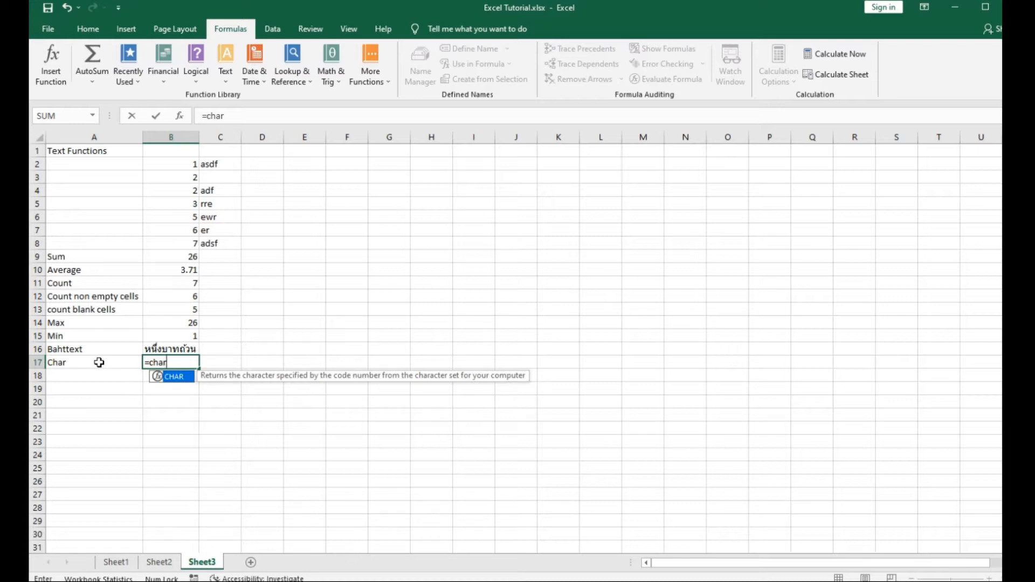
{"action": "key", "text": "Tab"}
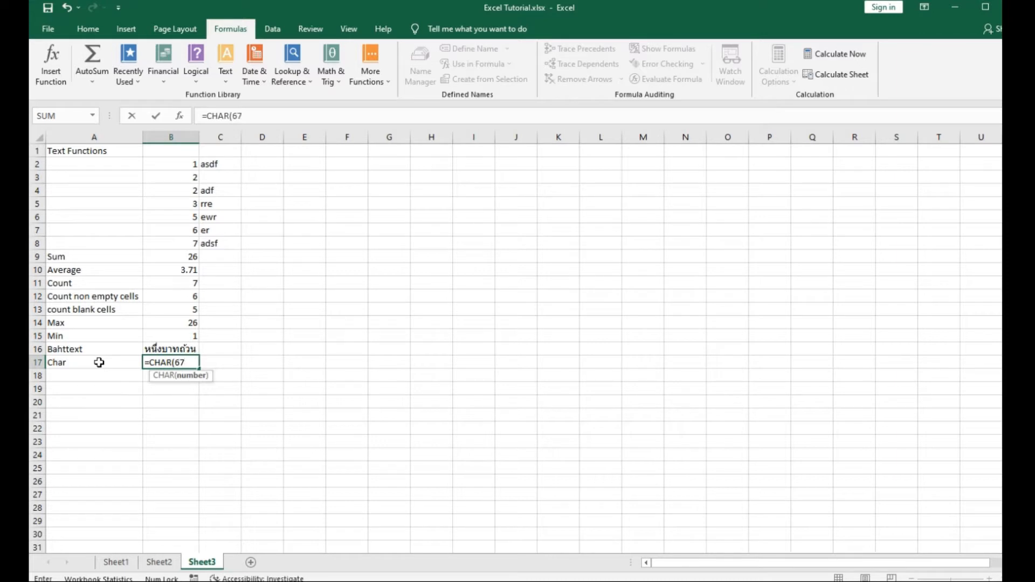
{"action": "key", "text": "Return"}
{"action": "key", "text": "Up"}
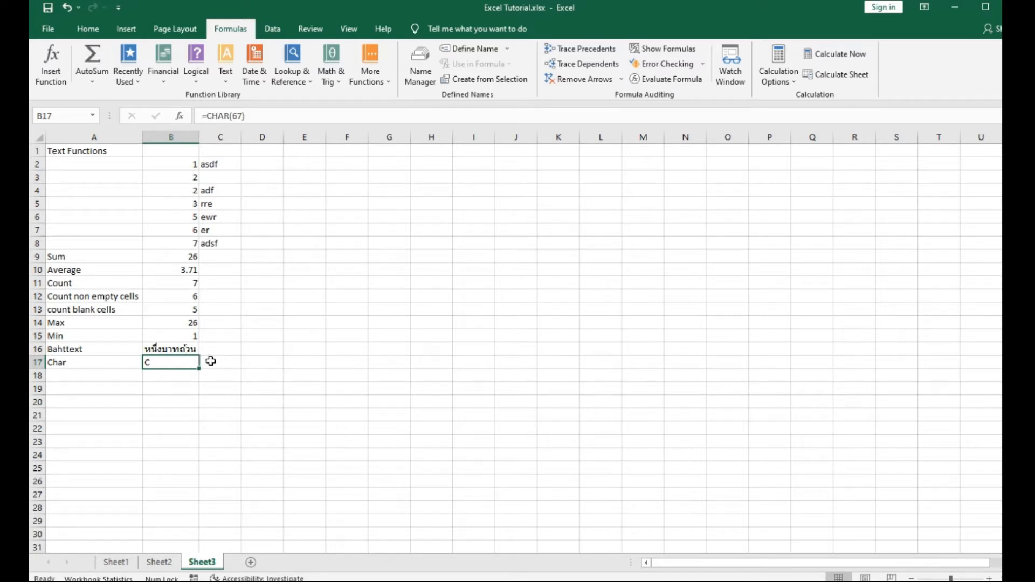
Step: Change the character code in the B17 formula to 65
{"action": "double_click", "coordinate": [179, 363]}
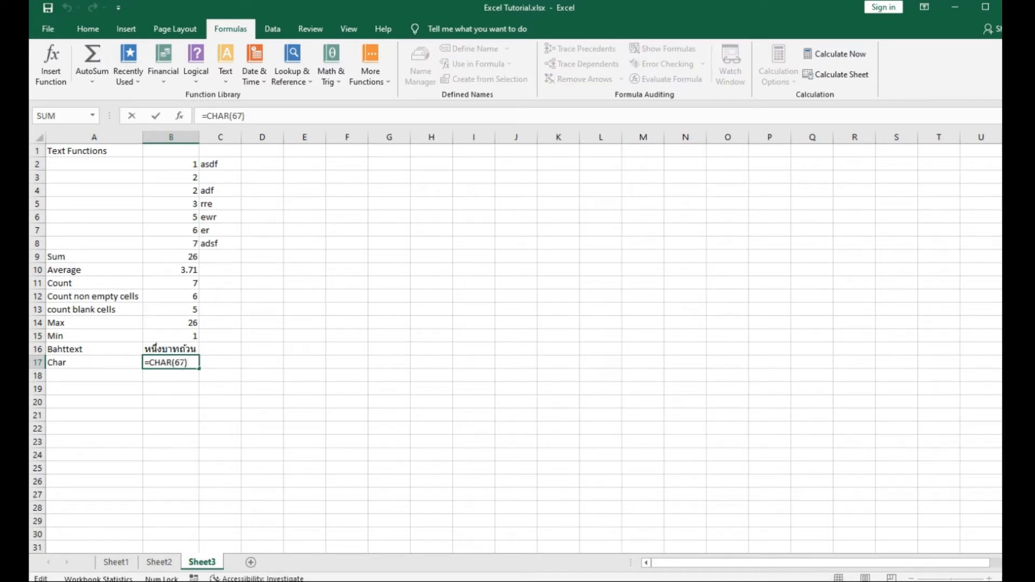
{"action": "key", "text": "Delete"}
{"action": "type", "text": "5"}
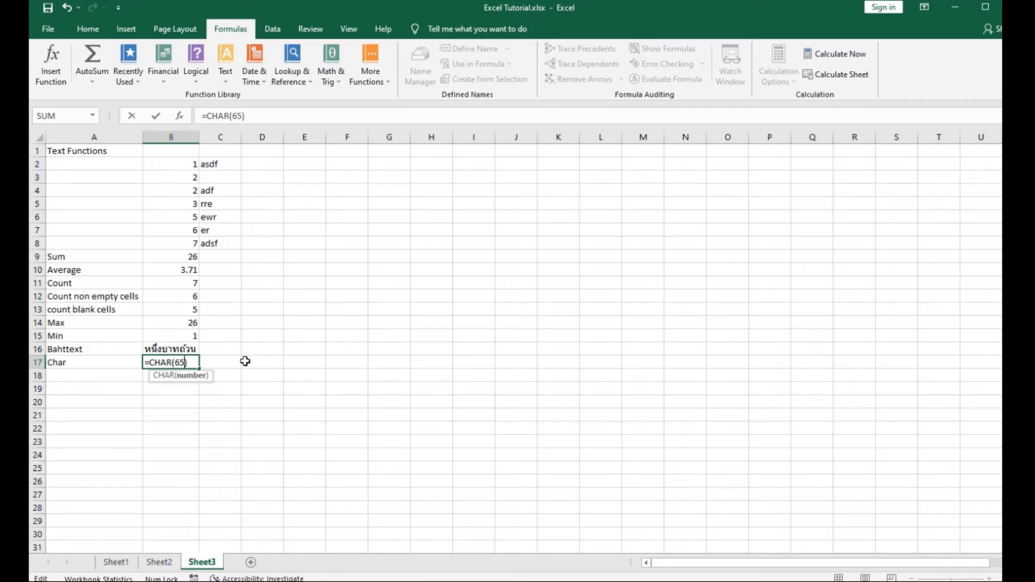
{"action": "key", "text": "Return"}
{"action": "key", "text": "Up"}
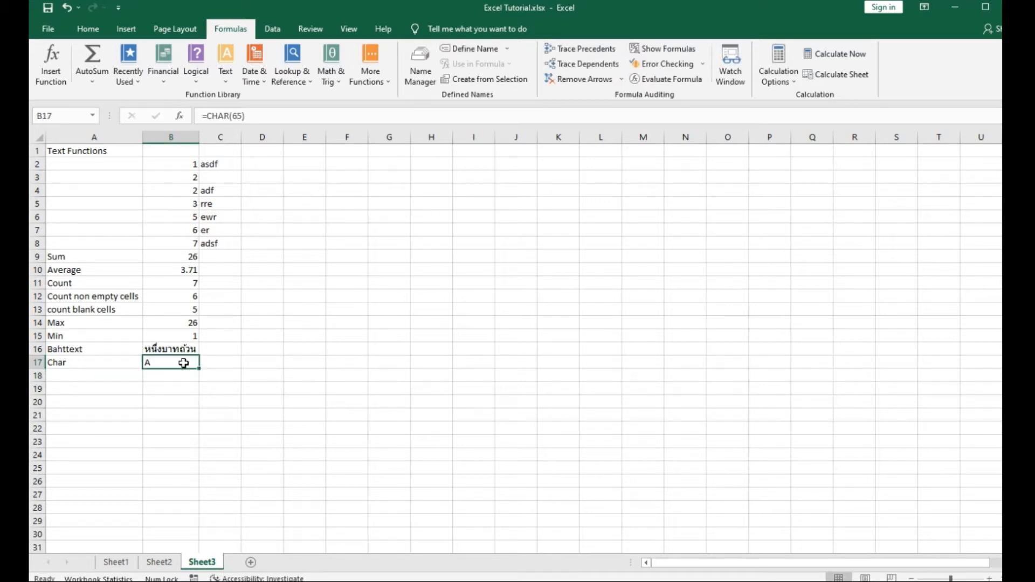
Step: Edit the formula in B17 to =CHAR(110)
{"action": "left_click", "coordinate": [229, 361]}
{"action": "left_click", "coordinate": [187, 363]}
{"action": "double_click", "coordinate": [187, 371]}
{"action": "key", "text": "BackSpace"}
{"action": "key", "text": "BackSpace"}
{"action": "key", "text": "BackSpace"}
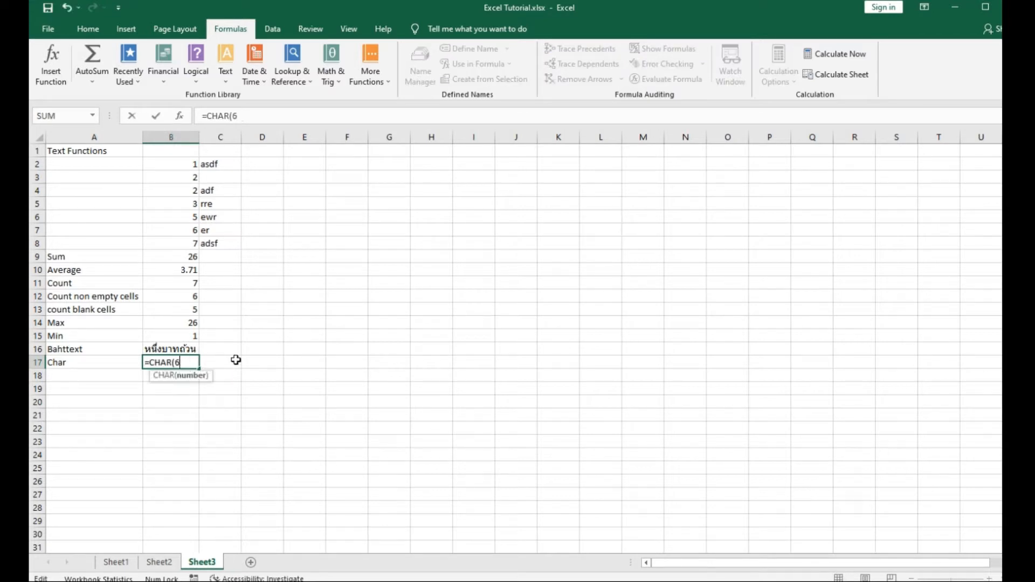
{"action": "type", "text": "110)"}
{"action": "key", "text": "Return"}
{"action": "key", "text": "Up"}
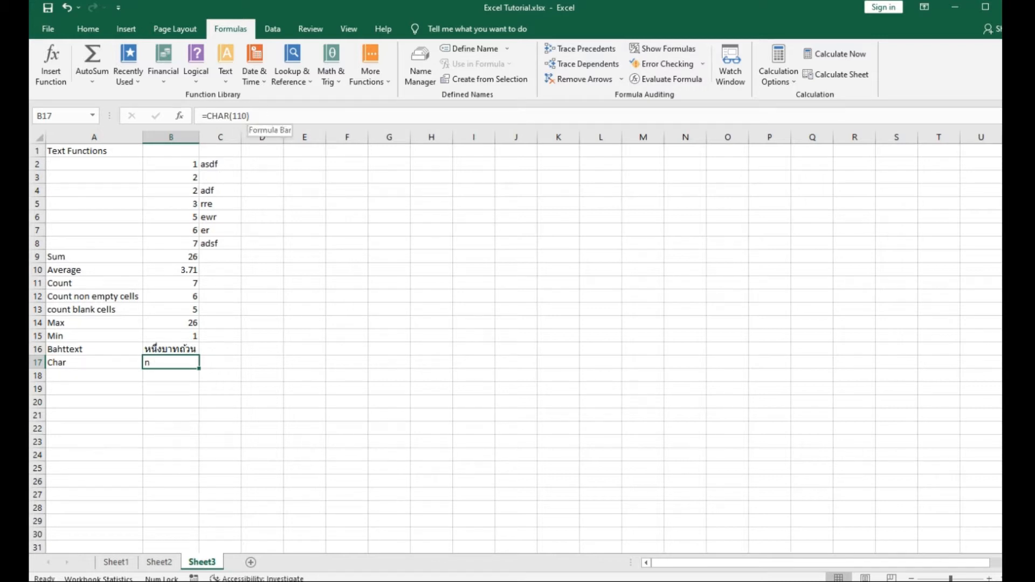
Step: Enter the label "Clean" in A18 and begin a CLEAN formula in B18
{"action": "left_click", "coordinate": [67, 379]}
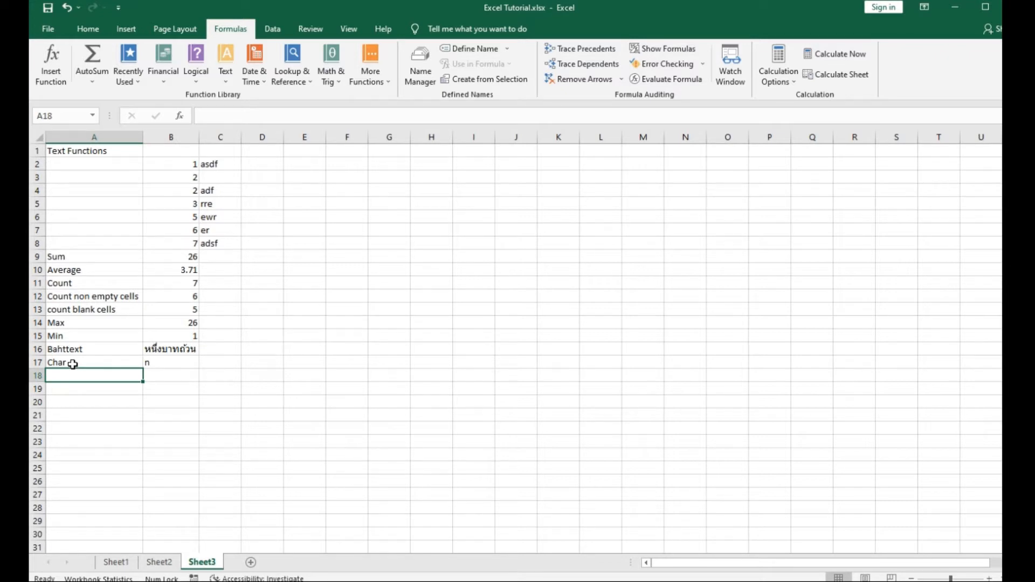
{"action": "type", "text": "Clean"}
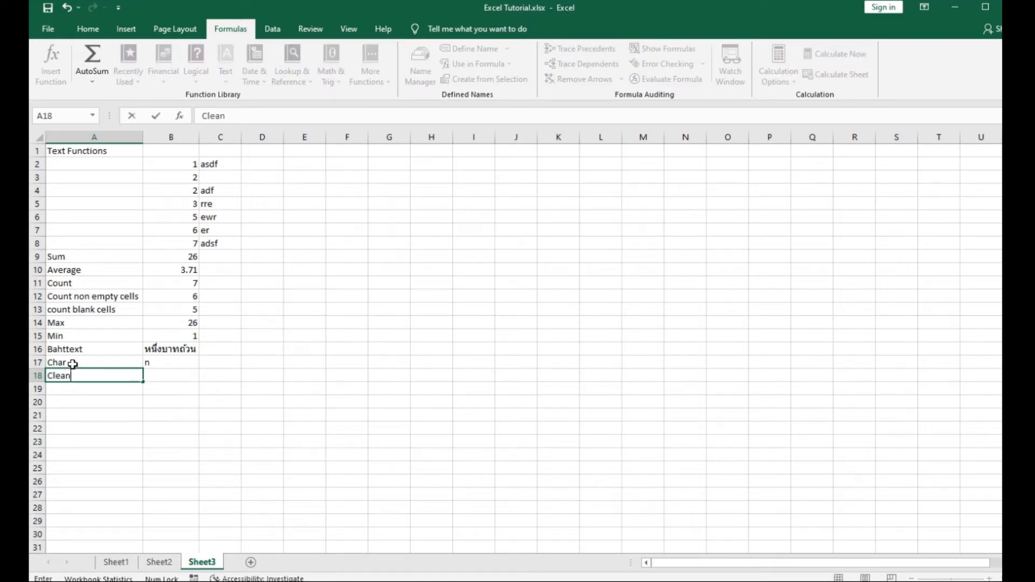
{"action": "key", "text": "Tab"}
{"action": "type", "text": "=cl"}
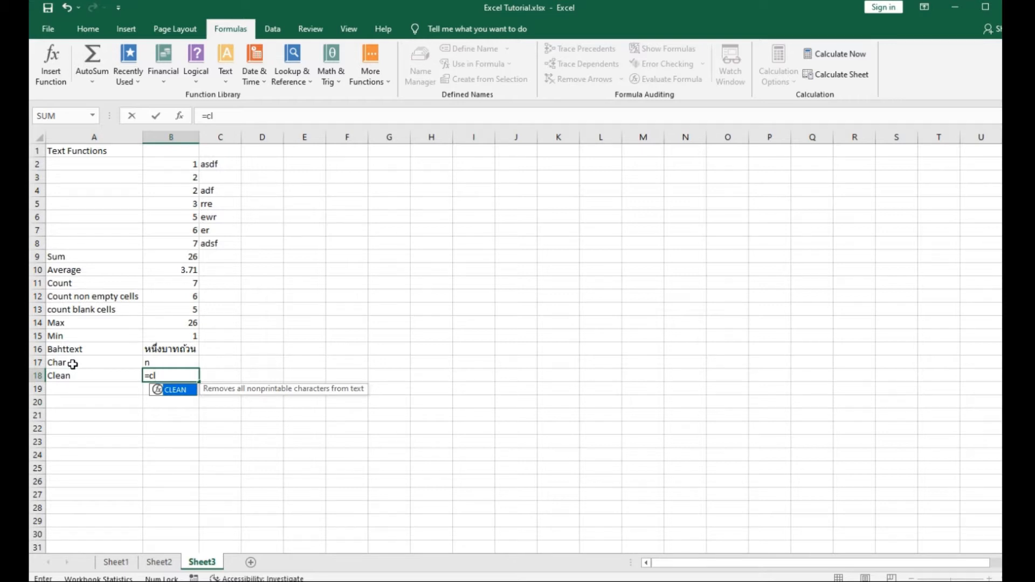
Step: Enter the sample text 2@'q234afdfda^&5 in E4
{"action": "left_click", "coordinate": [307, 192]}
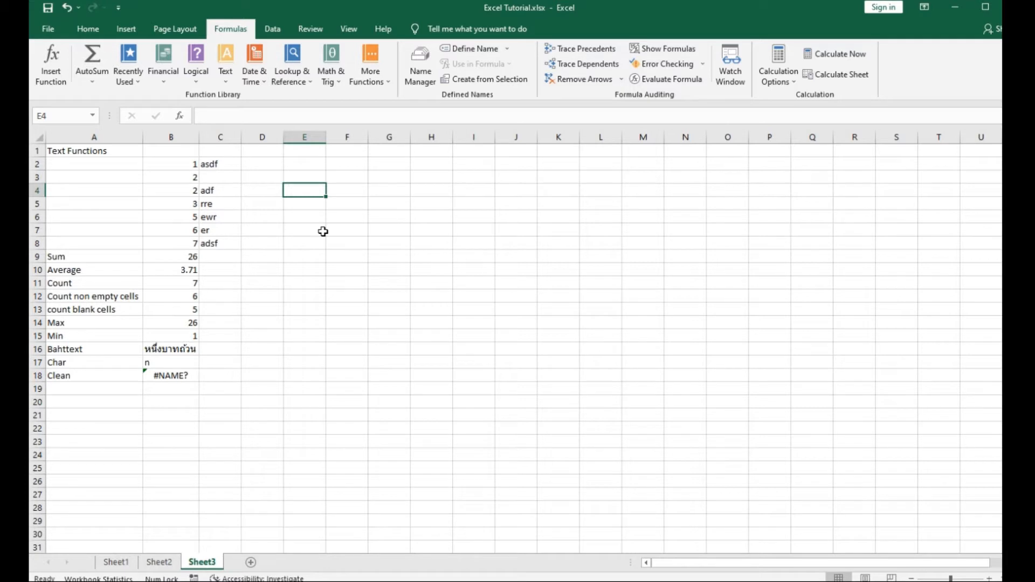
{"action": "type", "text": "2@'q234afdfda"}
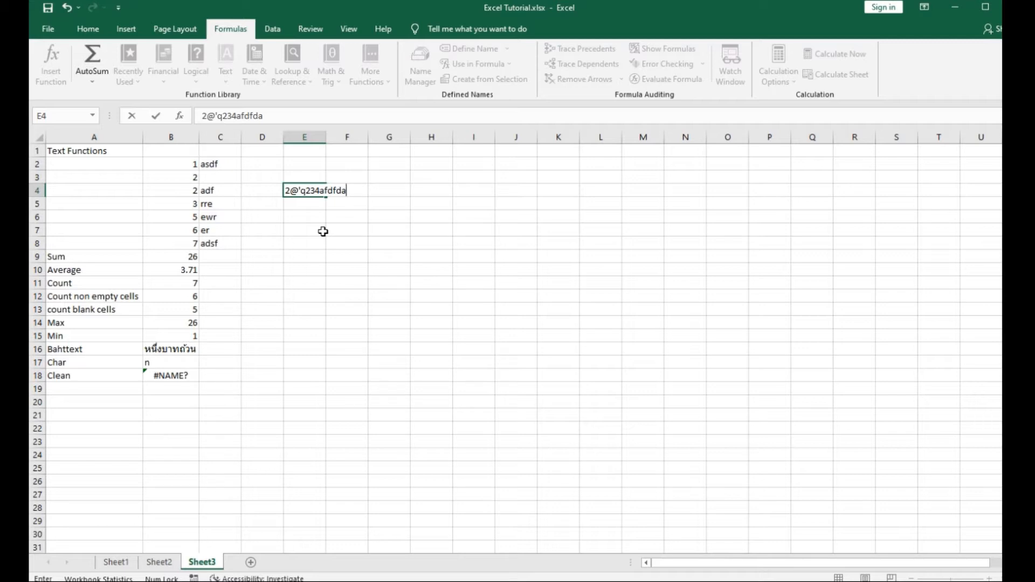
{"action": "type", "text": "^&5"}
{"action": "key", "text": "Return"}
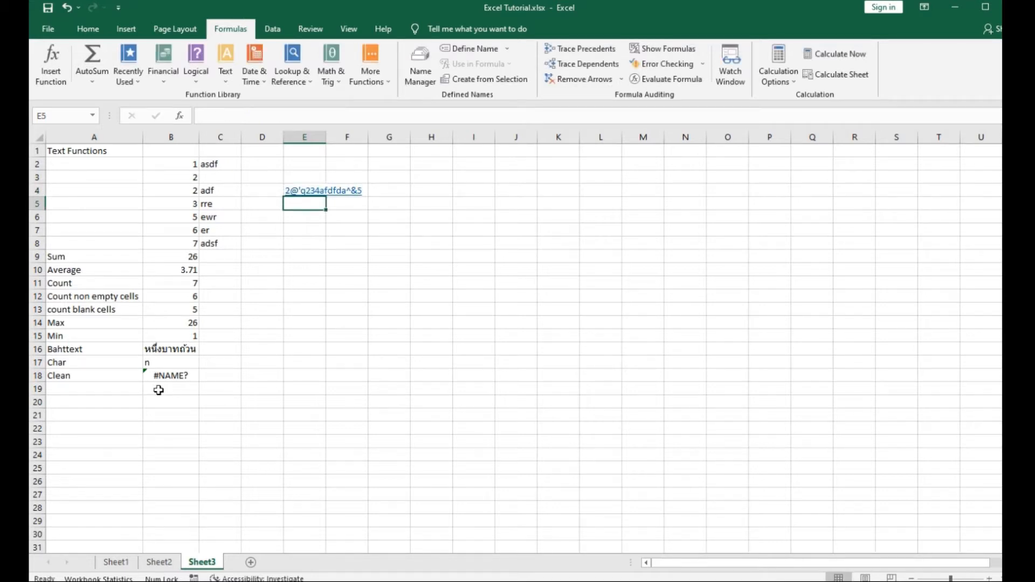
Step: Replace the content of B18 with =CLEAN(E4) to strip nonprintable characters from the sample text
{"action": "left_click", "coordinate": [176, 374]}
{"action": "key", "text": "Delete"}
{"action": "type", "text": "="}
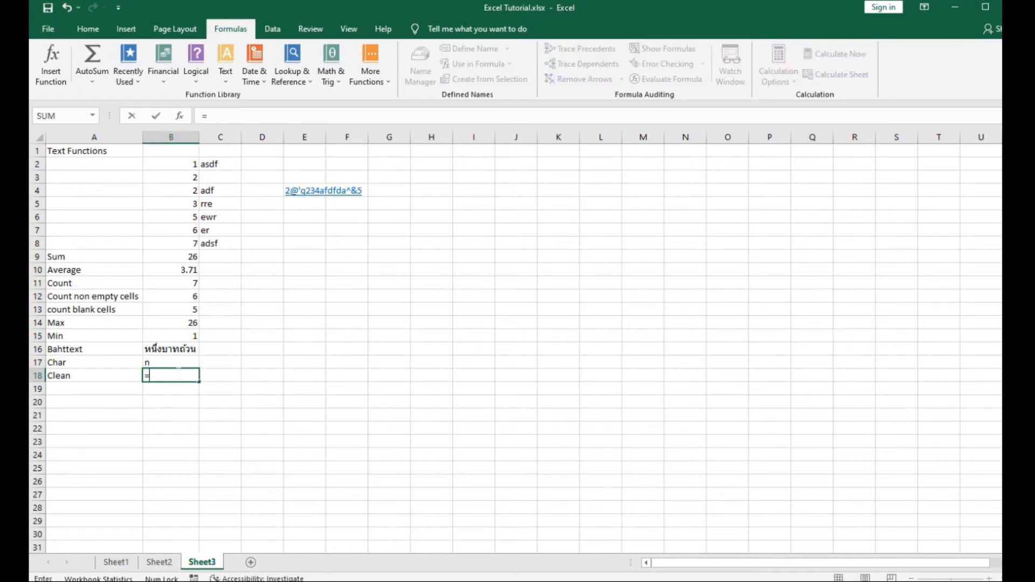
{"action": "type", "text": "cl"}
{"action": "key", "text": "Tab"}
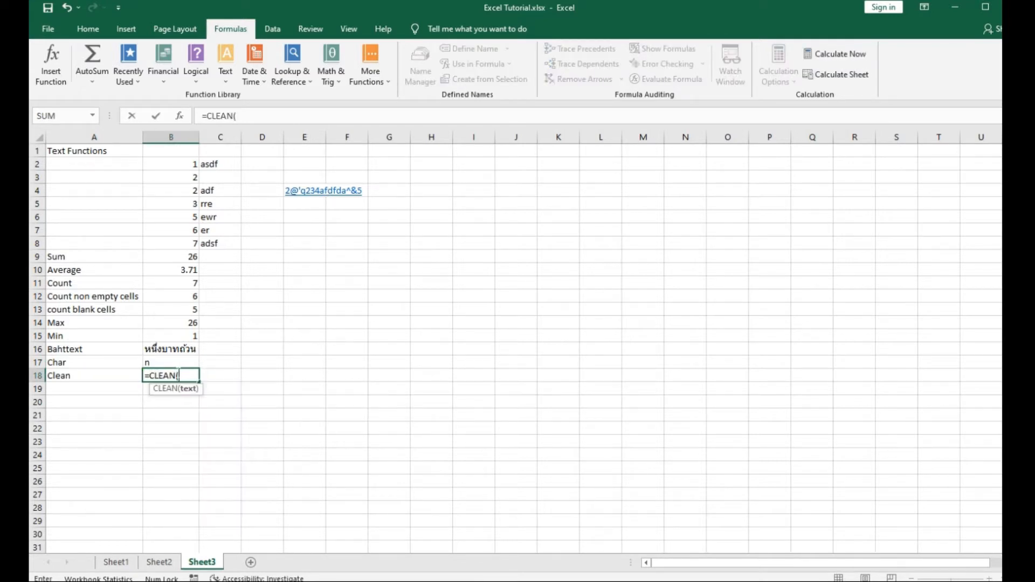
{"action": "left_click", "coordinate": [299, 196]}
{"action": "type", "text": ")"}
{"action": "key", "text": "Return"}
{"action": "type", "text": "\\"}
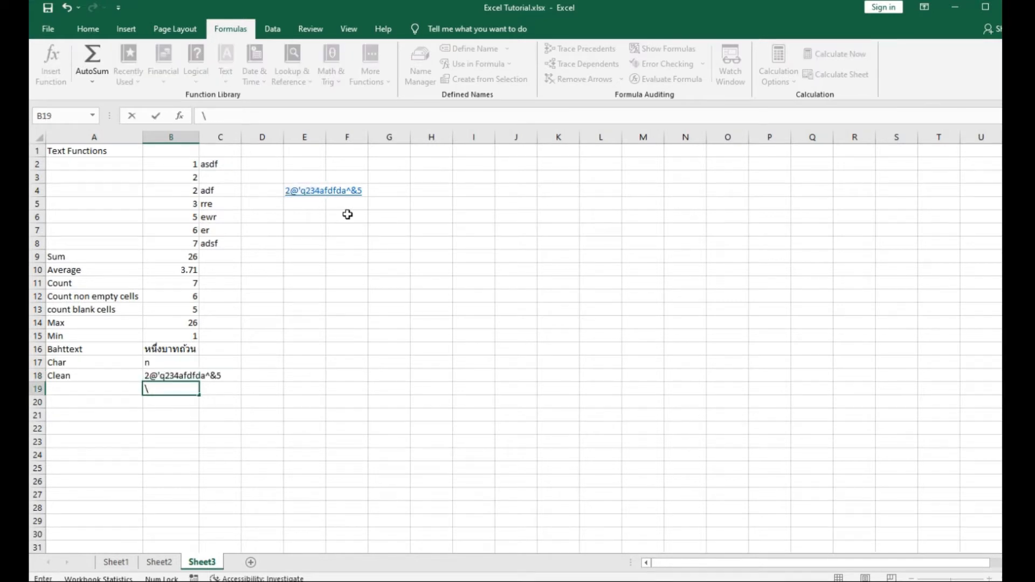
{"action": "key", "text": "Escape"}
{"action": "key", "text": "Up"}
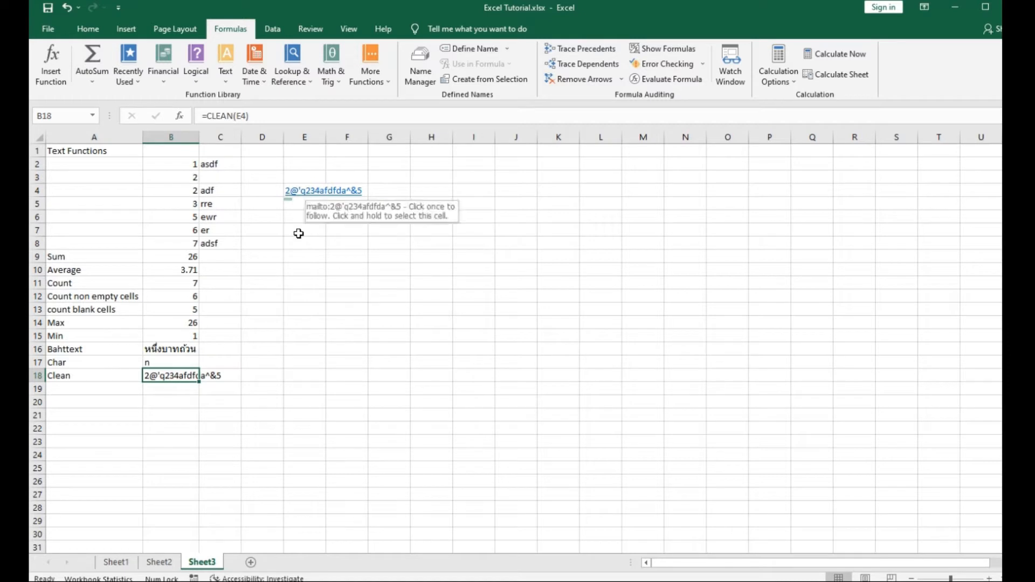
Step: Edit the sample text in E4, inserting two spaces between "q" and "234"
{"action": "left_click", "coordinate": [79, 389]}
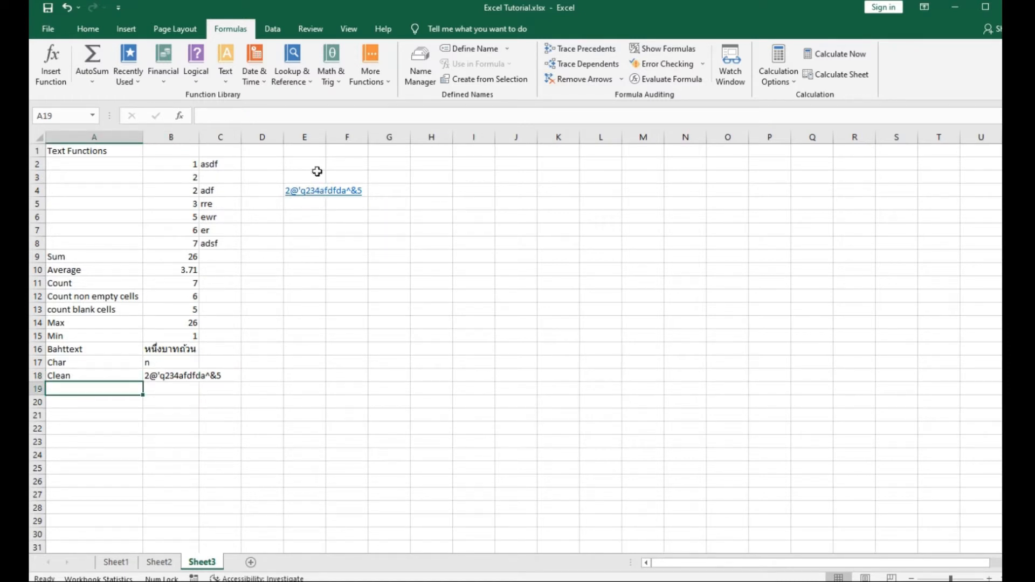
{"action": "left_click", "coordinate": [315, 212]}
{"action": "key", "text": "Up"}
{"action": "key", "text": "Up"}
{"action": "key", "text": "F2"}
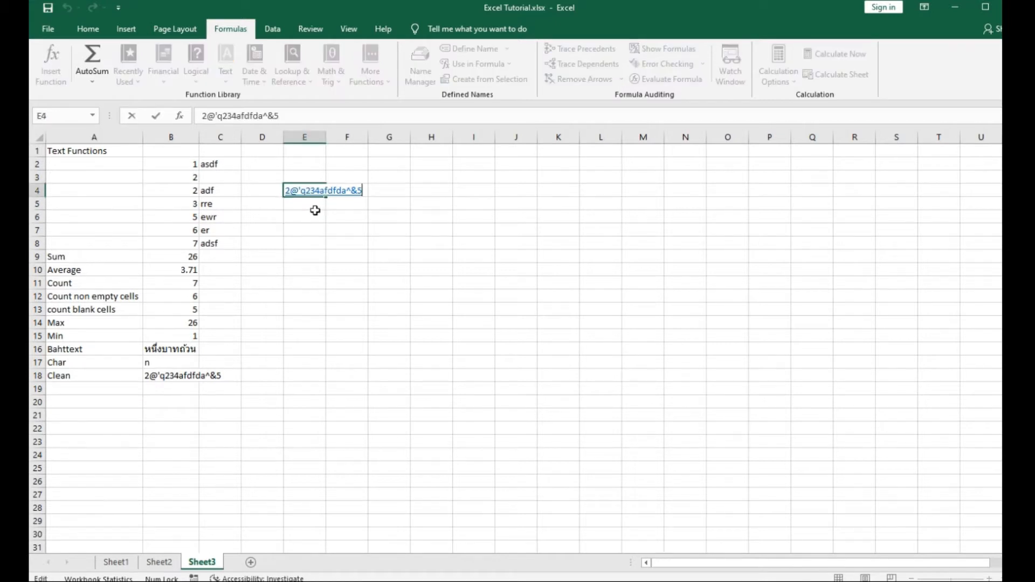
{"action": "key", "text": "Tab"}
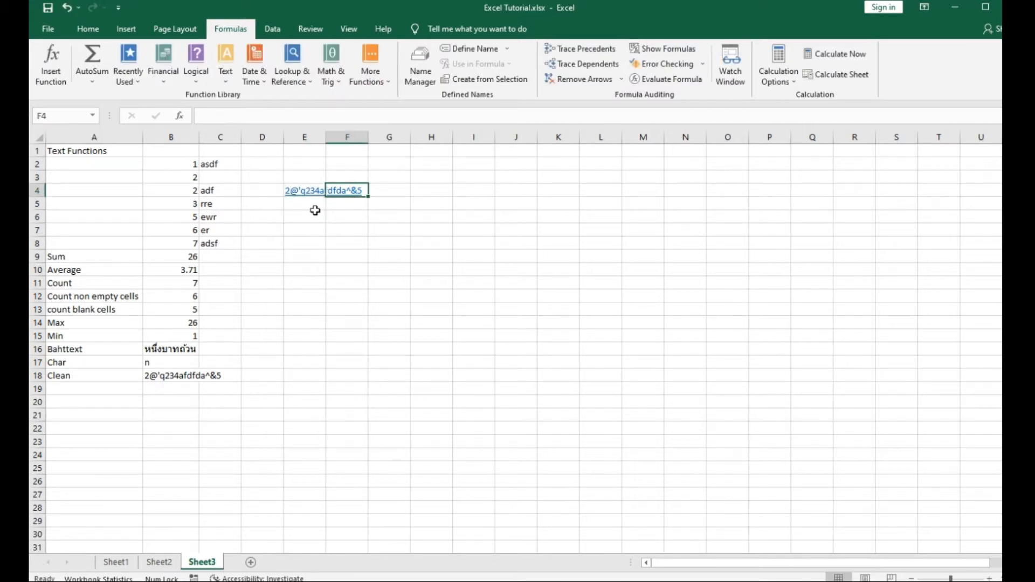
{"action": "key", "text": "Left"}
{"action": "key", "text": "F2"}
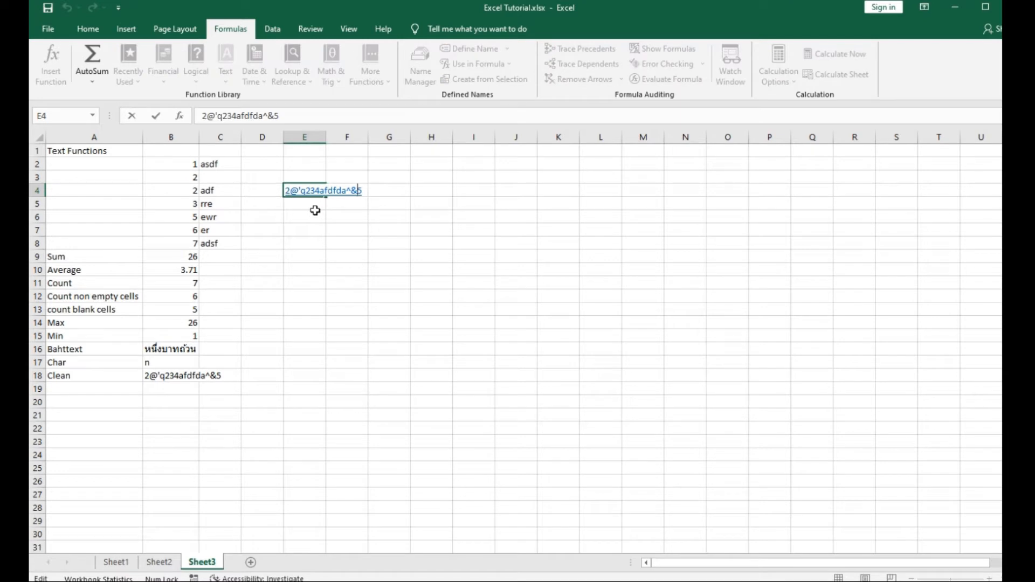
{"action": "key", "text": "Left"}
{"action": "key", "text": "Left"}
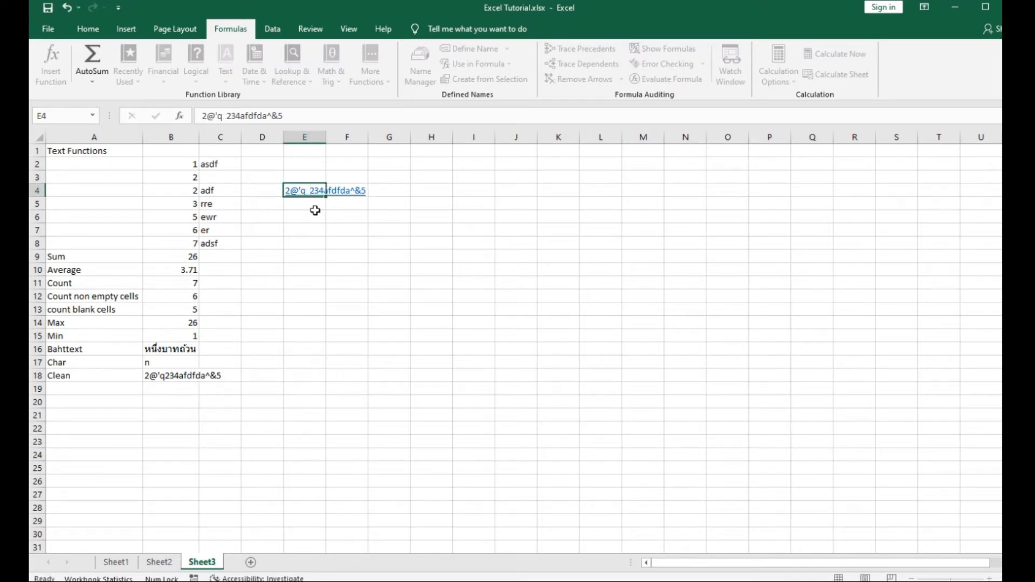
Step: Widen the gap between "q" and "234" in E4 with many more spaces
{"action": "key", "text": "Tab"}
{"action": "key", "text": "Left"}
{"action": "key", "text": "F2"}
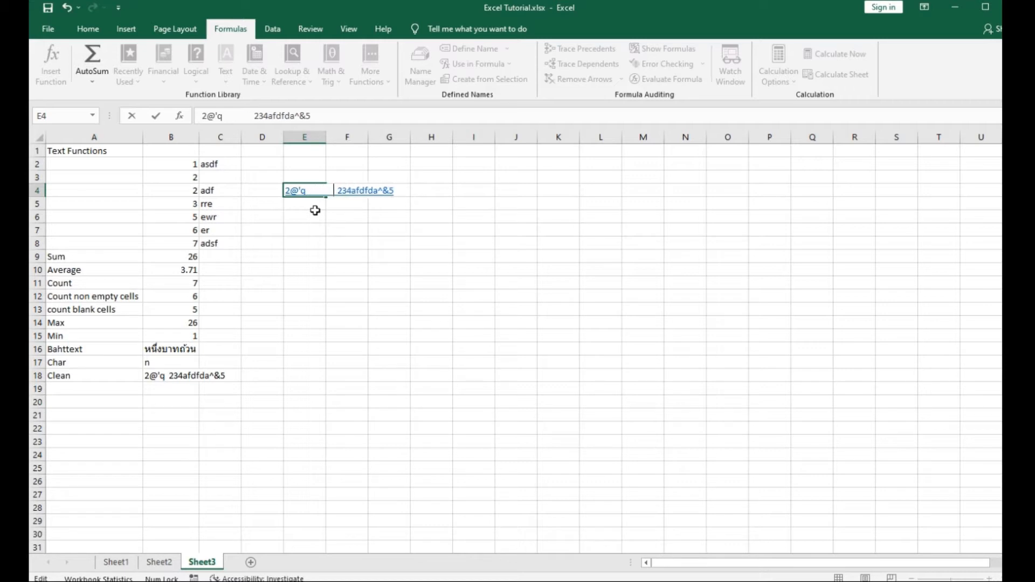
{"action": "key", "text": "Return"}
{"action": "key", "text": "Up"}
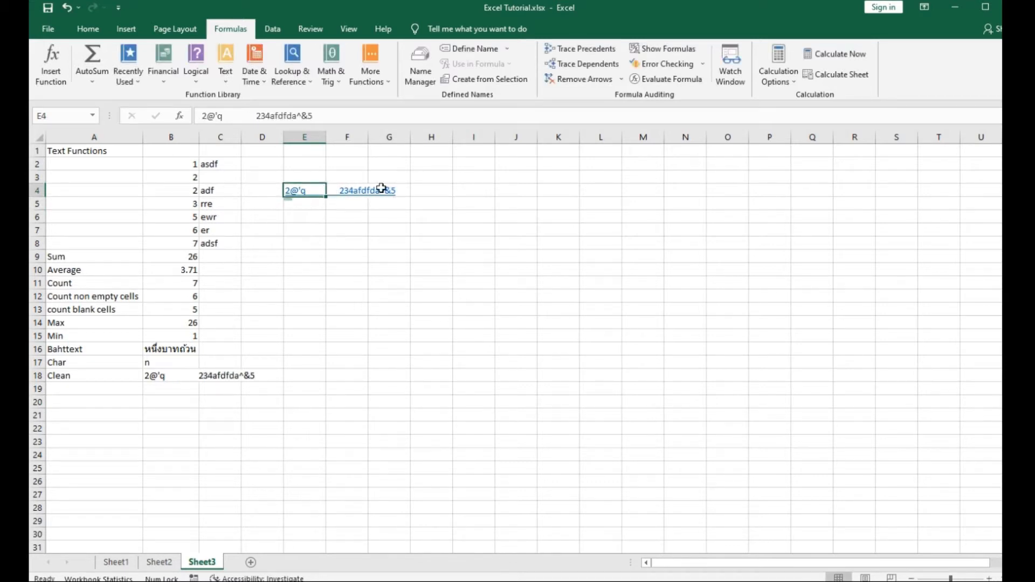
Step: Compare the CLEAN formula and its result in B18 with the source text in E4
{"action": "left_click", "coordinate": [213, 375]}
{"action": "left_click", "coordinate": [174, 377]}
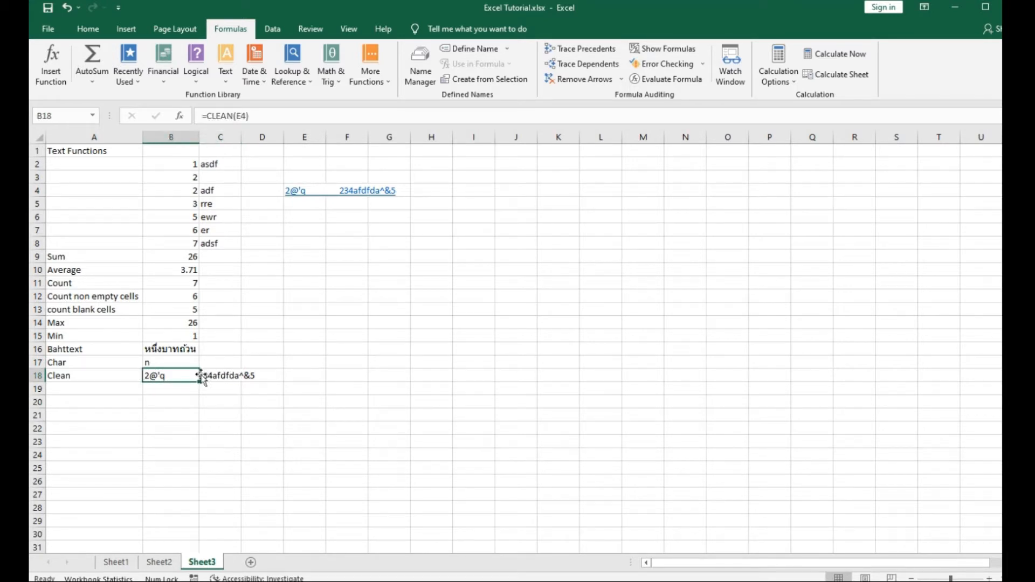
{"action": "key", "text": "F2"}
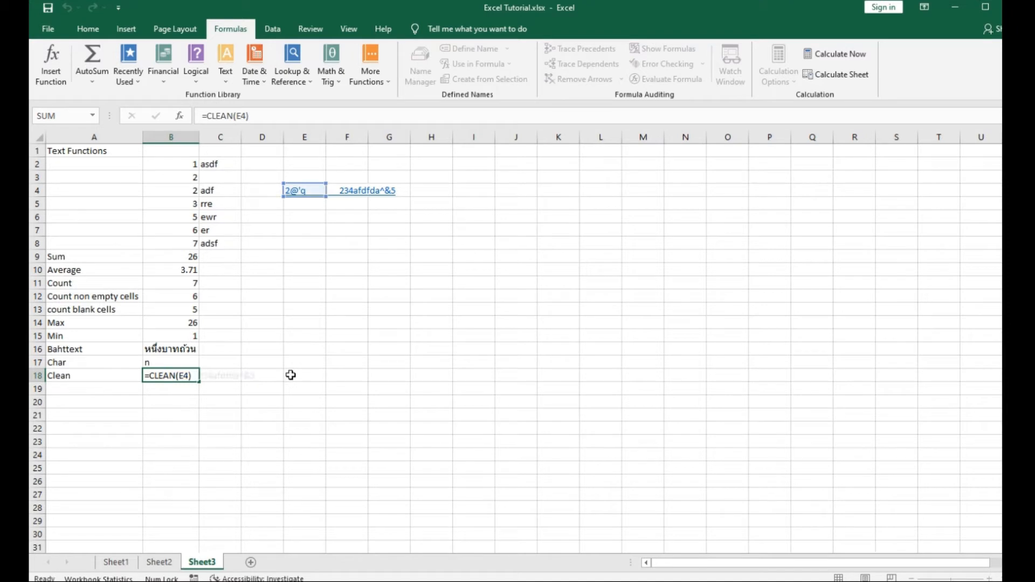
{"action": "key", "text": "Return"}
{"action": "left_click", "coordinate": [229, 374]}
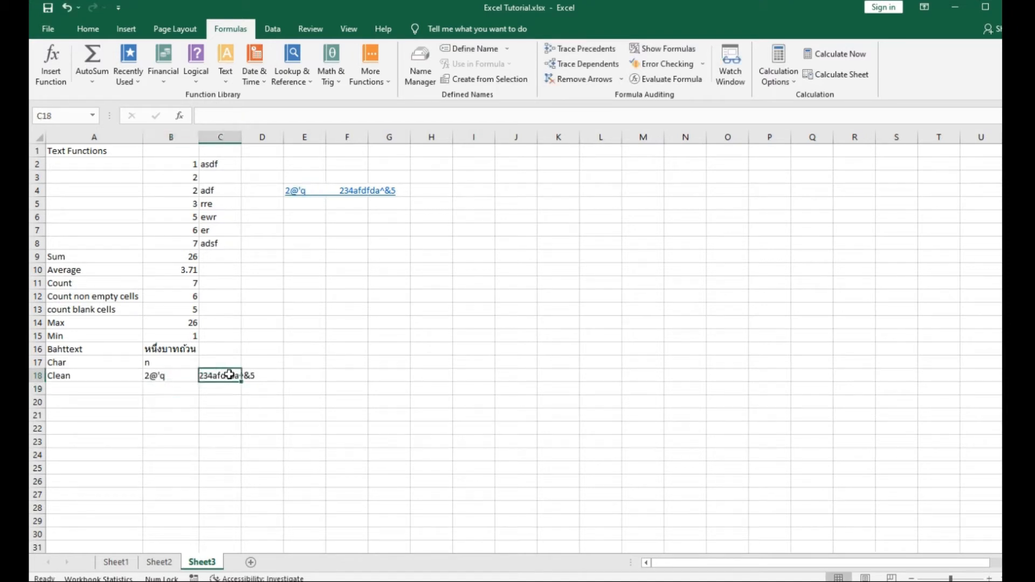
{"action": "key", "text": "Left"}
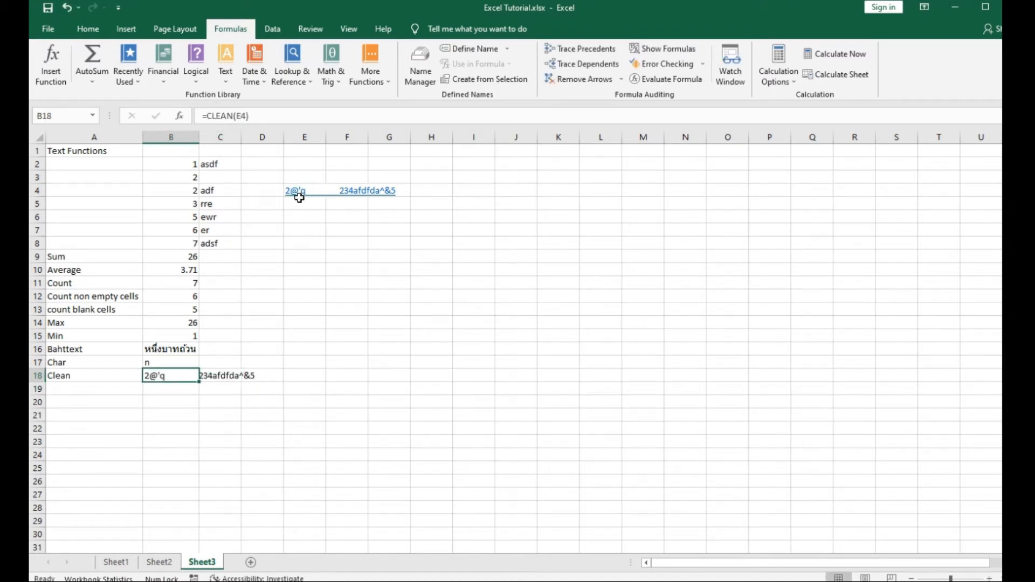
{"action": "left_click", "coordinate": [343, 204]}
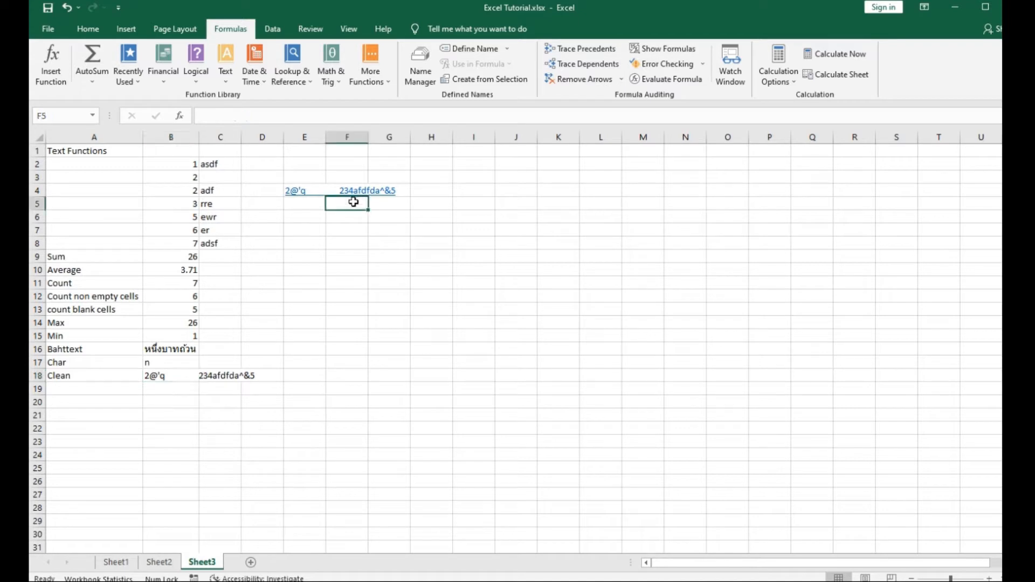
{"action": "key", "text": "Left"}
{"action": "key", "text": "Up"}
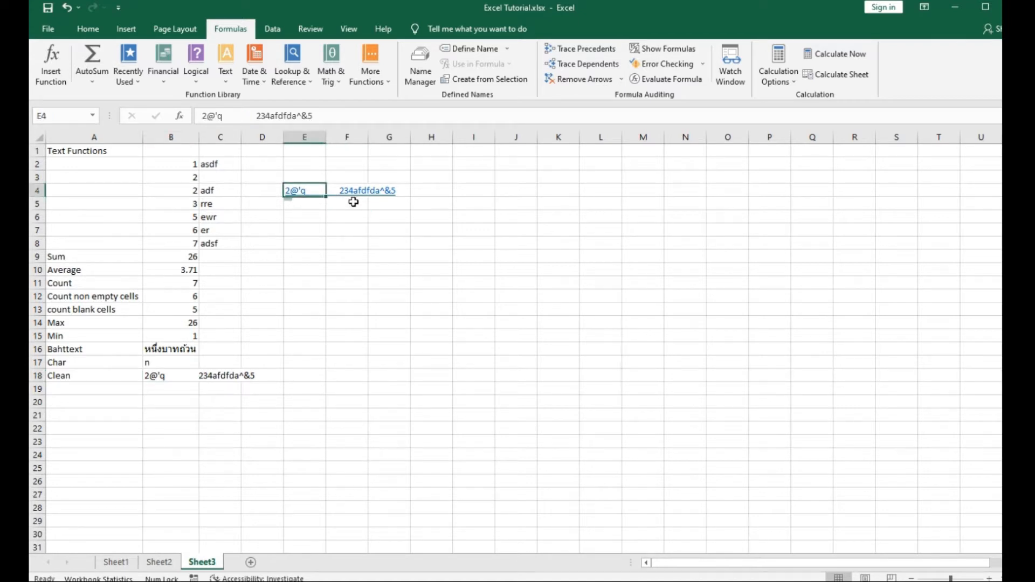
{"action": "left_click", "coordinate": [165, 377]}
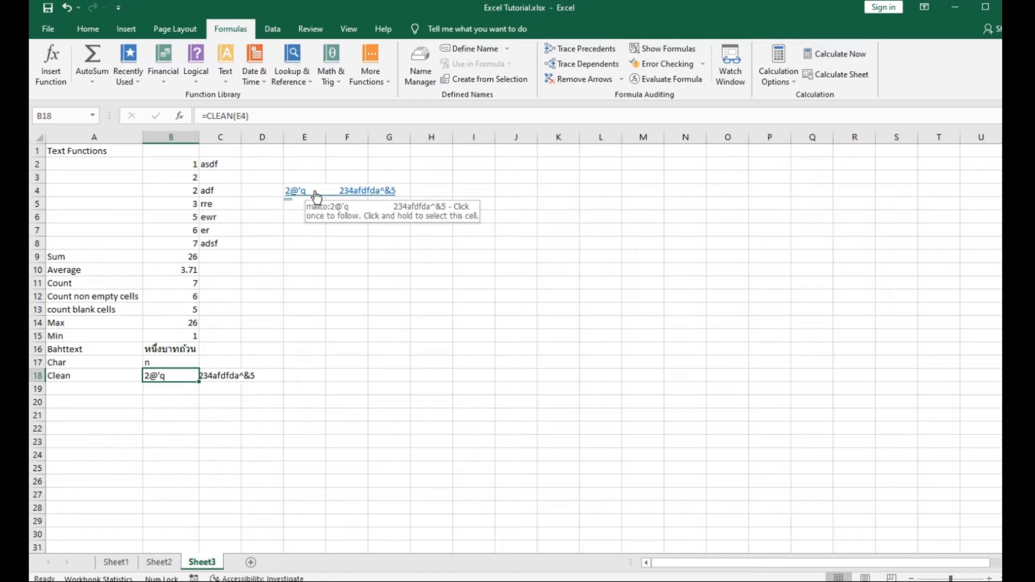
Step: Add the label "trim" in A19, below the Clean label
{"action": "left_click", "coordinate": [313, 199]}
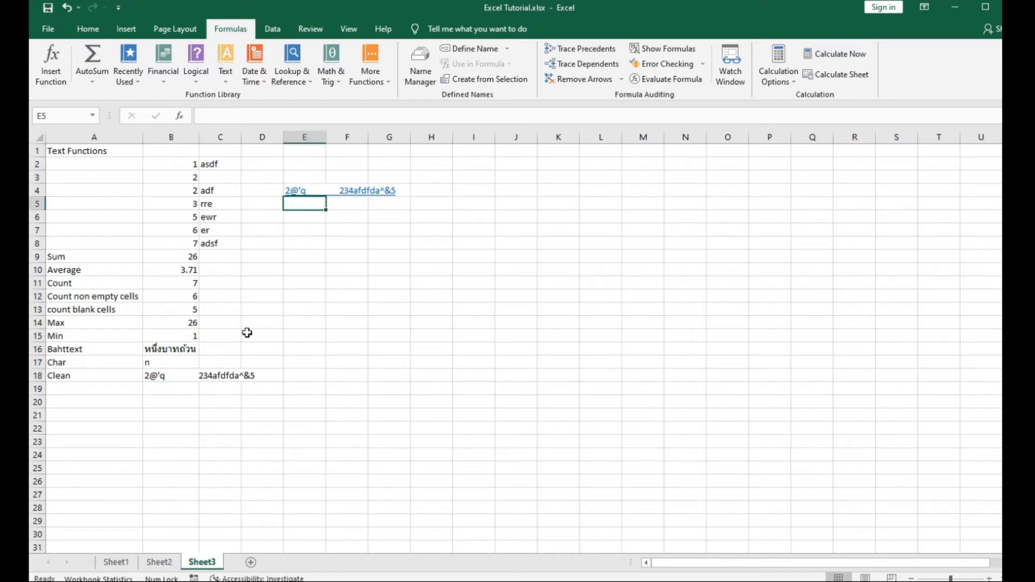
{"action": "left_click", "coordinate": [68, 387]}
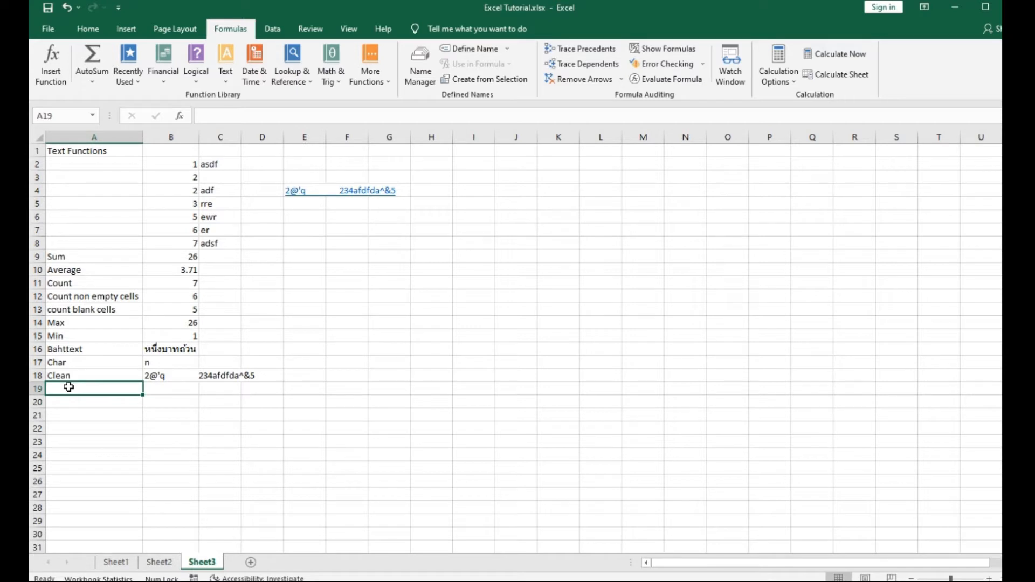
{"action": "type", "text": "trim"}
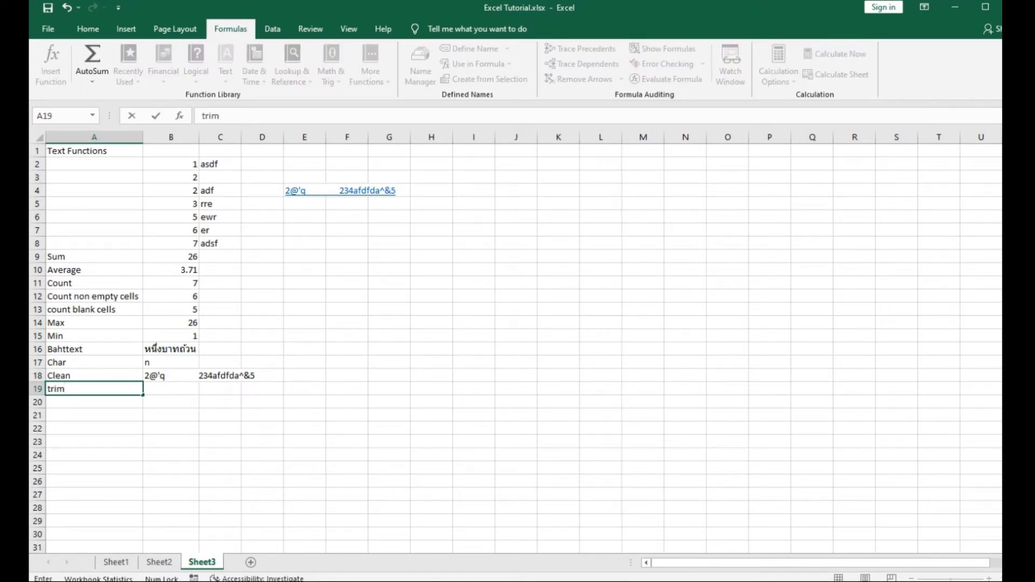
{"action": "key", "text": "Tab"}
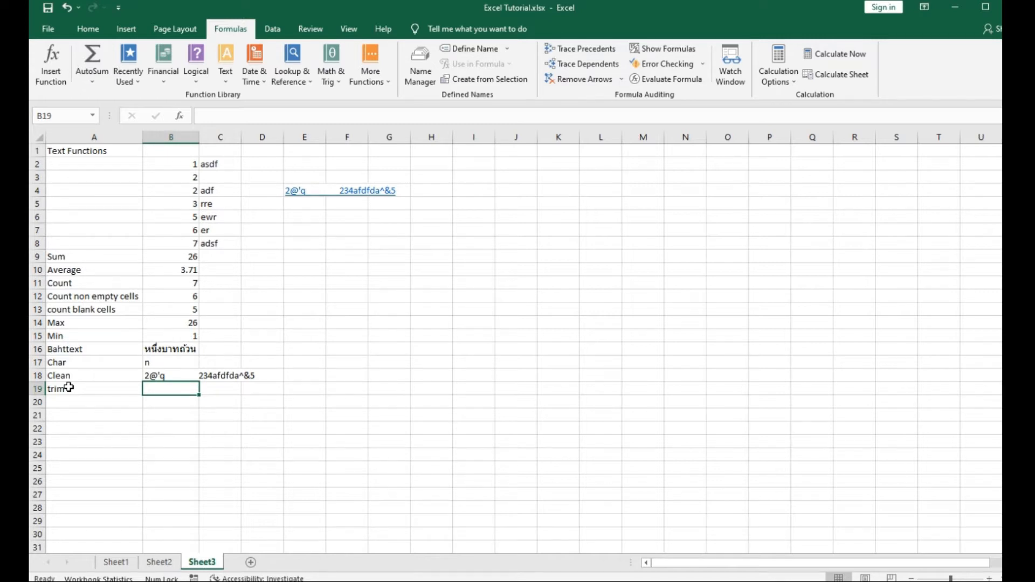
Step: Enter a sample sentence in D19 reading "my name is" plus a first name, with several extra spaces between words and at the end
{"action": "key", "text": "Right"}
{"action": "key", "text": "Right"}
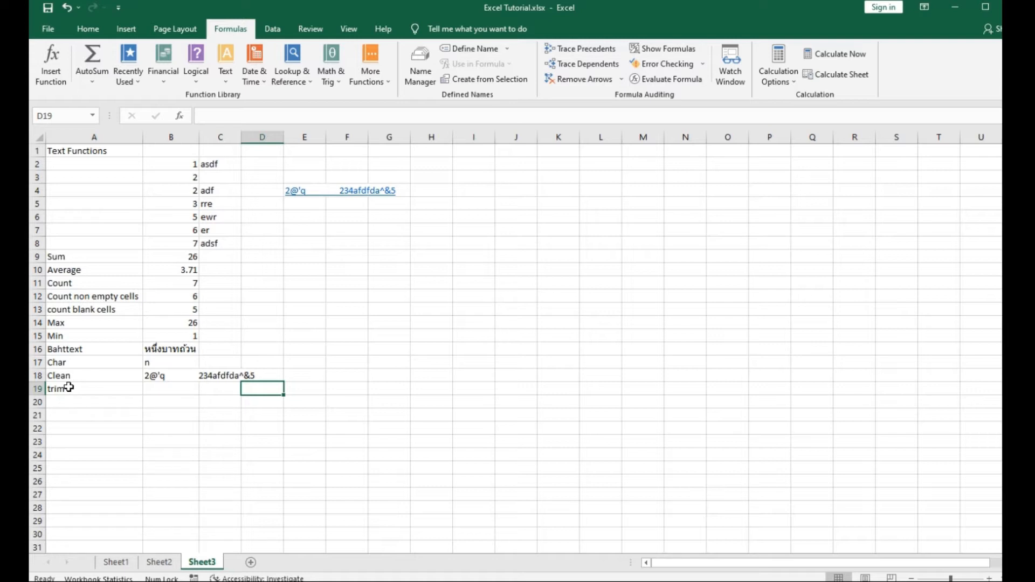
{"action": "type", "text": "my"}
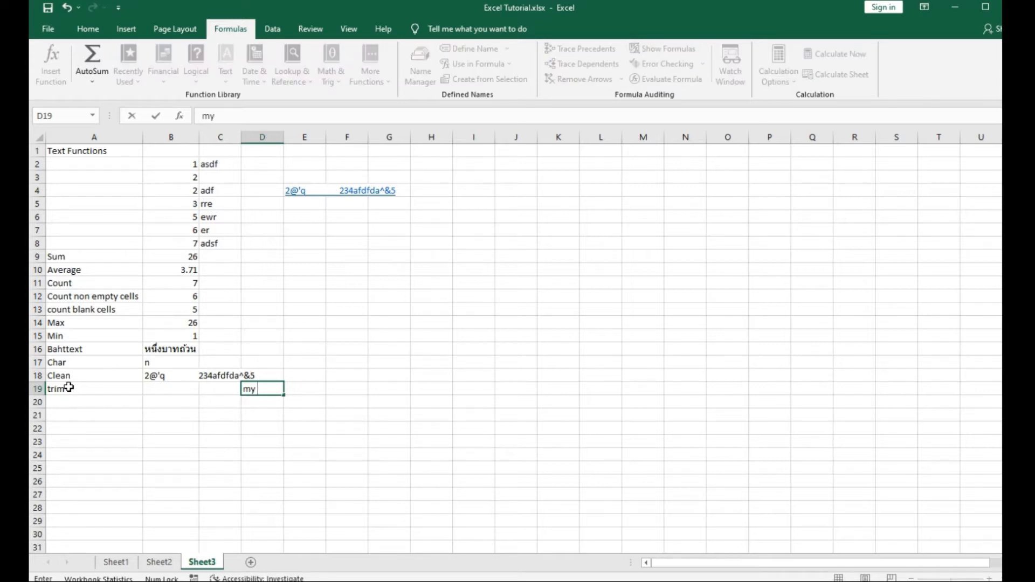
{"action": "type", "text": "     name   is   john"}
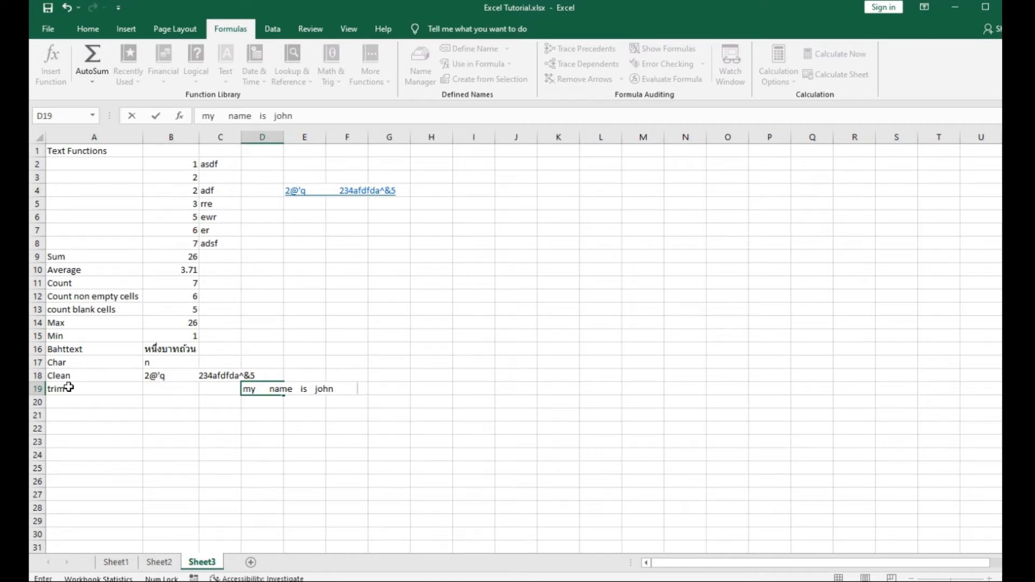
{"action": "key", "text": "Return"}
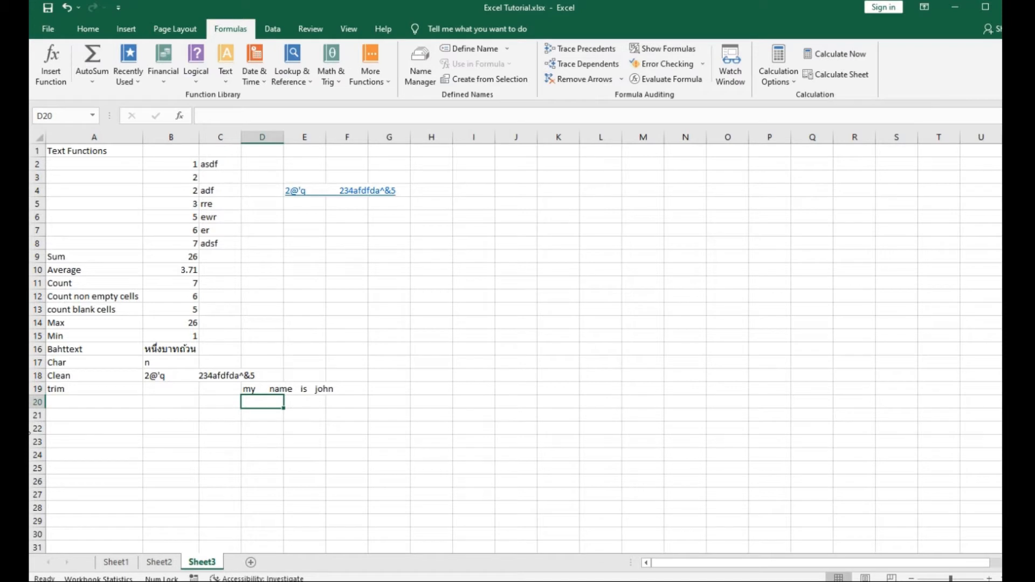
{"action": "left_click", "coordinate": [271, 388]}
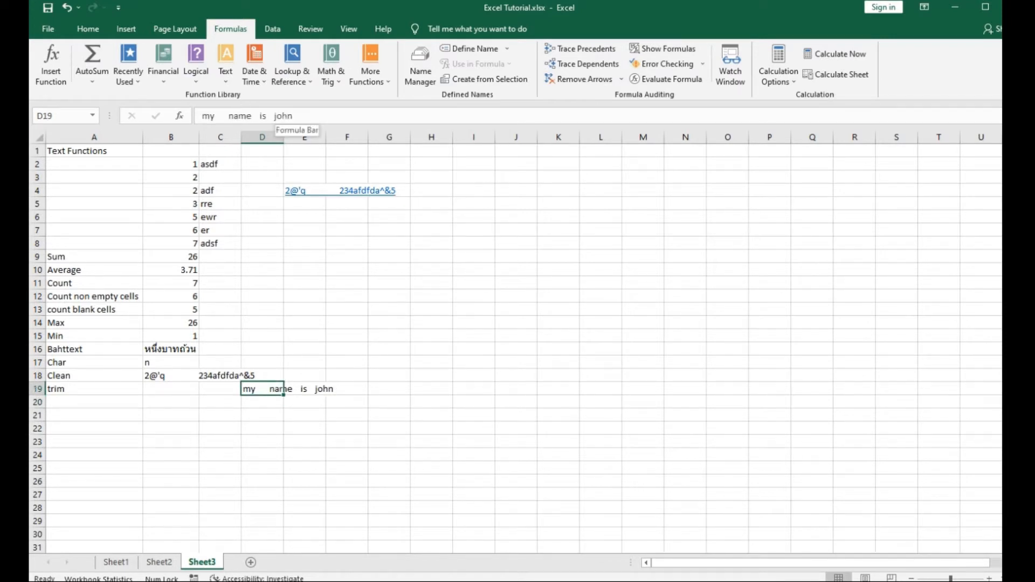
Step: Enter =TRIM(D19) in B19 to remove the surplus spaces, and autofit the width of column B
{"action": "left_click", "coordinate": [161, 388]}
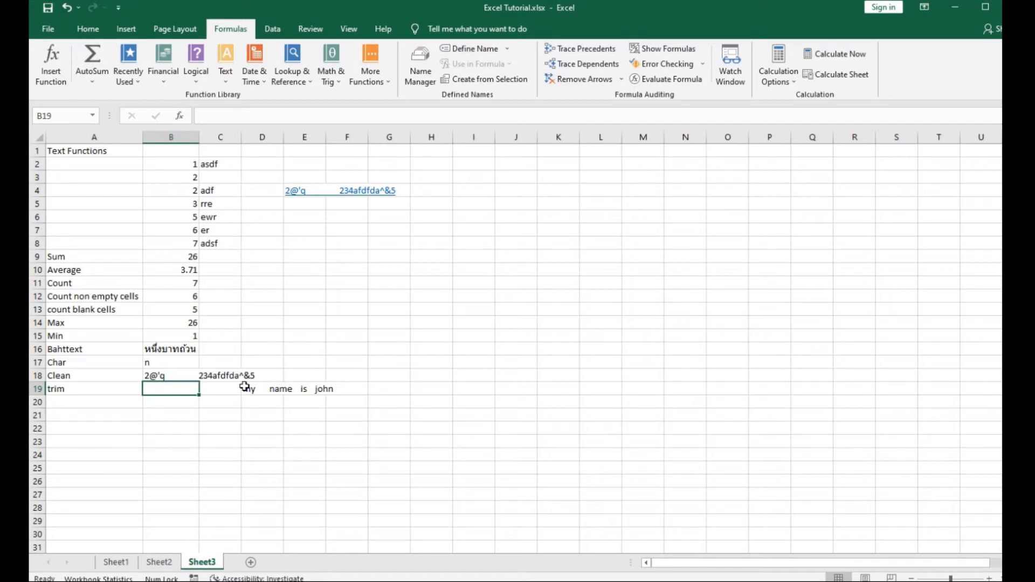
{"action": "type", "text": "=tri"}
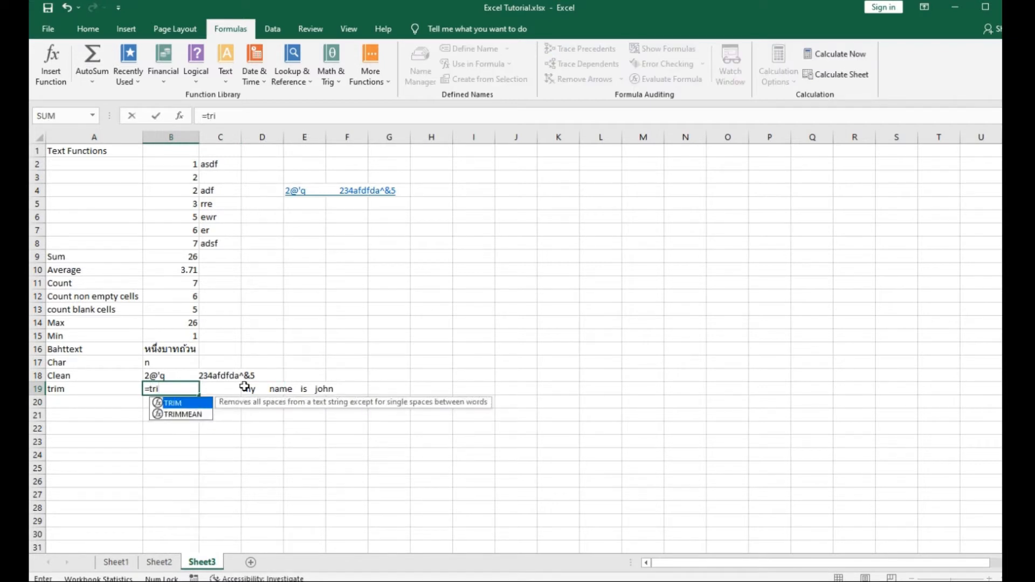
{"action": "key", "text": "Tab"}
{"action": "key", "text": "BackSpace"}
{"action": "type", "text": "("}
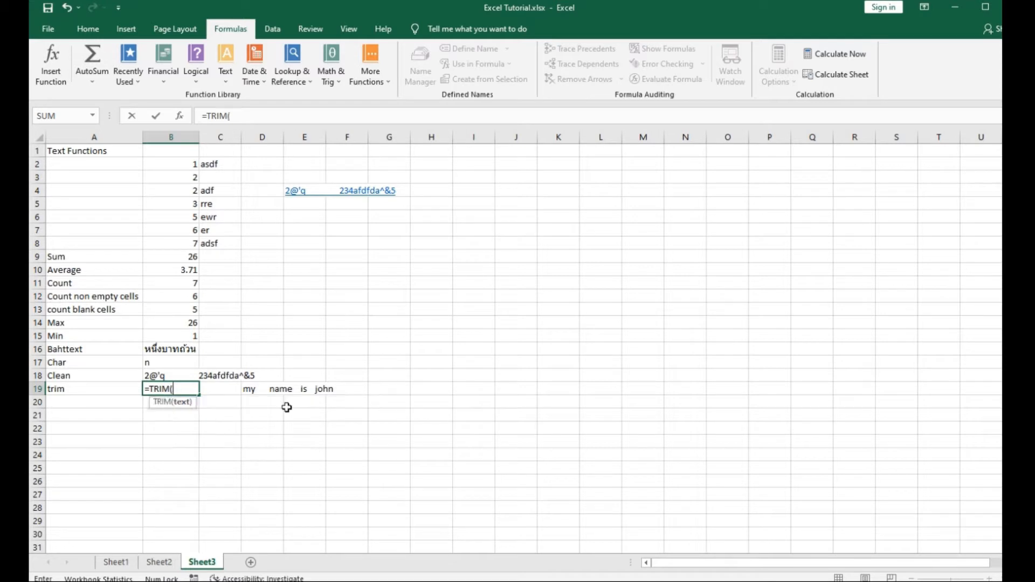
{"action": "left_click", "coordinate": [264, 387]}
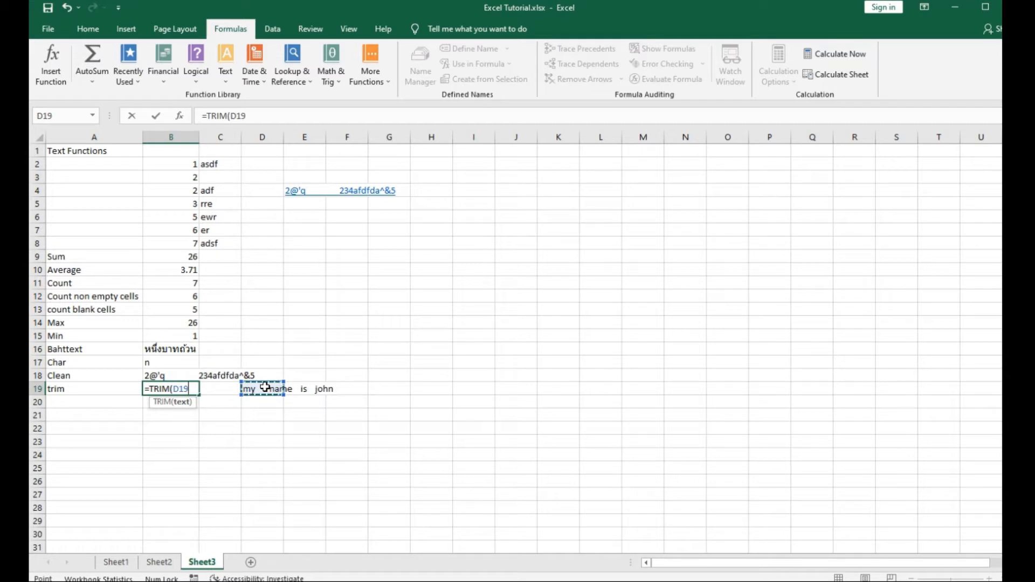
{"action": "type", "text": ")"}
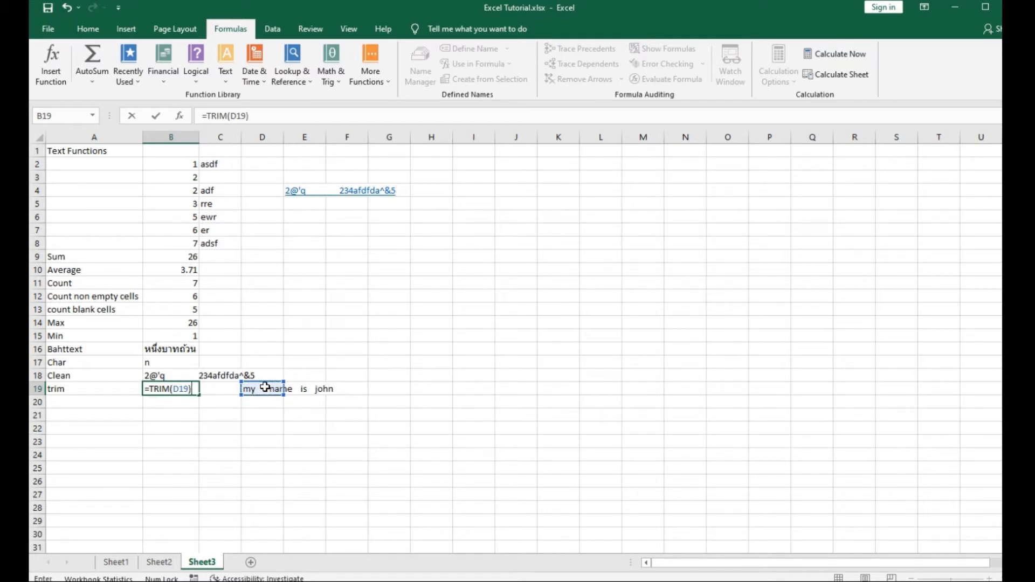
{"action": "key", "text": "Return"}
{"action": "key", "text": "Up"}
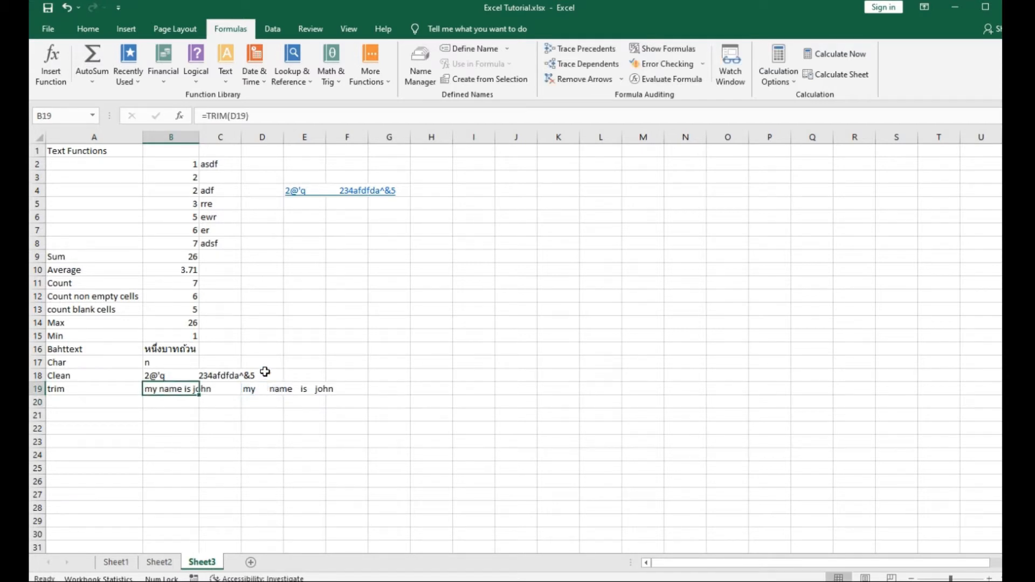
{"action": "double_click", "coordinate": [199, 137]}
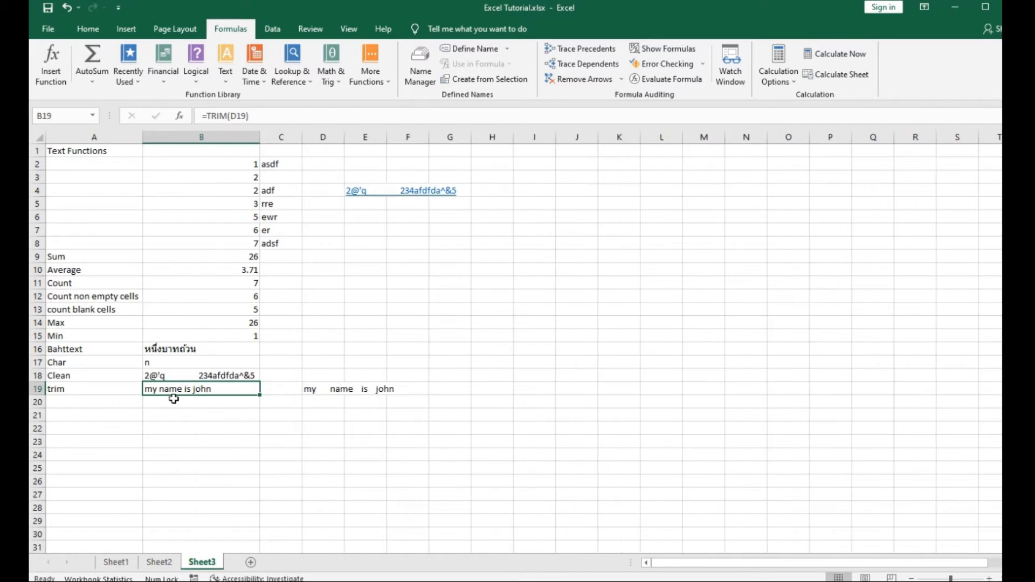
Step: Inspect the trailing spaces of the source text in D19 and compare the Clean and trim rows
{"action": "left_click", "coordinate": [329, 389]}
{"action": "key", "text": "F2"}
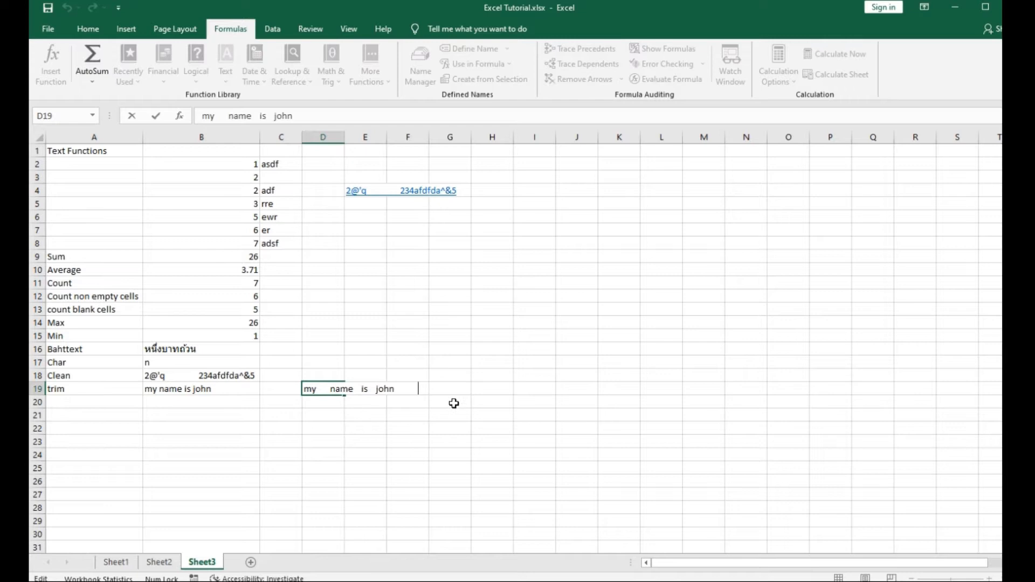
{"action": "key", "text": "Escape"}
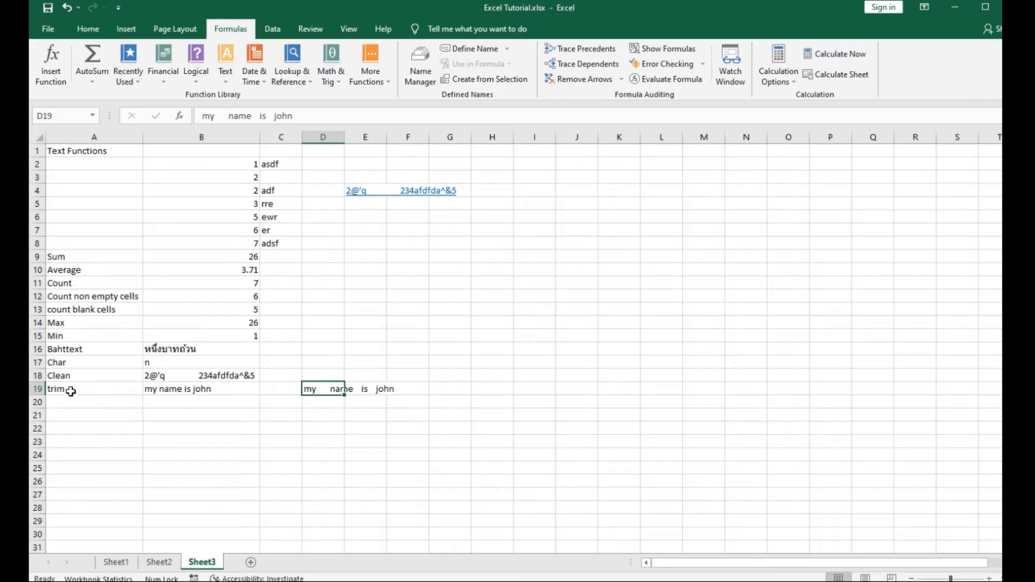
{"action": "left_click", "coordinate": [72, 376]}
{"action": "left_click", "coordinate": [78, 385]}
{"action": "left_click", "coordinate": [78, 376]}
{"action": "left_click", "coordinate": [77, 386]}
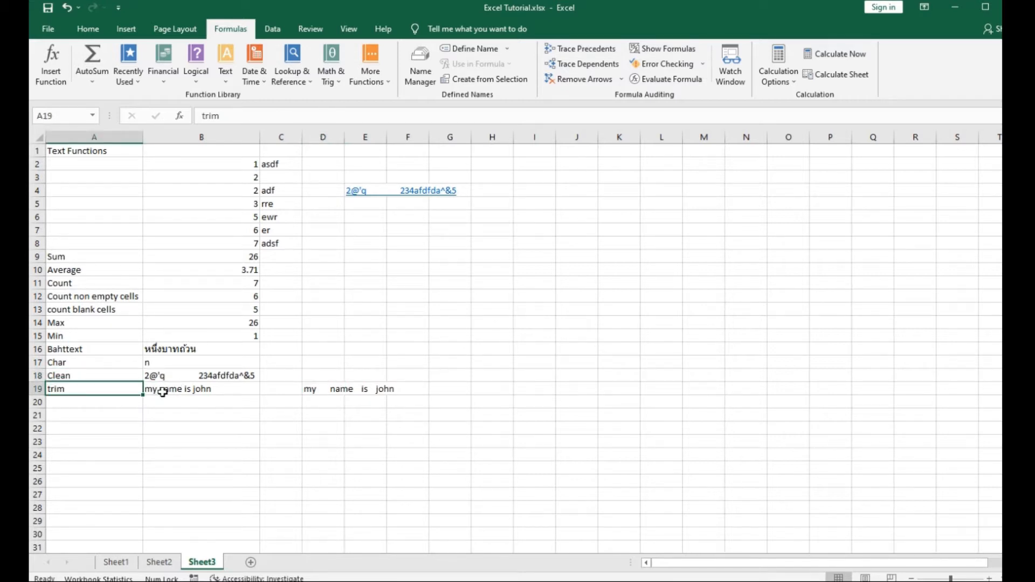
Step: Add the label "Concatenate" in A20, below the trim label
{"action": "left_click", "coordinate": [117, 402]}
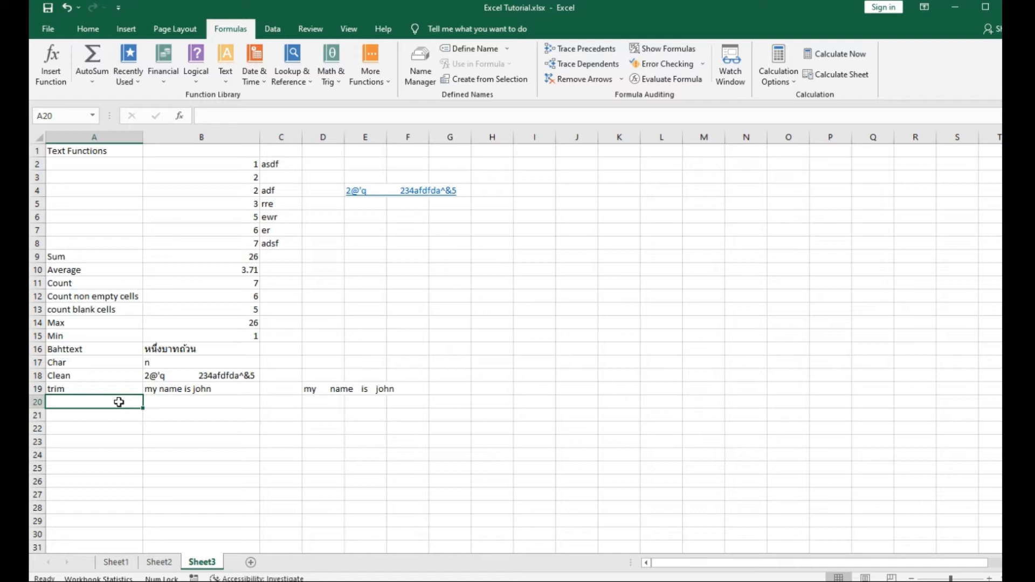
{"action": "type", "text": "Conca"}
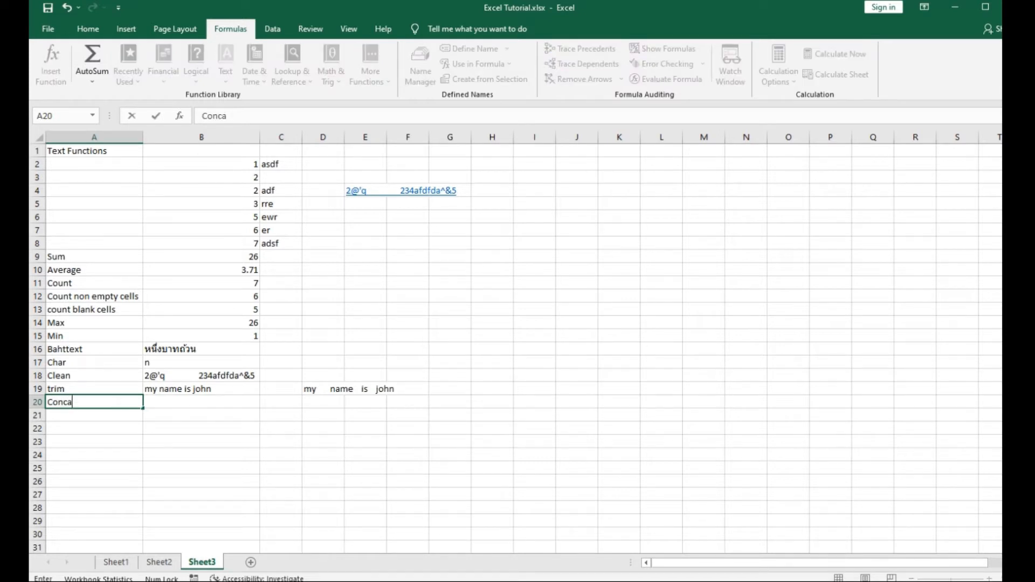
{"action": "type", "text": "tenate"}
{"action": "key", "text": "Tab"}
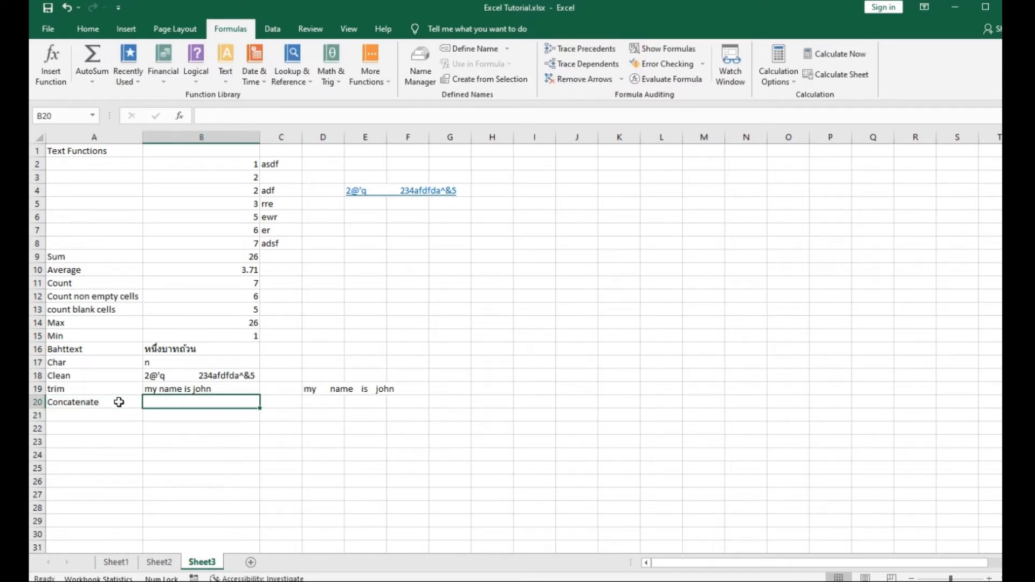
Step: Enter the words "I", "love", "Microsoft" and "Excel" in separate cells C20 through F20
{"action": "key", "text": "Tab"}
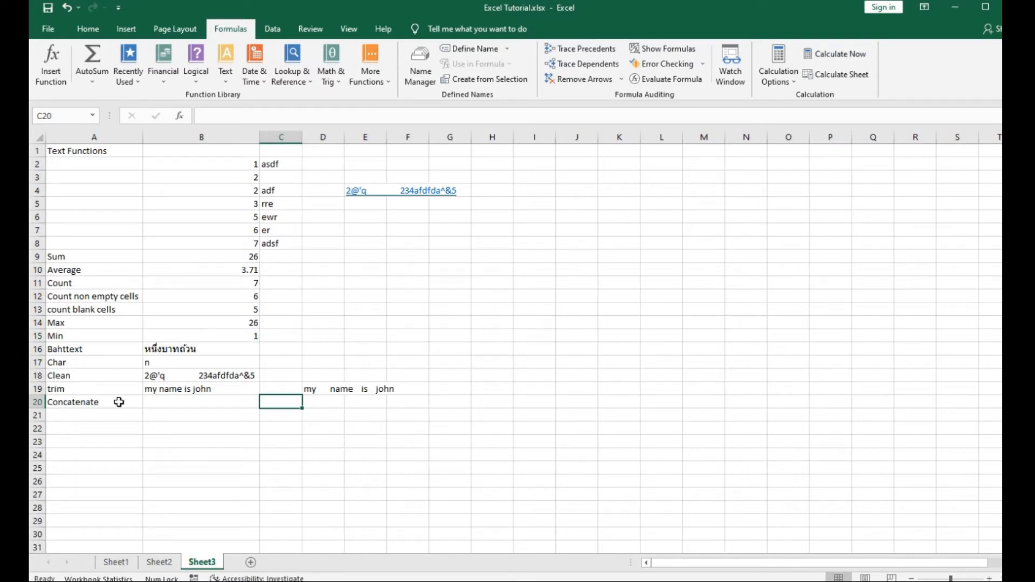
{"action": "type", "text": "I"}
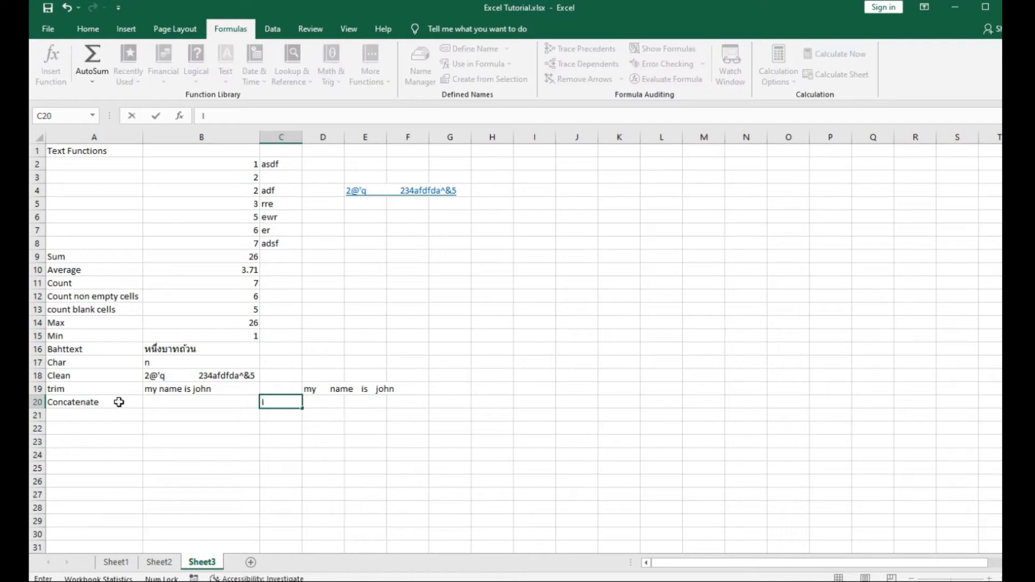
{"action": "key", "text": "Tab"}
{"action": "type", "text": "lov"}
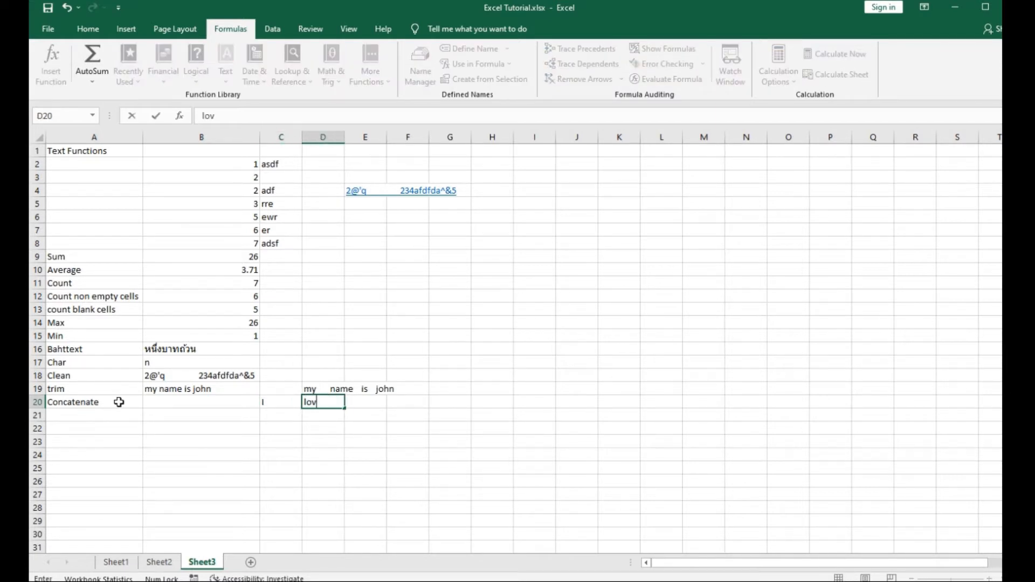
{"action": "type", "text": "e"}
{"action": "key", "text": "Tab"}
{"action": "type", "text": "\\Microsoft"}
{"action": "key", "text": "Delete"}
{"action": "key", "text": "Tab"}
{"action": "type", "text": "Excel"}
{"action": "key", "text": "Return"}
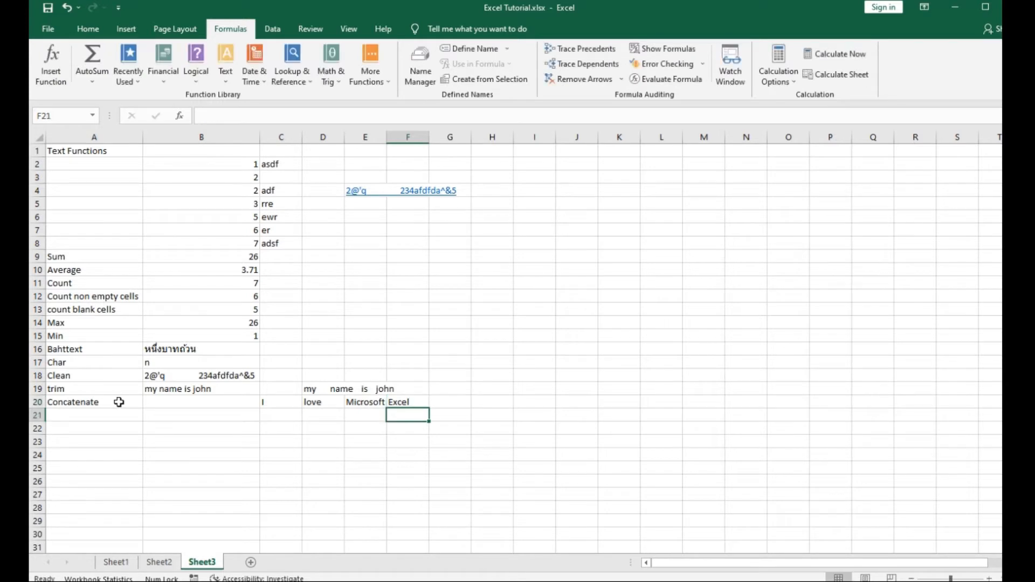
Step: Go through the four separate words in C20 to F20 one cell at a time
{"action": "left_click", "coordinate": [281, 401]}
{"action": "left_click", "coordinate": [313, 400]}
{"action": "left_click", "coordinate": [372, 401]}
{"action": "left_click", "coordinate": [394, 400]}
{"action": "left_click", "coordinate": [363, 402]}
{"action": "left_click", "coordinate": [319, 402]}
{"action": "left_click", "coordinate": [281, 402]}
Step: Try to join the words in B20 with the addition formula =C20+D20+E20+F20, accepting the proposed formula correction
{"action": "left_click", "coordinate": [172, 403]}
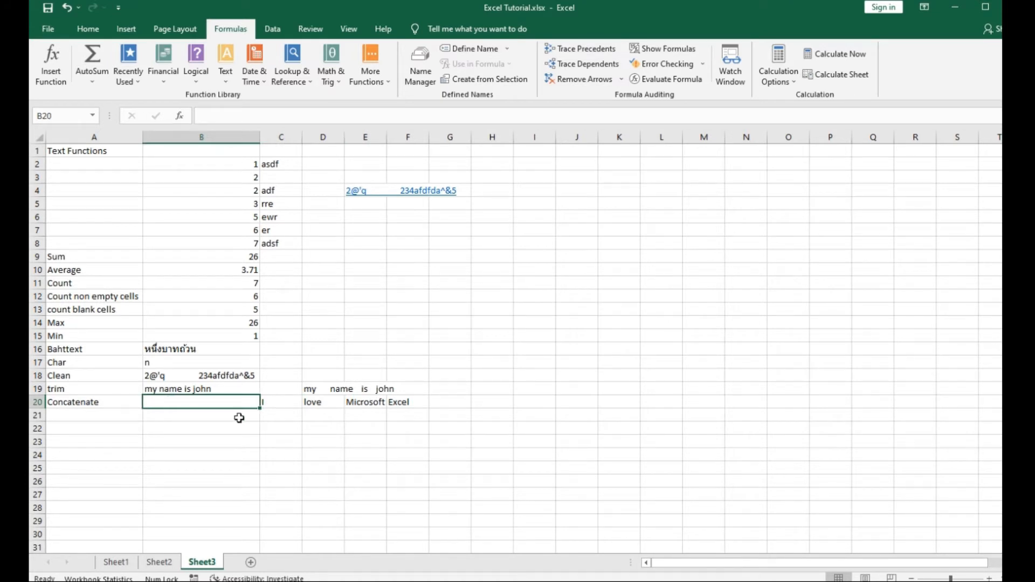
{"action": "type", "text": "="}
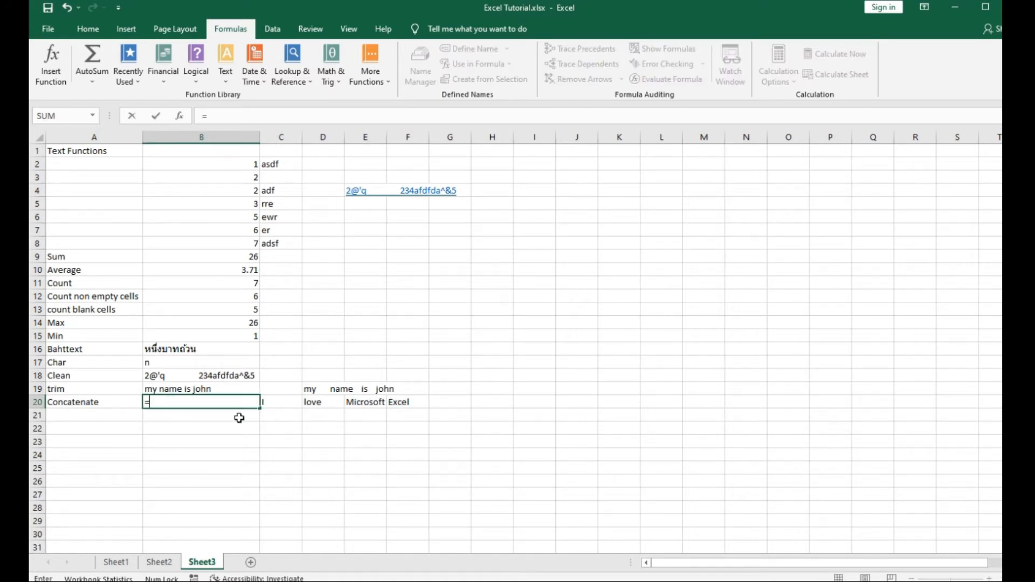
{"action": "key", "text": "Right"}
{"action": "type", "text": "+"}
{"action": "key", "text": "Right"}
{"action": "key", "text": "Right"}
{"action": "type", "text": "+"}
{"action": "key", "text": "Right"}
{"action": "key", "text": "Right"}
{"action": "key", "text": "Right"}
{"action": "type", "text": "+"}
{"action": "key", "text": "Right"}
{"action": "key", "text": "Right"}
{"action": "key", "text": "Right"}
{"action": "key", "text": "Right"}
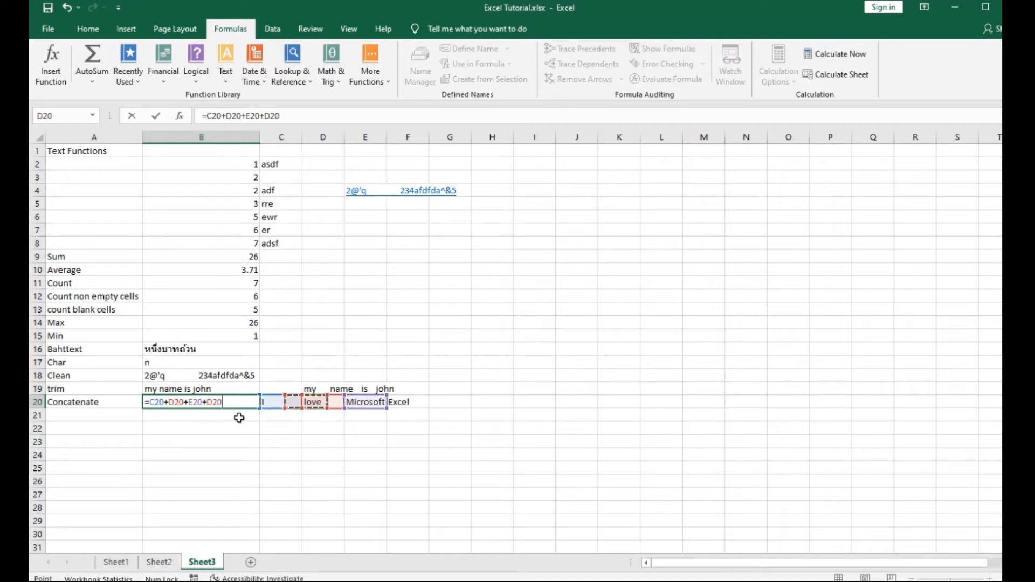
{"action": "type", "text": "+"}
{"action": "key", "text": "Return"}
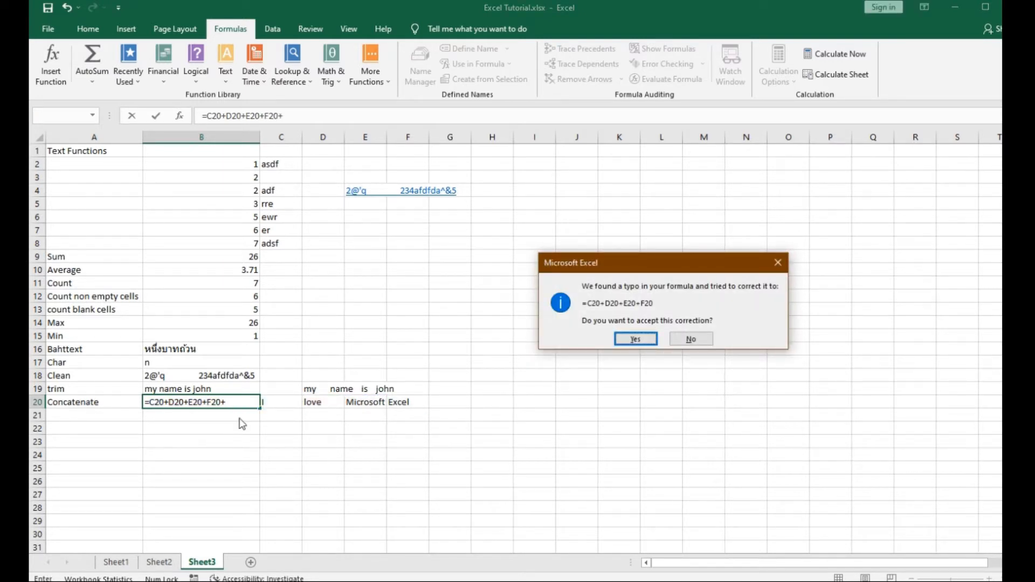
{"action": "key", "text": "Return"}
Step: Check the cell references of the addition formula in B20 and clear the cell
{"action": "key", "text": "Up"}
{"action": "key", "text": "F2"}
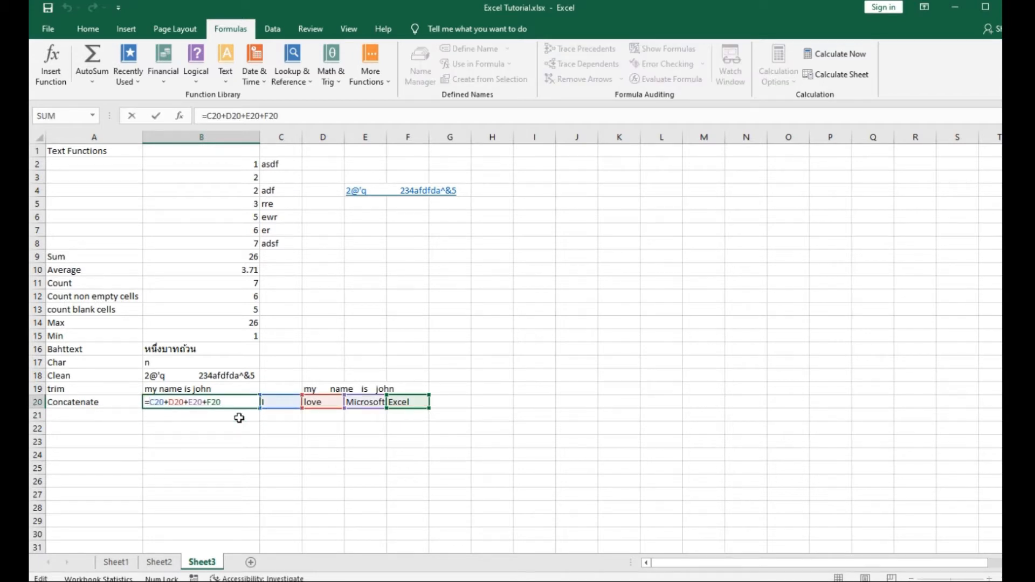
{"action": "key", "text": "Return"}
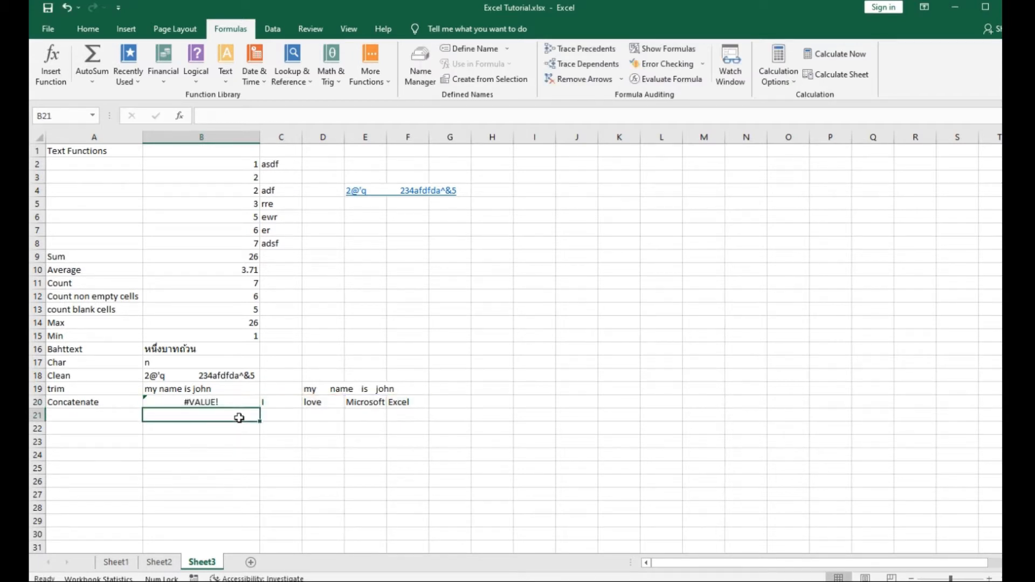
{"action": "key", "text": "Up"}
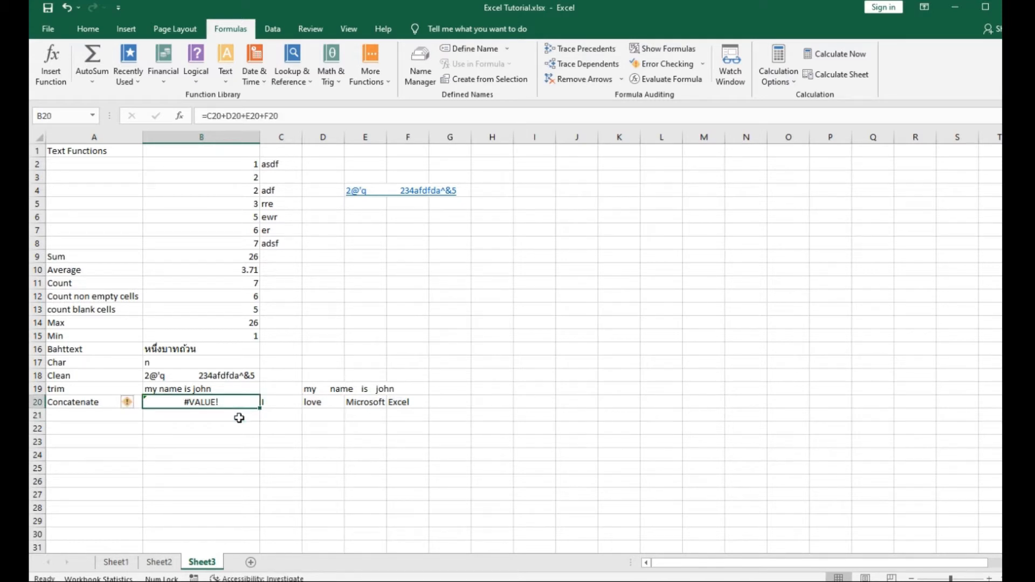
{"action": "key", "text": "Delete"}
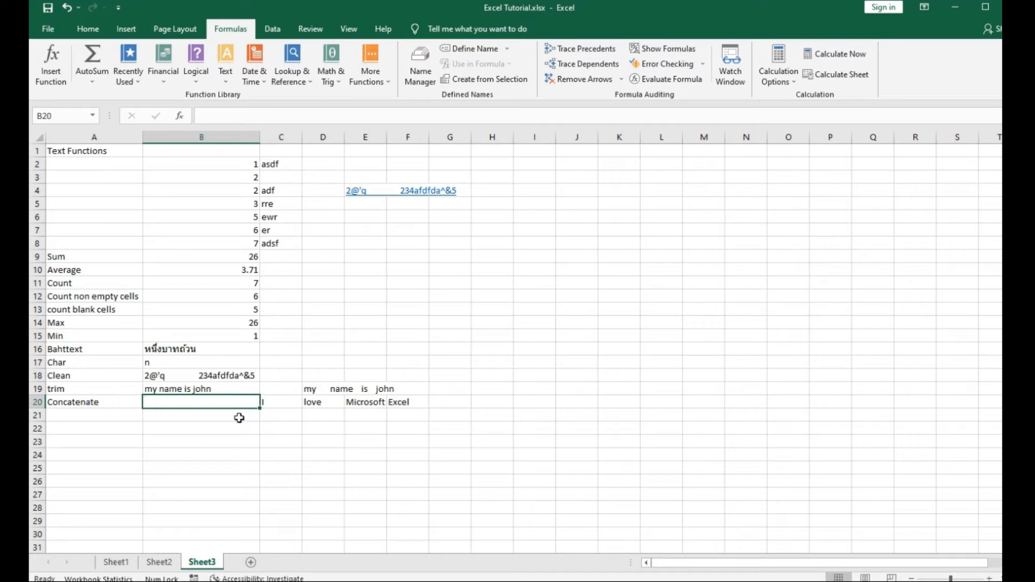
Step: Add the numeric cells B15 and B13 in B20 with the formula =B15+B13
{"action": "type", "text": "="}
{"action": "key", "text": "Up"}
{"action": "key", "text": "Up"}
{"action": "key", "text": "Up"}
{"action": "key", "text": "Up"}
{"action": "key", "text": "Up"}
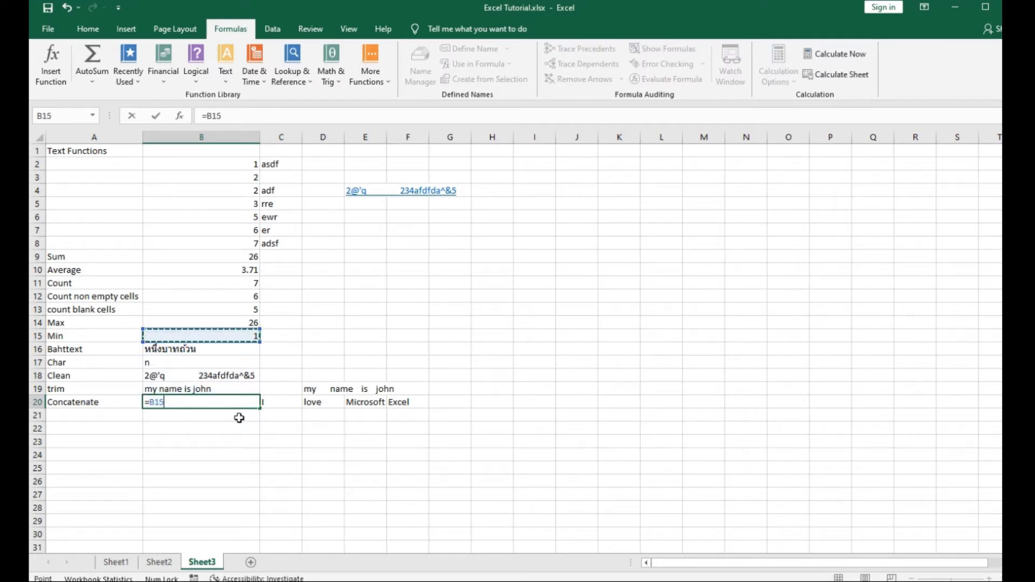
{"action": "type", "text": "+"}
{"action": "key", "text": "Up"}
{"action": "key", "text": "Up"}
{"action": "key", "text": "Up"}
{"action": "key", "text": "Up"}
{"action": "key", "text": "Up"}
{"action": "key", "text": "Up"}
{"action": "key", "text": "Up"}
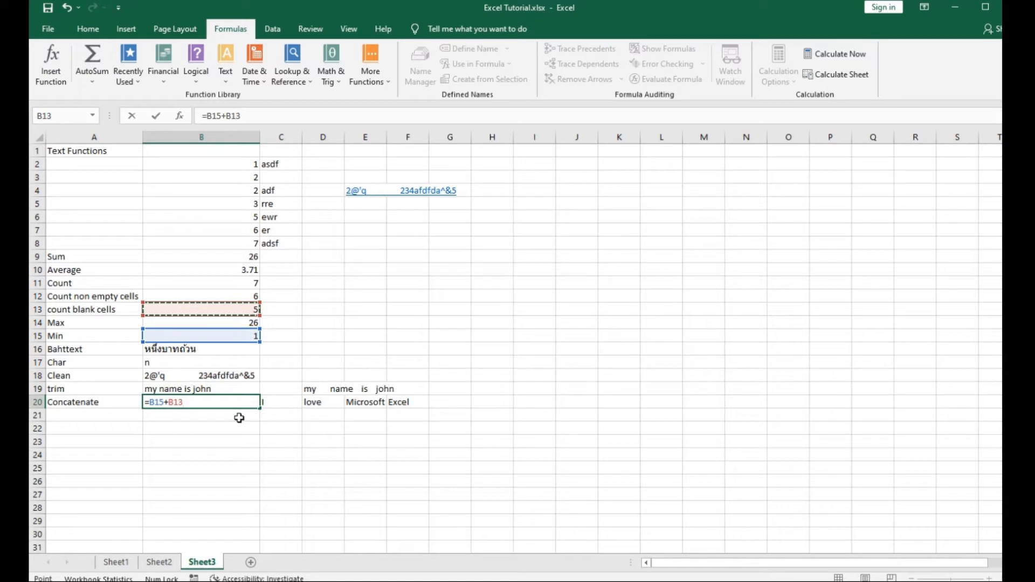
{"action": "key", "text": "Return"}
{"action": "key", "text": "Up"}
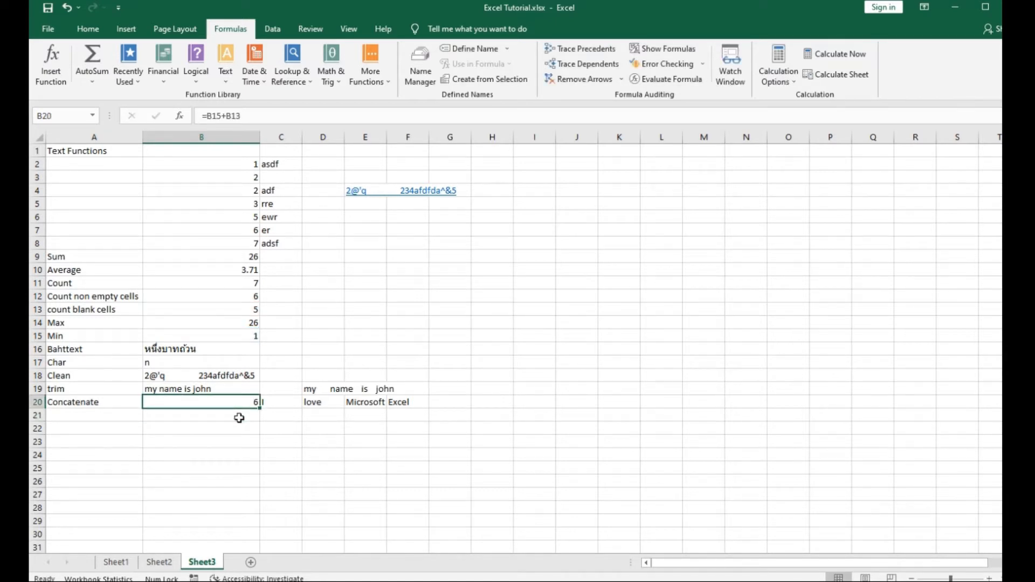
{"action": "key", "text": "Delete"}
{"action": "key", "text": "ctrl+z"}
{"action": "key", "text": "Return"}
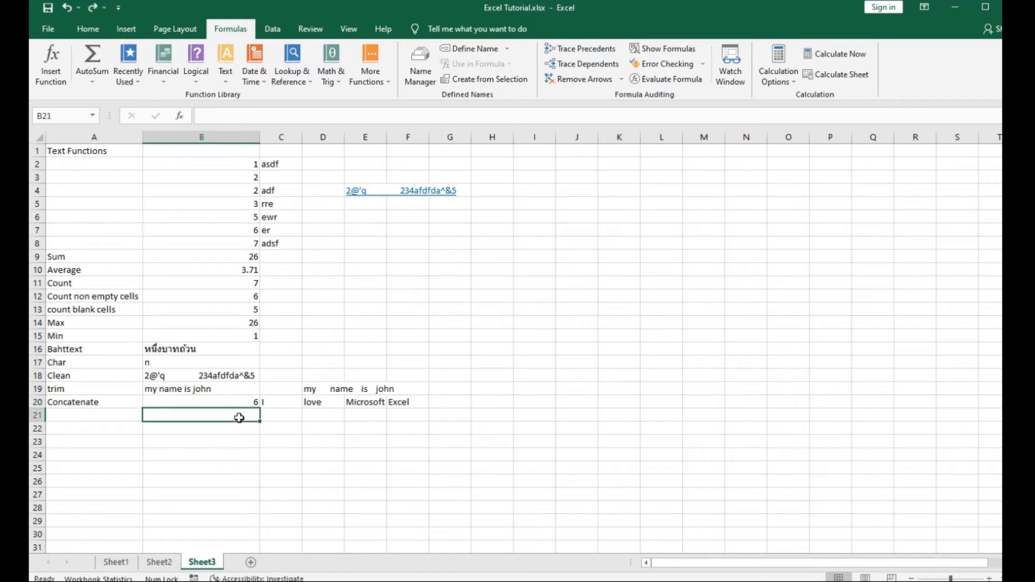
Step: Join the four words from C20 to F20 in B21 with =CONCATENATE(C20,D20,E20,F20)
{"action": "type", "text": "=CONCATENATE("}
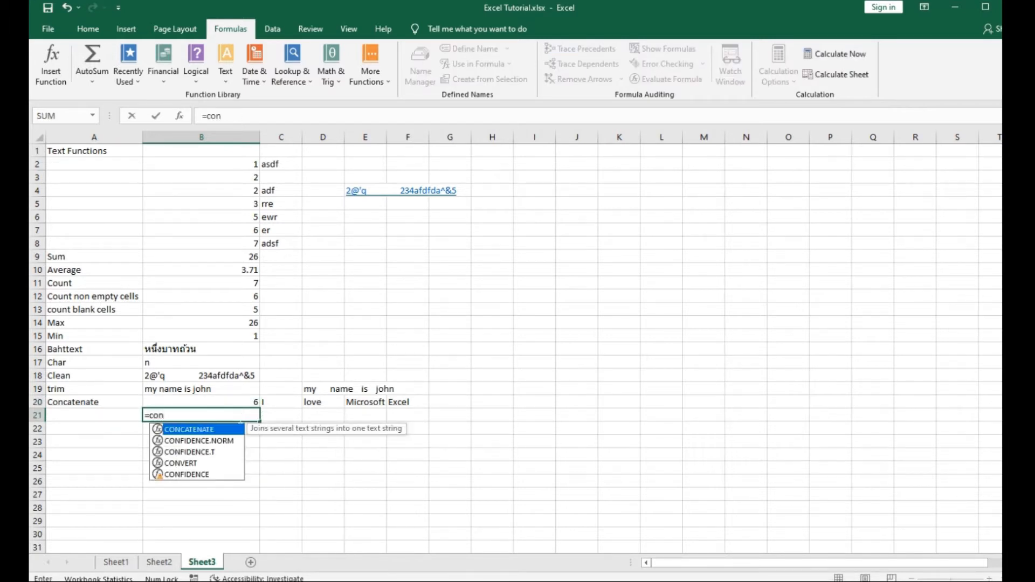
{"action": "key", "text": "Up"}
{"action": "key", "text": "Right"}
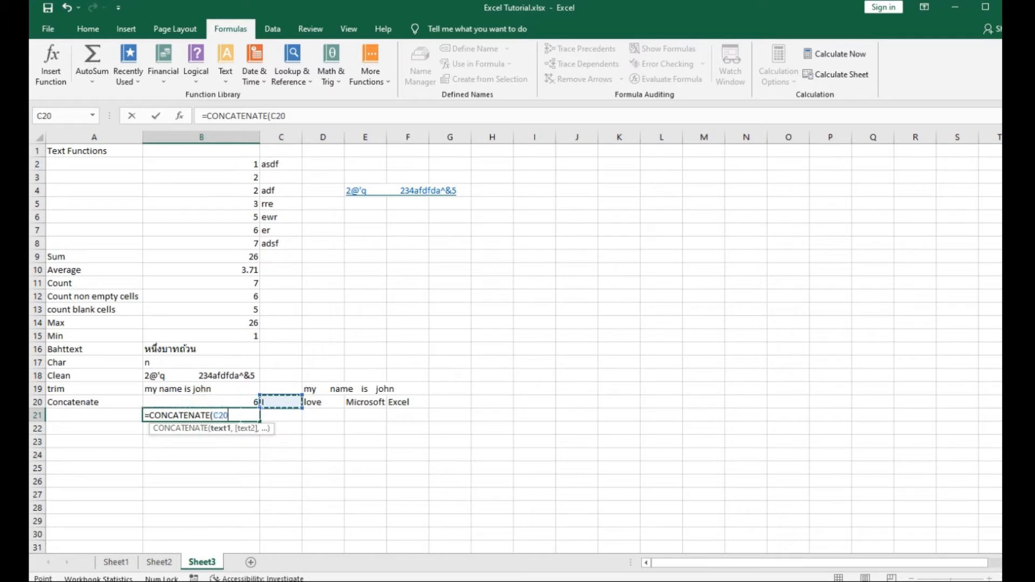
{"action": "type", "text": ","}
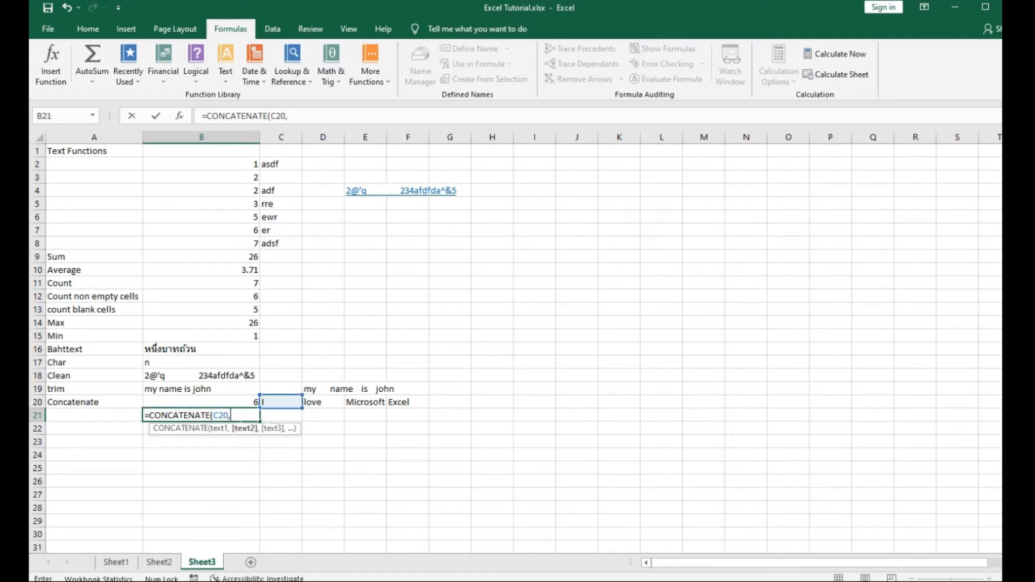
{"action": "key", "text": "Right"}
{"action": "key", "text": "Up"}
{"action": "key", "text": "Right"}
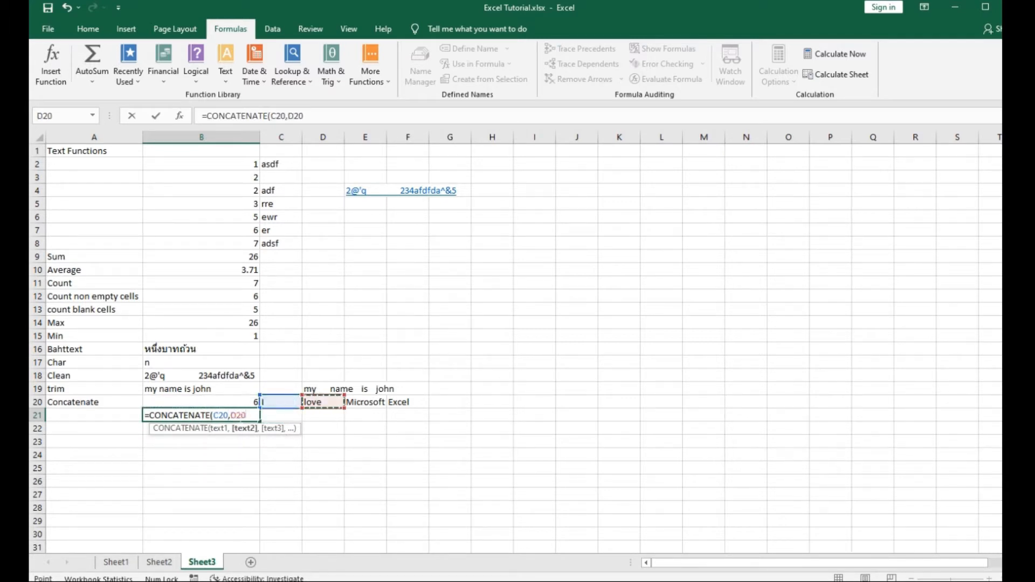
{"action": "type", "text": ","}
{"action": "key", "text": "Up"}
{"action": "key", "text": "Right"}
{"action": "key", "text": "Right"}
{"action": "key", "text": "Right"}
{"action": "type", "text": ","}
{"action": "key", "text": "Up"}
{"action": "key", "text": "Right"}
{"action": "key", "text": "Right"}
{"action": "key", "text": "Right"}
{"action": "key", "text": "Right"}
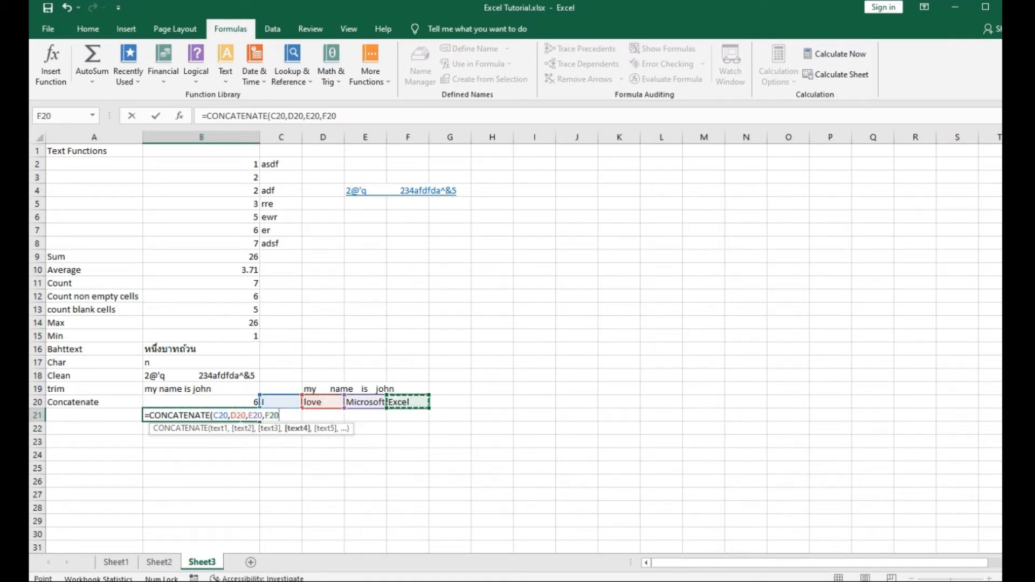
{"action": "type", "text": ")"}
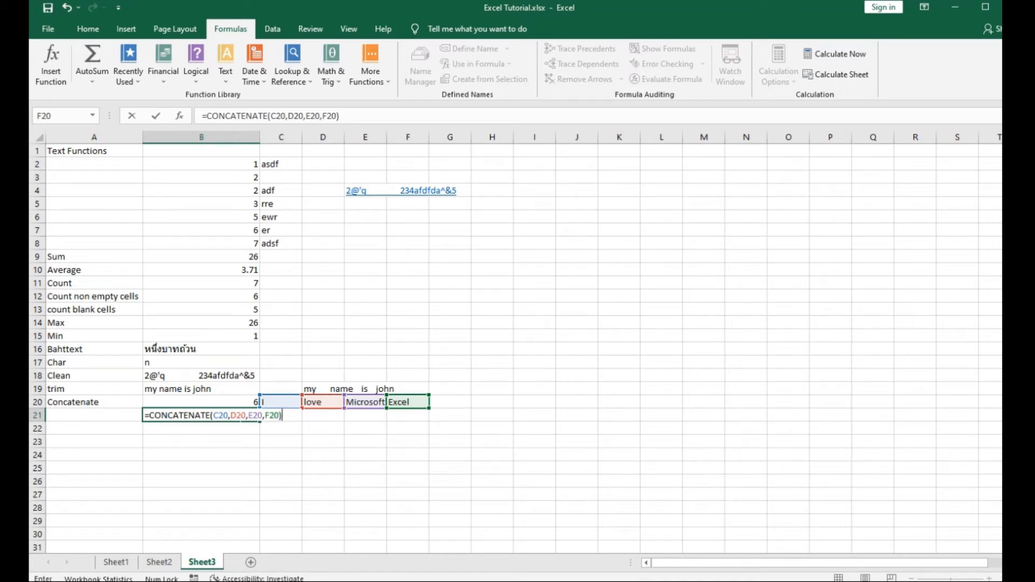
{"action": "key", "text": "Return"}
Step: Move the CONCATENATE formula from B21 to B20, replacing the addition formula beside the Concatenate label
{"action": "left_click", "coordinate": [239, 418]}
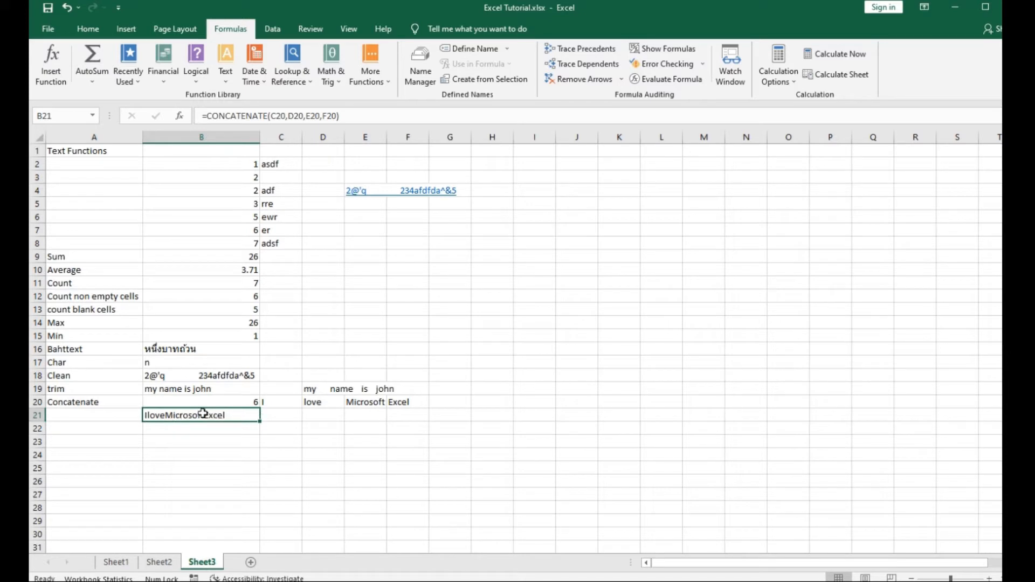
{"action": "key", "text": "ctrl+x"}
{"action": "key", "text": "Up"}
{"action": "key", "text": "ctrl+v"}
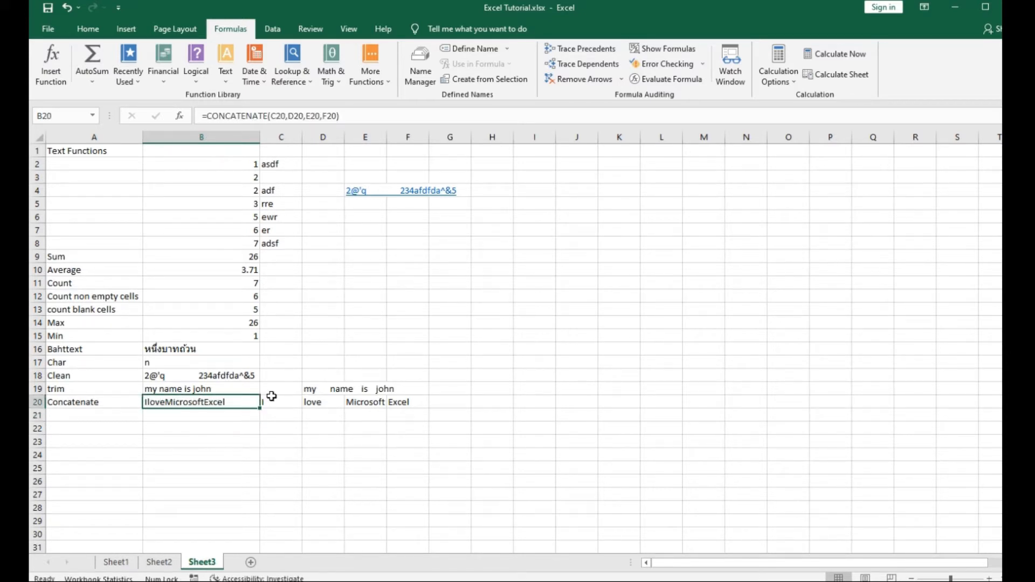
Step: Join two numbers in D8 with the formula =CONCATENATE(B8,B6)
{"action": "left_click", "coordinate": [338, 239]}
{"action": "type", "text": "=conc"}
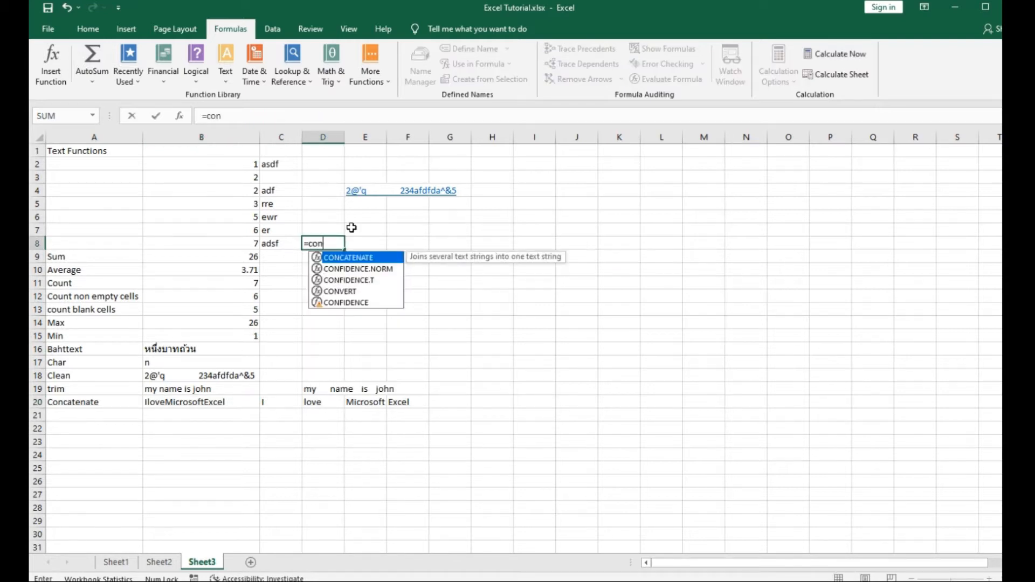
{"action": "key", "text": "Tab"}
{"action": "key", "text": "Left"}
{"action": "key", "text": "Left"}
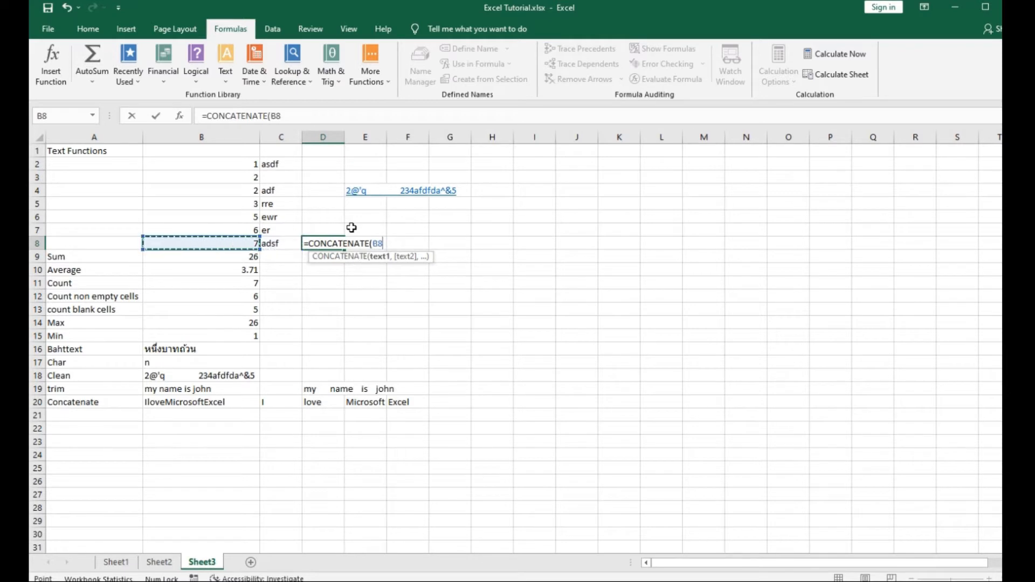
{"action": "type", "text": ","}
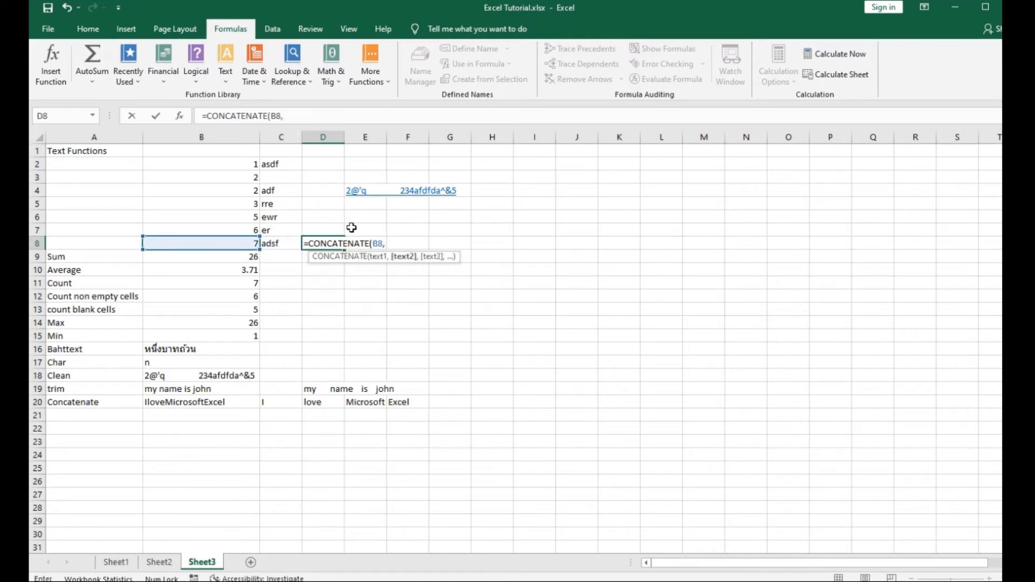
{"action": "key", "text": "Up"}
{"action": "key", "text": "Up"}
{"action": "key", "text": "Left"}
{"action": "key", "text": "Left"}
{"action": "type", "text": ")"}
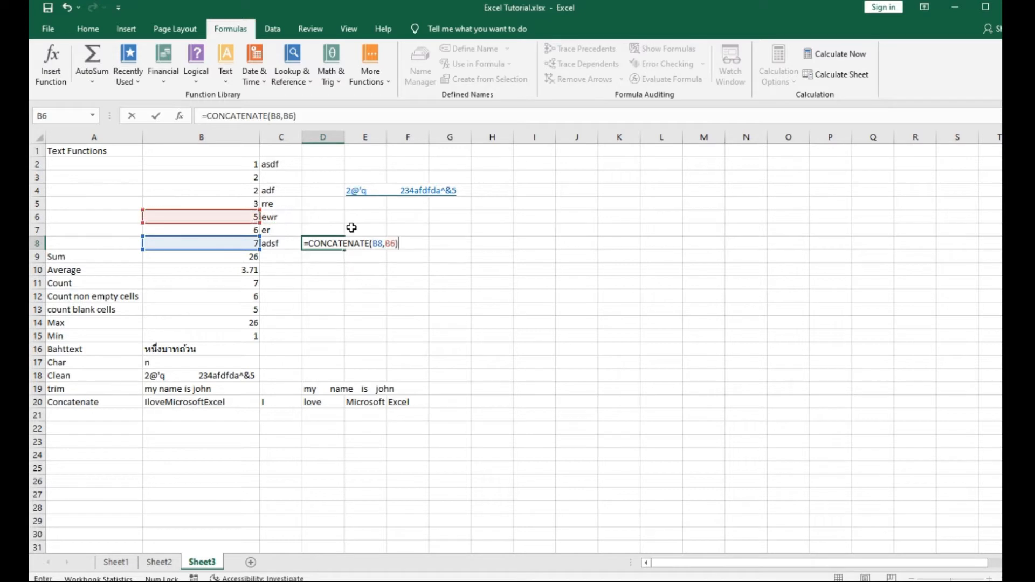
{"action": "key", "text": "Return"}
{"action": "key", "text": "Up"}
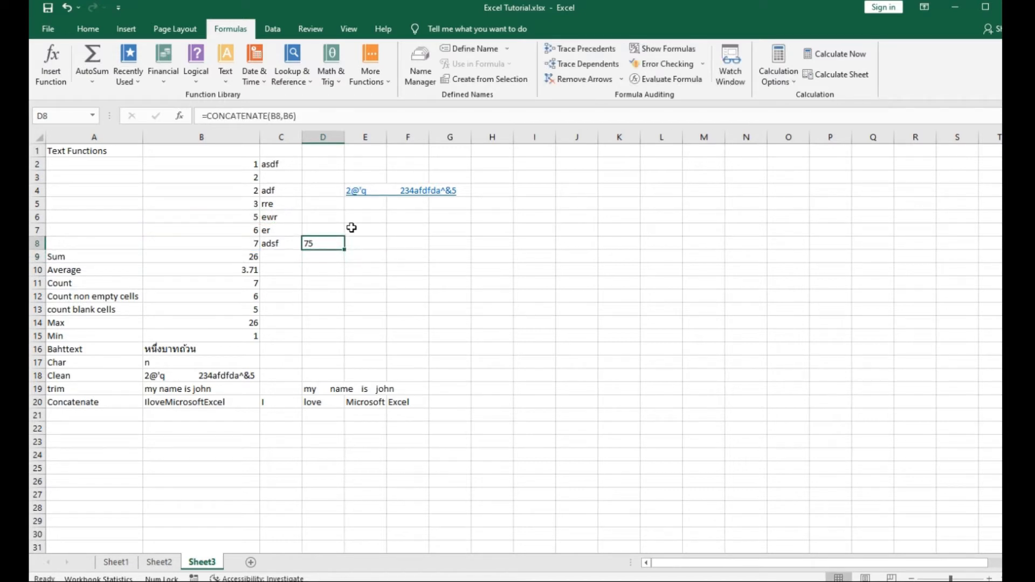
Step: Check the source numbers in column B against the joined result in D8
{"action": "key", "text": "Left"}
{"action": "key", "text": "Left"}
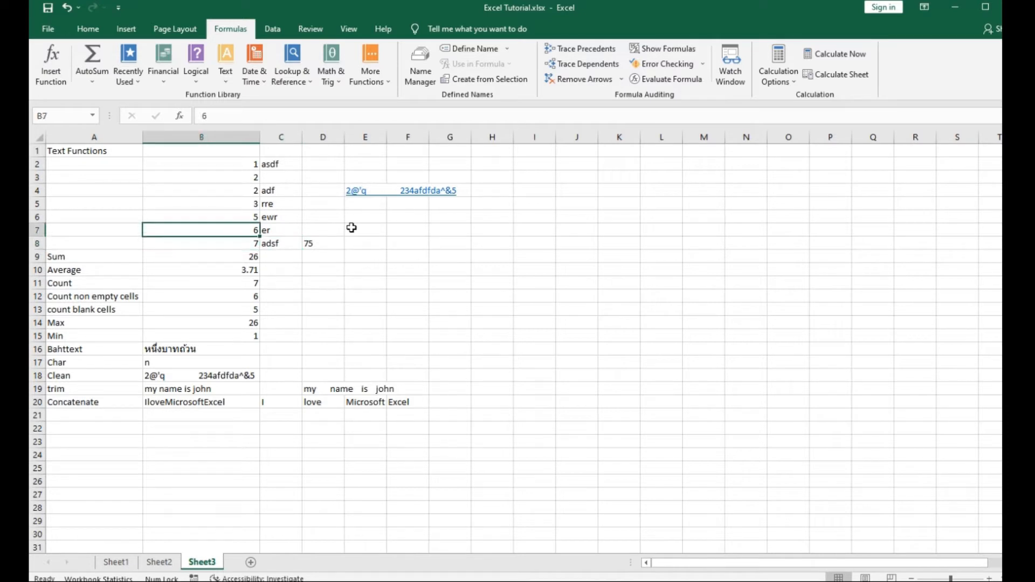
{"action": "key", "text": "Right"}
{"action": "key", "text": "Right"}
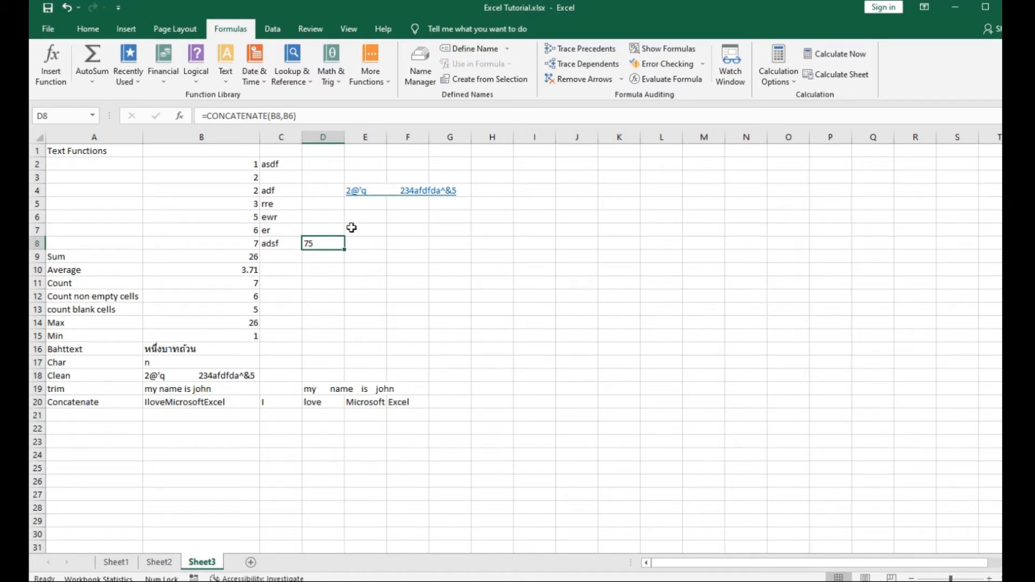
{"action": "key", "text": "Left"}
{"action": "key", "text": "Right"}
{"action": "key", "text": "Right"}
Step: Add two numbers in E8 with =B8+B7 for comparison with the concatenated result in D8
{"action": "type", "text": "="}
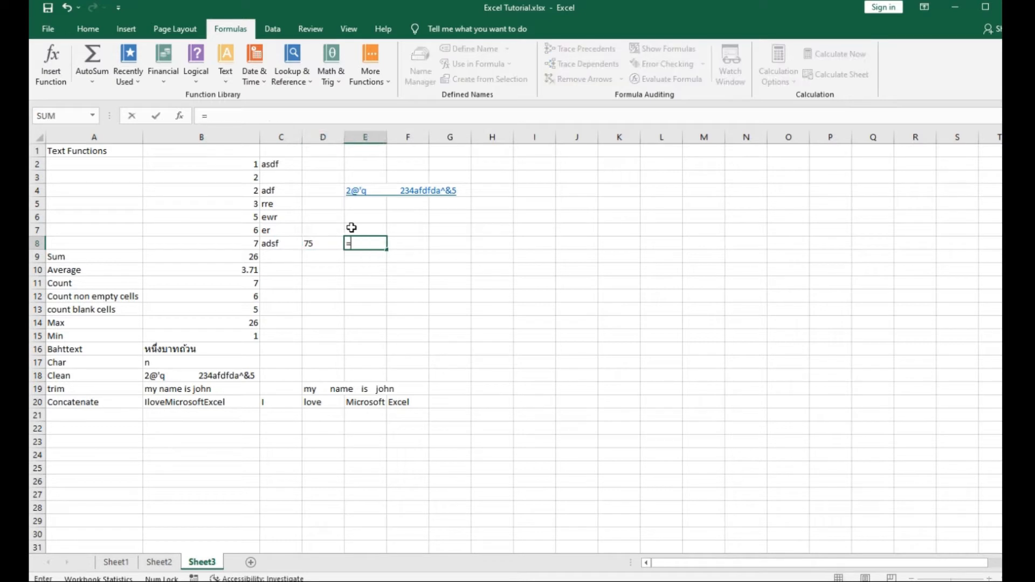
{"action": "key", "text": "Left"}
{"action": "key", "text": "Left"}
{"action": "type", "text": "+"}
{"action": "key", "text": "Left"}
{"action": "key", "text": "Left"}
{"action": "key", "text": "Left"}
{"action": "key", "text": "Up"}
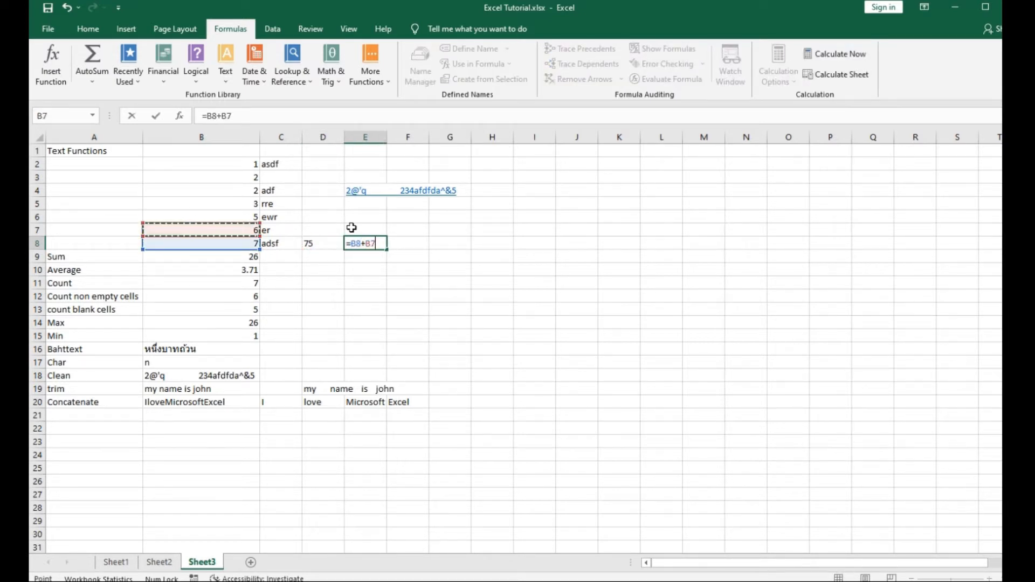
{"action": "key", "text": "Return"}
{"action": "key", "text": "Up"}
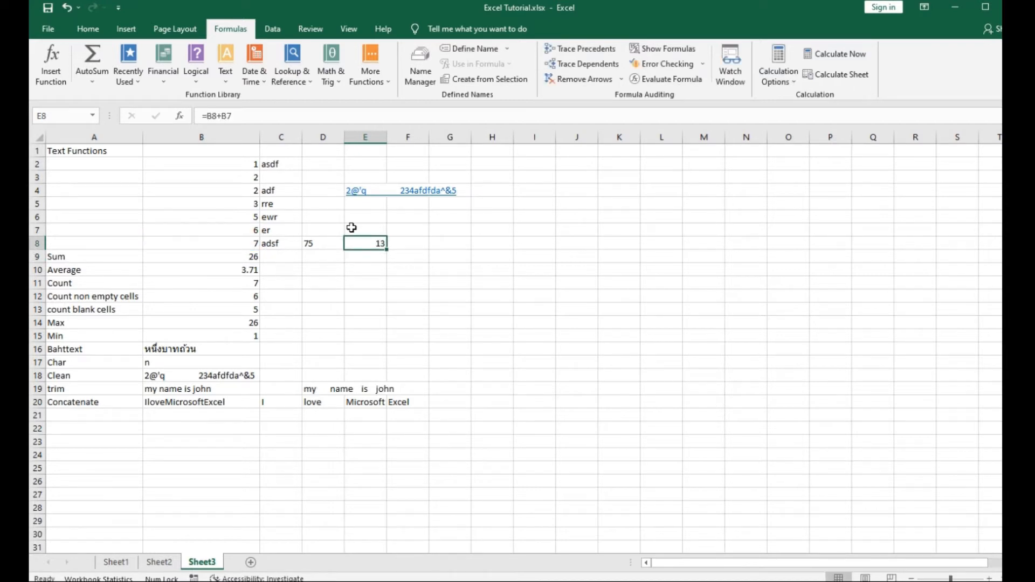
{"action": "key", "text": "Left"}
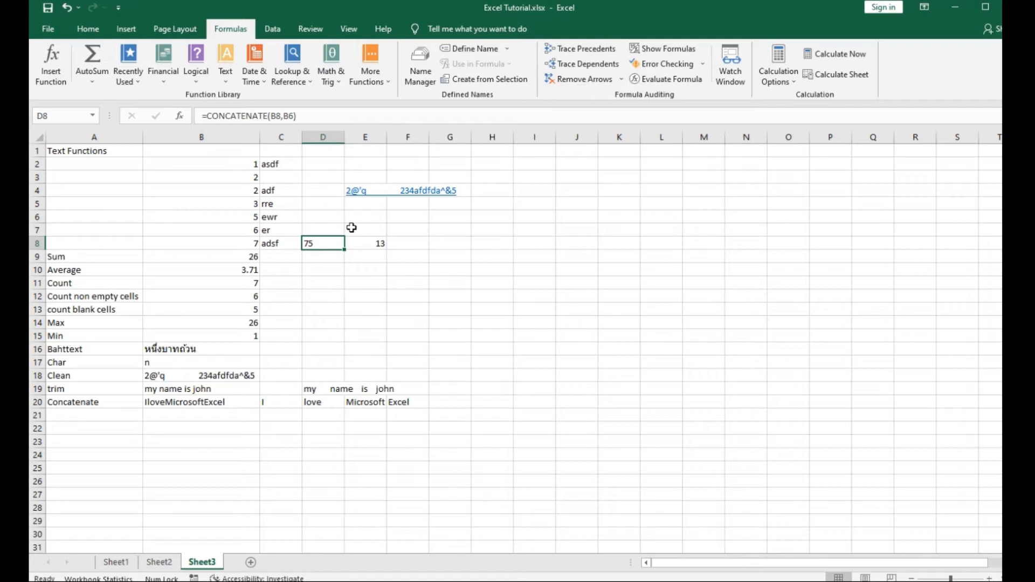
Step: Enter the label "dollar" in A21 below Concatenate
{"action": "left_click", "coordinate": [90, 416]}
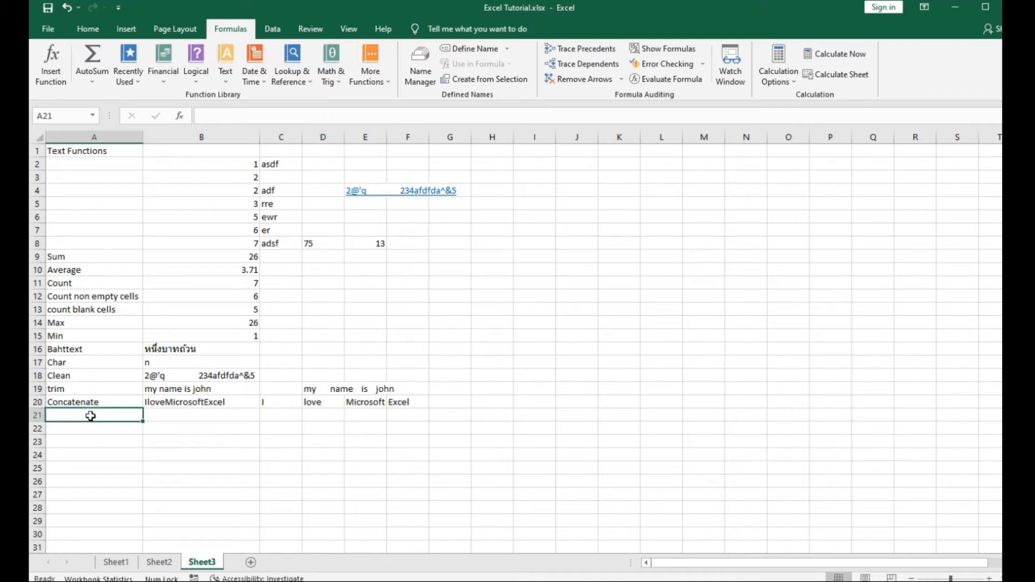
{"action": "type", "text": "dollar"}
{"action": "key", "text": "Return"}
Step: Convert the sum in B9 to currency text with two decimals by entering =DOLLAR(B9,2) in B21
{"action": "left_click", "coordinate": [187, 416]}
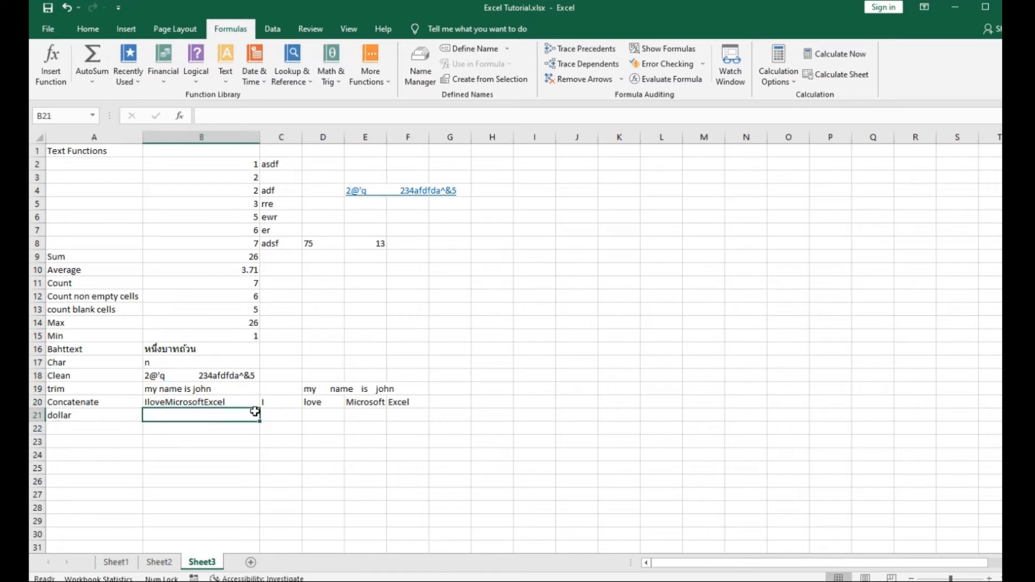
{"action": "type", "text": "=dol"}
{"action": "double_click", "coordinate": [199, 430]}
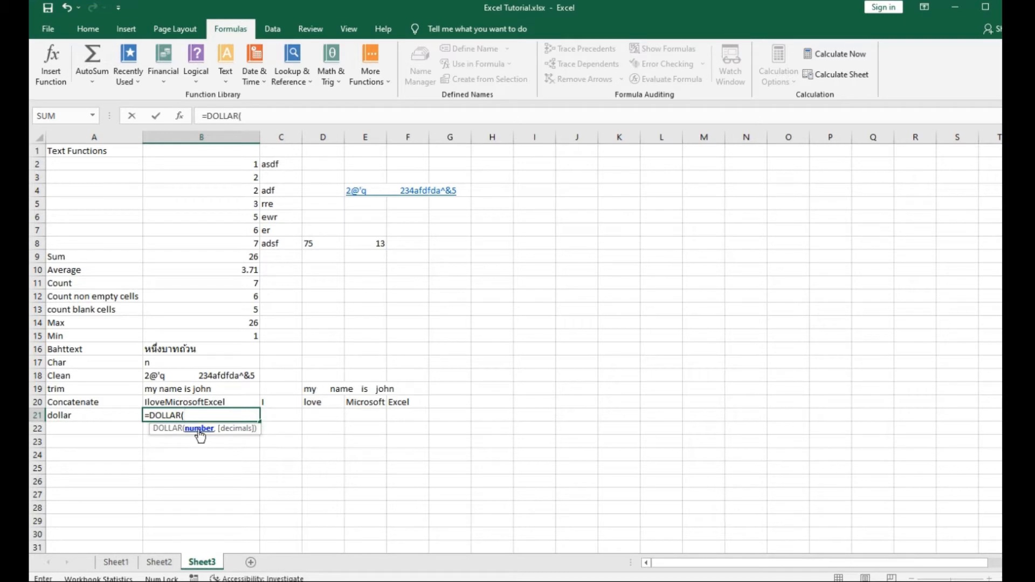
{"action": "left_click", "coordinate": [235, 254]}
{"action": "type", "text": ","}
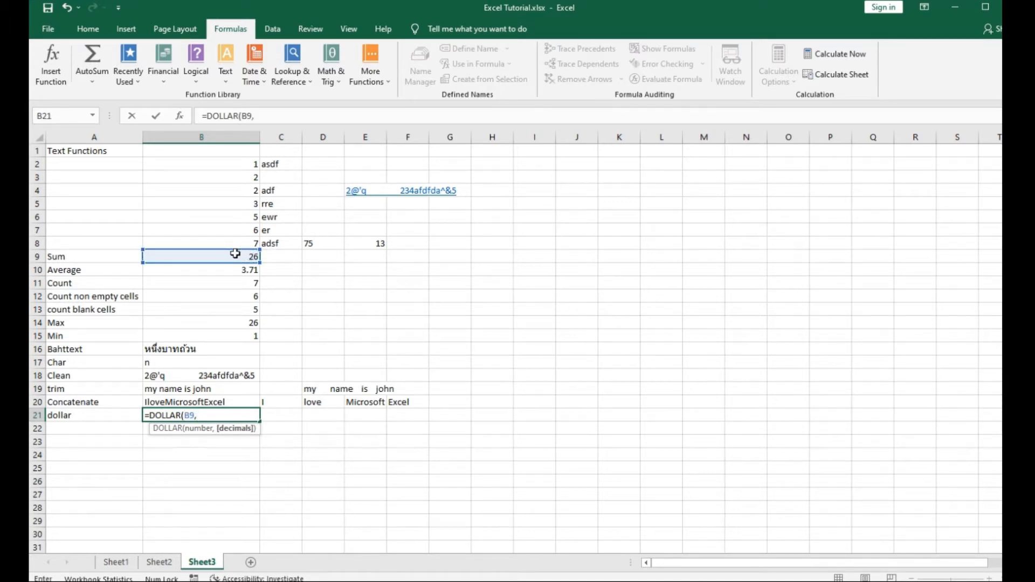
{"action": "type", "text": "2"}
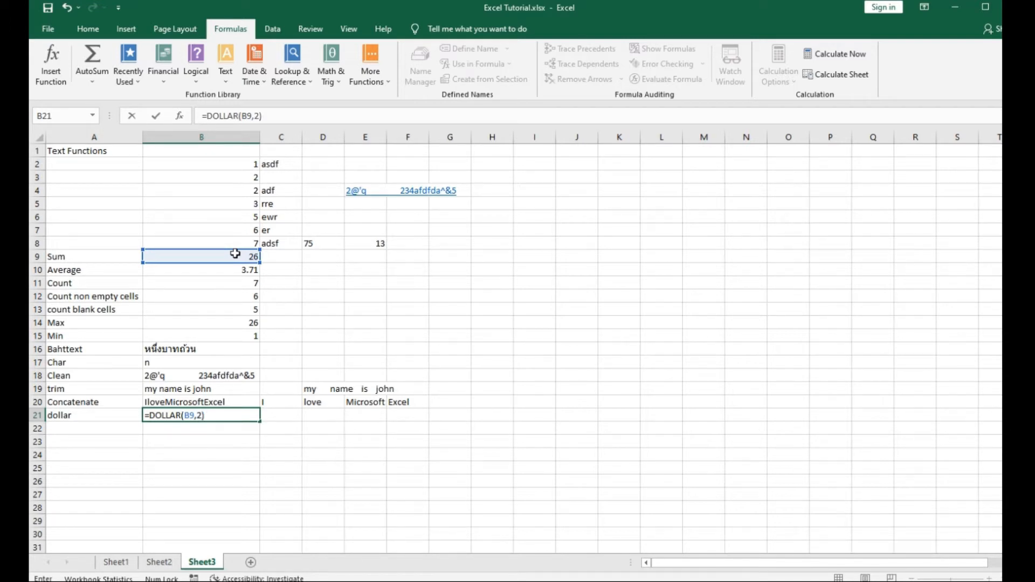
{"action": "key", "text": "Return"}
{"action": "key", "text": "Up"}
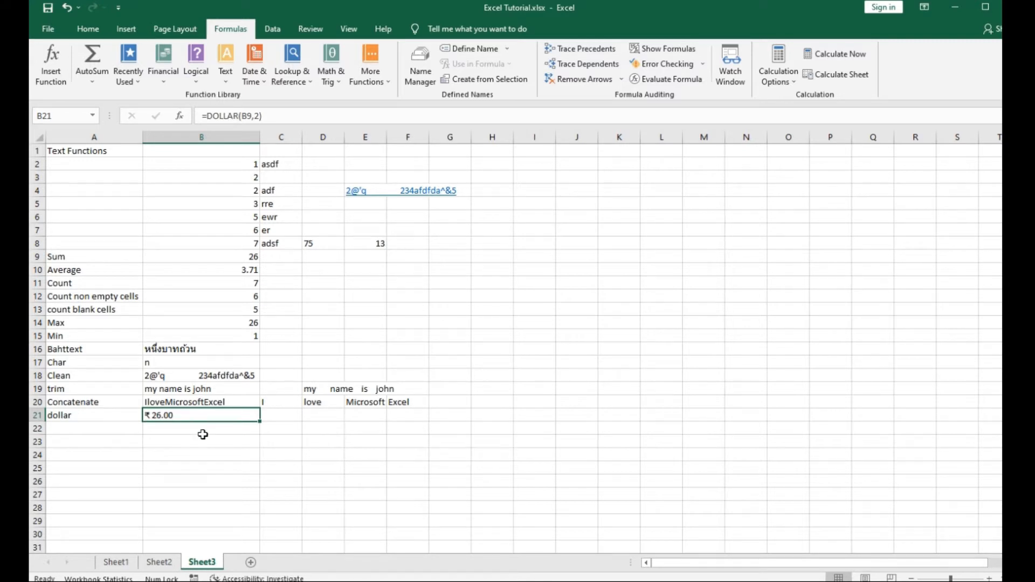
Step: Apply the Currency number format to the DOLLAR result in B21
{"action": "left_click", "coordinate": [92, 24]}
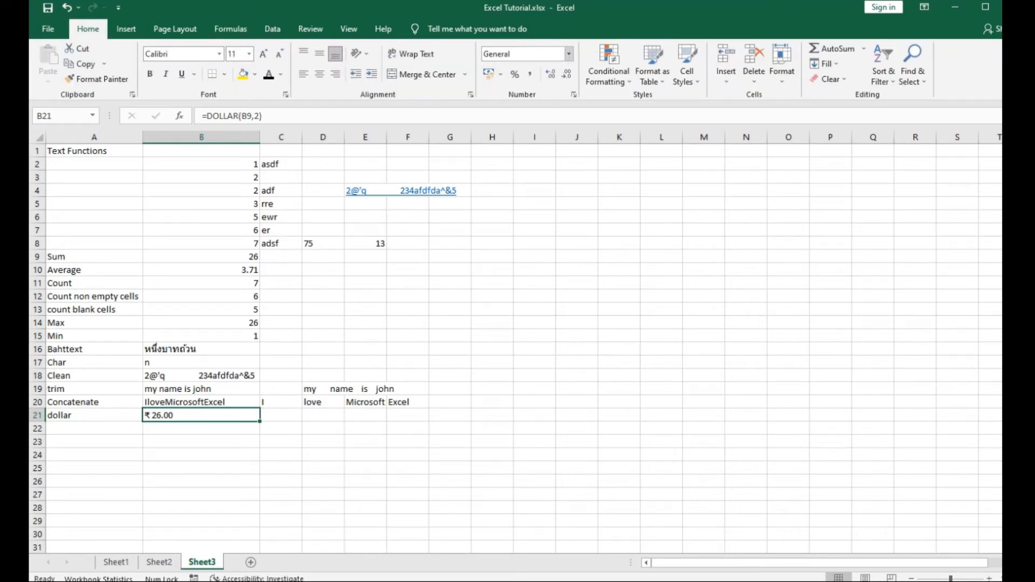
{"action": "left_click", "coordinate": [501, 76]}
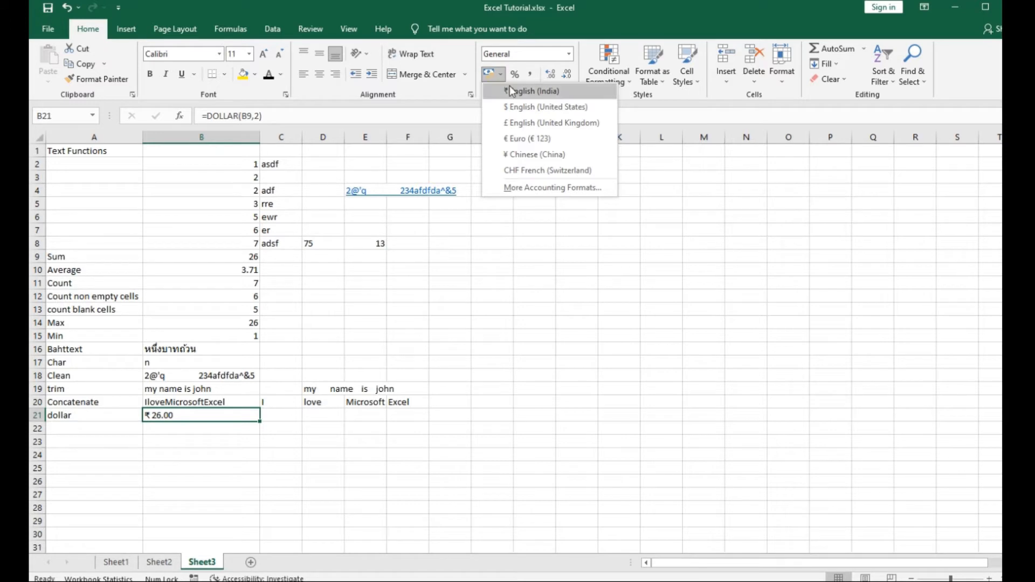
{"action": "left_click", "coordinate": [569, 54]}
{"action": "left_click", "coordinate": [542, 134]}
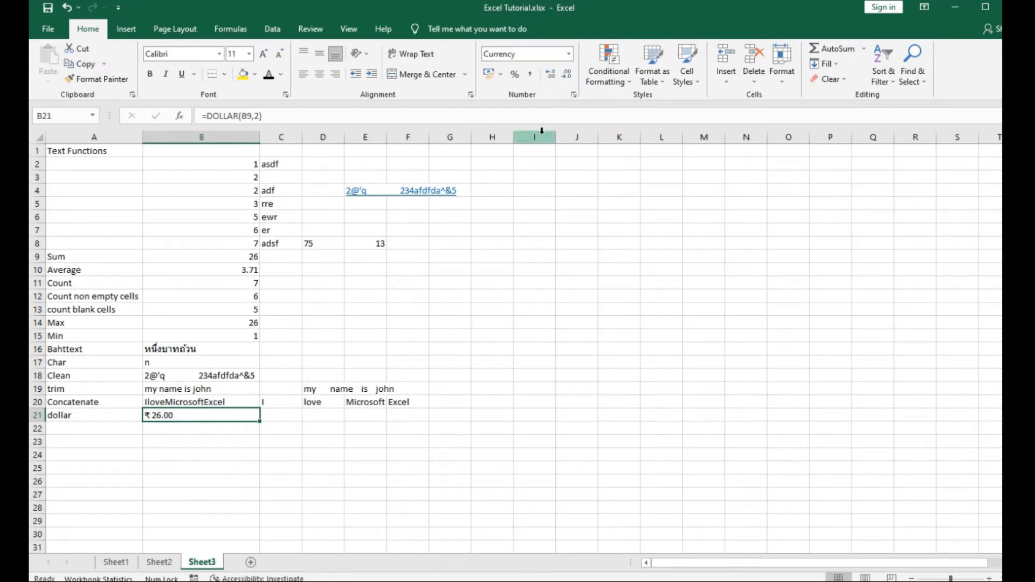
Step: Apply the $ English (United States) accounting format to the DOLLAR result in B21
{"action": "left_click", "coordinate": [568, 54]}
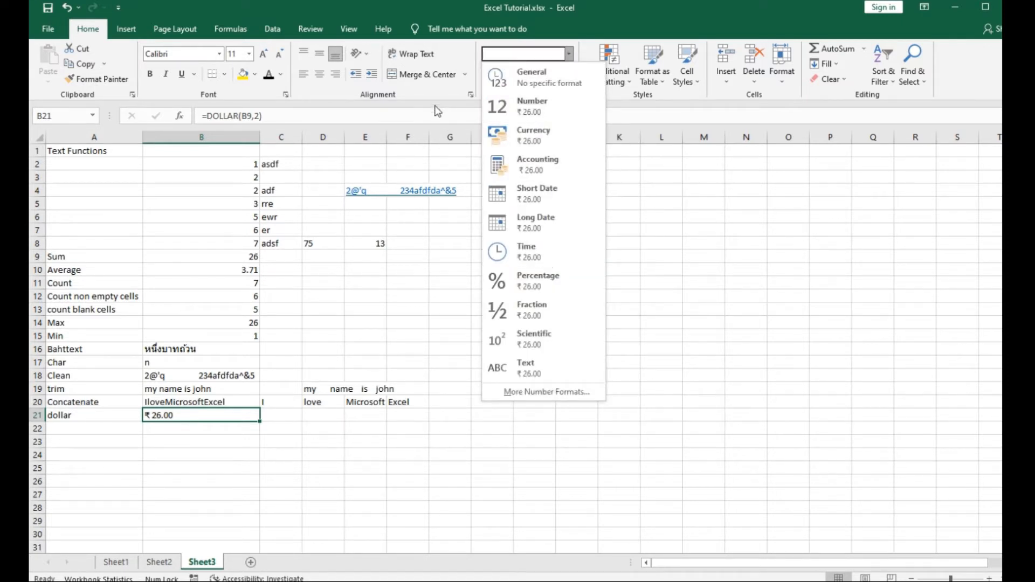
{"action": "left_click", "coordinate": [626, 212]}
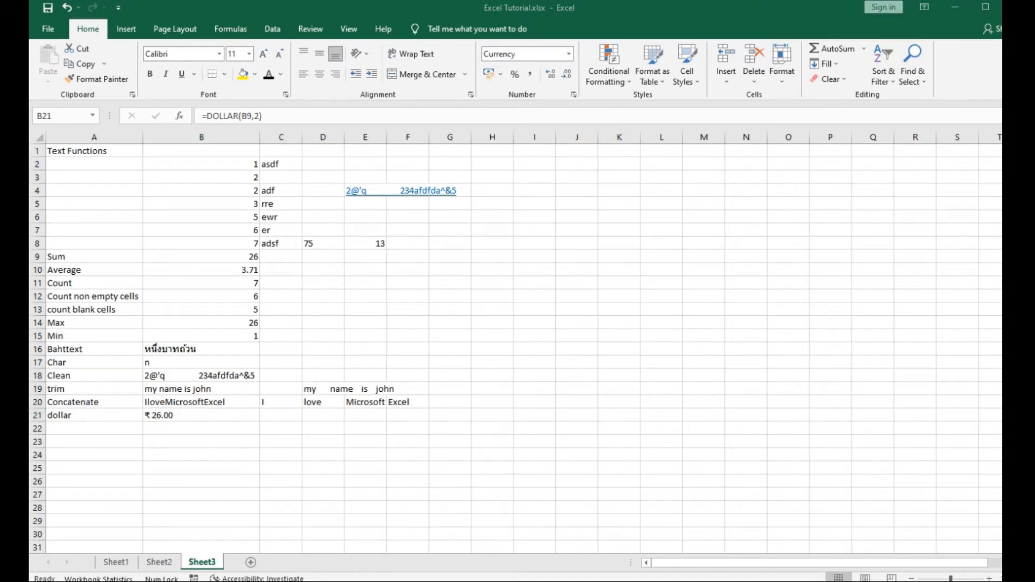
{"action": "left_click", "coordinate": [501, 75]}
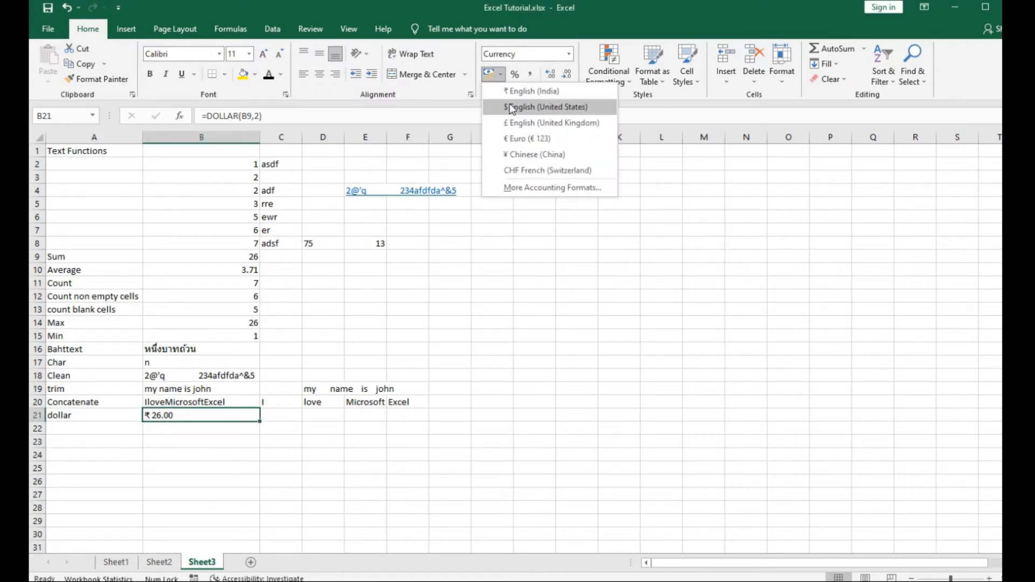
{"action": "left_click", "coordinate": [511, 107]}
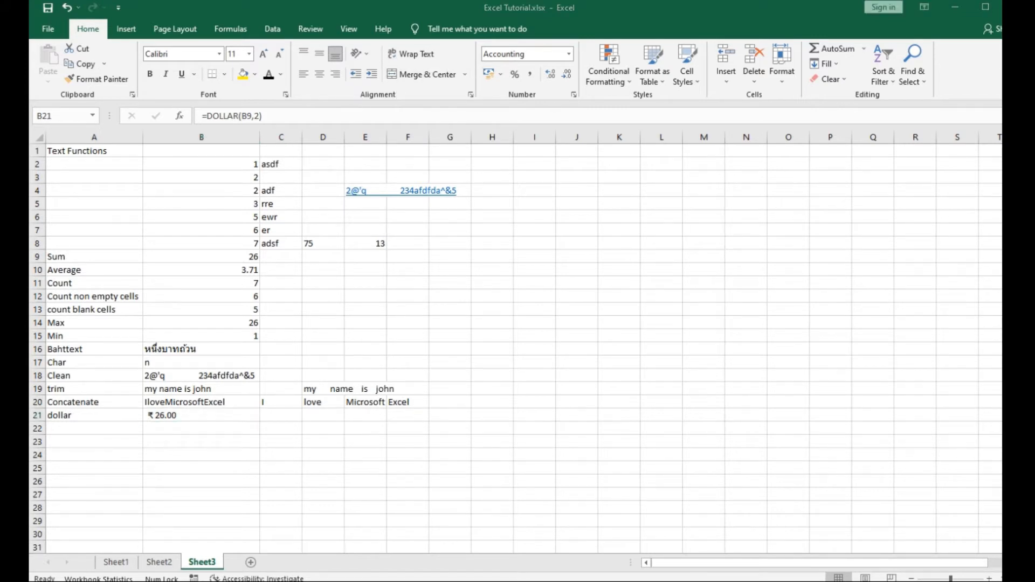
Step: Examine the currency symbols offered for cell B21 in the Currency category of Format Cells
{"action": "left_click", "coordinate": [184, 415]}
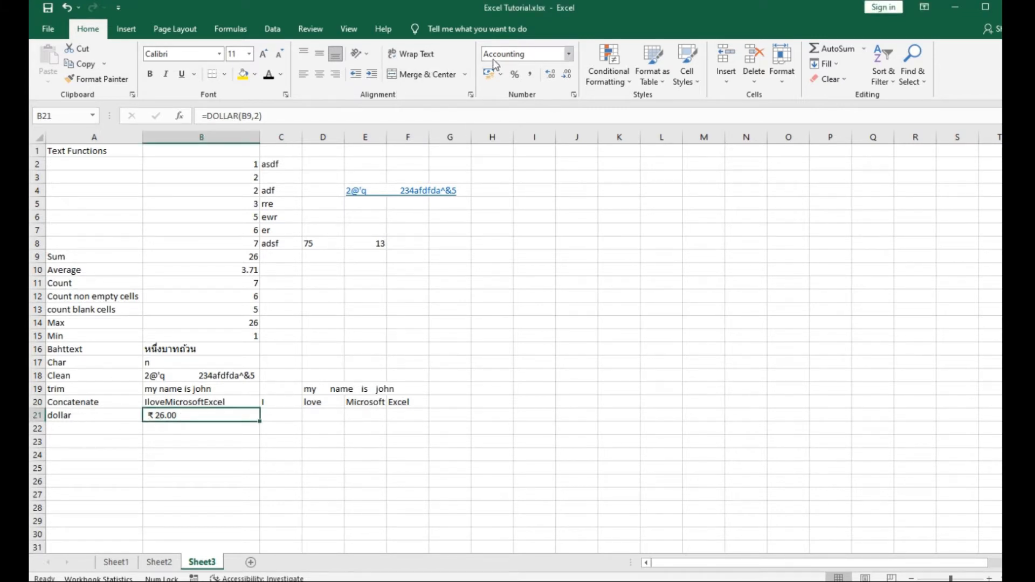
{"action": "left_click", "coordinate": [575, 95]}
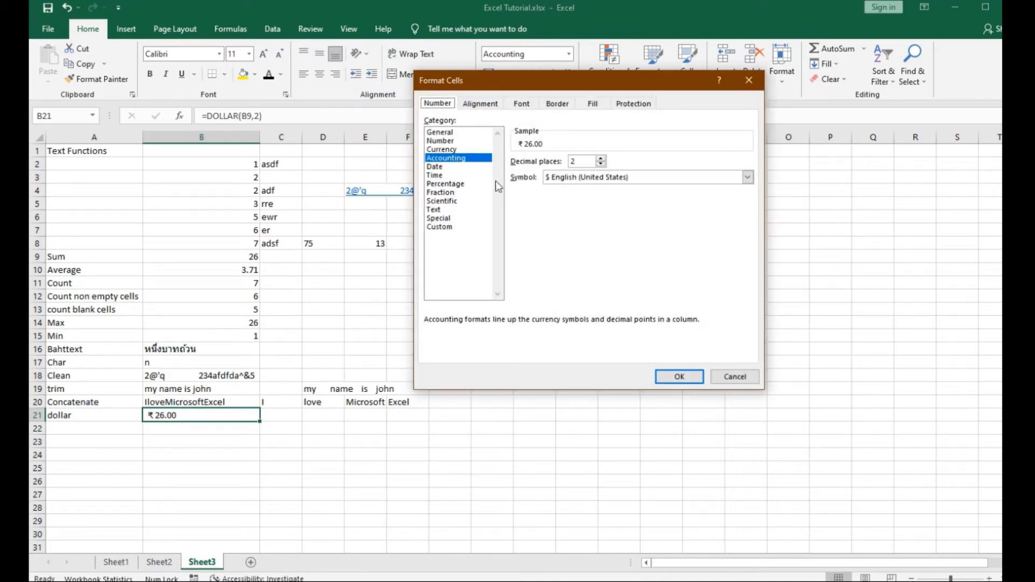
{"action": "left_click", "coordinate": [447, 150]}
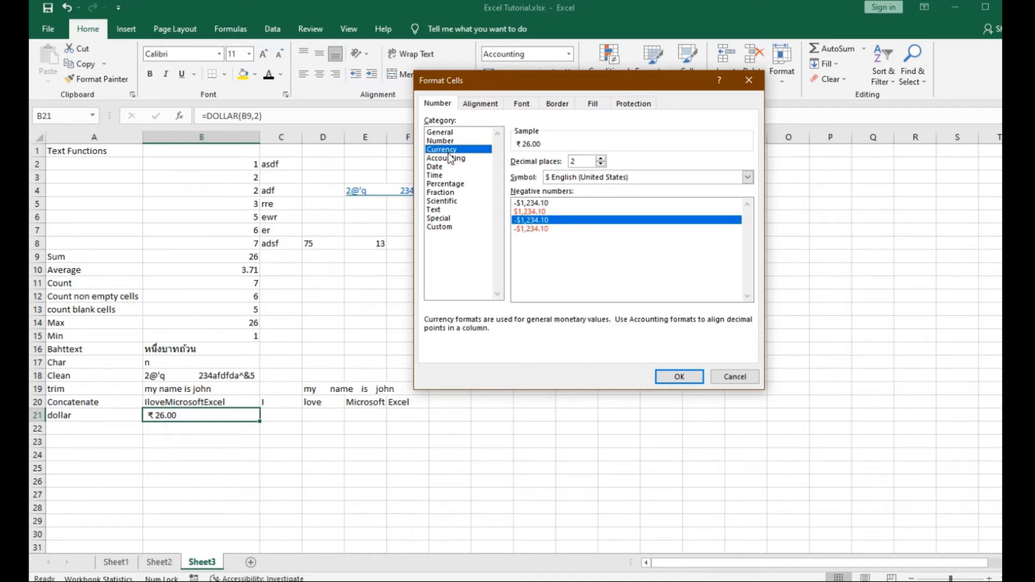
{"action": "left_click", "coordinate": [748, 178]}
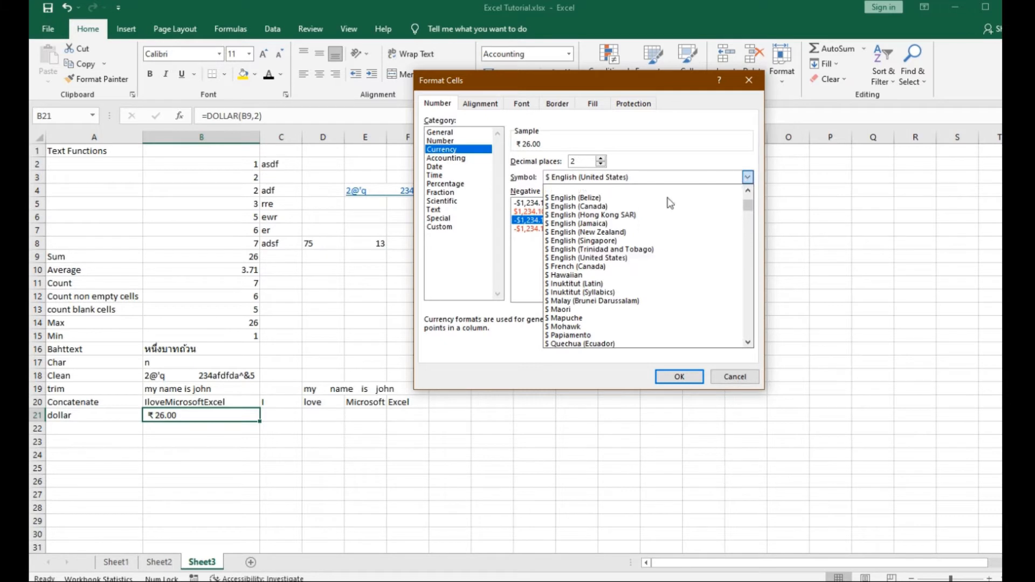
{"action": "scroll", "coordinate": [618, 271], "scroll_direction": "down", "scroll_amount": 15}
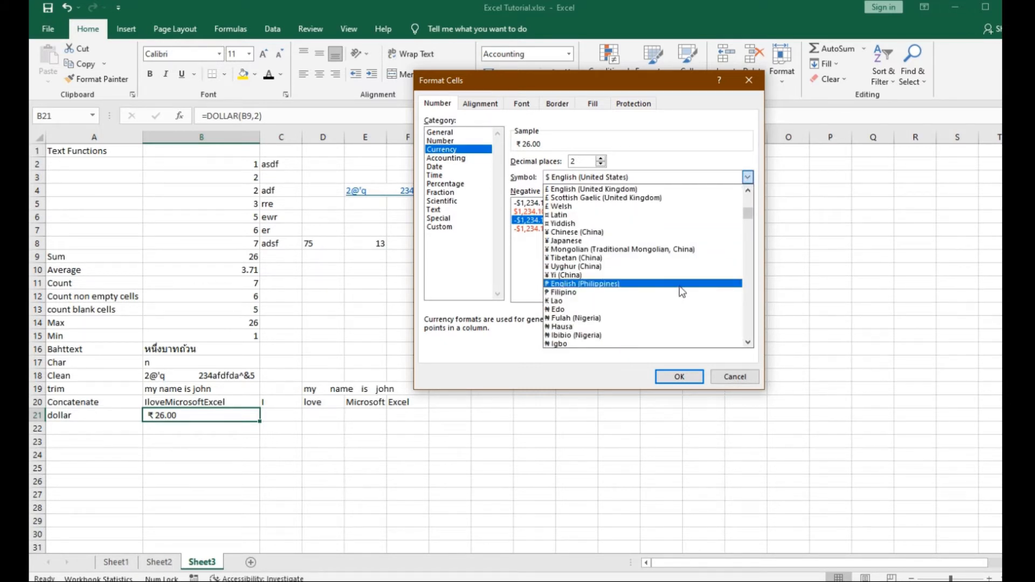
{"action": "scroll", "coordinate": [684, 296], "scroll_direction": "down", "scroll_amount": 12}
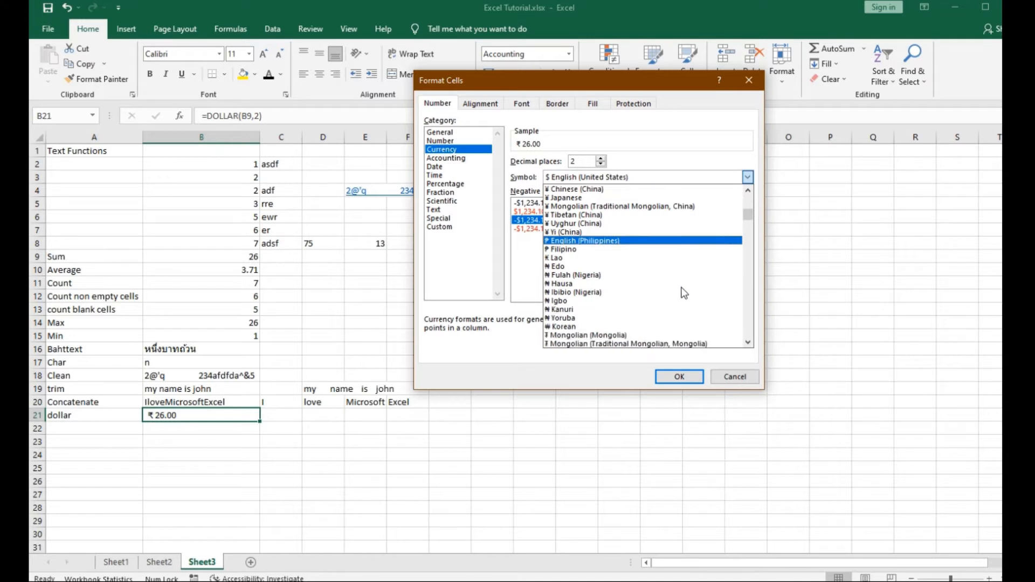
{"action": "scroll", "coordinate": [686, 297], "scroll_direction": "down", "scroll_amount": 12}
{"action": "scroll", "coordinate": [690, 315], "scroll_direction": "down", "scroll_amount": 2}
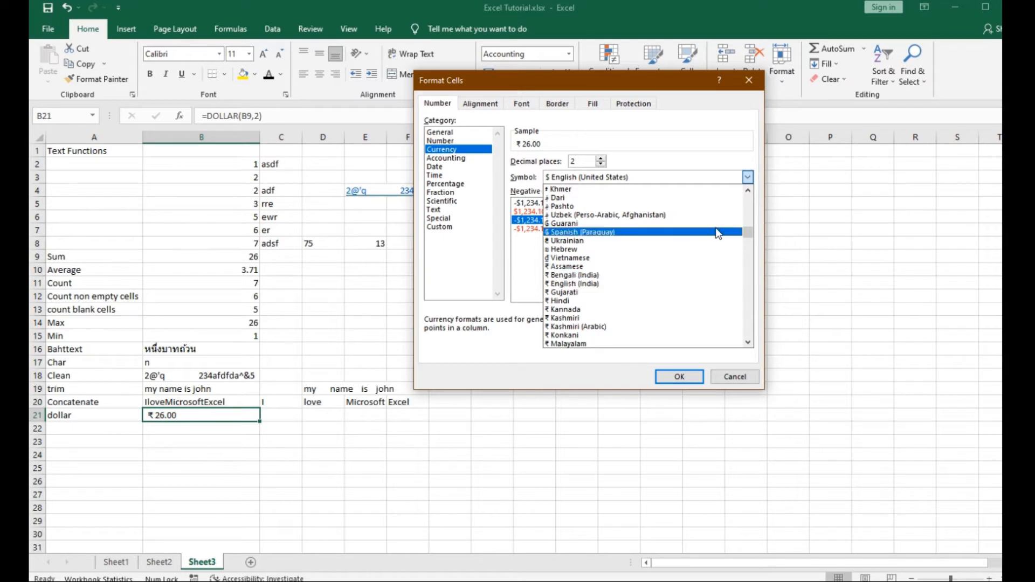
{"action": "left_click_drag", "start_coordinate": [747, 234], "coordinate": [770, 296]}
{"action": "key", "text": "Escape"}
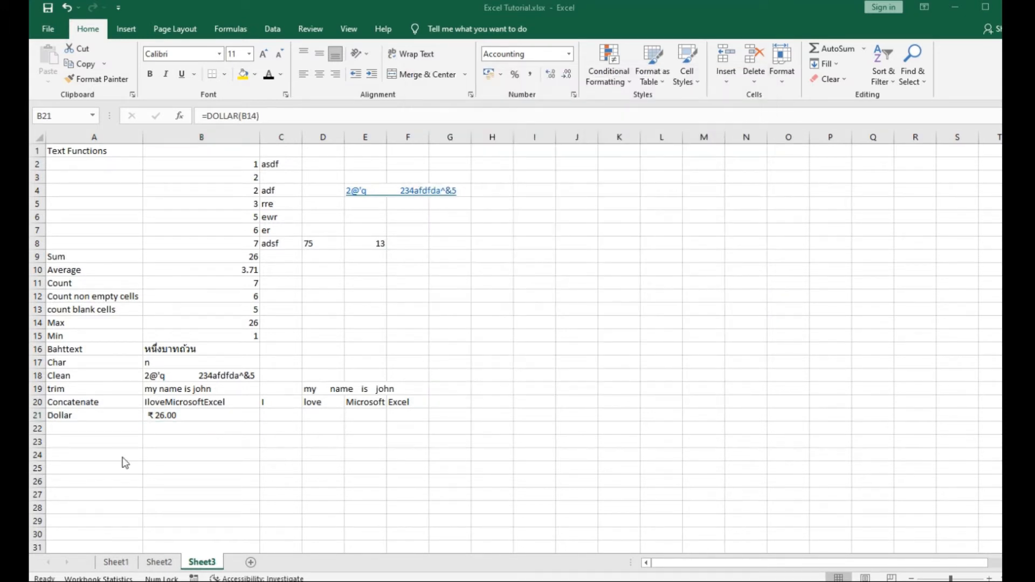
Step: Enter the label "Exact" in A22 below Dollar
{"action": "left_click", "coordinate": [86, 427]}
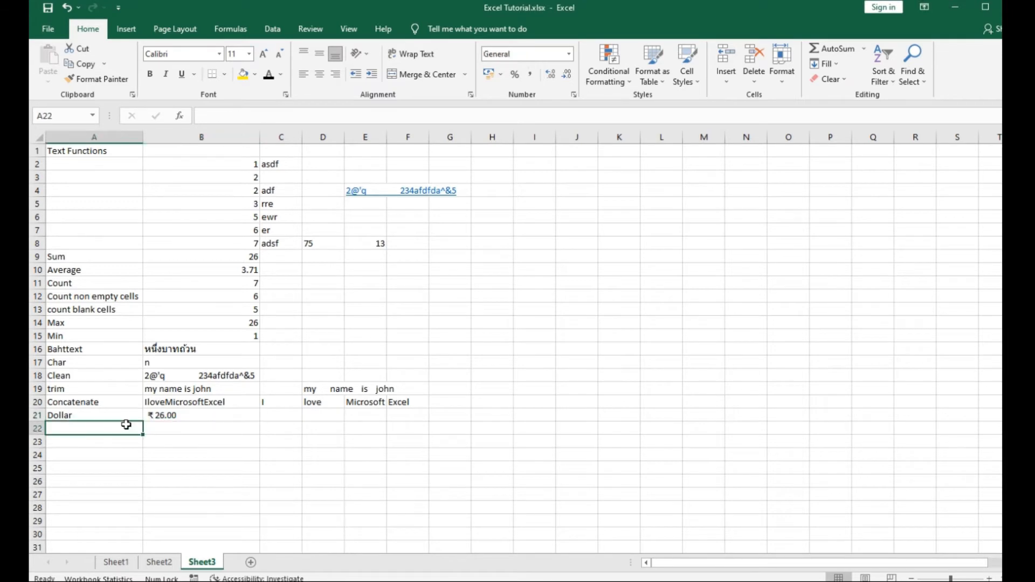
{"action": "type", "text": "Exact"}
{"action": "key", "text": "Tab"}
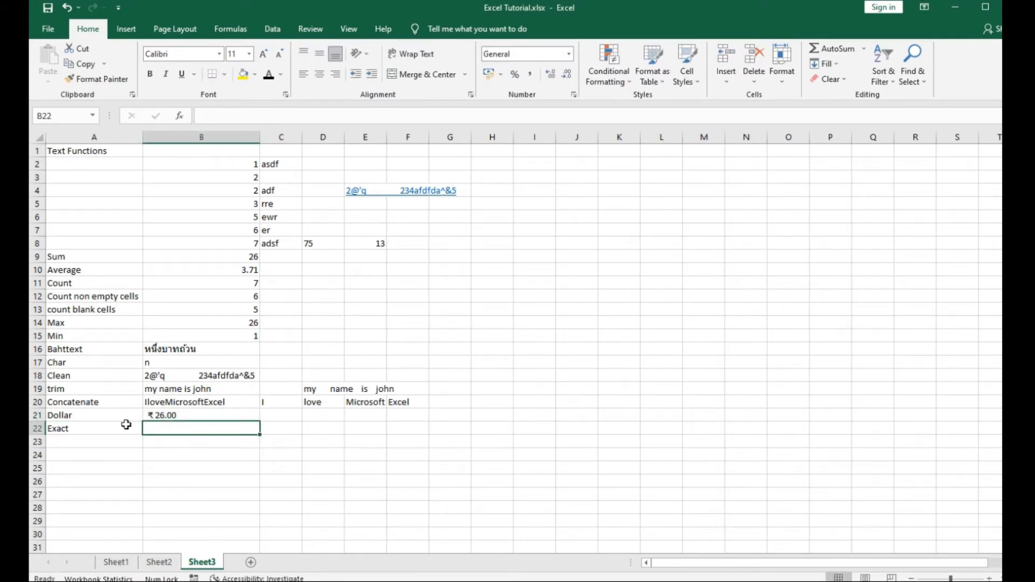
{"action": "type", "text": "=exa"}
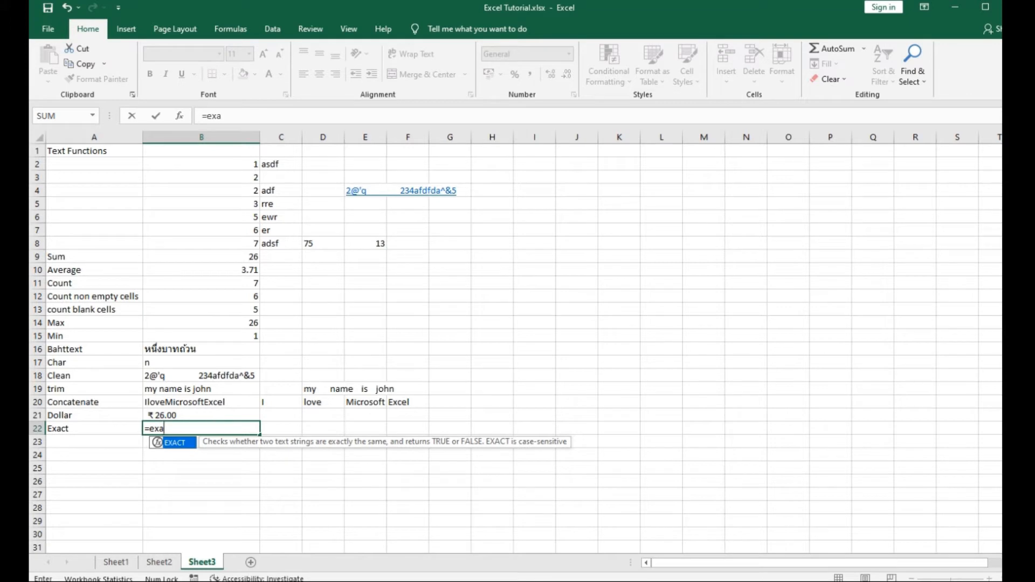
{"action": "key", "text": "Escape"}
{"action": "key", "text": "Escape"}
{"action": "key", "text": "Escape"}
Step: Enter the same sample first name in C22 with a capital initial and in C23 all in lowercase
{"action": "left_click", "coordinate": [289, 427]}
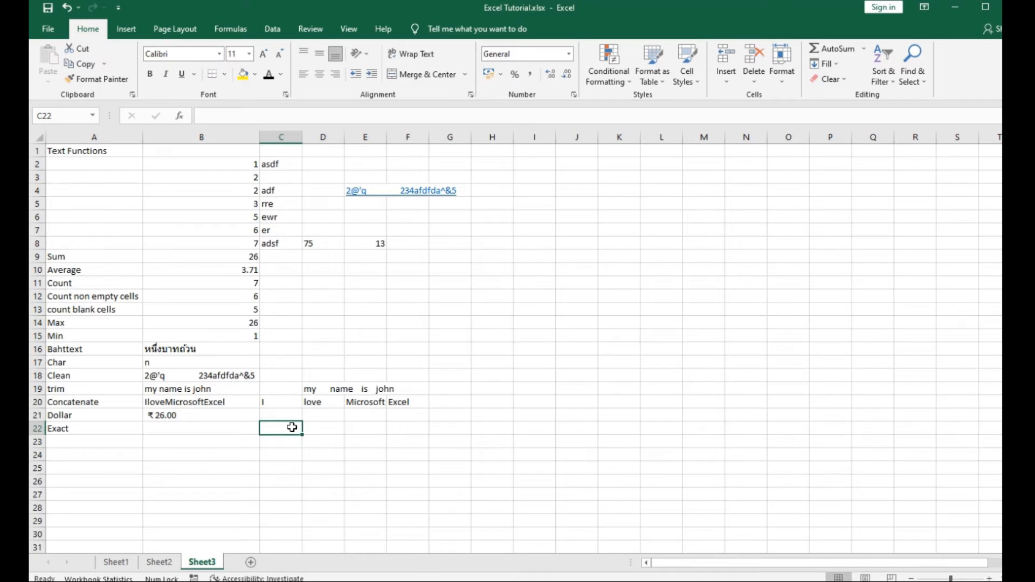
{"action": "type", "text": "Peter"}
{"action": "key", "text": "Return"}
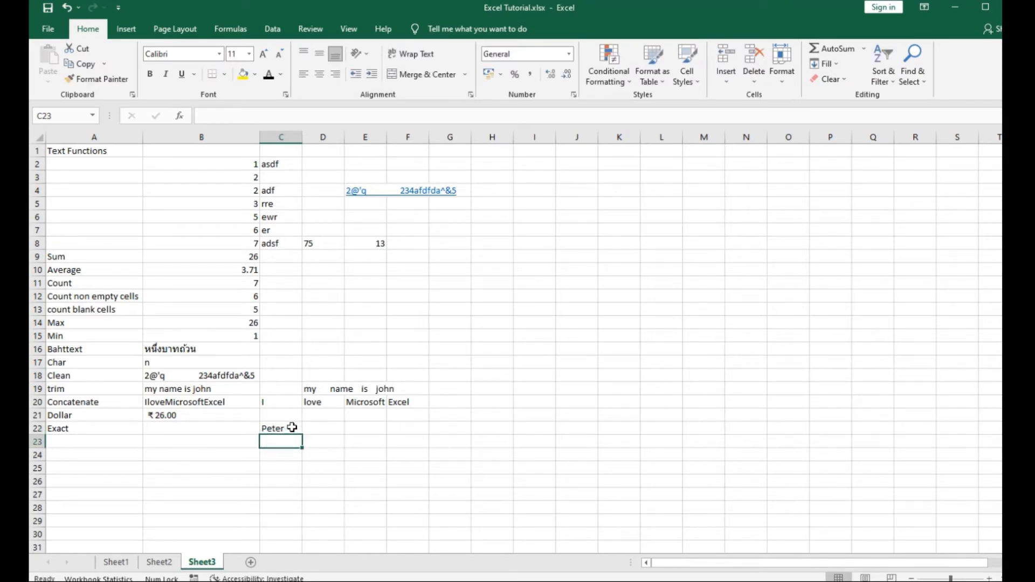
{"action": "left_click", "coordinate": [291, 428]}
{"action": "type", "text": "peter"}
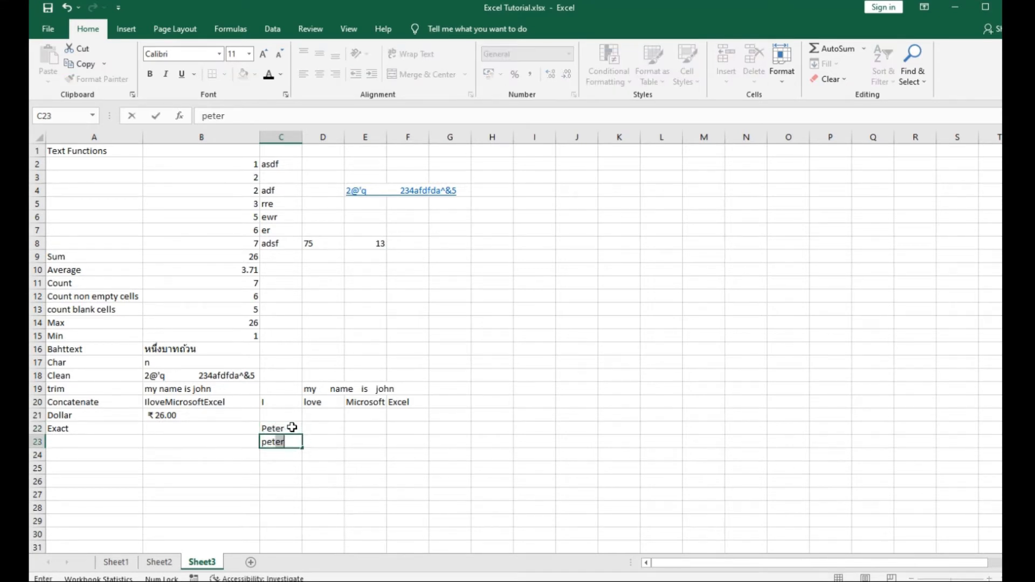
{"action": "key", "text": "Return"}
Step: Compare the two sample texts case-sensitively by entering =EXACT(C22,C23) in B22
{"action": "key", "text": "Up"}
{"action": "key", "text": "Up"}
{"action": "key", "text": "Left"}
{"action": "type", "text": "=EXACT("}
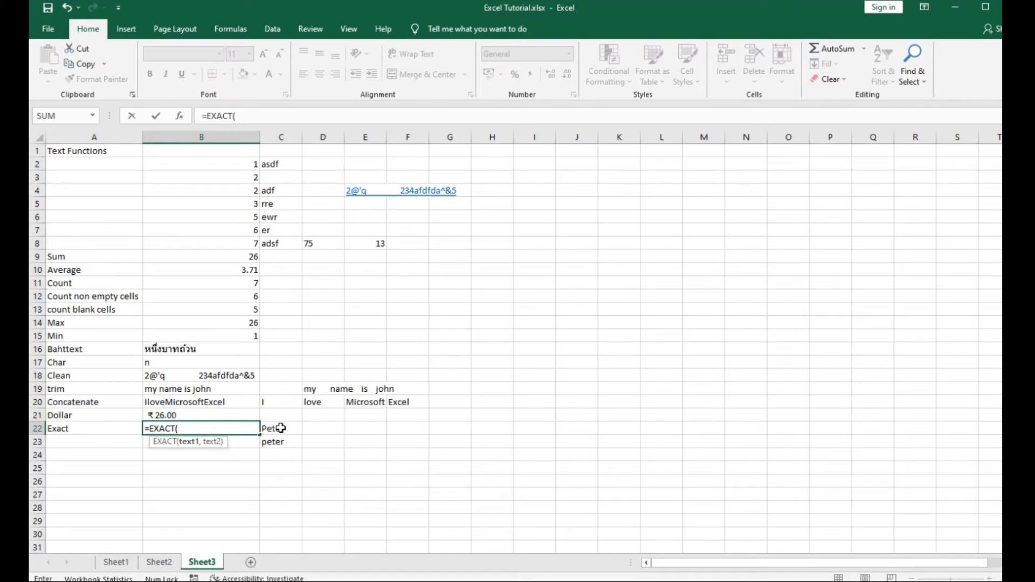
{"action": "left_click", "coordinate": [281, 428]}
{"action": "type", "text": ","}
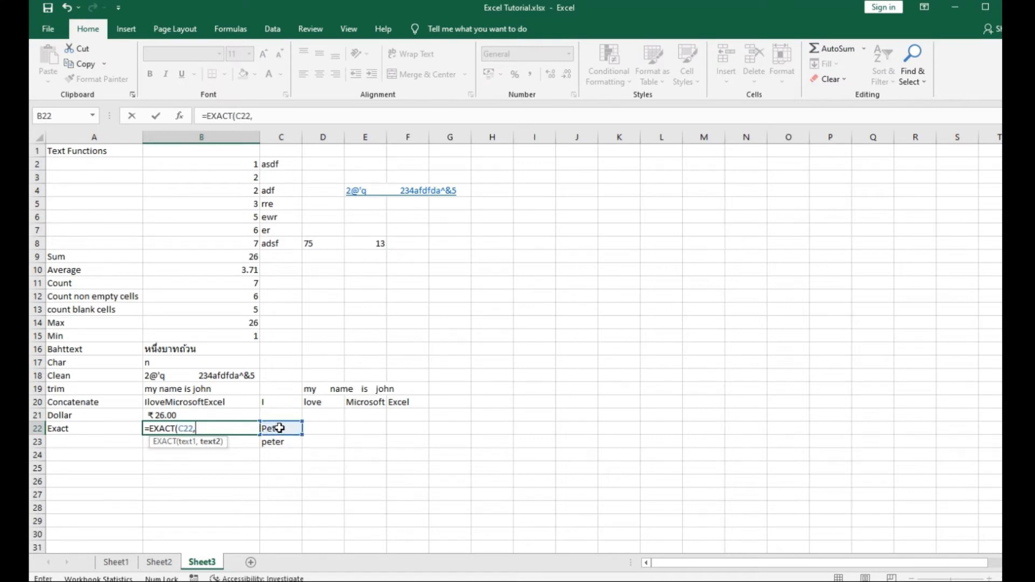
{"action": "left_click", "coordinate": [284, 443]}
{"action": "type", "text": ")"}
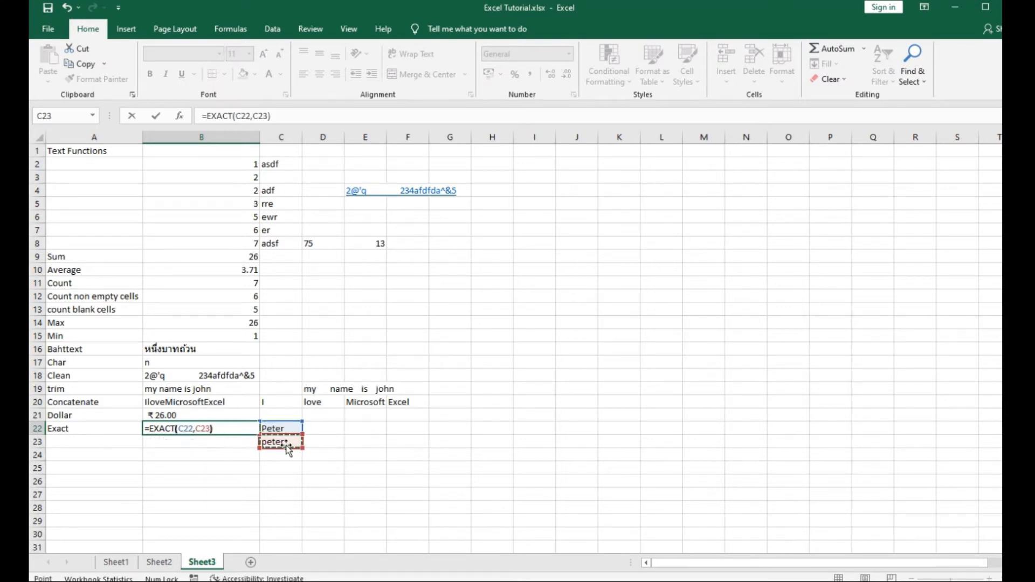
{"action": "key", "text": "Return"}
{"action": "key", "text": "Up"}
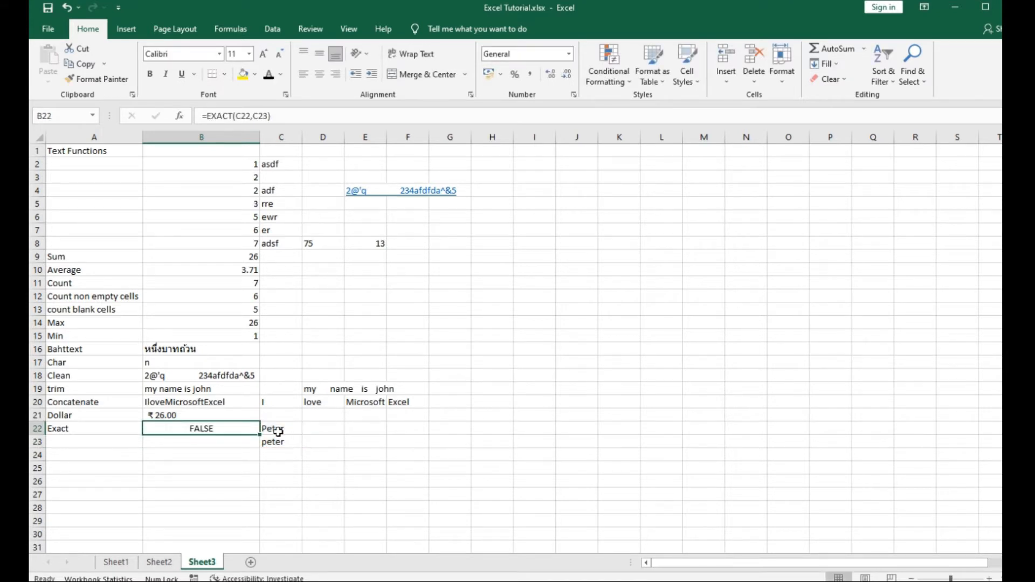
{"action": "left_click", "coordinate": [272, 429]}
{"action": "left_click", "coordinate": [279, 441]}
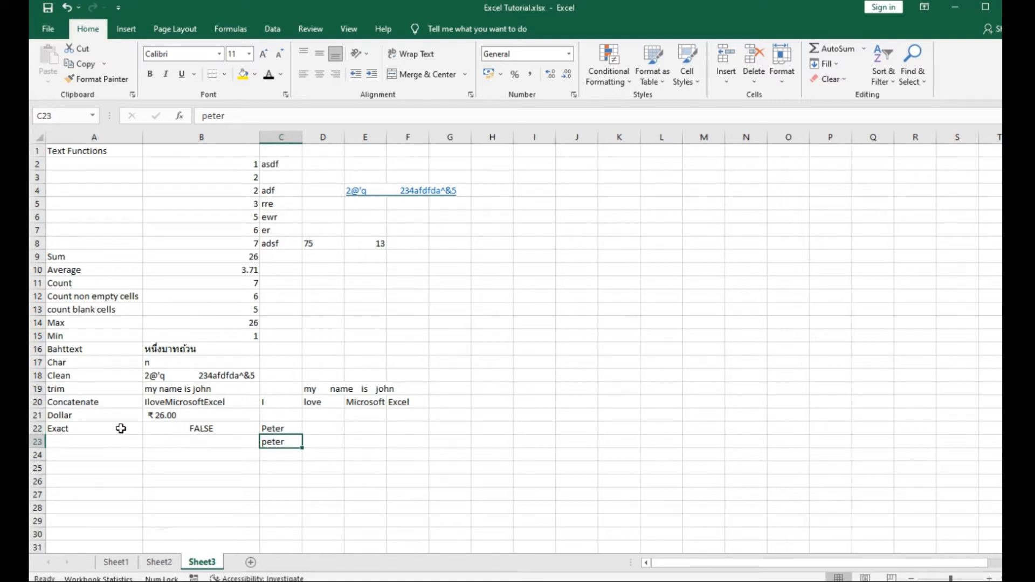
{"action": "left_click", "coordinate": [85, 431]}
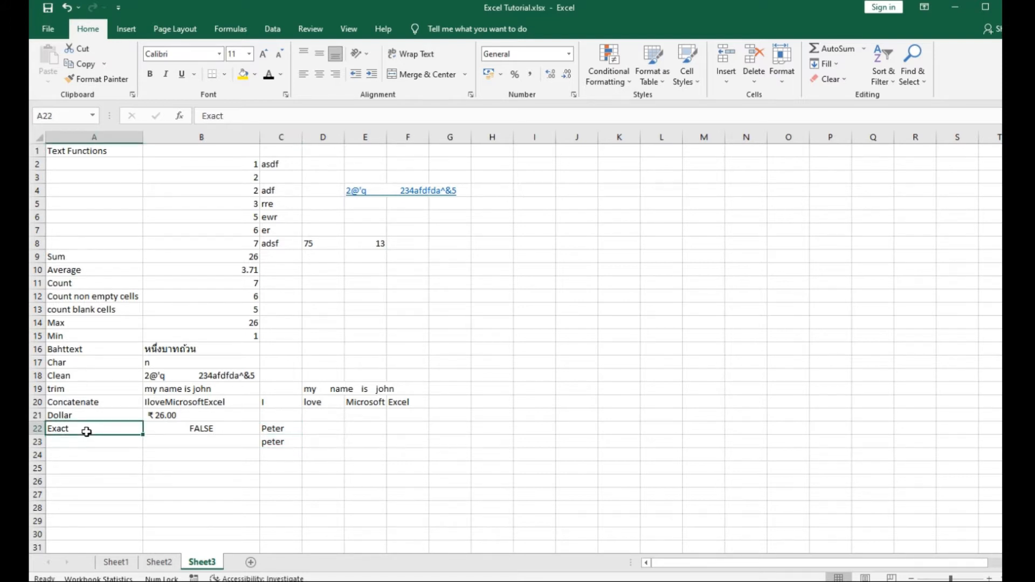
Step: Enter the label "Find" in A23 below Exact
{"action": "left_click", "coordinate": [94, 441]}
{"action": "type", "text": "Fioed"}
{"action": "key", "text": "BackSpace"}
{"action": "key", "text": "BackSpace"}
{"action": "key", "text": "BackSpace"}
{"action": "type", "text": "nd"}
{"action": "key", "text": "Return"}
Step: Locate the letter "o" within the word Microsoft by entering =FIND("o",E20) in B23
{"action": "key", "text": "Up"}
{"action": "key", "text": "Right"}
{"action": "type", "text": "=find"}
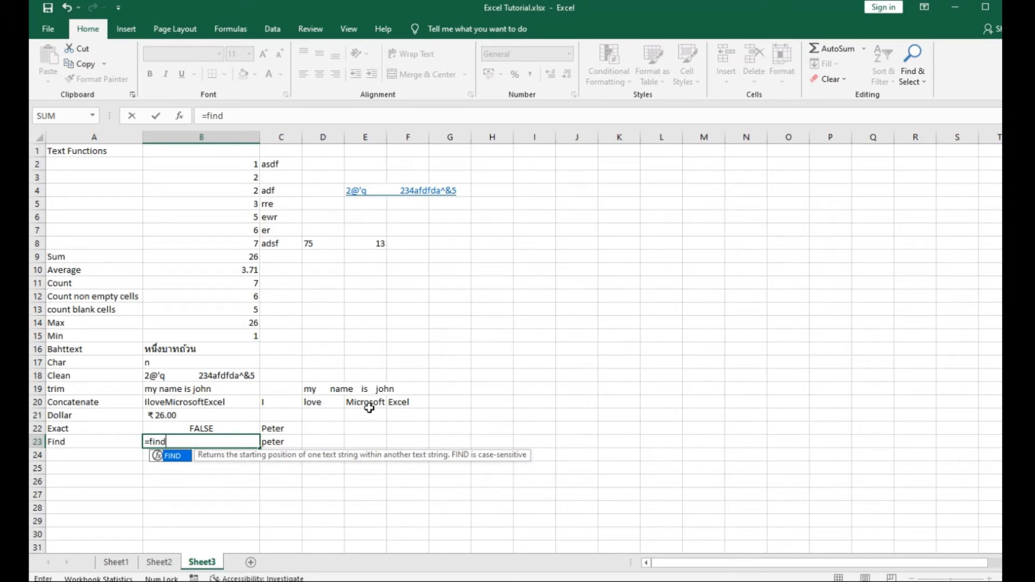
{"action": "key", "text": "Tab"}
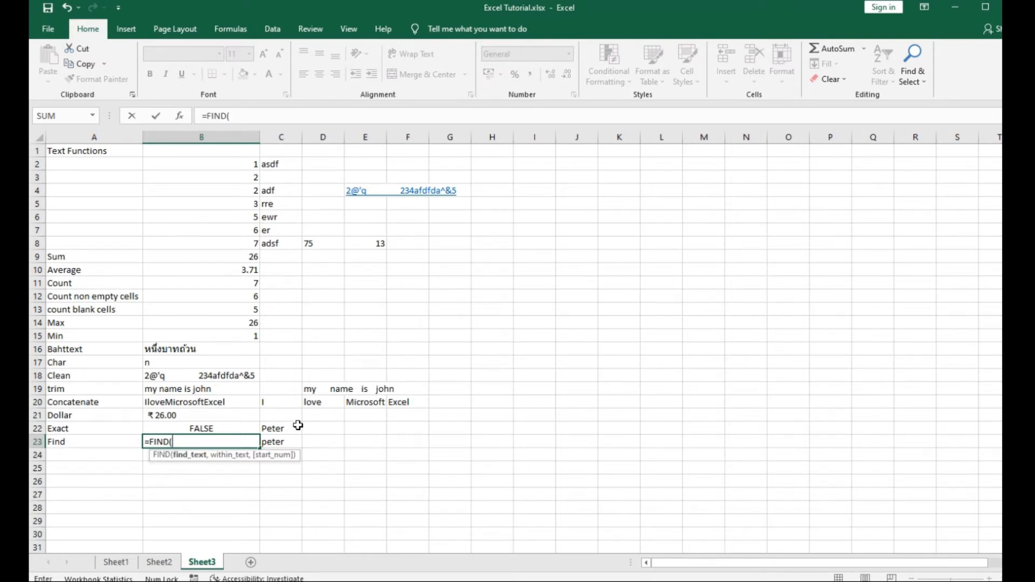
{"action": "type", "text": "\"o\","}
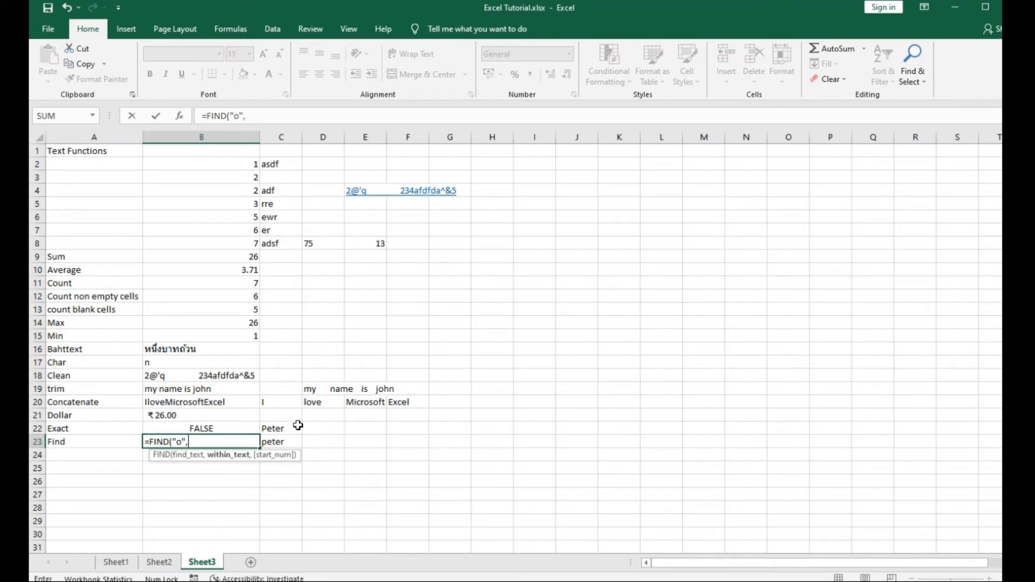
{"action": "left_click", "coordinate": [365, 402]}
{"action": "type", "text": ","}
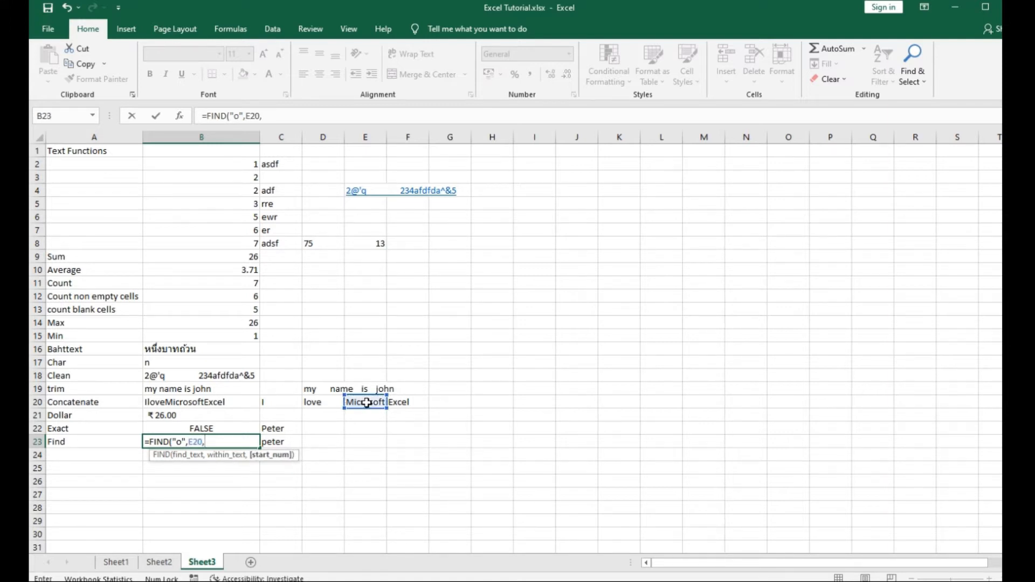
{"action": "key", "text": "BackSpace"}
{"action": "type", "text": ")"}
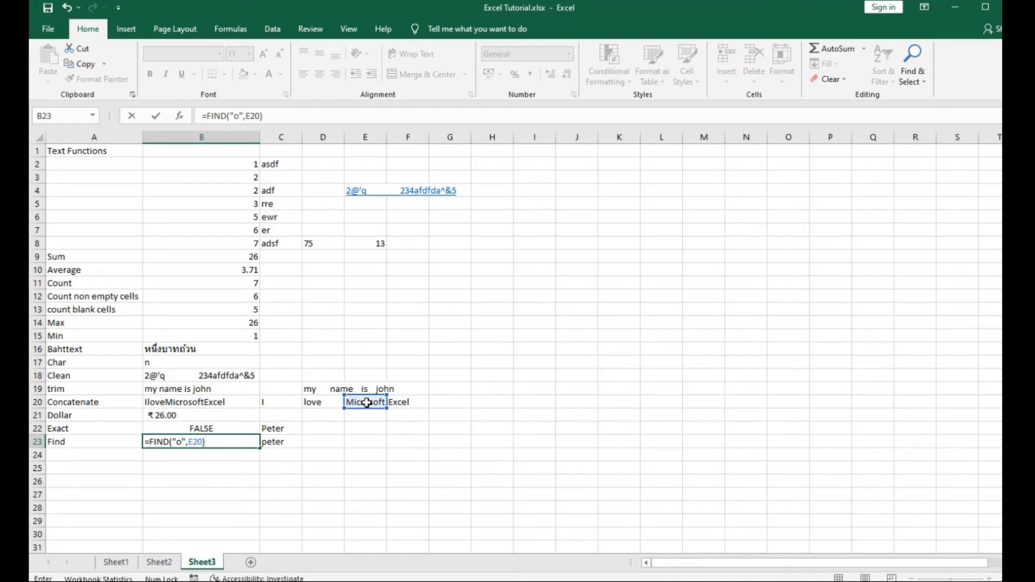
{"action": "key", "text": "Return"}
{"action": "key", "text": "Up"}
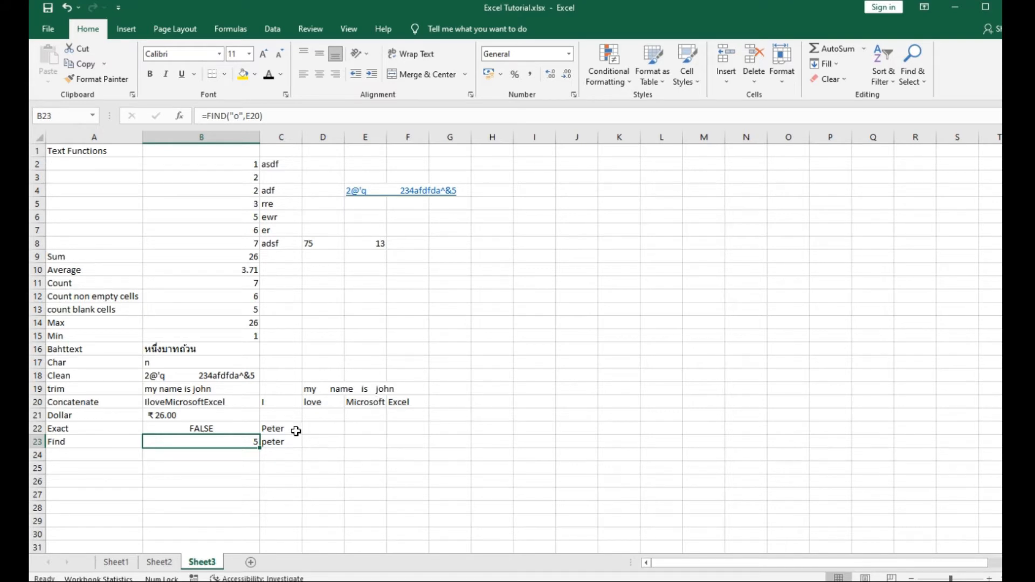
Step: Add a start position of 6 to the formula in B23, making it =FIND("o",E20,6)
{"action": "double_click", "coordinate": [250, 440]}
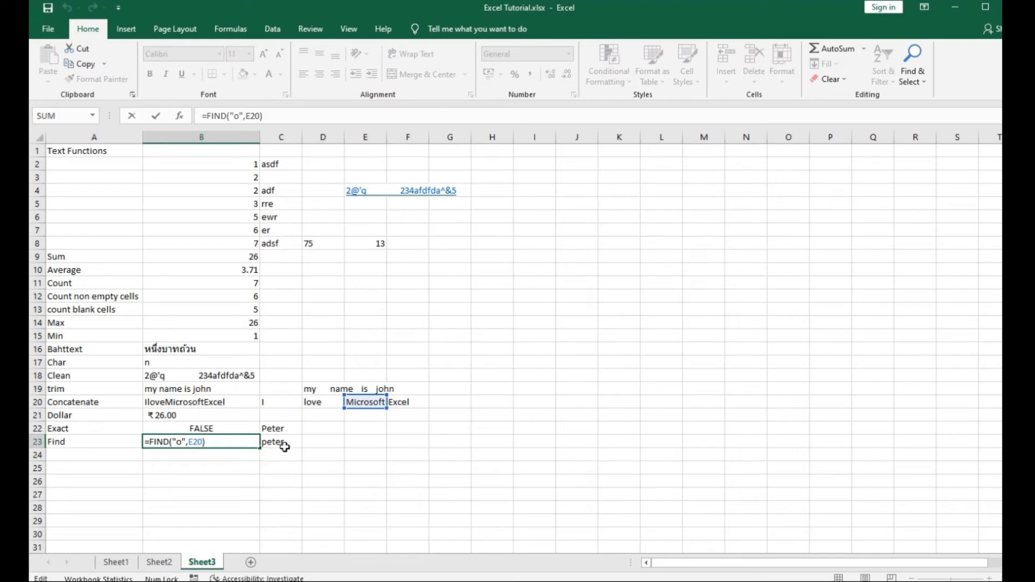
{"action": "key", "text": "BackSpace"}
{"action": "type", "text": ","}
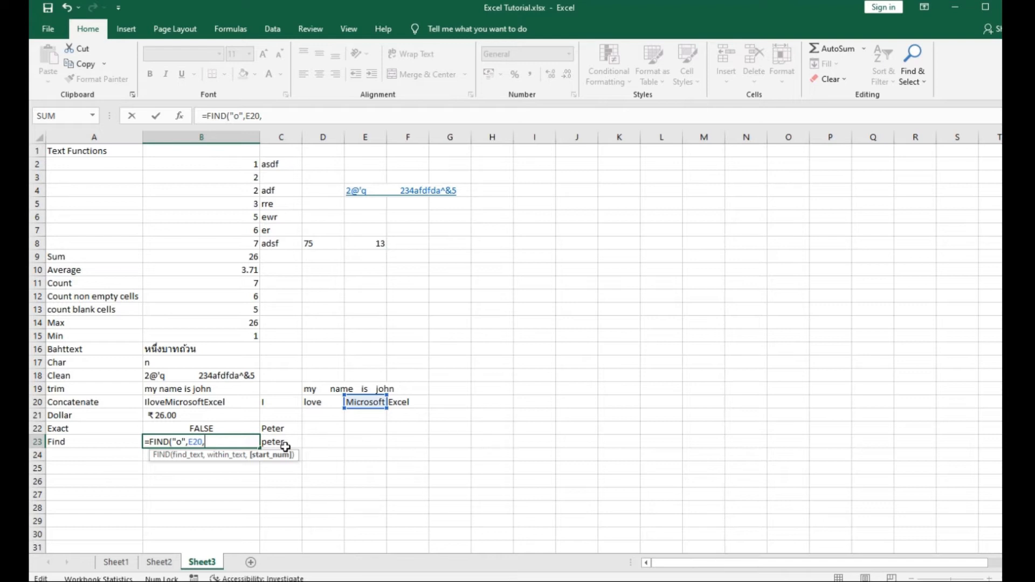
{"action": "type", "text": "6"}
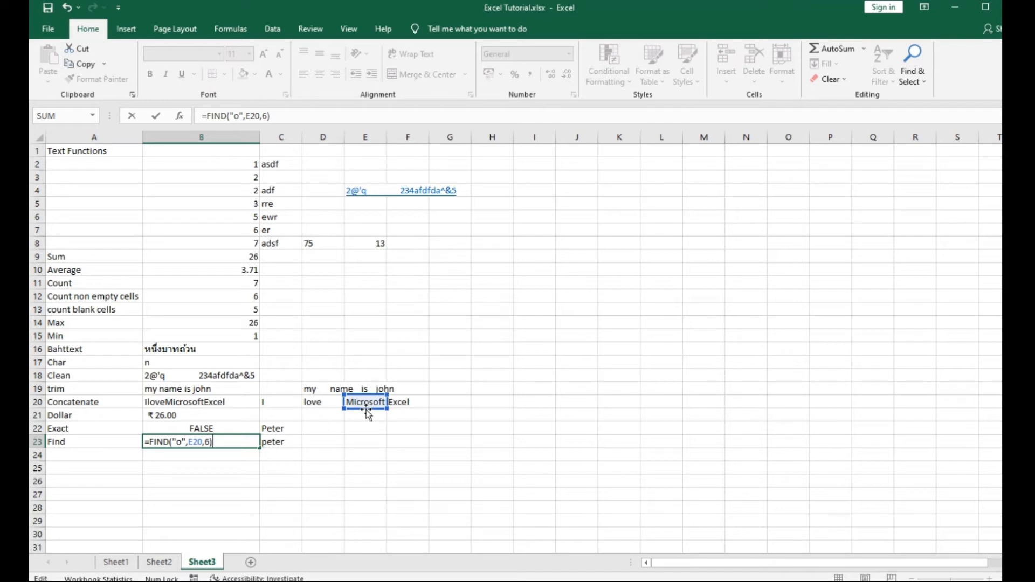
{"action": "key", "text": "Return"}
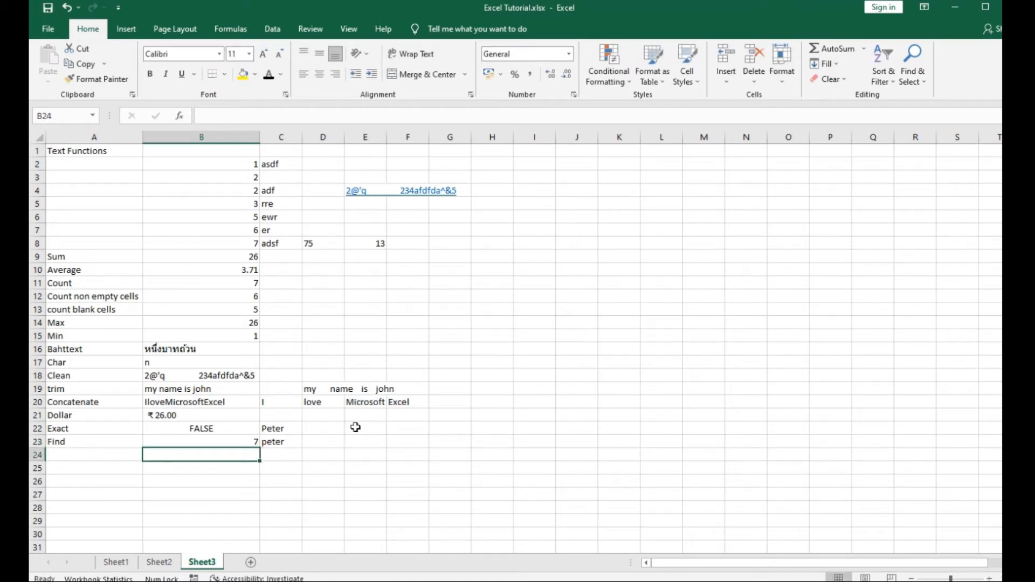
{"action": "left_click", "coordinate": [251, 442]}
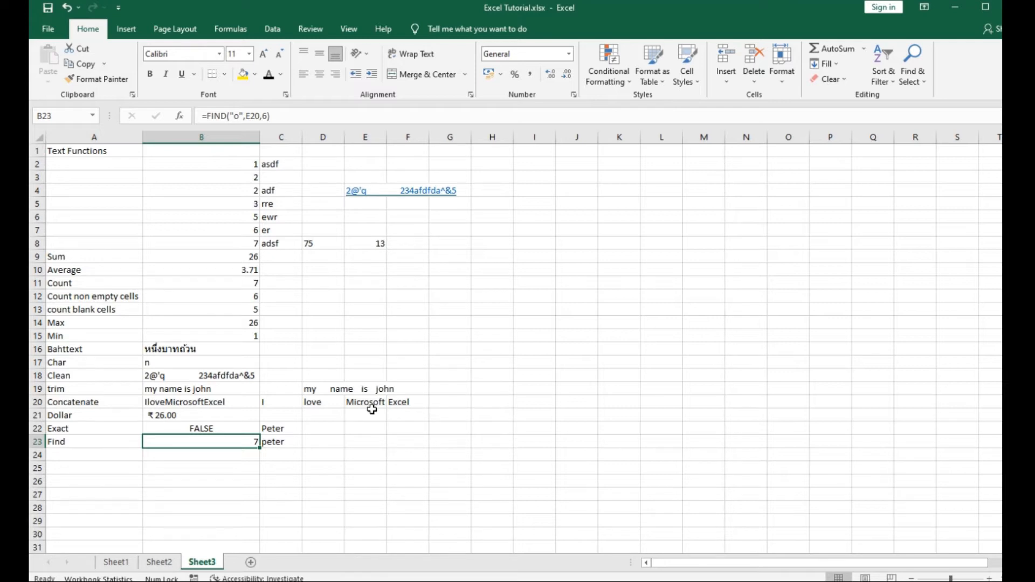
Step: Examine the FIND formula in B23, checking its referenced cell and start position
{"action": "double_click", "coordinate": [249, 447]}
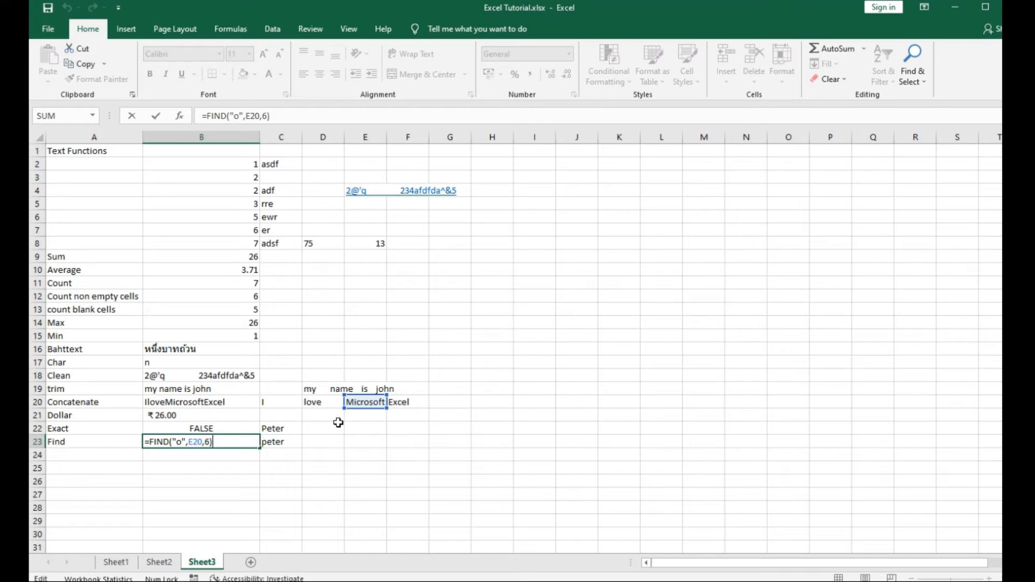
{"action": "key", "text": "Return"}
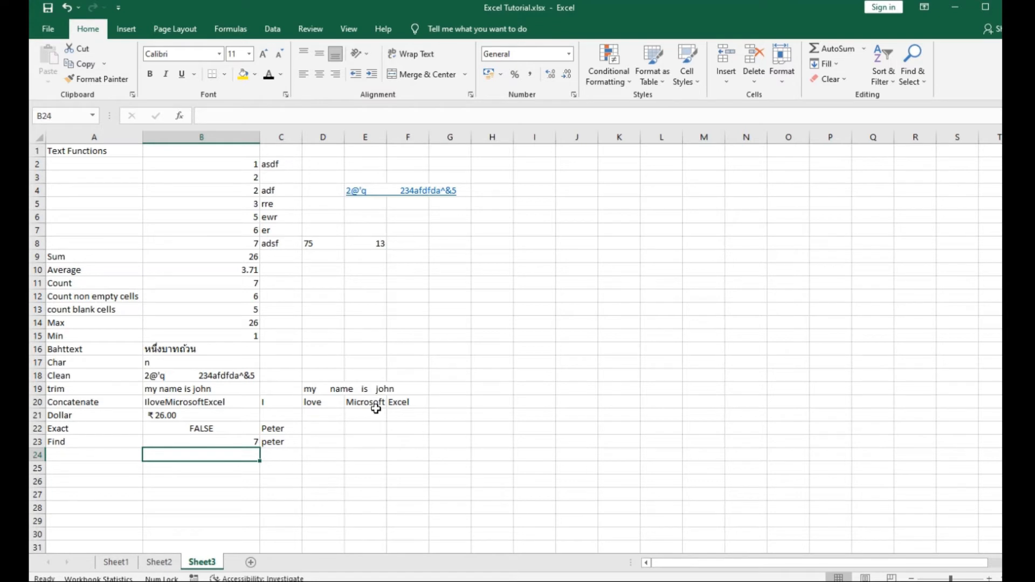
{"action": "double_click", "coordinate": [208, 441]}
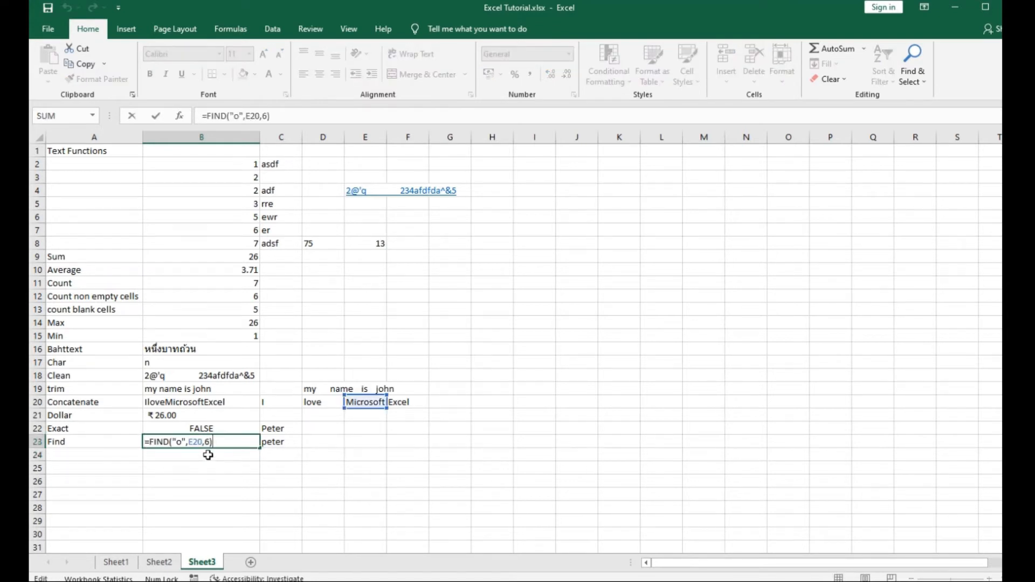
Step: Enter the label "Fixed" in A24 below Find
{"action": "left_click", "coordinate": [77, 454]}
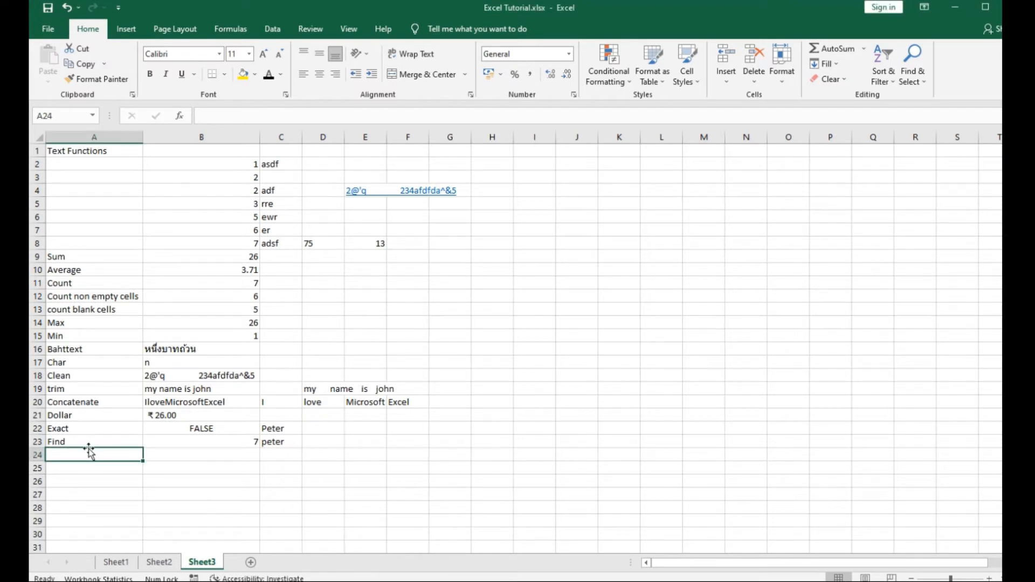
{"action": "type", "text": "Fixed"}
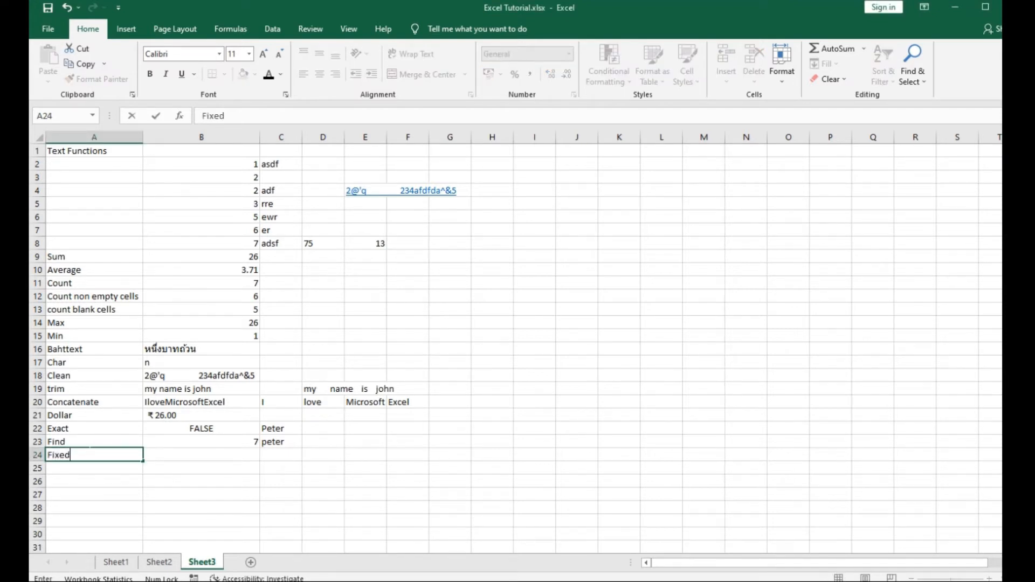
{"action": "key", "text": "Tab"}
{"action": "type", "text": "=fixe"}
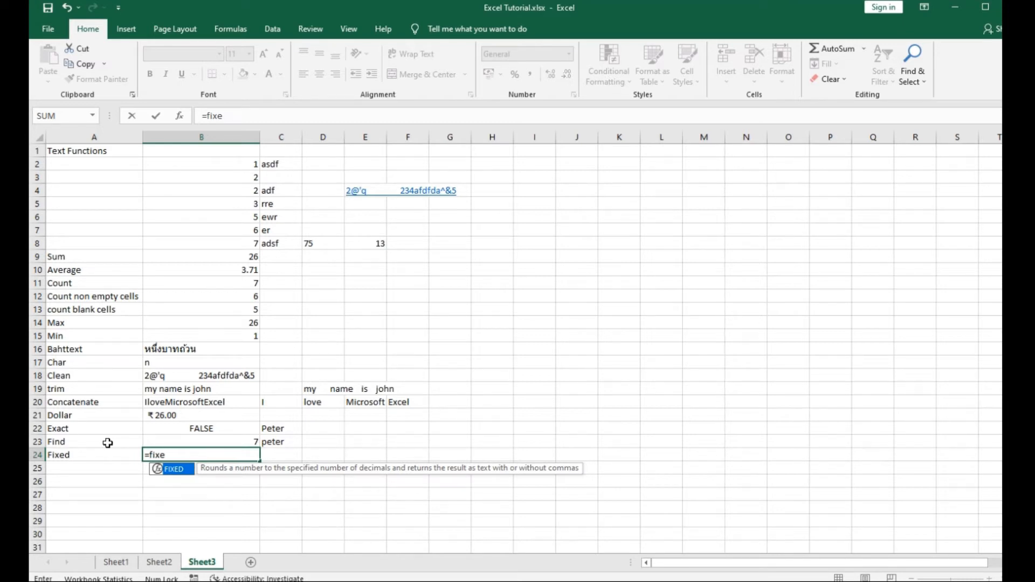
{"action": "key", "text": "Tab"}
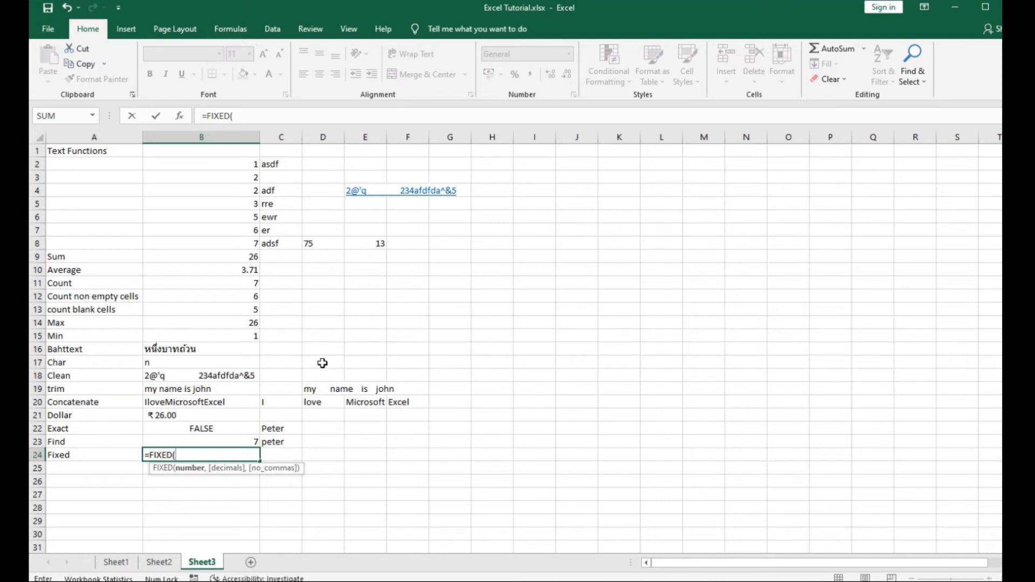
{"action": "key", "text": "Escape"}
{"action": "left_click", "coordinate": [467, 297]}
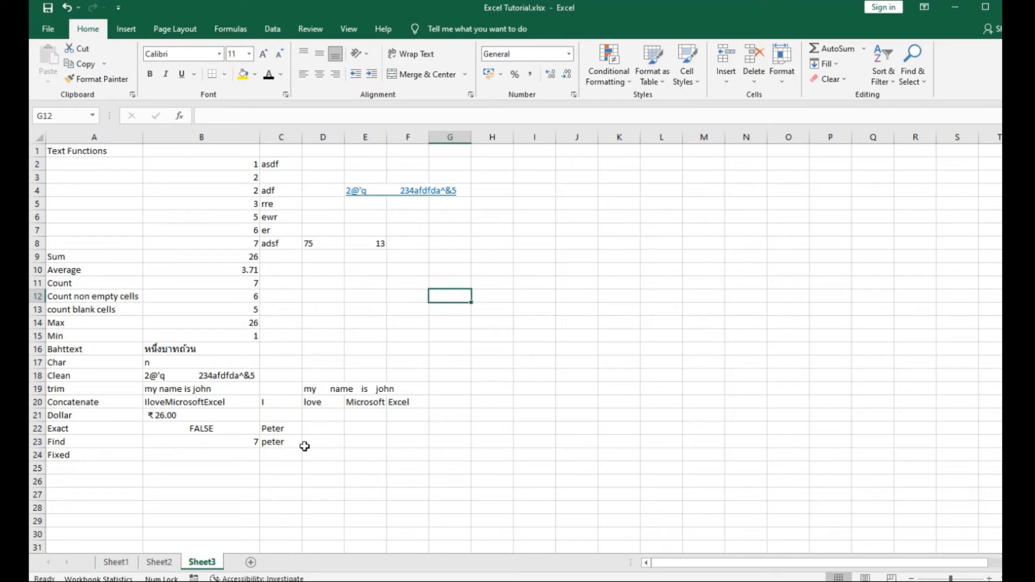
Step: Enter the sample number 265.356869214 in C24 and fit column C's width to its contents
{"action": "left_click", "coordinate": [288, 456]}
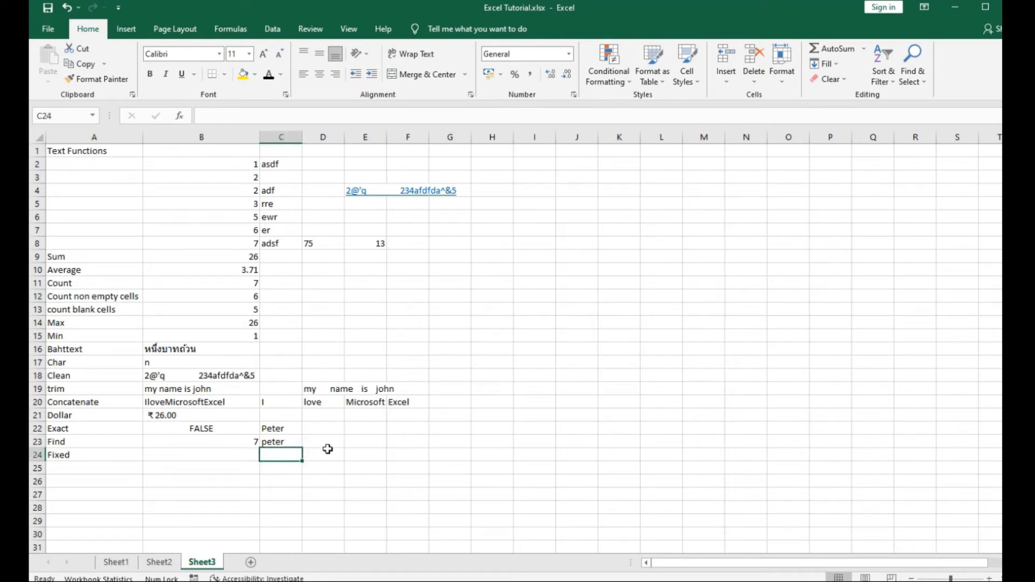
{"action": "type", "text": "265."}
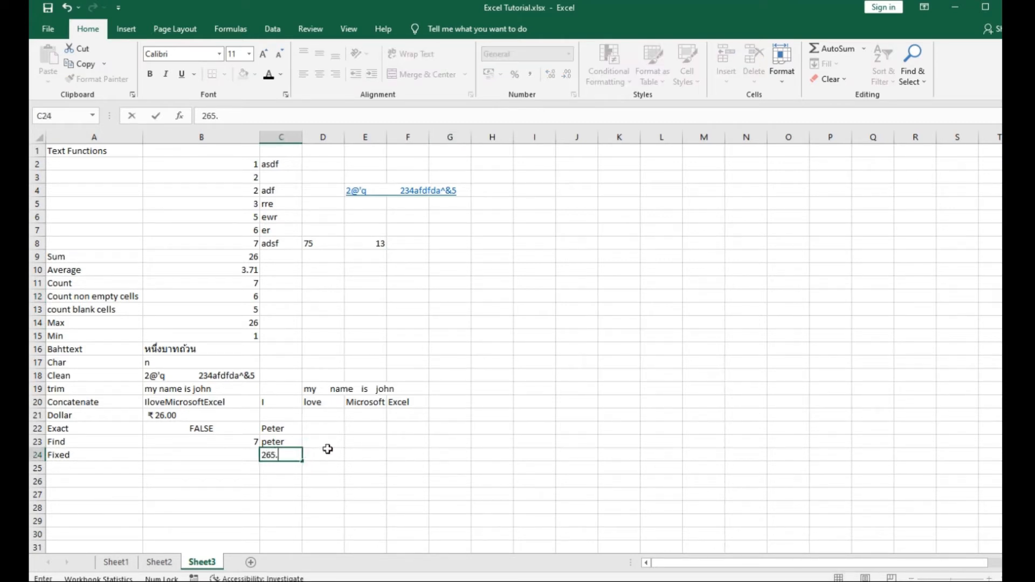
{"action": "type", "text": "356865534"}
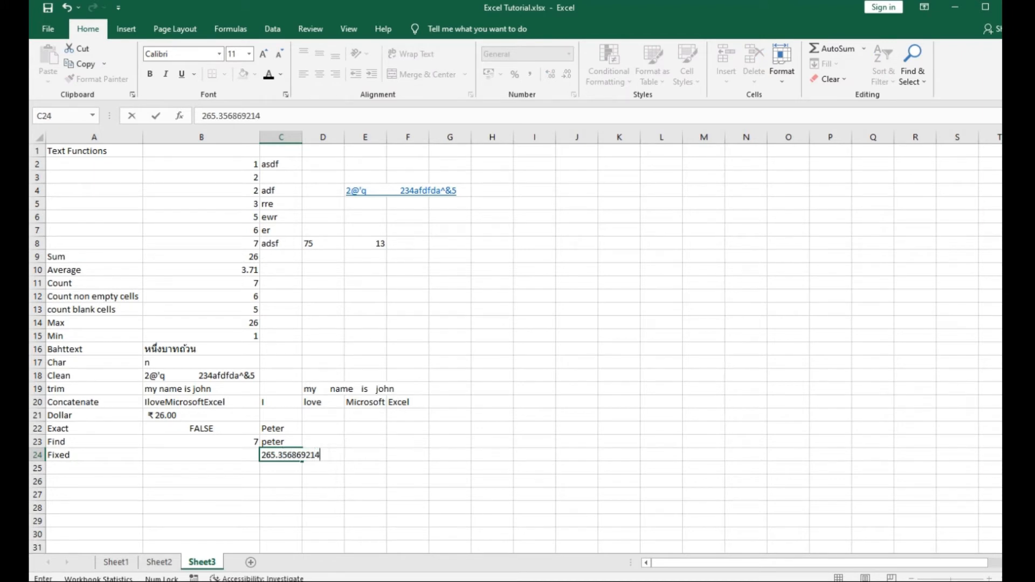
{"action": "key", "text": "Return"}
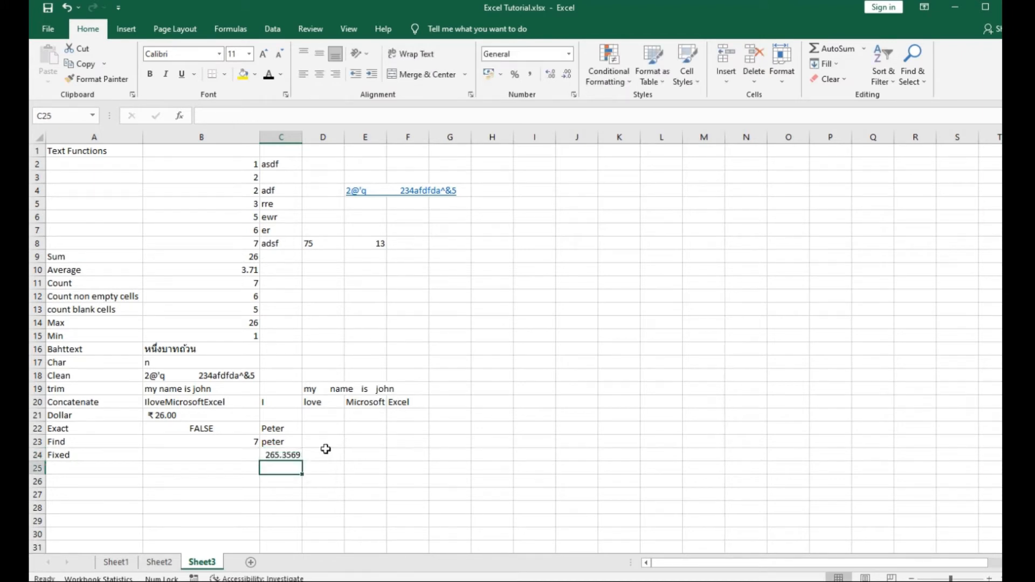
{"action": "double_click", "coordinate": [302, 137]}
Step: Build a FIXED formula in B24 that rounds C24 to 2 decimals, continuing to the no-commas argument: =FIXED(C24,2,
{"action": "left_click", "coordinate": [212, 456]}
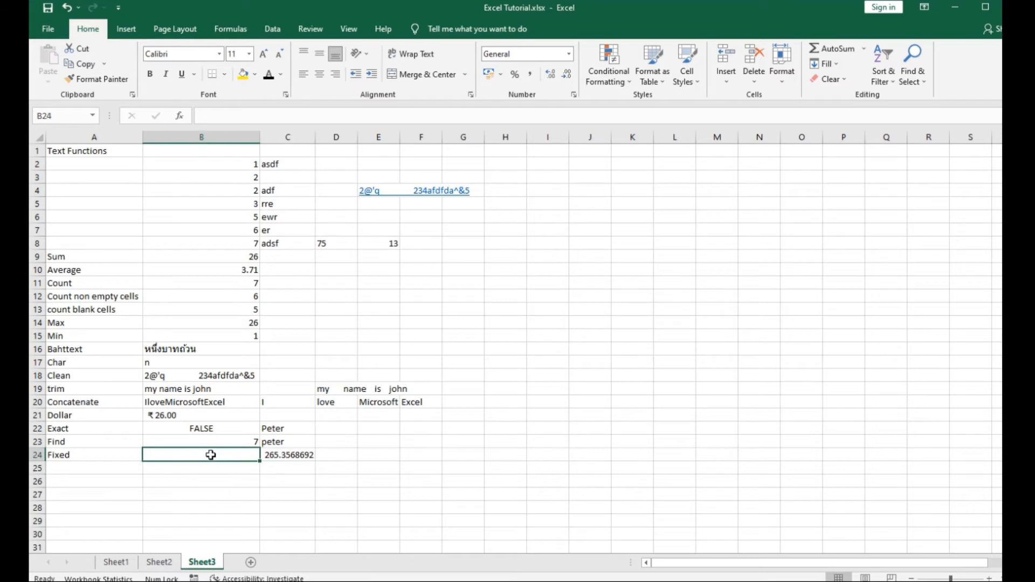
{"action": "type", "text": "=fixe"}
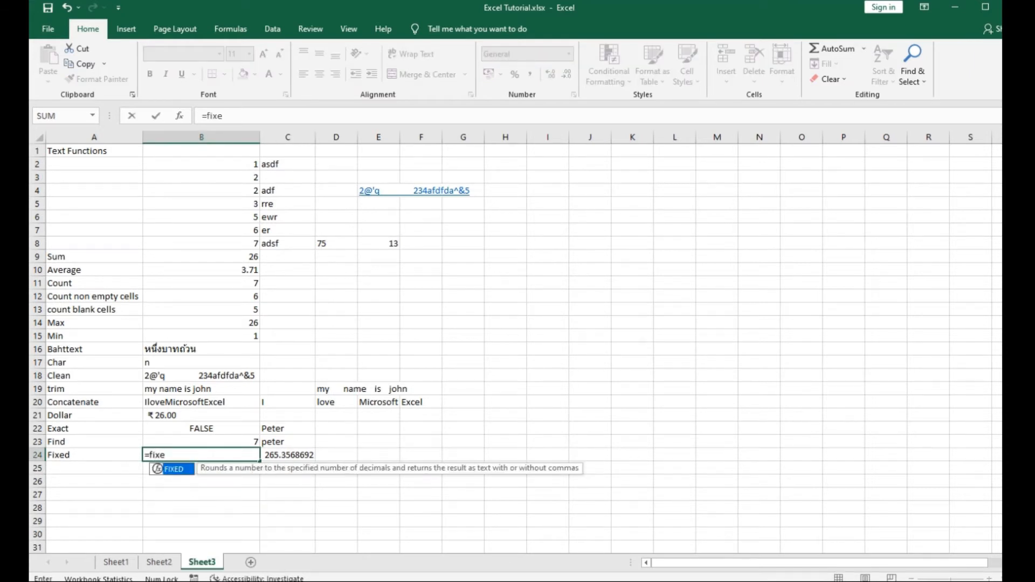
{"action": "key", "text": "Tab"}
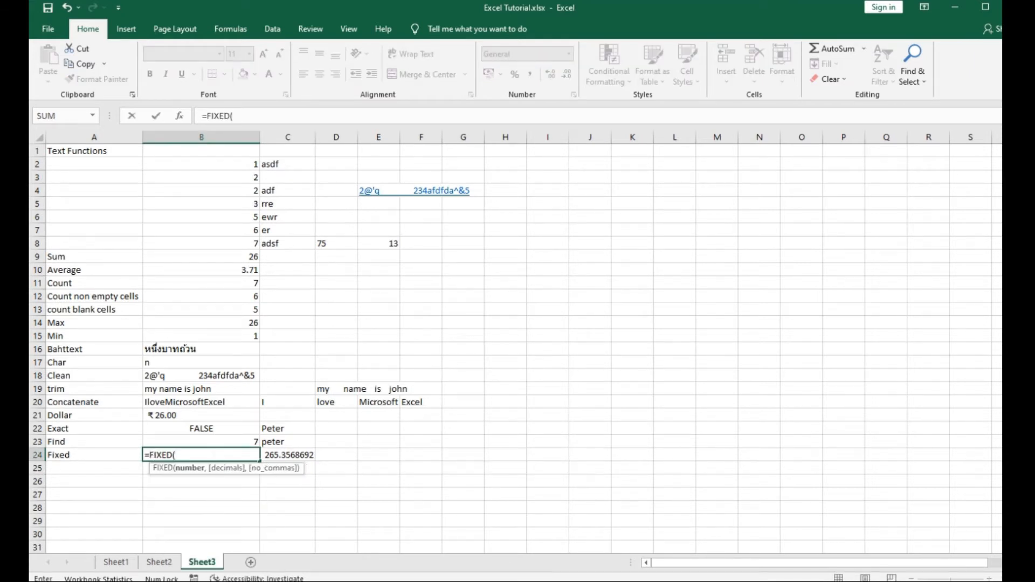
{"action": "left_click", "coordinate": [287, 455]}
{"action": "type", "text": ","}
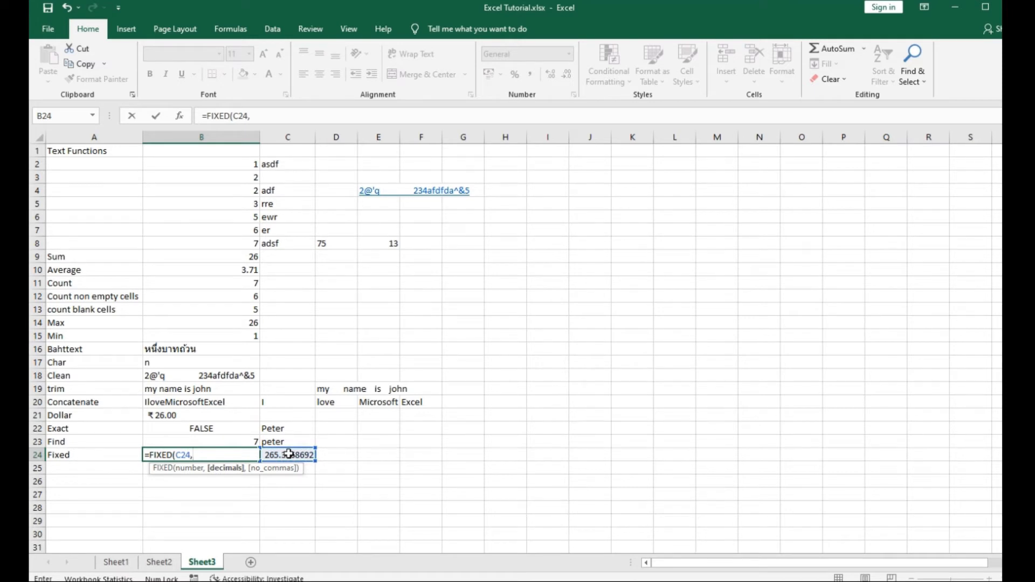
{"action": "type", "text": "2,"}
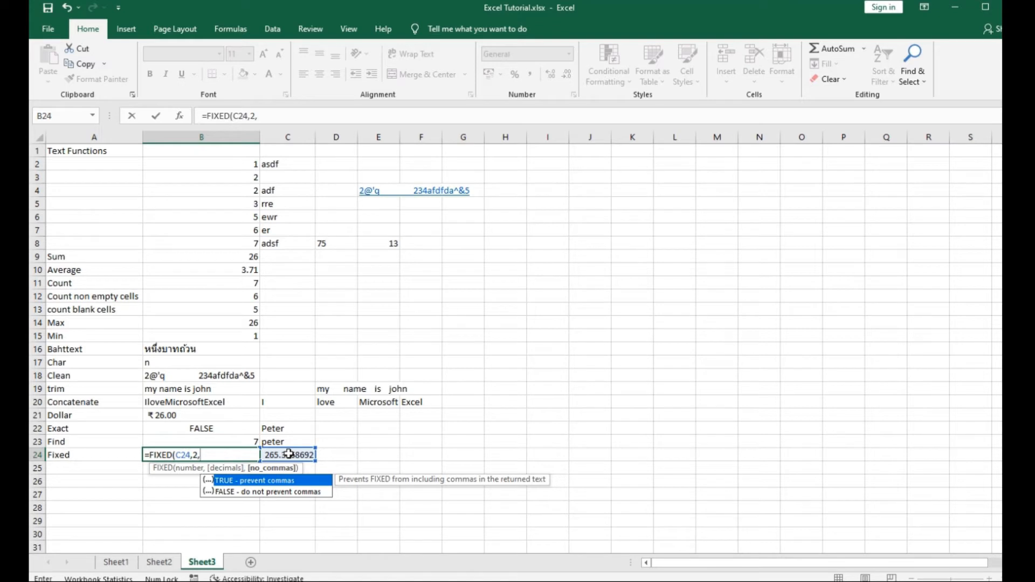
Step: Complete the FIXED formula in B24 with TRUE as the no-commas argument: =FIXED(C24,2,TRUE)
{"action": "type", "text": "TRUE)"}
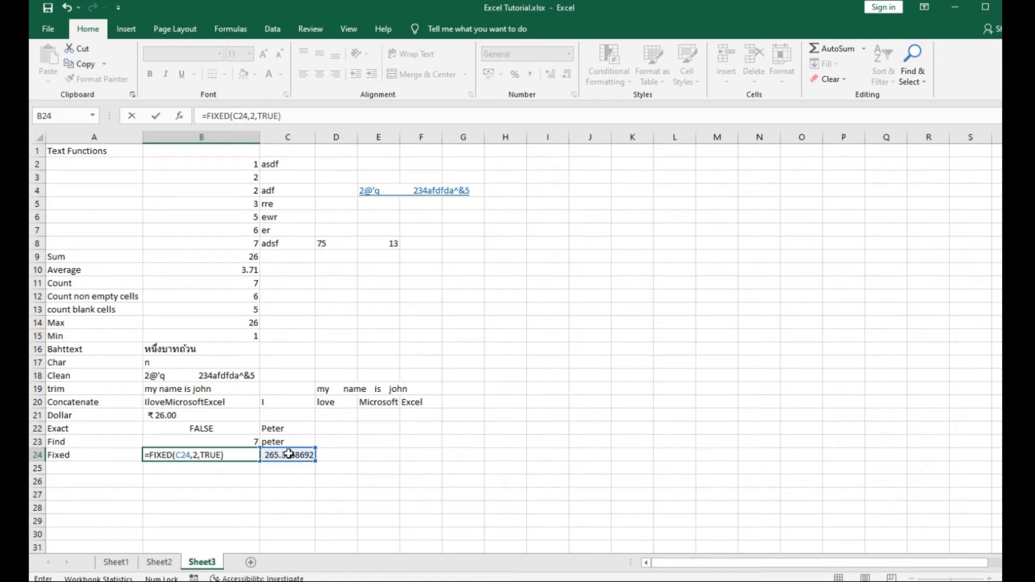
{"action": "key", "text": "Return"}
{"action": "key", "text": "Up"}
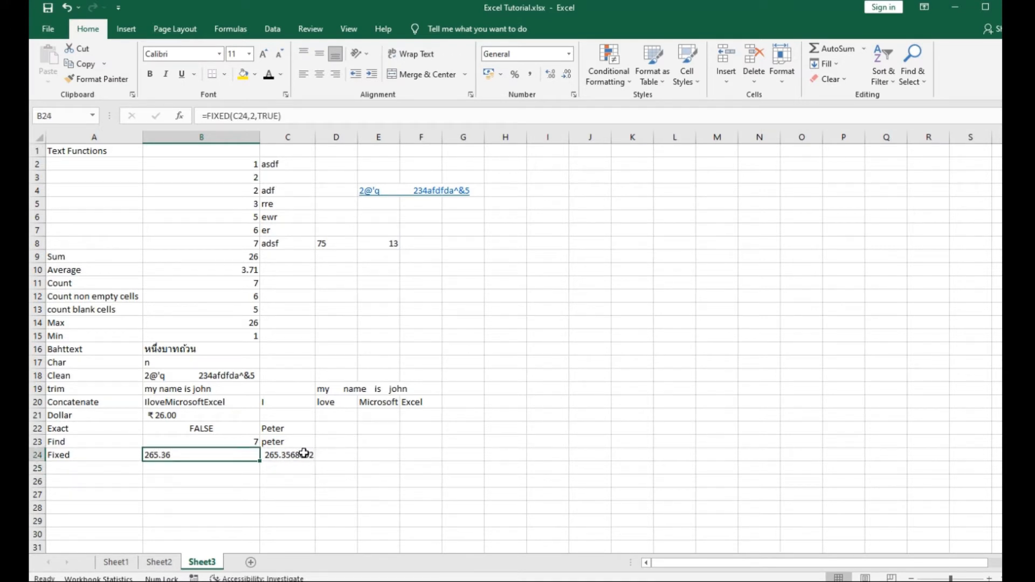
Step: Lengthen the sample number in C24 to 656535265.356869214 by adding 656535 in front of it
{"action": "double_click", "coordinate": [296, 453]}
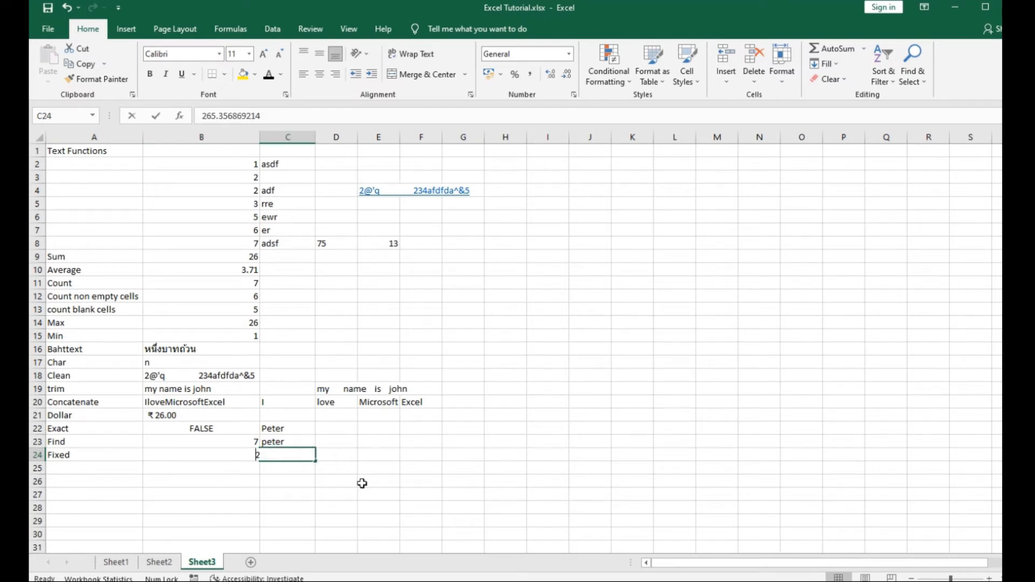
{"action": "type", "text": "656535"}
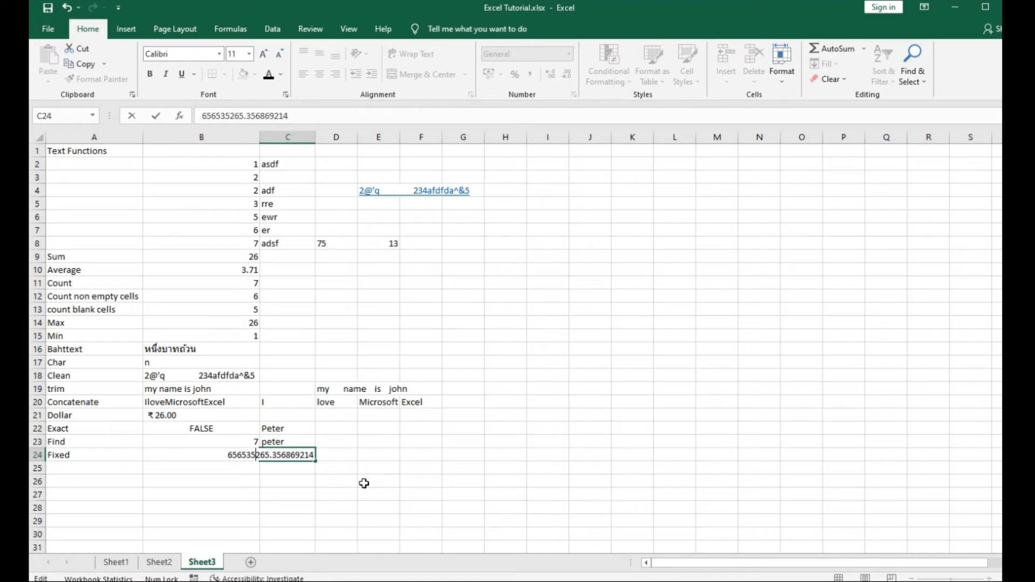
{"action": "key", "text": "Return"}
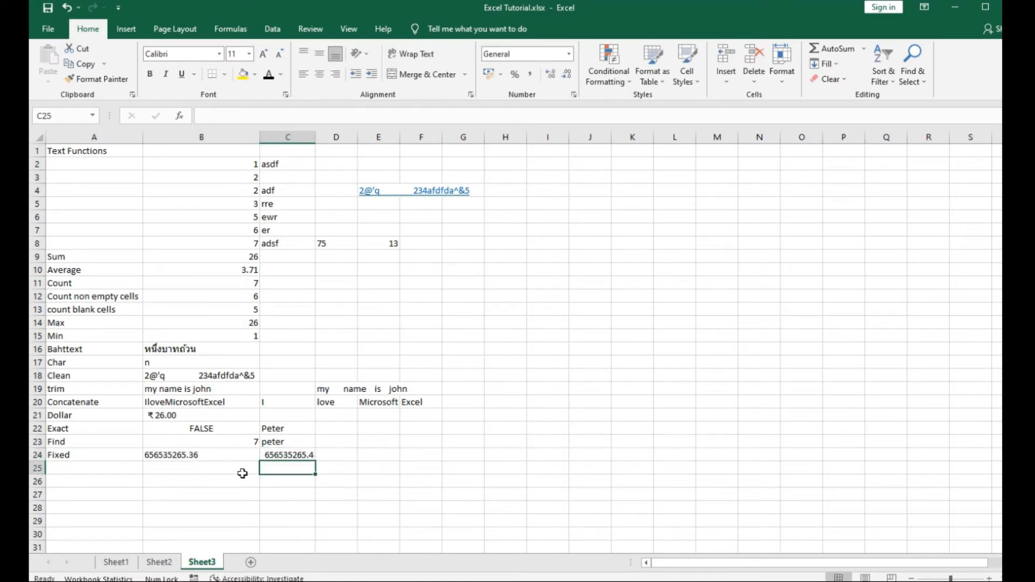
Step: Change the no-commas argument of the FIXED formula in B24 to FALSE: =FIXED(C24,2,FALSE)
{"action": "left_click", "coordinate": [215, 455]}
{"action": "double_click", "coordinate": [215, 455]}
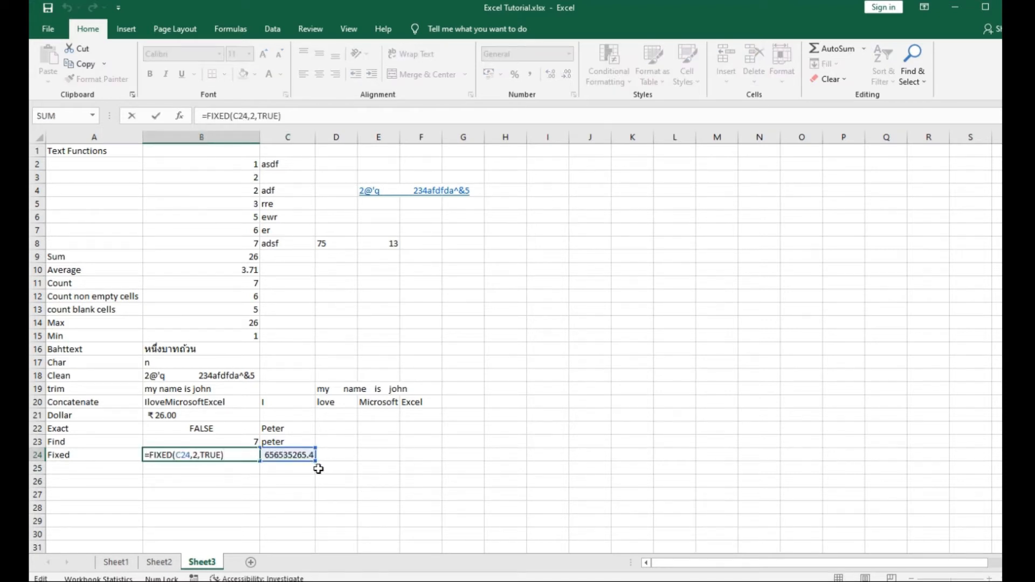
{"action": "key", "text": "BackSpace"}
{"action": "key", "text": "BackSpace"}
{"action": "key", "text": "BackSpace"}
{"action": "key", "text": "BackSpace"}
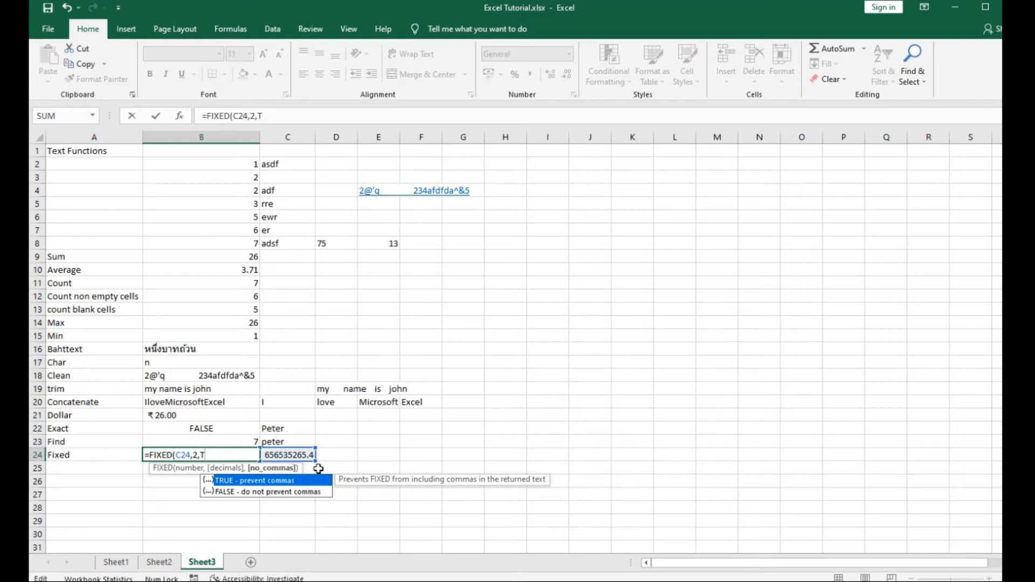
{"action": "key", "text": "BackSpace"}
{"action": "type", "text": "fas"}
{"action": "key", "text": "BackSpace"}
{"action": "key", "text": "BackSpace"}
{"action": "key", "text": "BackSpace"}
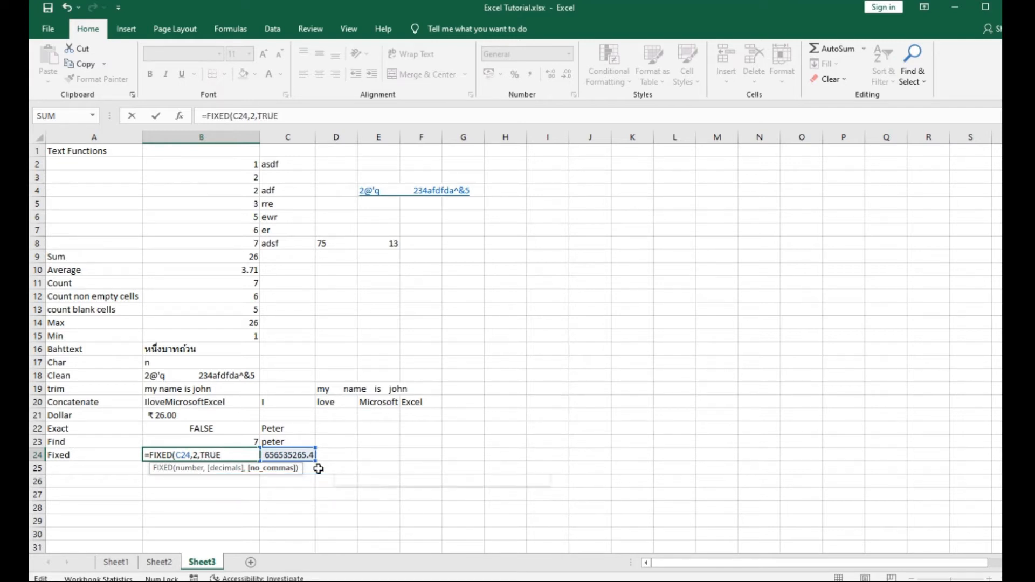
{"action": "type", "text": "fas"}
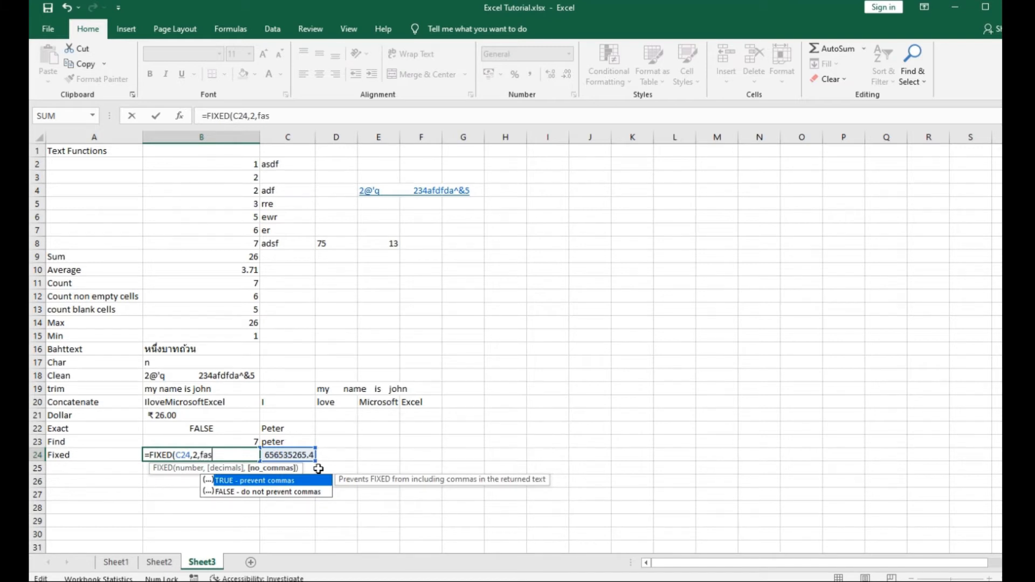
{"action": "key", "text": "Tab"}
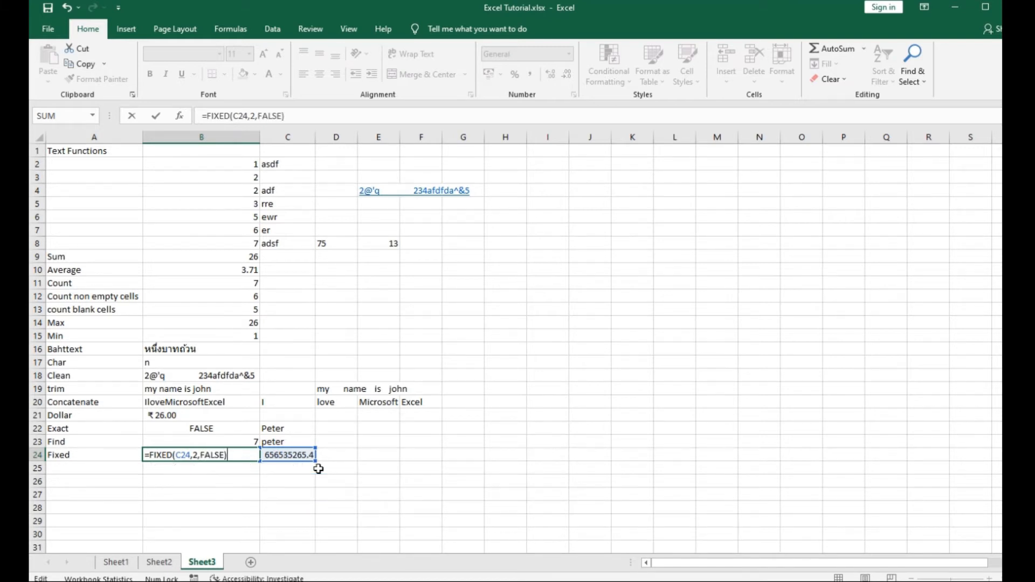
{"action": "key", "text": "Return"}
{"action": "left_click", "coordinate": [214, 456]}
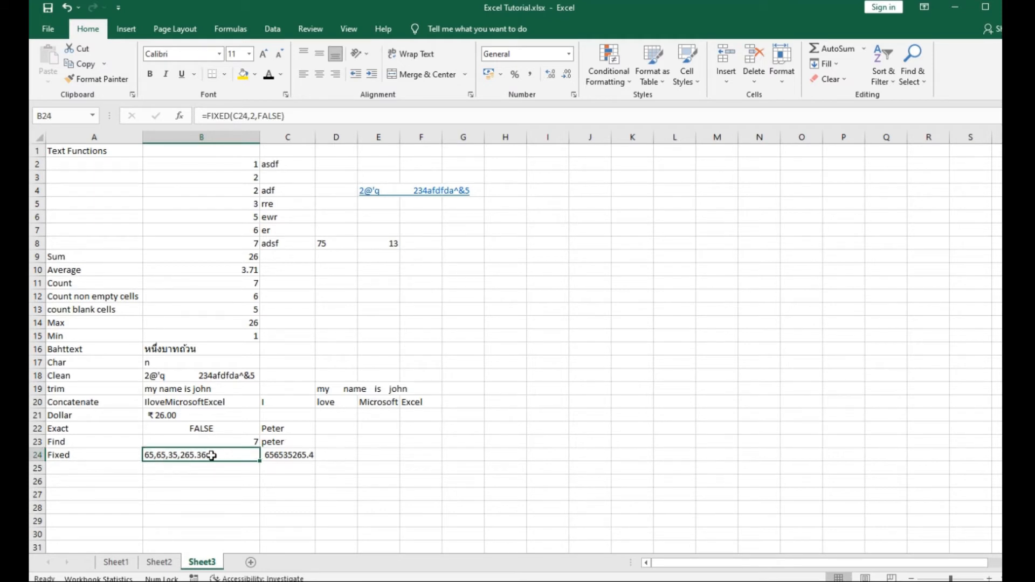
Step: Enter the label "Left" in A25 below Fixed
{"action": "left_click", "coordinate": [94, 454]}
{"action": "left_click", "coordinate": [112, 469]}
{"action": "type", "text": "Left"}
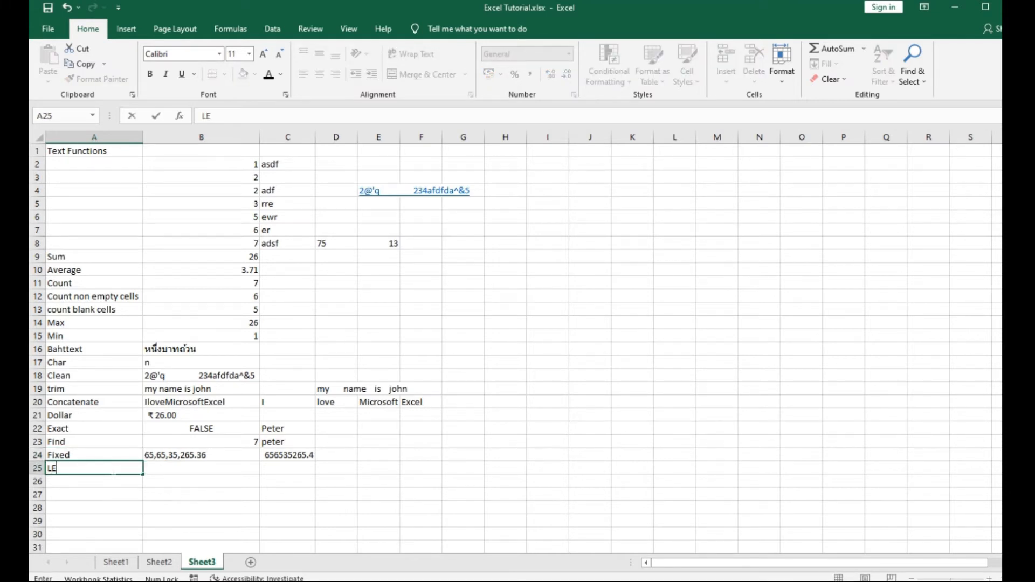
{"action": "key", "text": "Tab"}
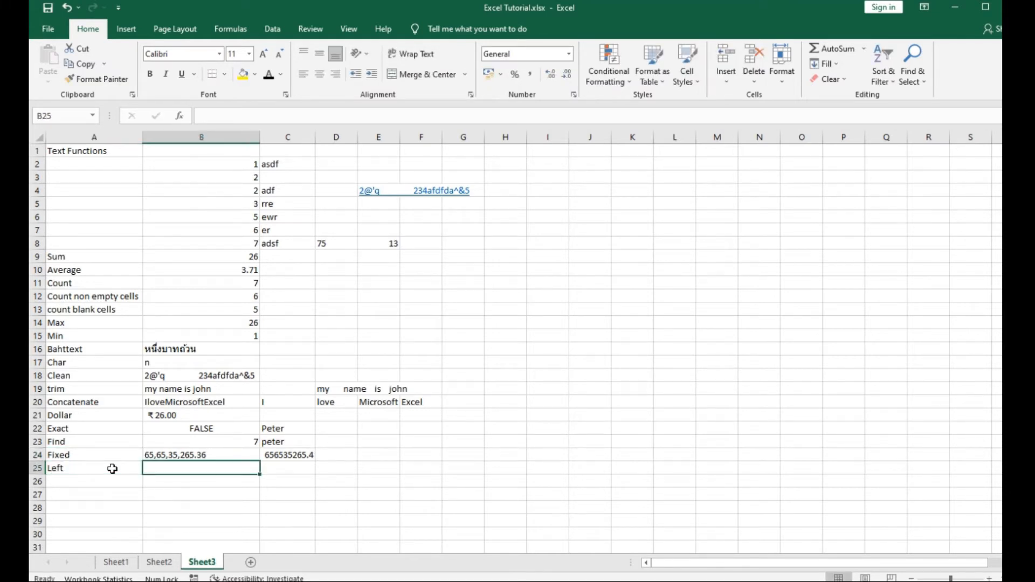
Step: Enter a LEFT formula in B25 that extracts the first 2 characters of E20: =LEFT(E20,2)
{"action": "type", "text": "=LEFT("}
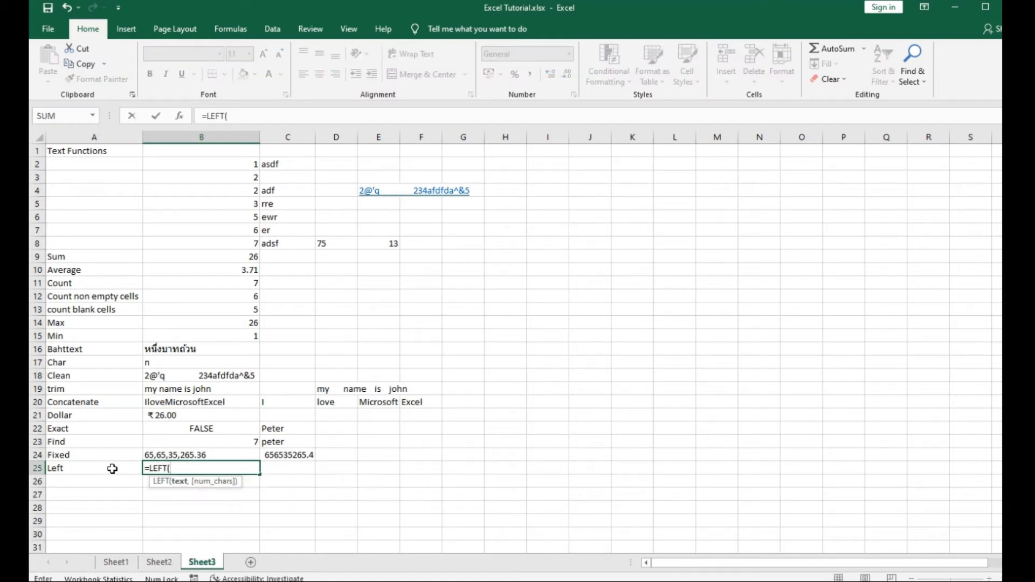
{"action": "key", "text": "BackSpace"}
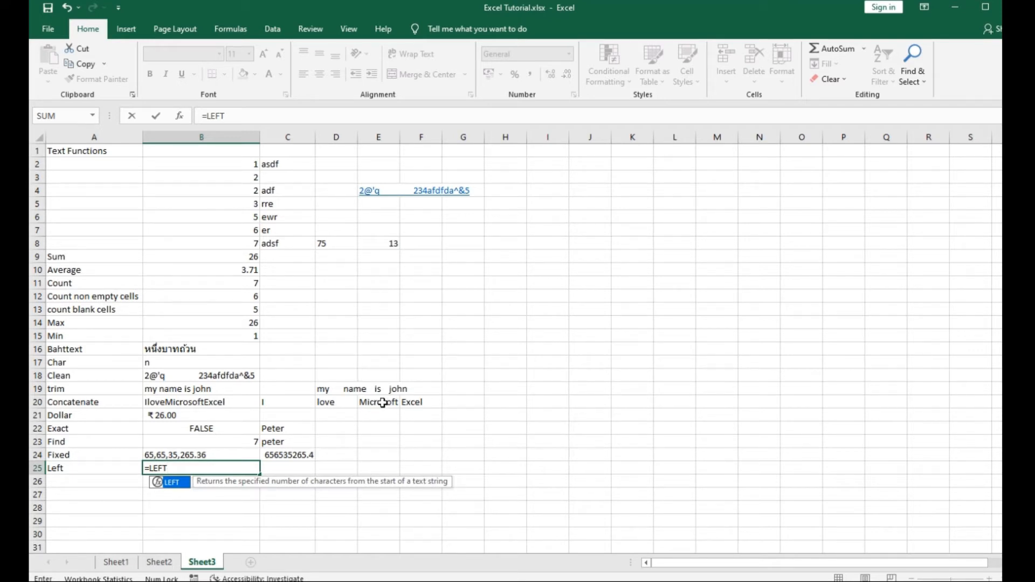
{"action": "type", "text": "("}
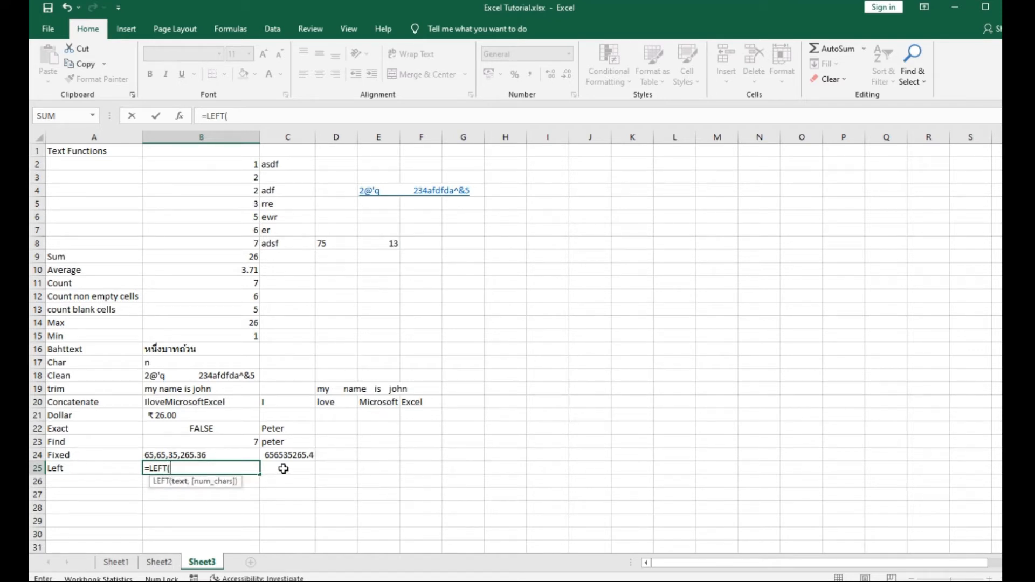
{"action": "left_click", "coordinate": [380, 401]}
{"action": "type", "text": ","}
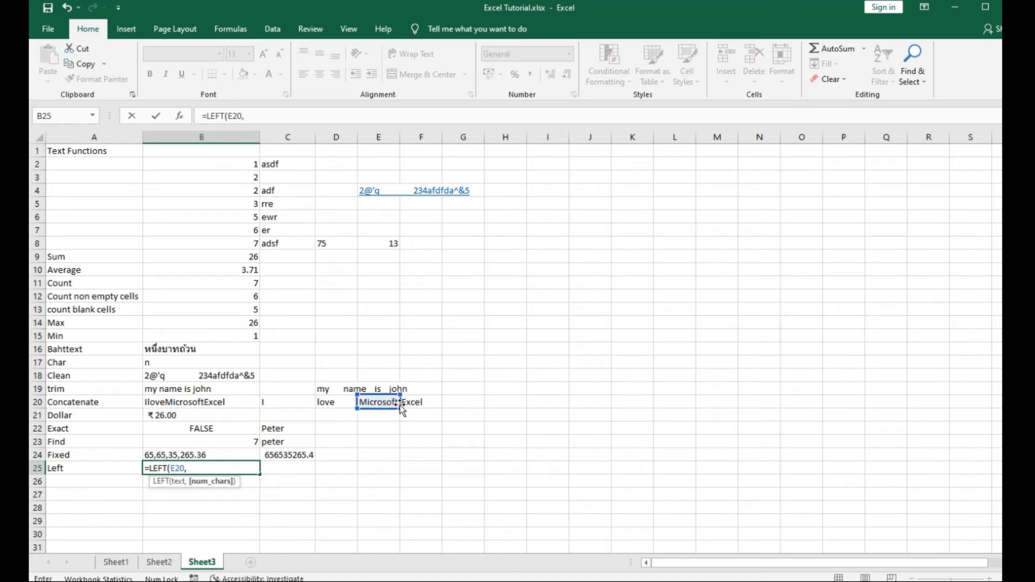
{"action": "type", "text": "2)"}
{"action": "key", "text": "Return"}
{"action": "key", "text": "Up"}
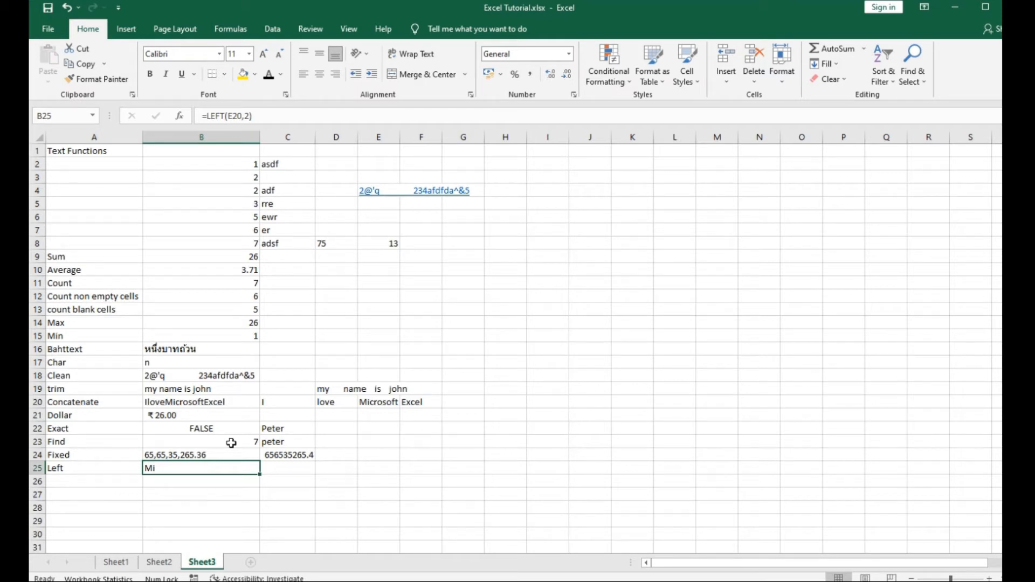
Step: Enter a sample three-part full name in F22 and fit column F's width to its contents
{"action": "left_click", "coordinate": [425, 426]}
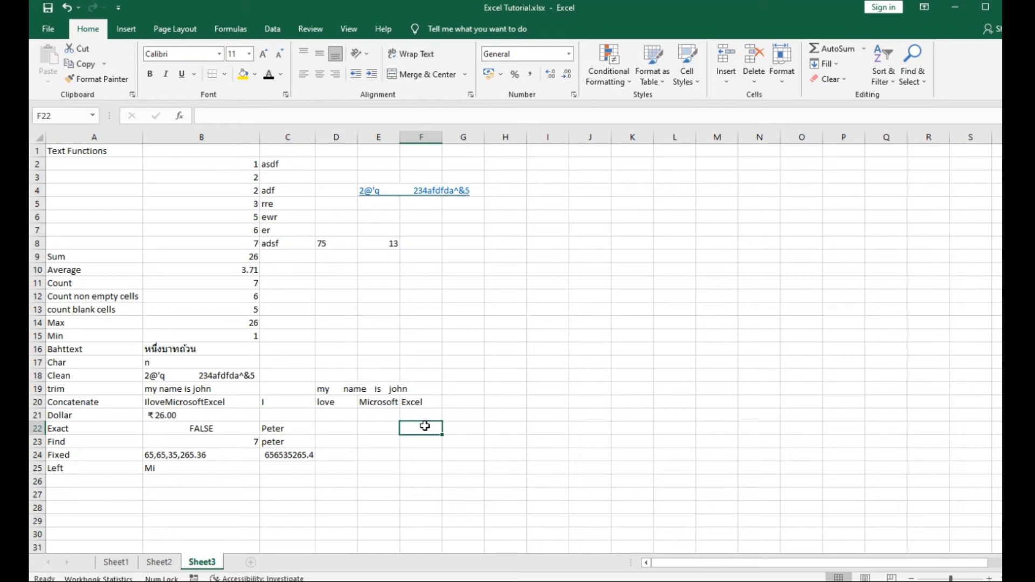
{"action": "type", "text": "Jo"}
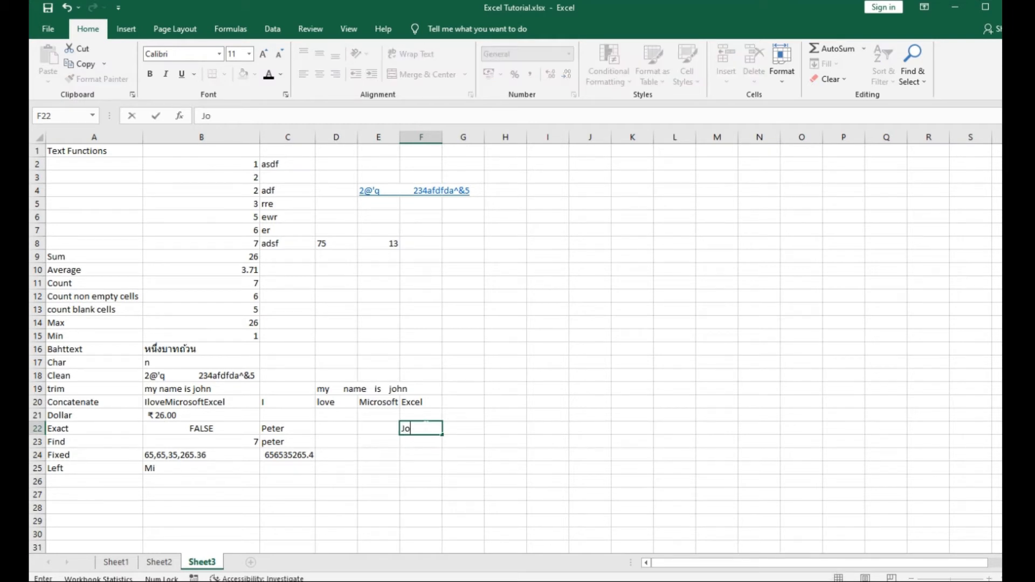
{"action": "type", "text": "hn Peter Smith"}
{"action": "key", "text": "Return"}
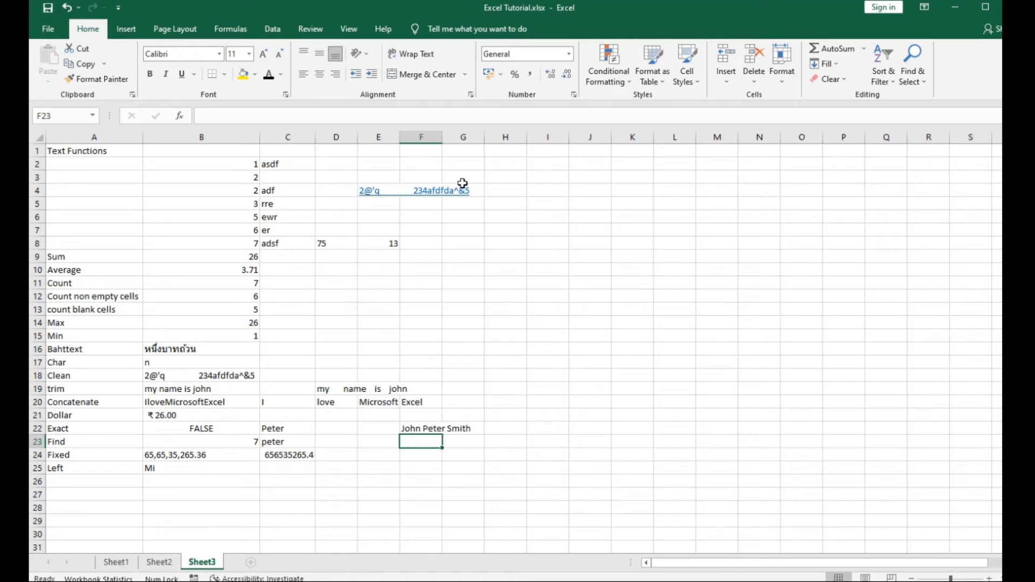
{"action": "double_click", "coordinate": [442, 137]}
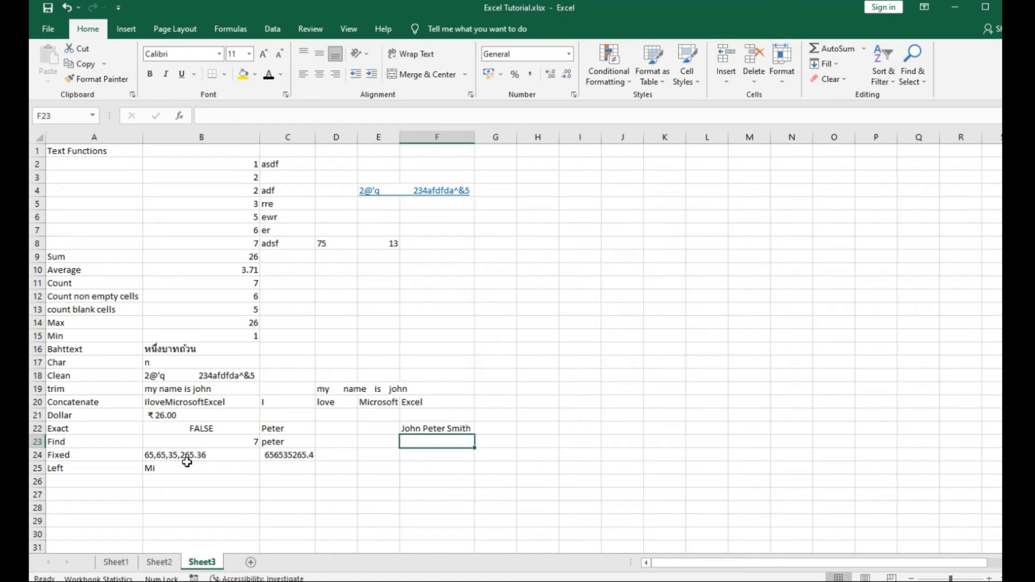
Step: Enter a MID formula in A26 that extracts 3 characters of F22 starting at position 1: =MID(F22,1,3)
{"action": "left_click", "coordinate": [69, 481]}
{"action": "type", "text": "=mid"}
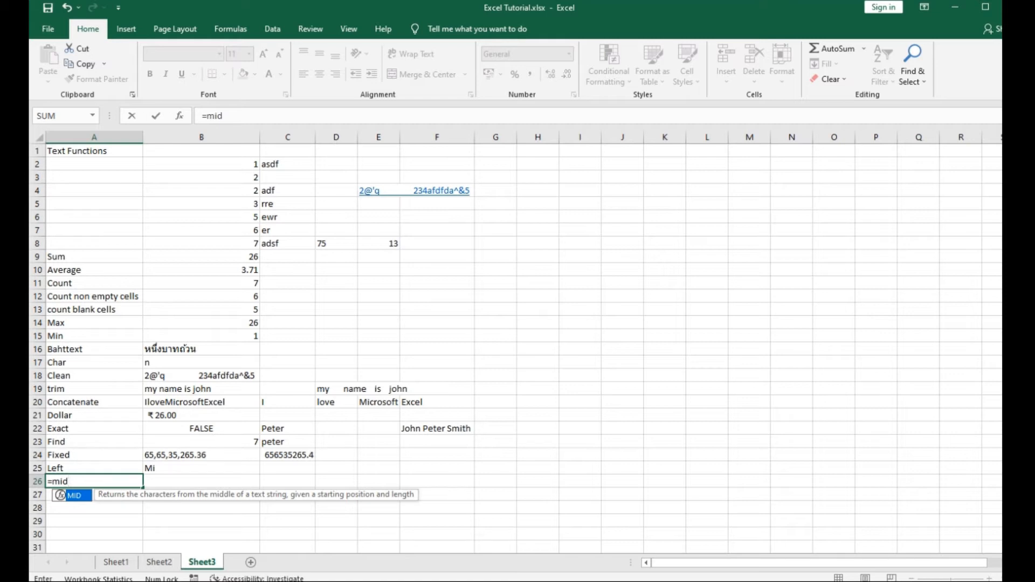
{"action": "key", "text": "Tab"}
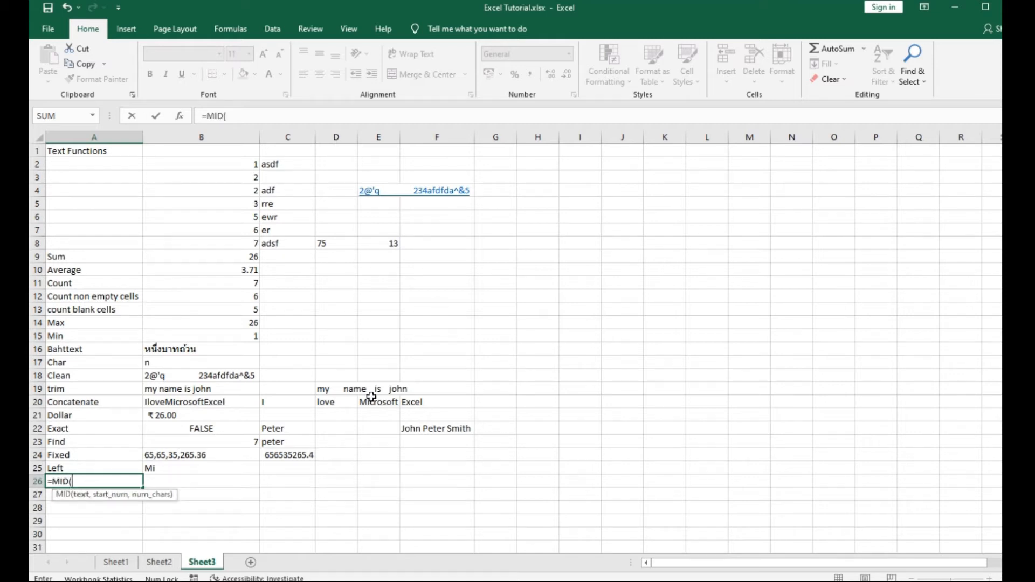
{"action": "left_click", "coordinate": [426, 428]}
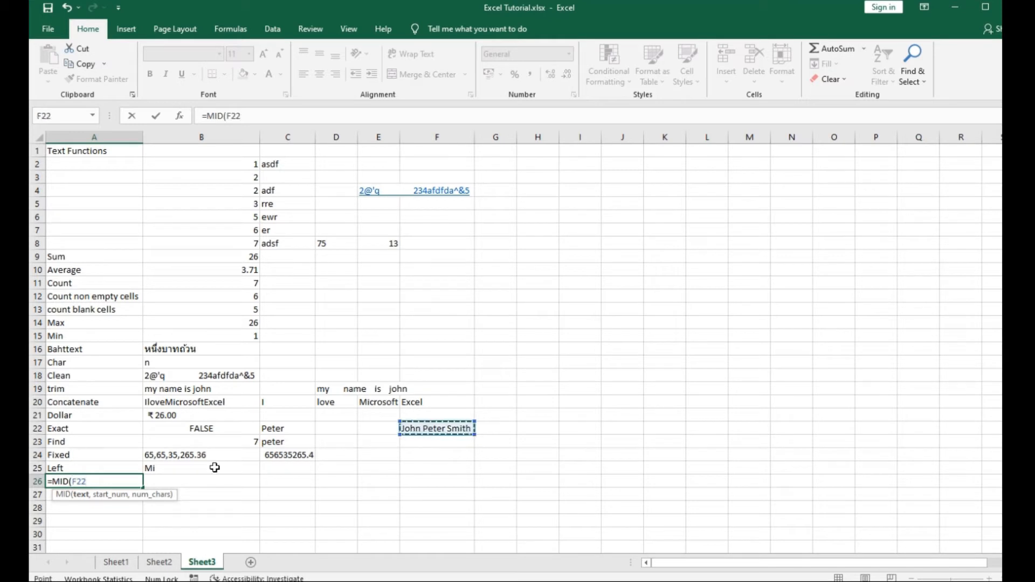
{"action": "type", "text": ","}
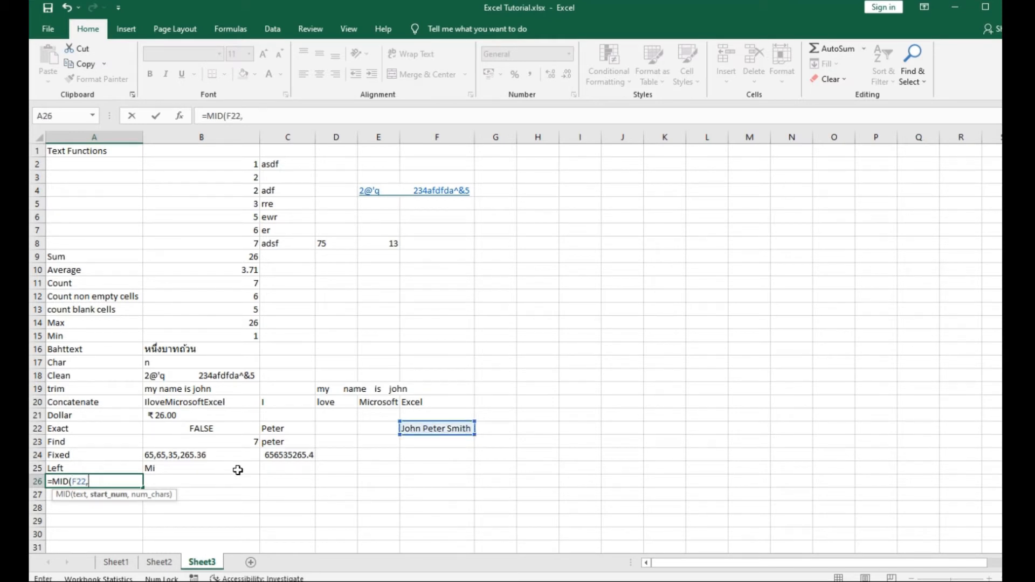
{"action": "type", "text": "1,"}
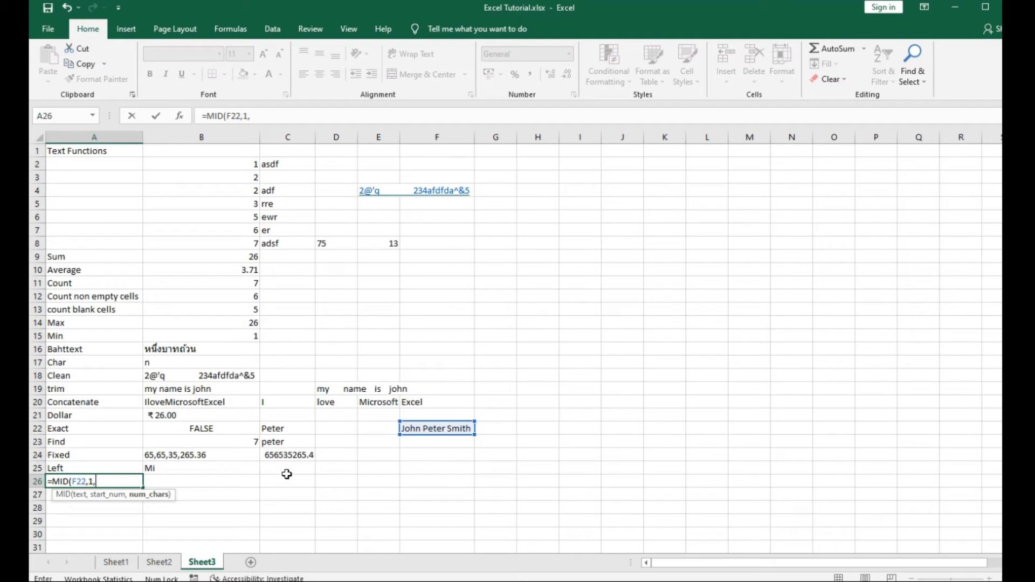
{"action": "type", "text": "3)"}
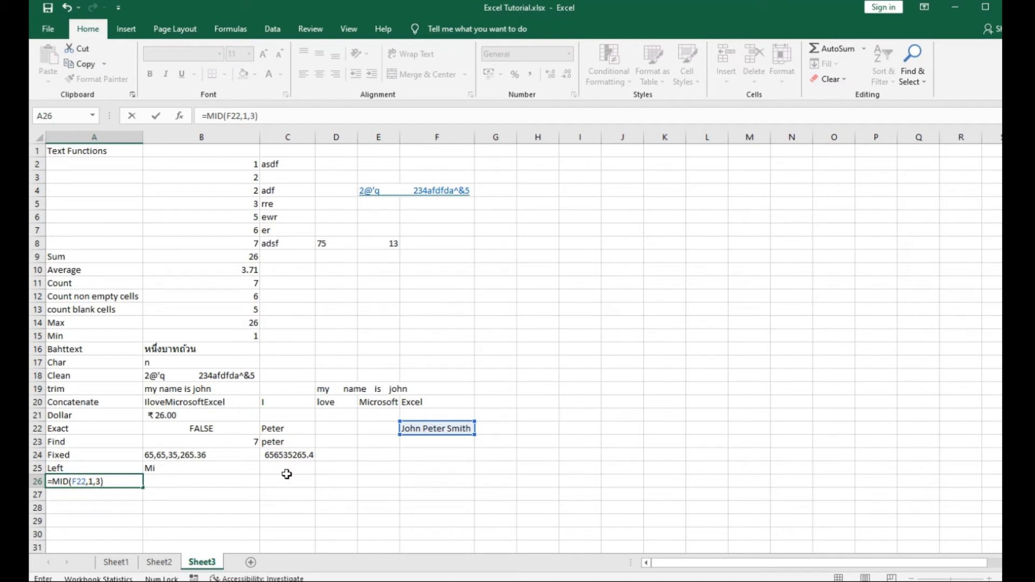
{"action": "key", "text": "Return"}
Step: Transfer the formula =MID(F22,1,3) from A26 to B26 and replace A26 with the label "Mid"
{"action": "key", "text": "Up"}
{"action": "key", "text": "ctrl+c"}
{"action": "key", "text": "Right"}
{"action": "key", "text": "ctrl+v"}
{"action": "key", "text": "Left"}
{"action": "type", "text": "Mid"}
{"action": "key", "text": "Return"}
{"action": "key", "text": "Up"}
{"action": "key", "text": "Right"}
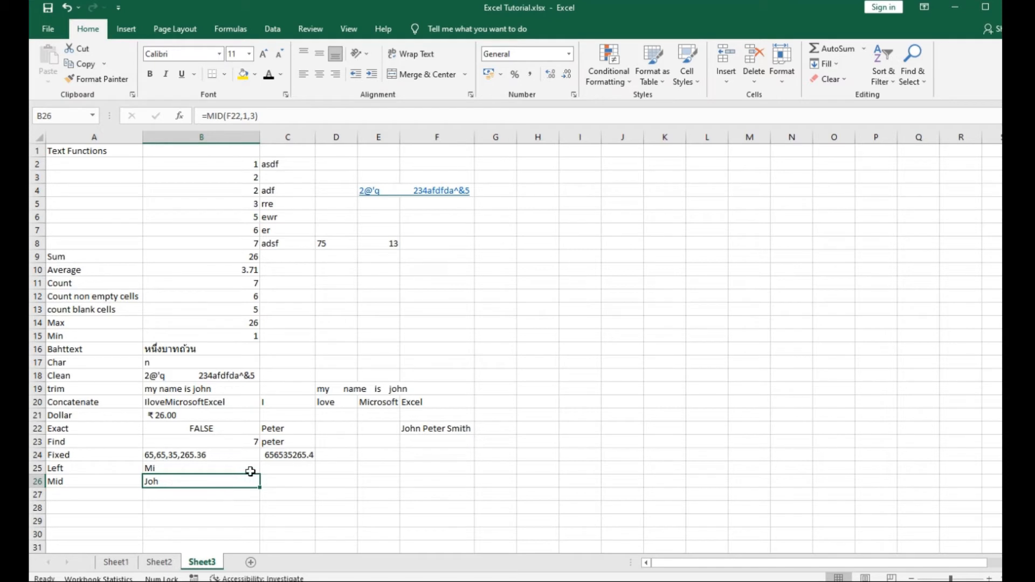
Step: Set the start position of the MID formula in B26 to 6: =MID(F22,6,3)
{"action": "key", "text": "F2"}
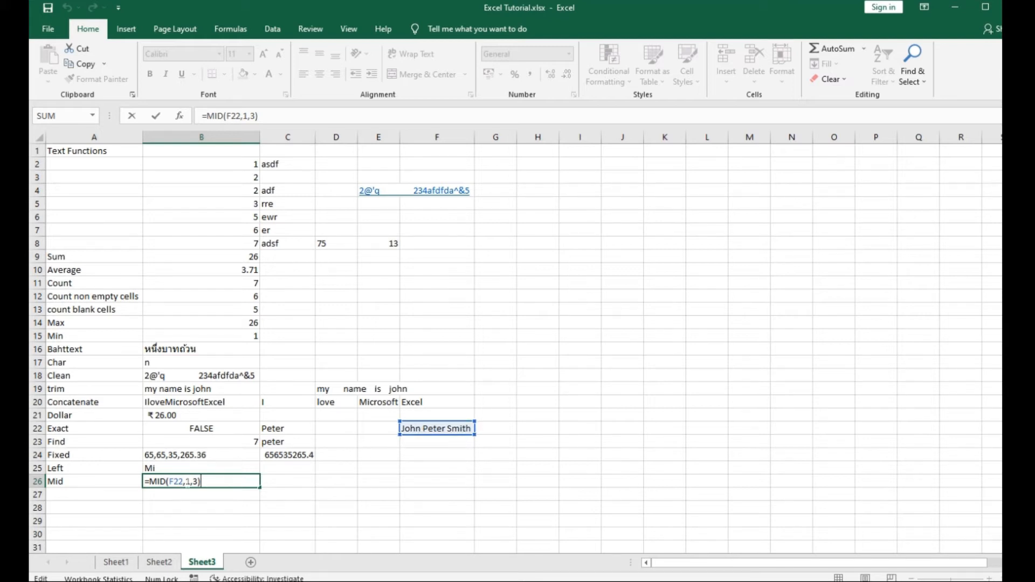
{"action": "left_click", "coordinate": [187, 482]}
{"action": "key", "text": "Delete"}
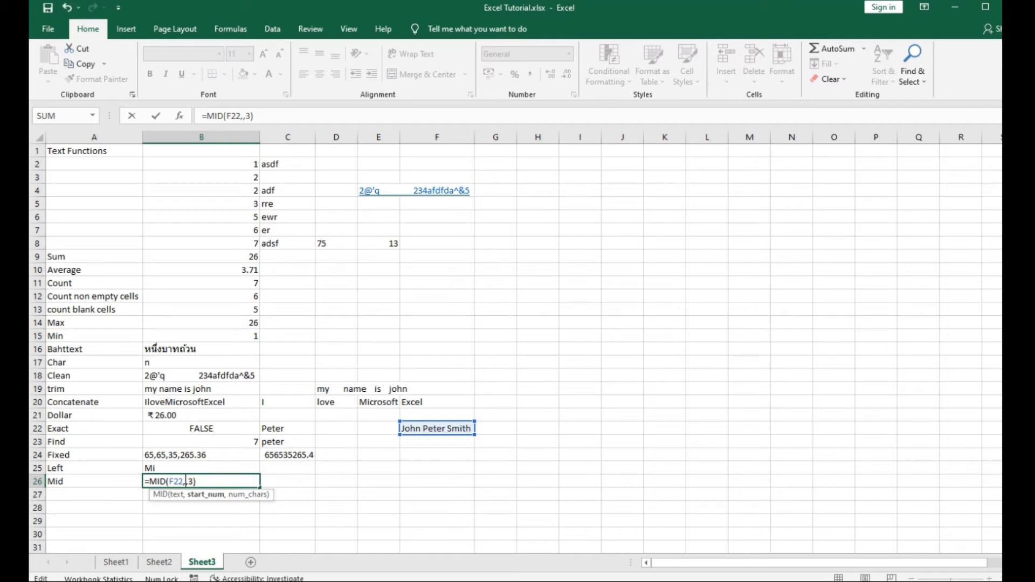
{"action": "type", "text": "6"}
{"action": "key", "text": "Return"}
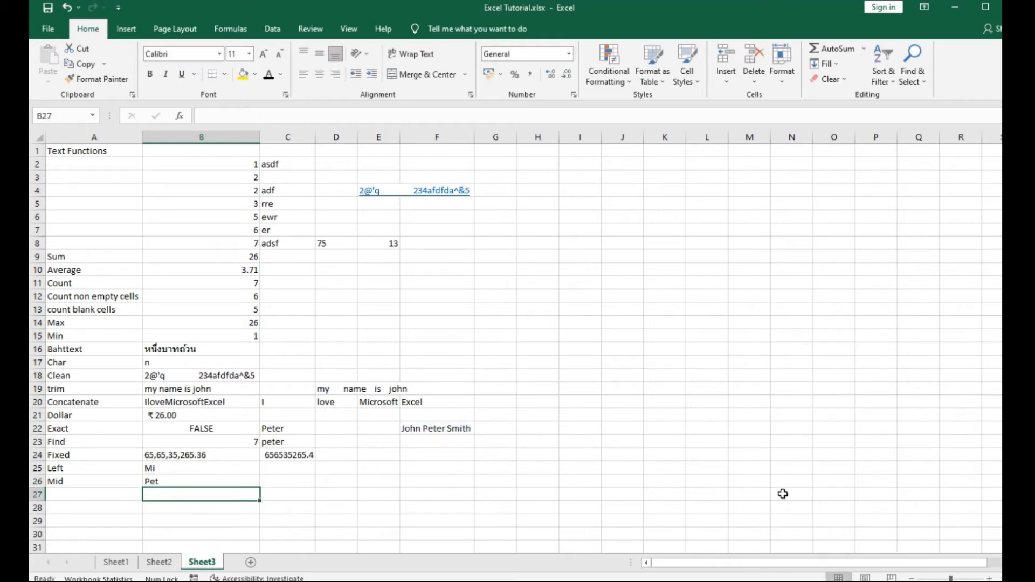
{"action": "left_click", "coordinate": [176, 482]}
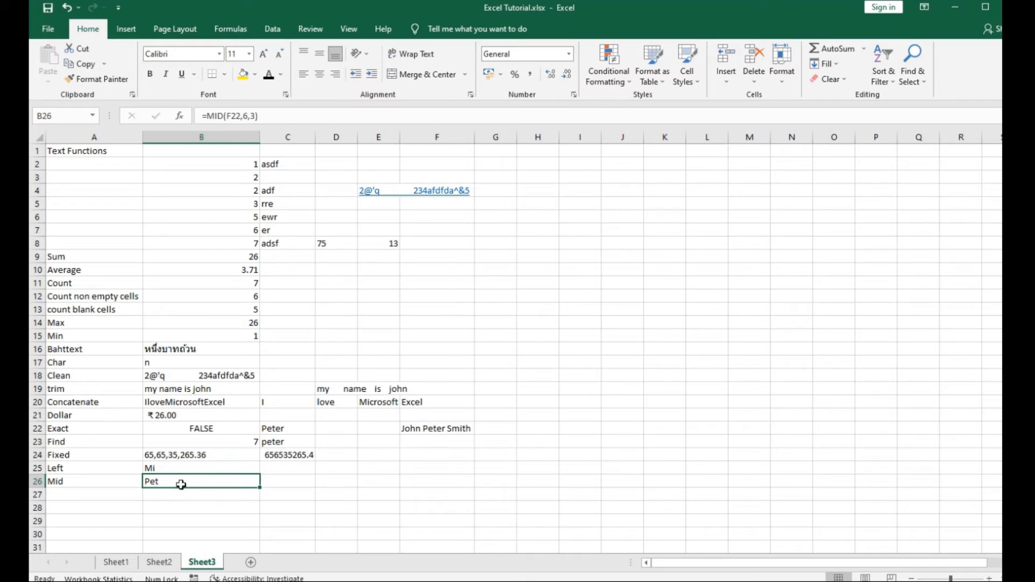
Step: Label A27 "Right" and extract the last 4 characters of E20 in B27 with =RIGHT(E20,4)
{"action": "left_click", "coordinate": [89, 497]}
{"action": "type", "text": "Right"}
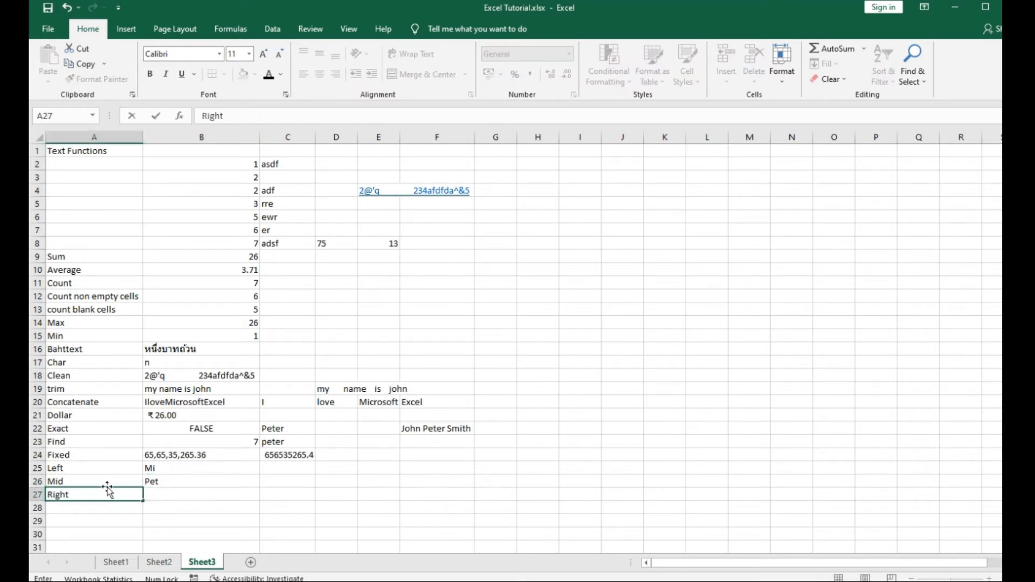
{"action": "key", "text": "Tab"}
{"action": "type", "text": "=right"}
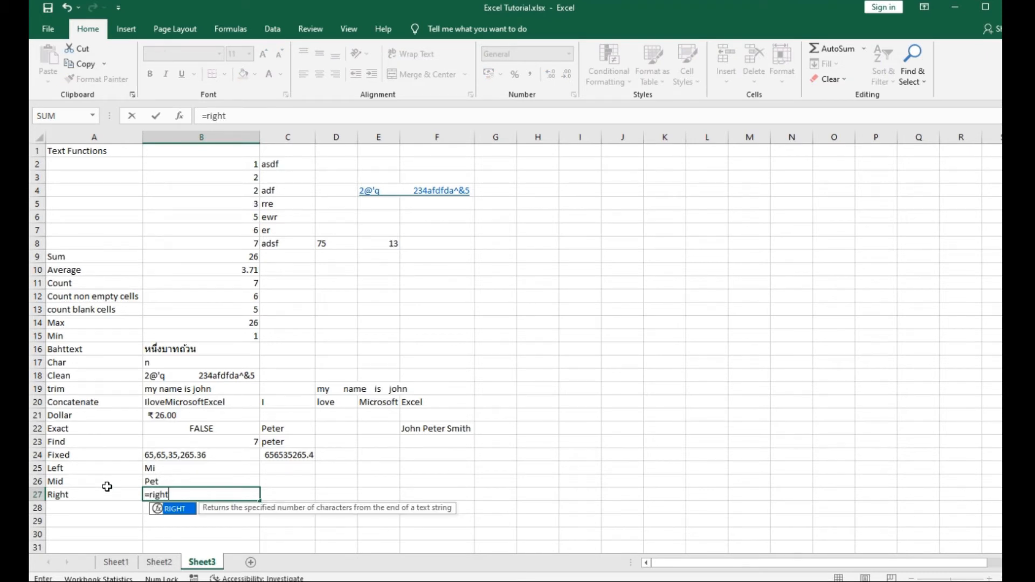
{"action": "key", "text": "Tab"}
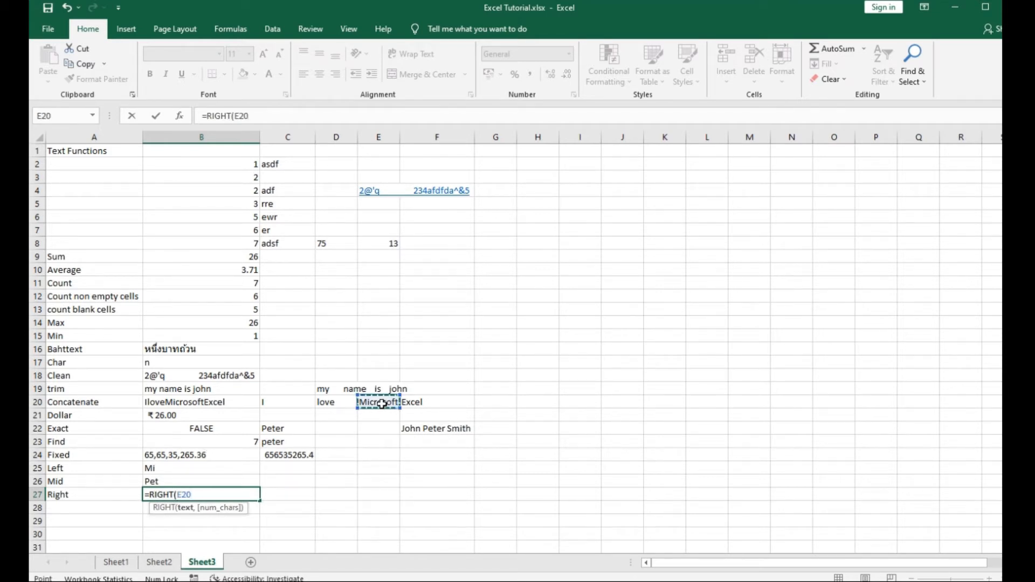
{"action": "type", "text": ","}
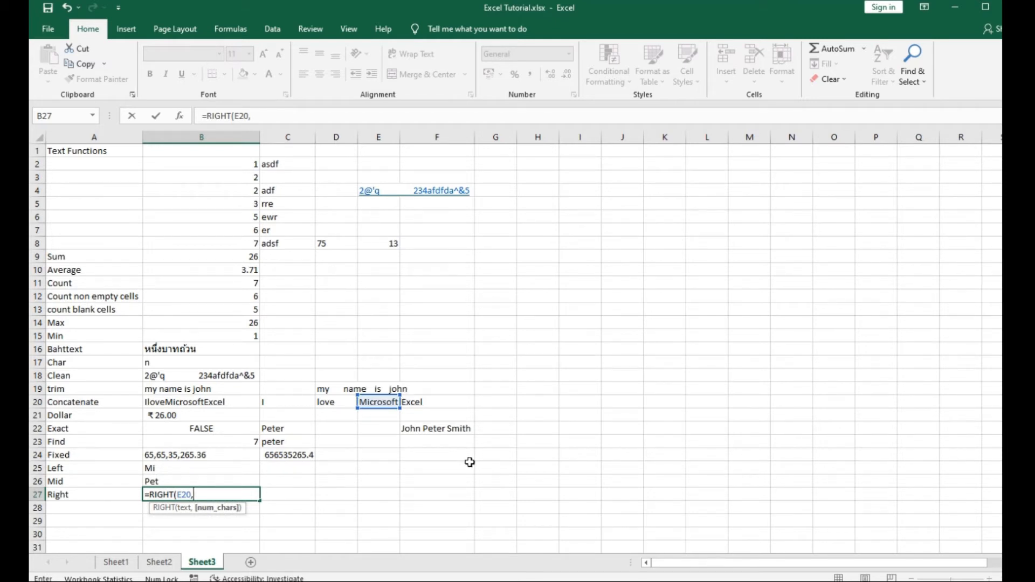
{"action": "type", "text": "4)"}
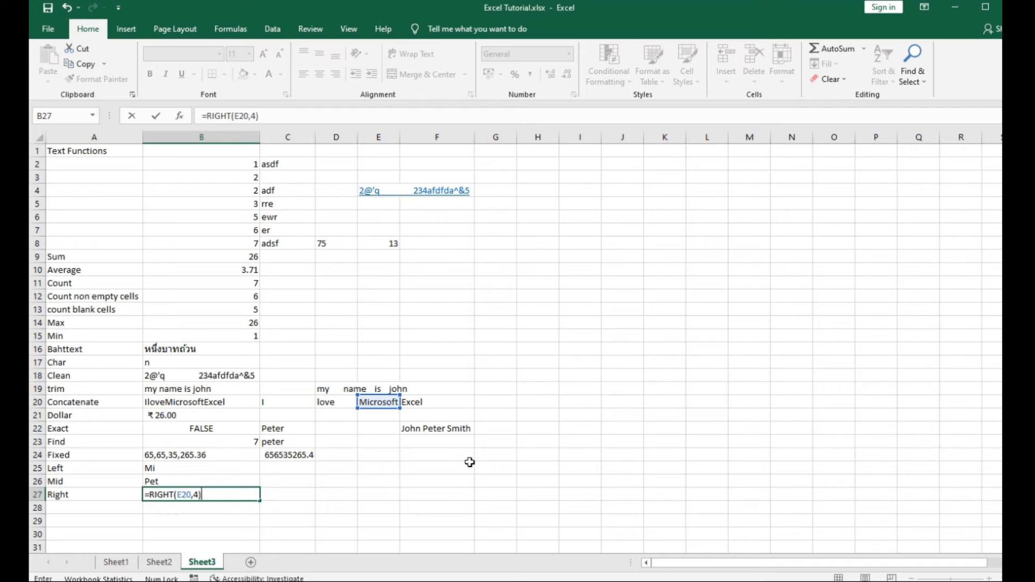
{"action": "key", "text": "Return"}
{"action": "key", "text": "Up"}
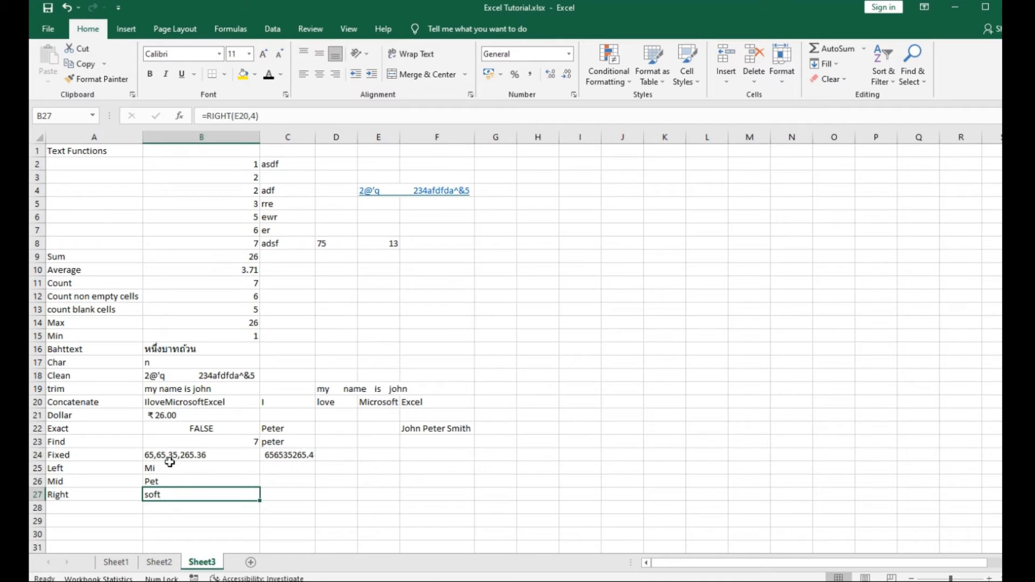
Step: Review the Left, Mid and Right labels in A25:A27 and the MID formula in B26
{"action": "left_click", "coordinate": [74, 469]}
{"action": "left_click", "coordinate": [73, 497]}
{"action": "left_click", "coordinate": [81, 470]}
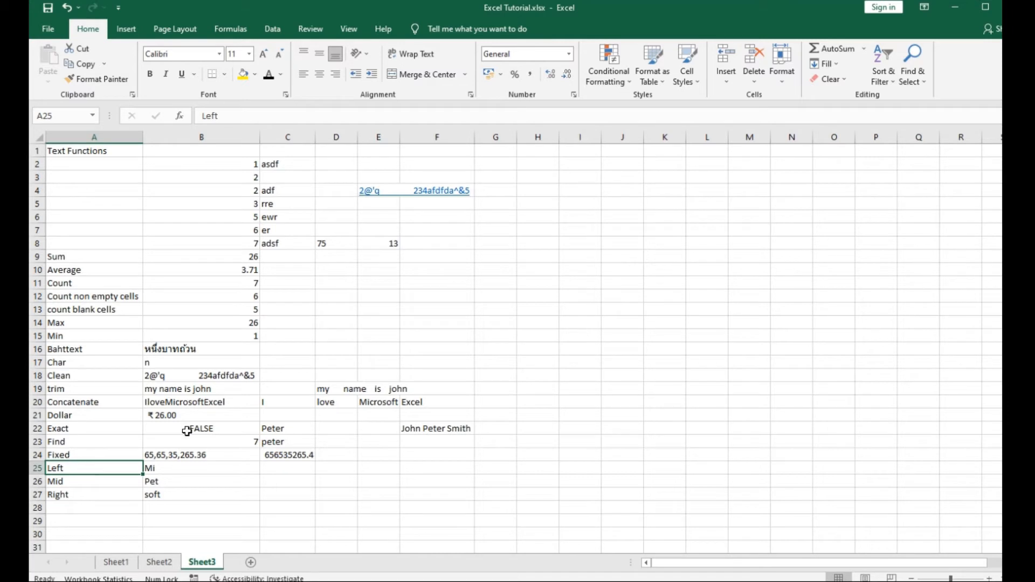
{"action": "left_click", "coordinate": [80, 494]}
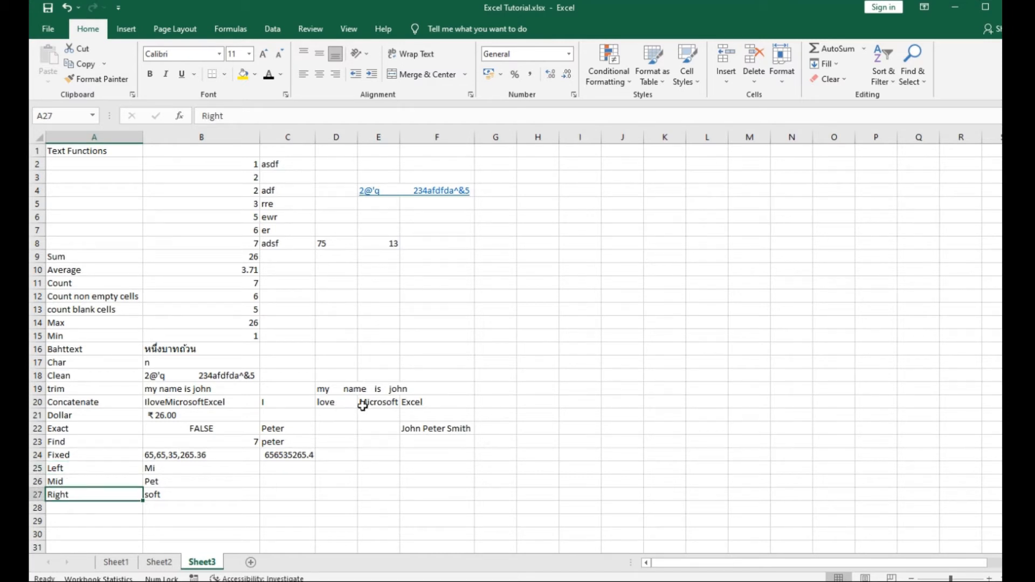
{"action": "left_click", "coordinate": [86, 480]}
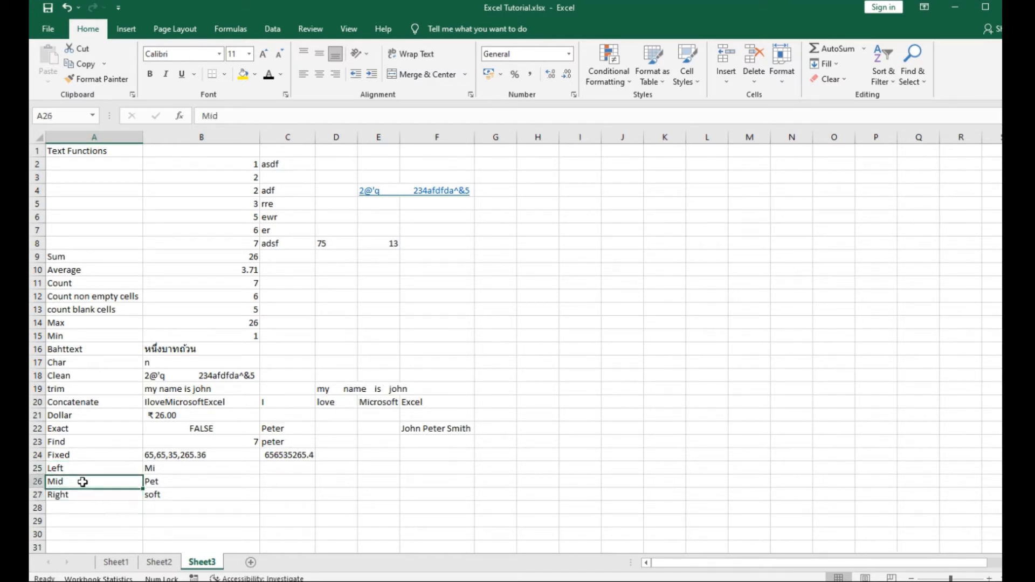
{"action": "left_click", "coordinate": [155, 481]}
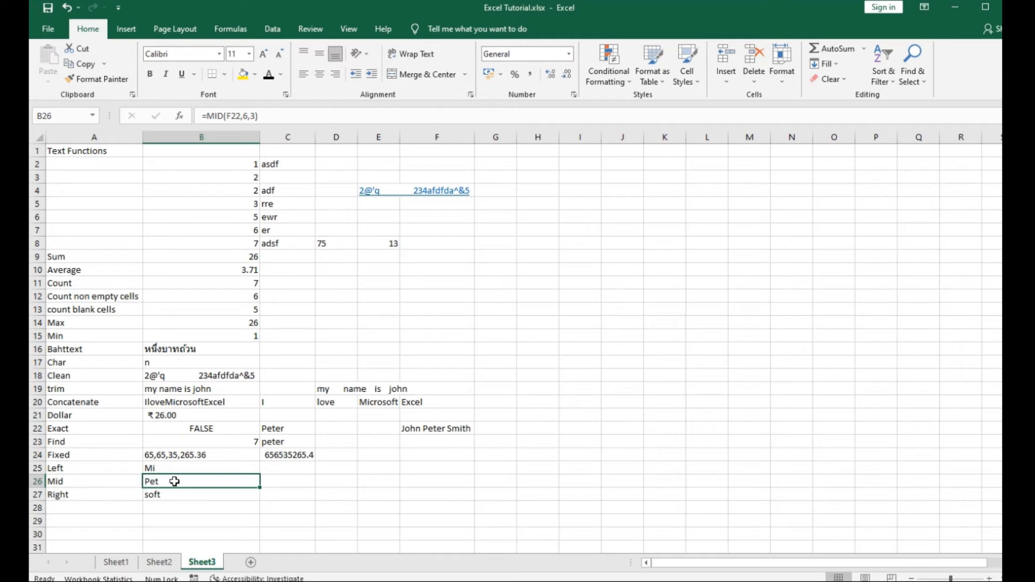
{"action": "left_click", "coordinate": [89, 508]}
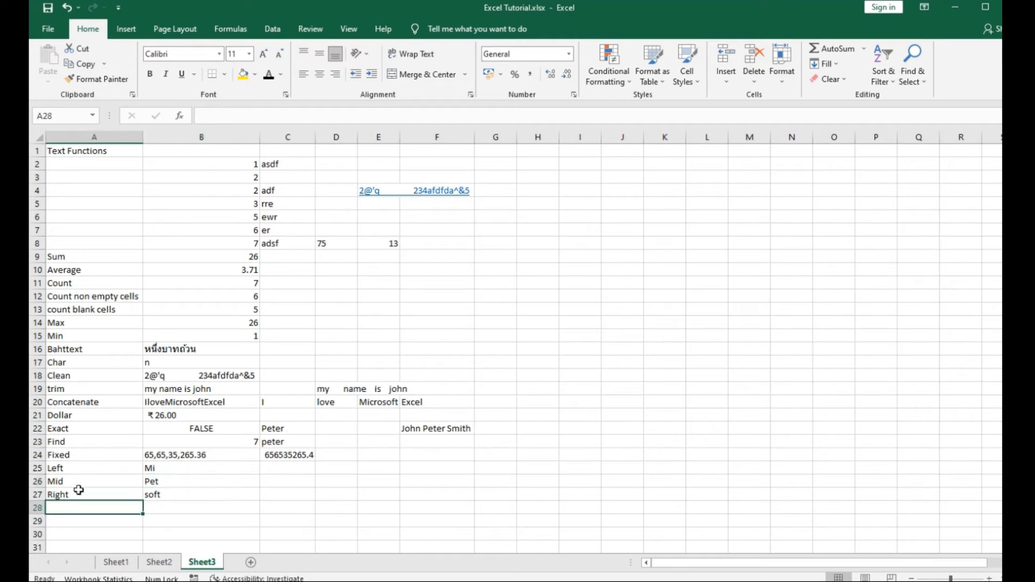
{"action": "left_click_drag", "start_coordinate": [73, 467], "coordinate": [81, 495]}
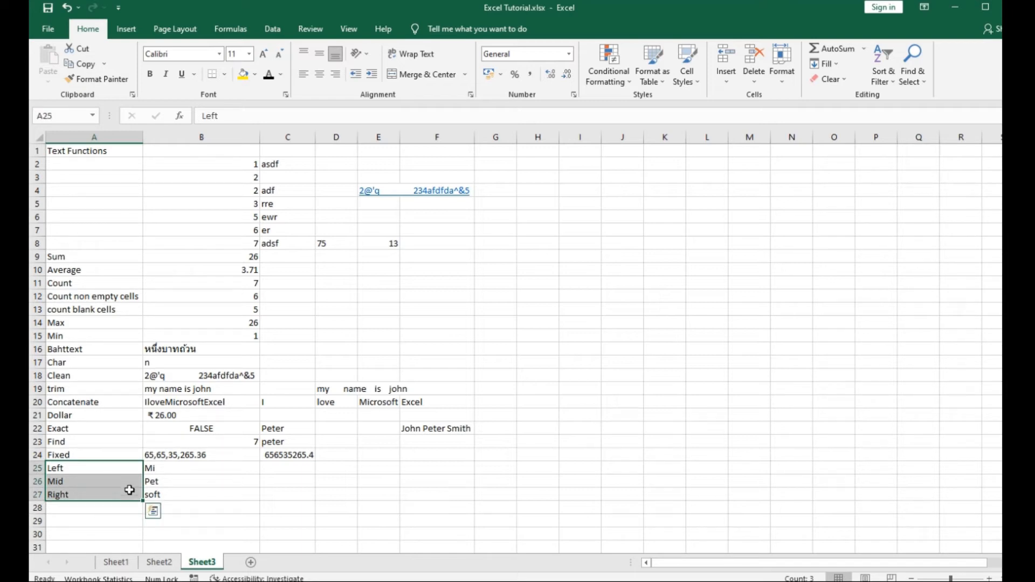
Step: Label A28 "Len" and count the characters of the concatenated text in B28 with =LEN(B20)
{"action": "left_click", "coordinate": [85, 510]}
{"action": "type", "text": "Len"}
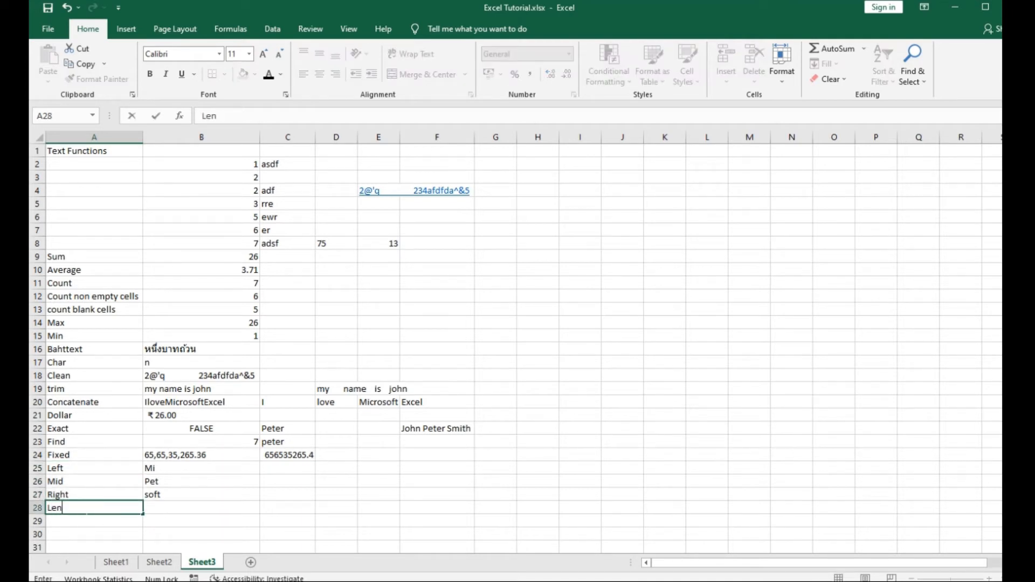
{"action": "key", "text": "Tab"}
{"action": "type", "text": "=len"}
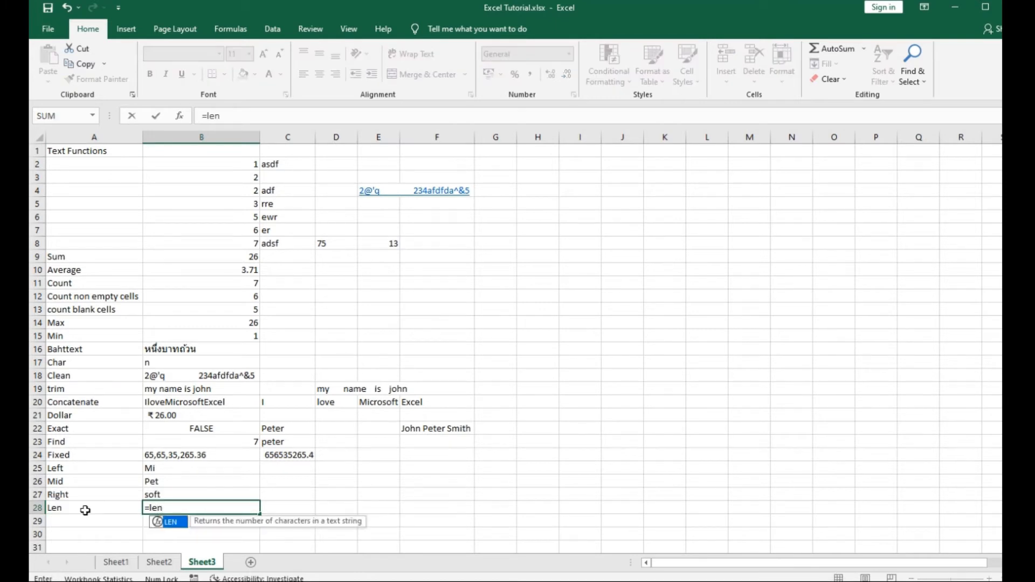
{"action": "key", "text": "Tab"}
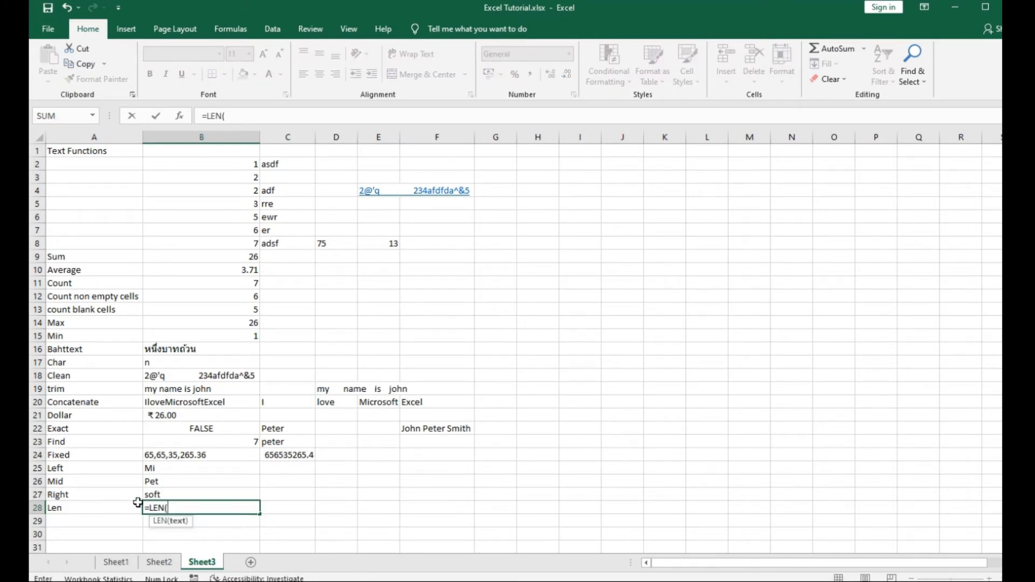
{"action": "left_click", "coordinate": [201, 401]}
{"action": "type", "text": ")"}
{"action": "key", "text": "Return"}
{"action": "key", "text": "Up"}
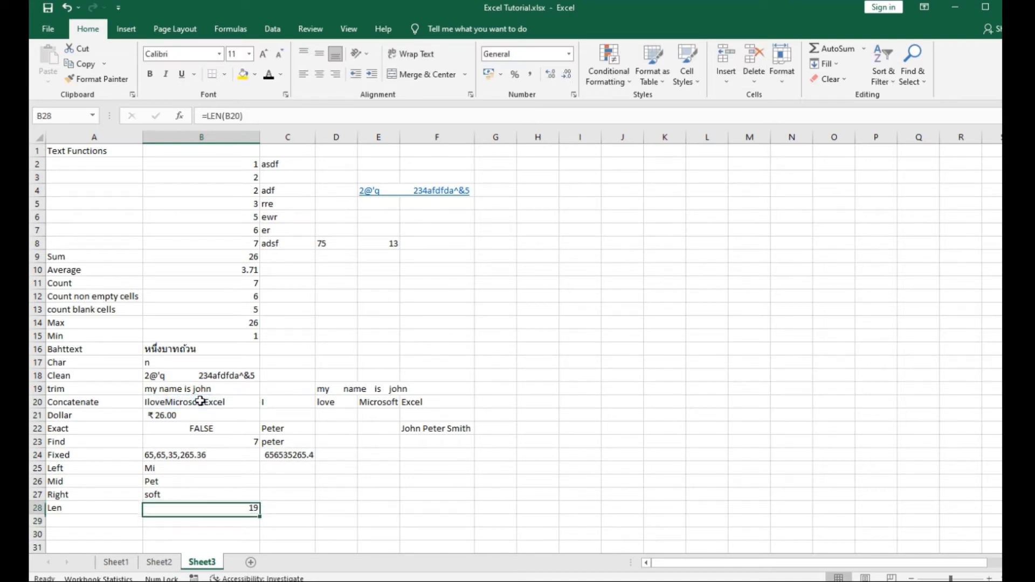
Step: Count the characters of the full name in F22 by entering =LEN(F22) in C28
{"action": "left_click", "coordinate": [289, 503]}
{"action": "type", "text": "=len"}
{"action": "key", "text": "Tab"}
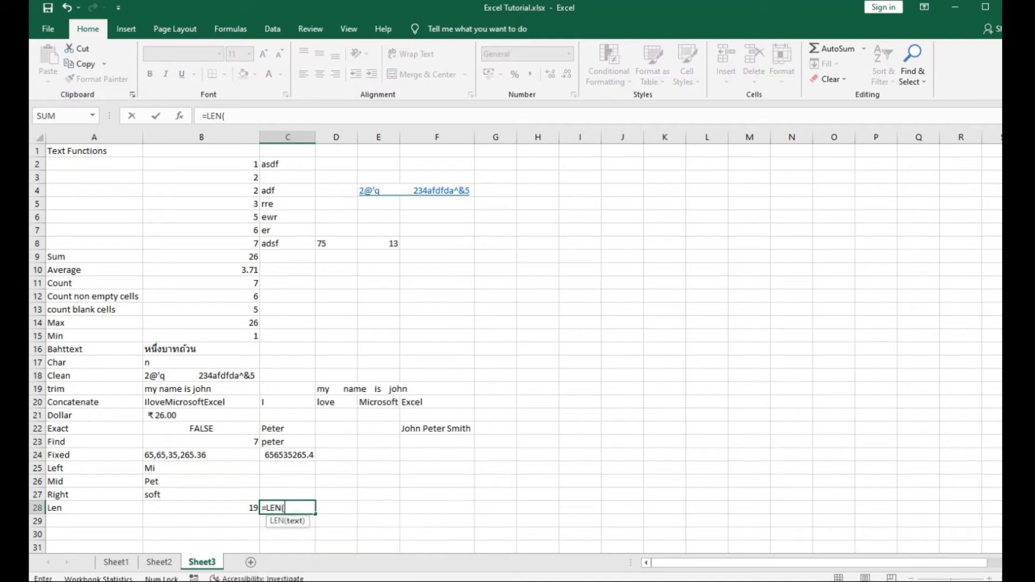
{"action": "left_click", "coordinate": [333, 390]}
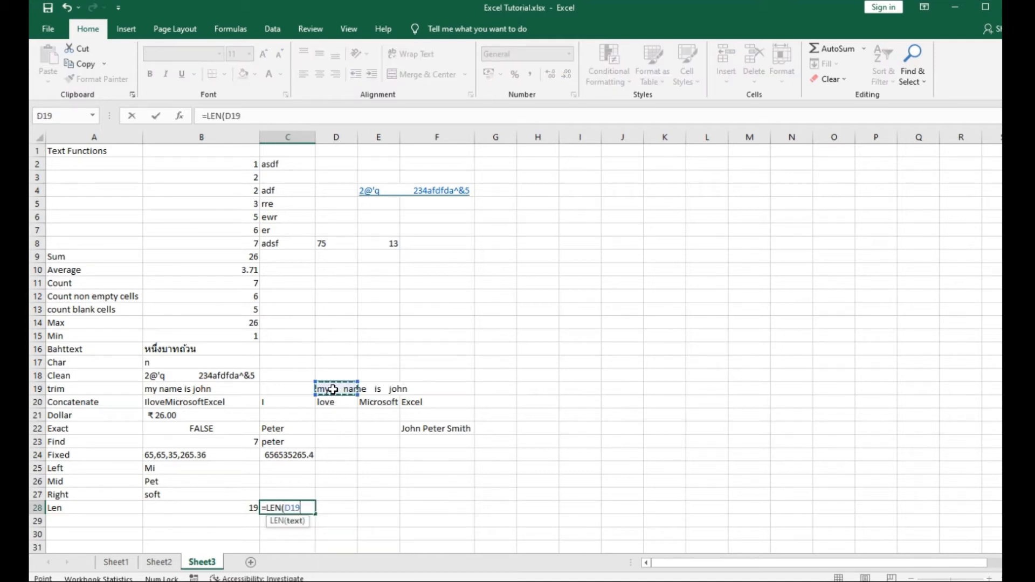
{"action": "left_click", "coordinate": [429, 428]}
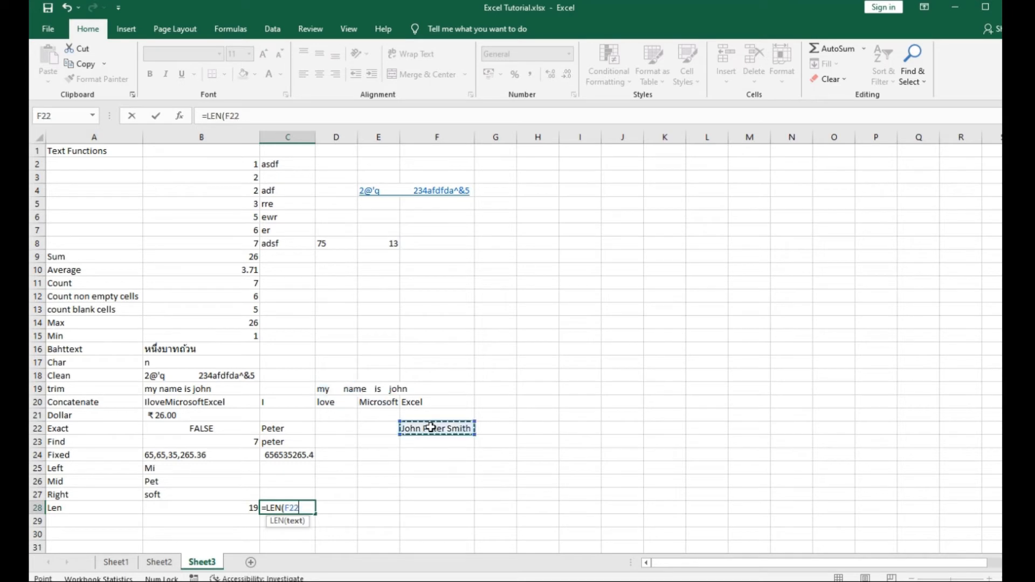
{"action": "type", "text": ")"}
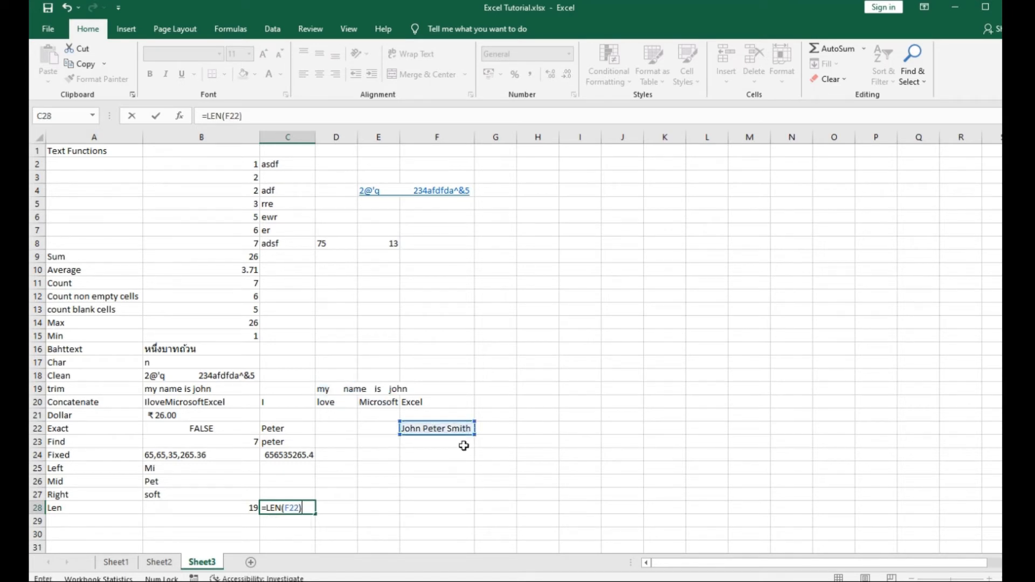
{"action": "key", "text": "Return"}
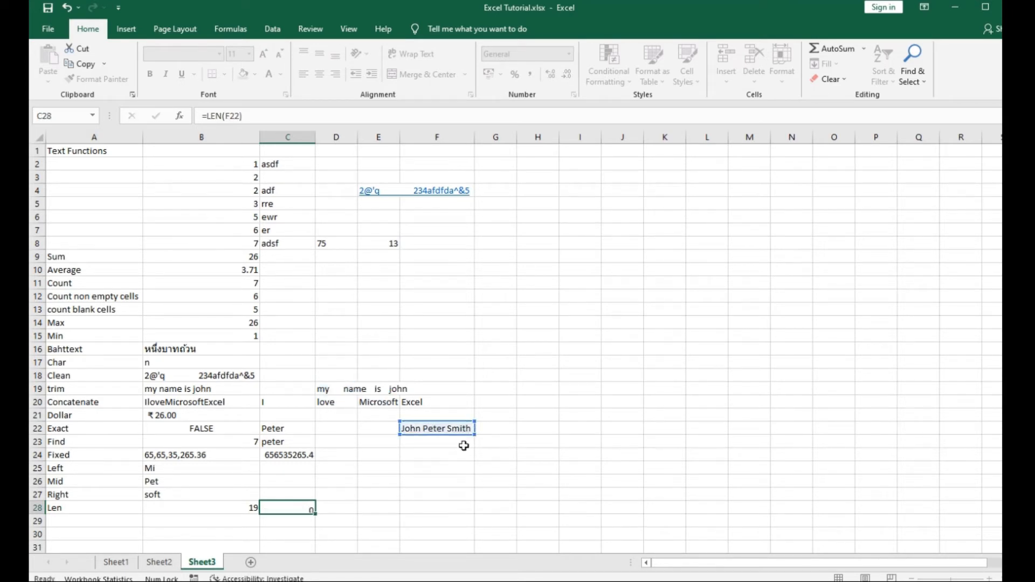
{"action": "key", "text": "Up"}
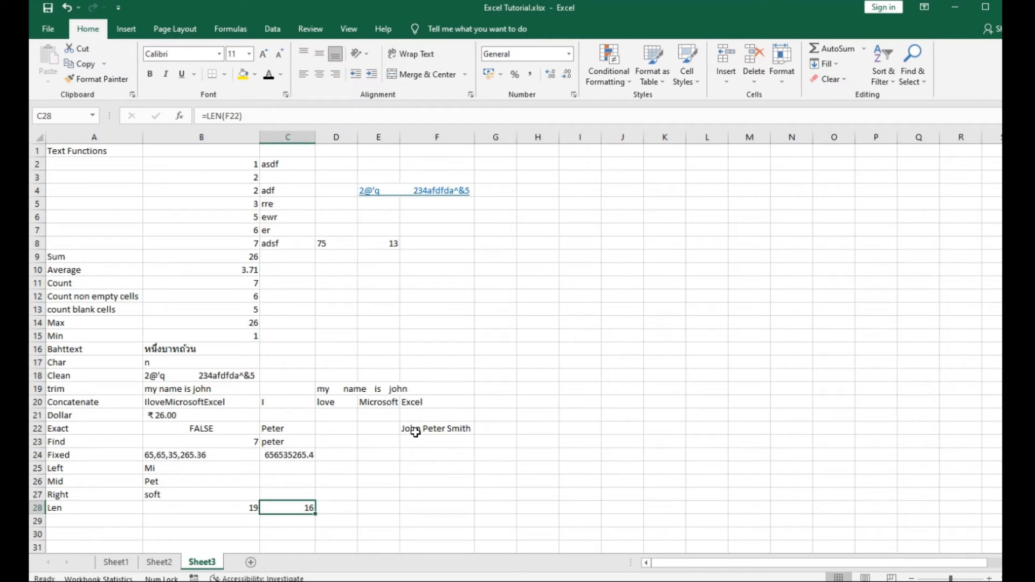
{"action": "left_click", "coordinate": [470, 430]}
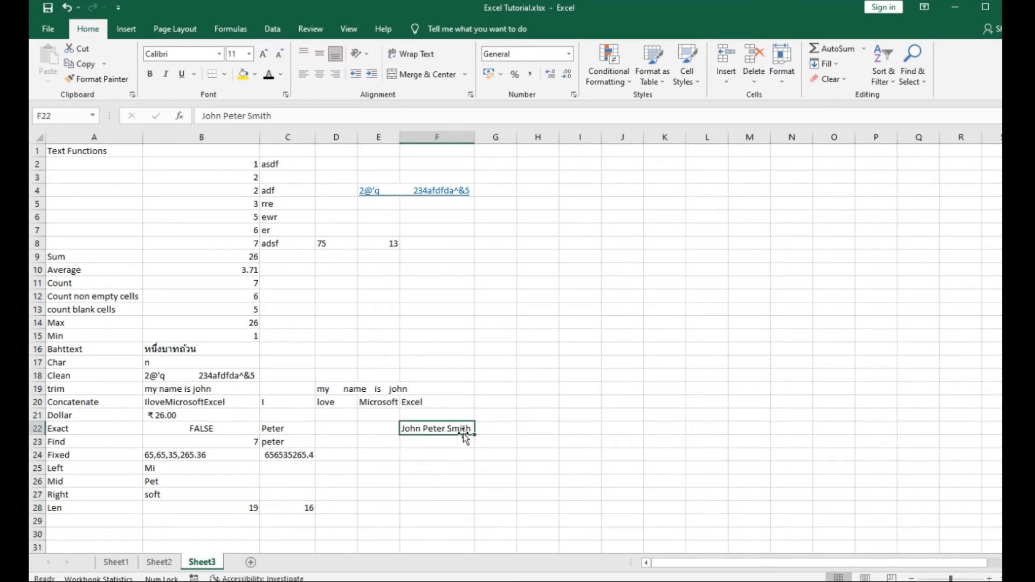
{"action": "left_click", "coordinate": [292, 511]}
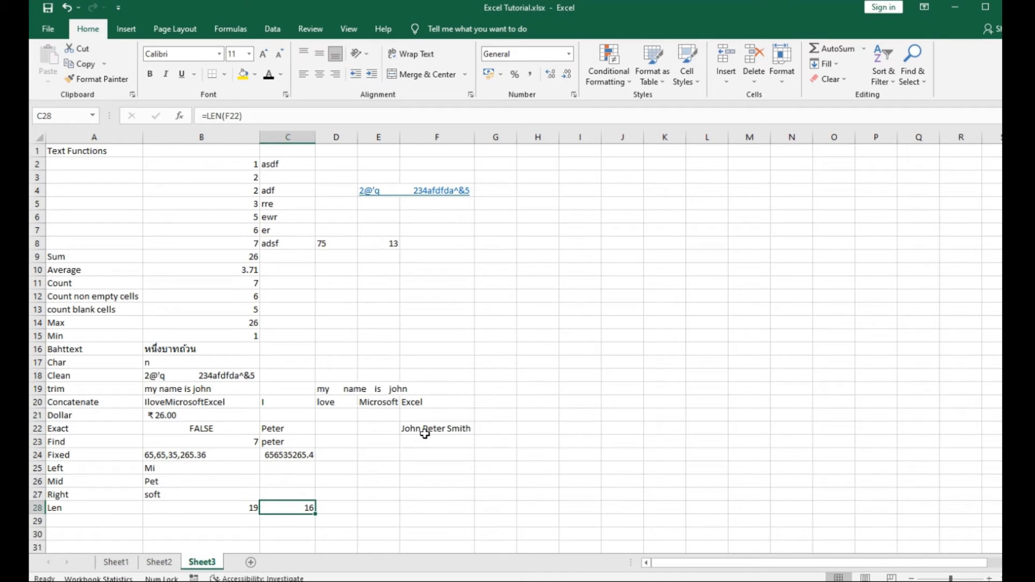
{"action": "left_click", "coordinate": [63, 509]}
{"action": "left_click", "coordinate": [243, 510]}
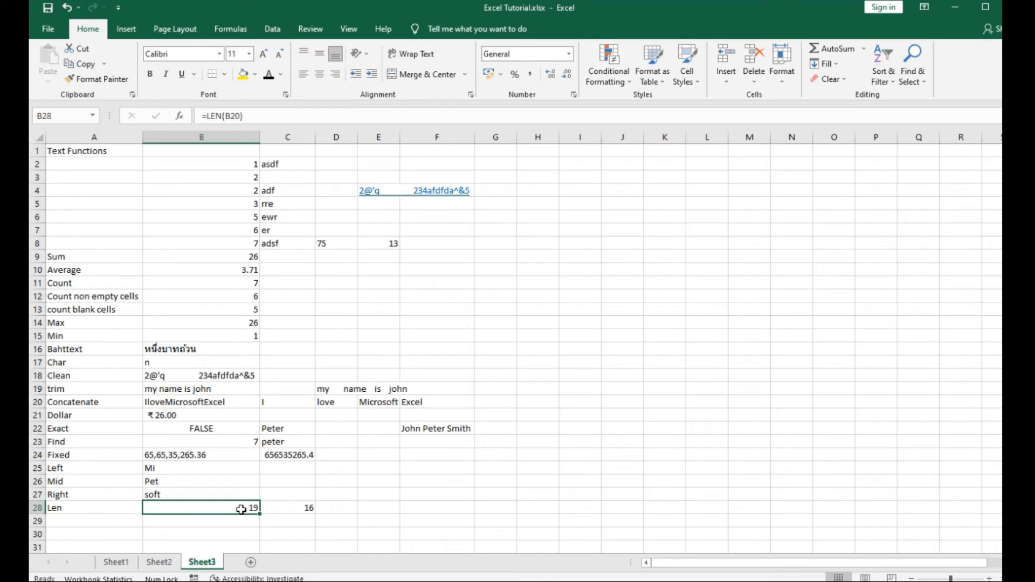
Step: Label A29 "Lower" and select the empty cell E21 for uppercase sample text
{"action": "left_click", "coordinate": [108, 526]}
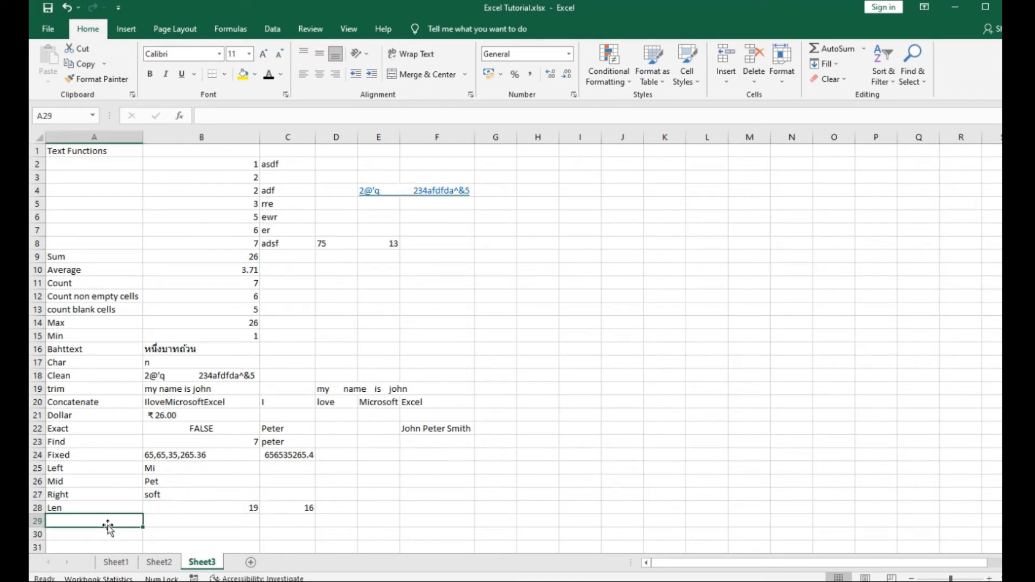
{"action": "type", "text": "Lower"}
{"action": "key", "text": "Tab"}
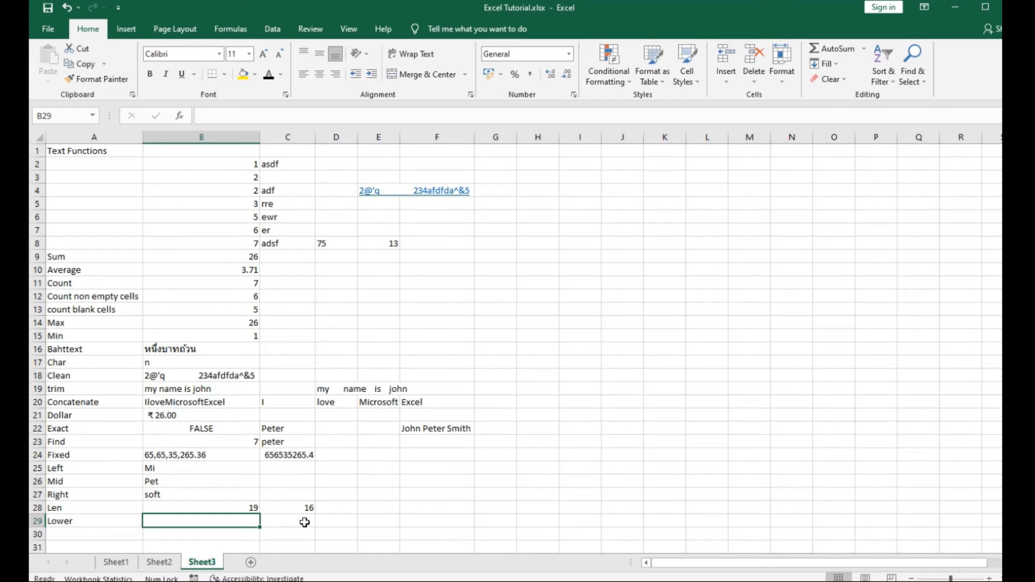
{"action": "left_click", "coordinate": [386, 415]}
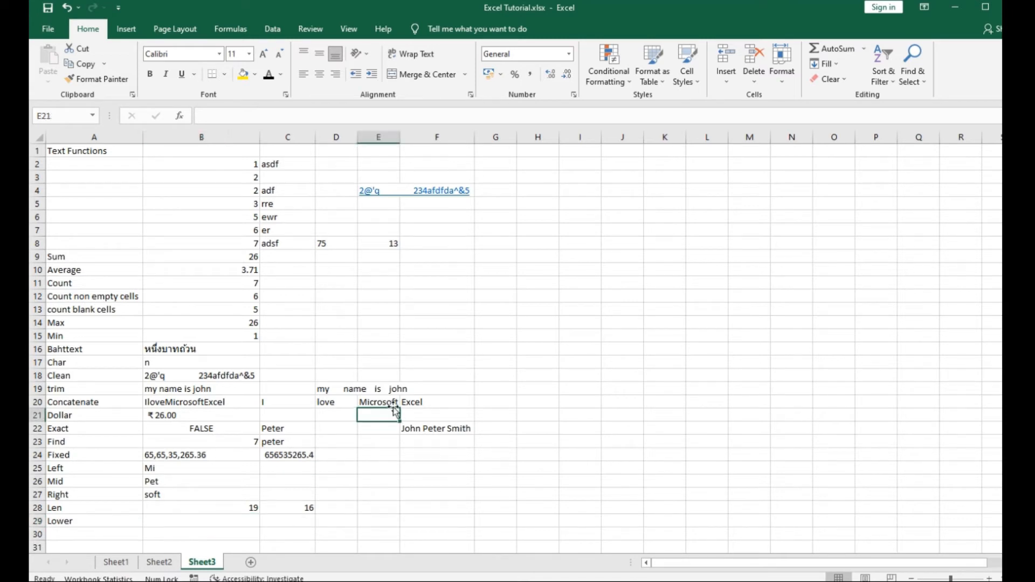
{"action": "key", "text": "Caps_Lock"}
{"action": "type", "text": "microsoft"}
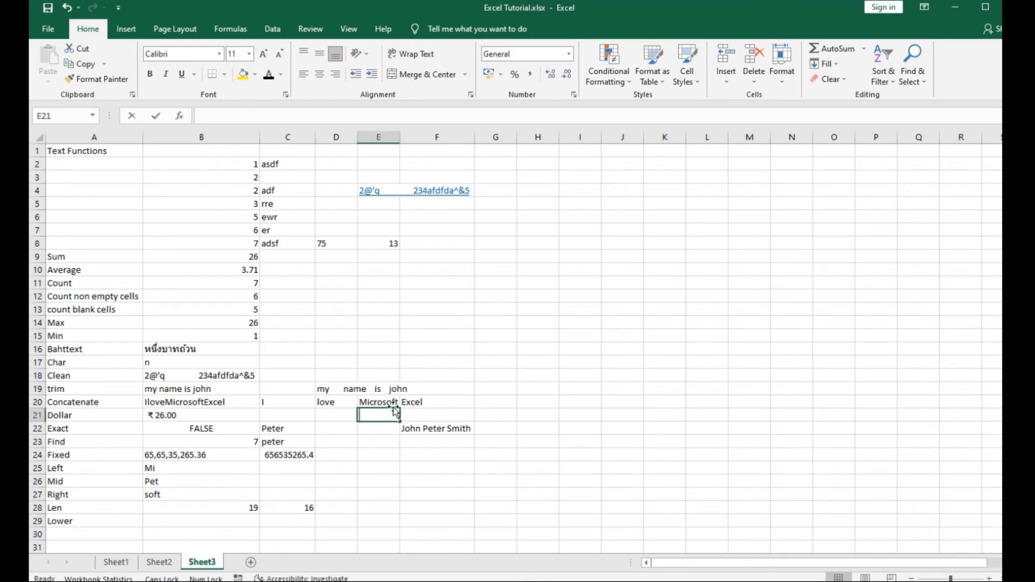
{"action": "key", "text": "Caps_Lock"}
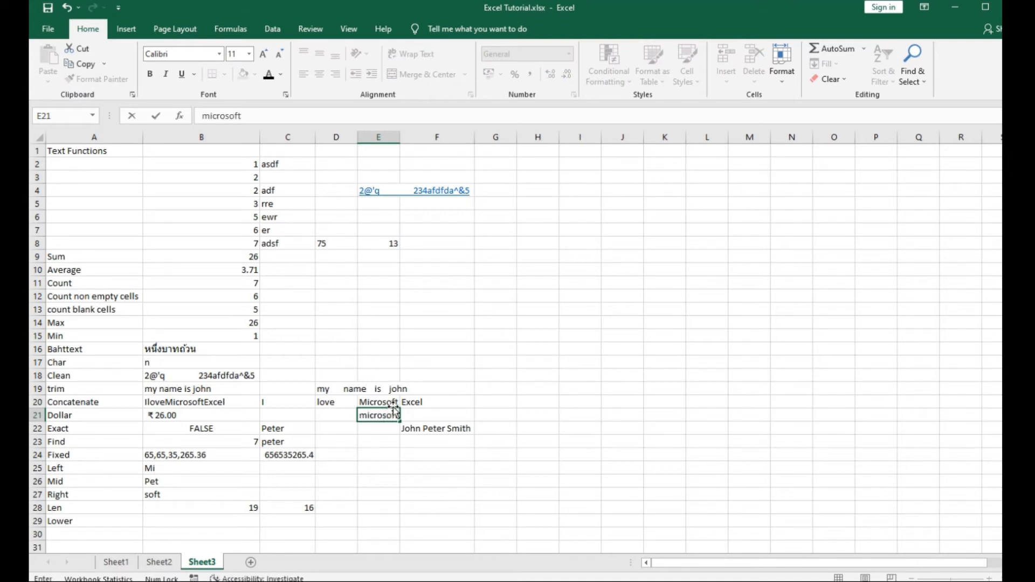
{"action": "key", "text": "Escape"}
Step: Enter the uppercase sample words "MICROSOFT" in E21 and "EXCEL" in F21
{"action": "key", "text": "Caps_Lock"}
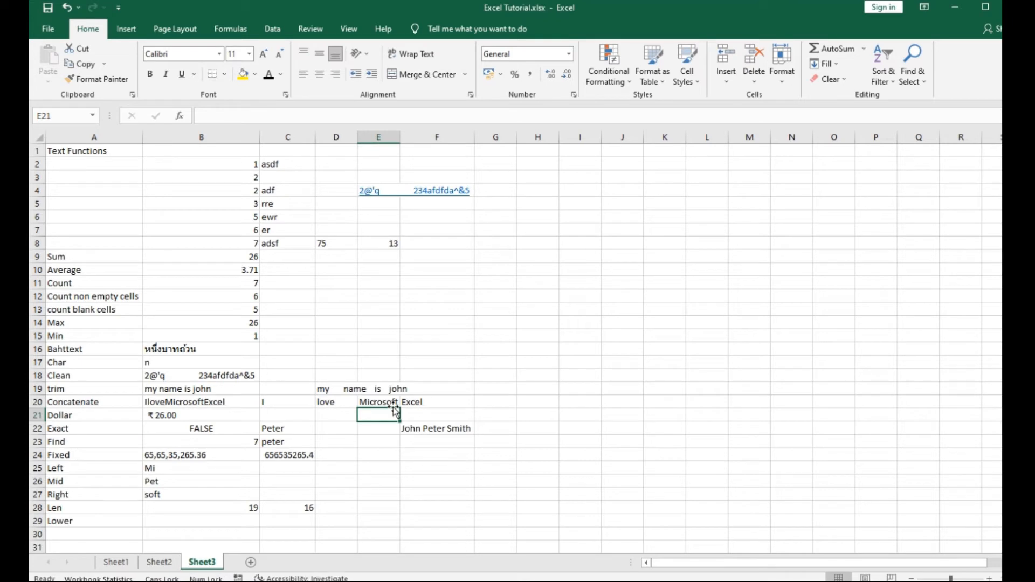
{"action": "type", "text": "MICROSOFt"}
{"action": "key", "text": "BackSpace"}
{"action": "type", "text": "T"}
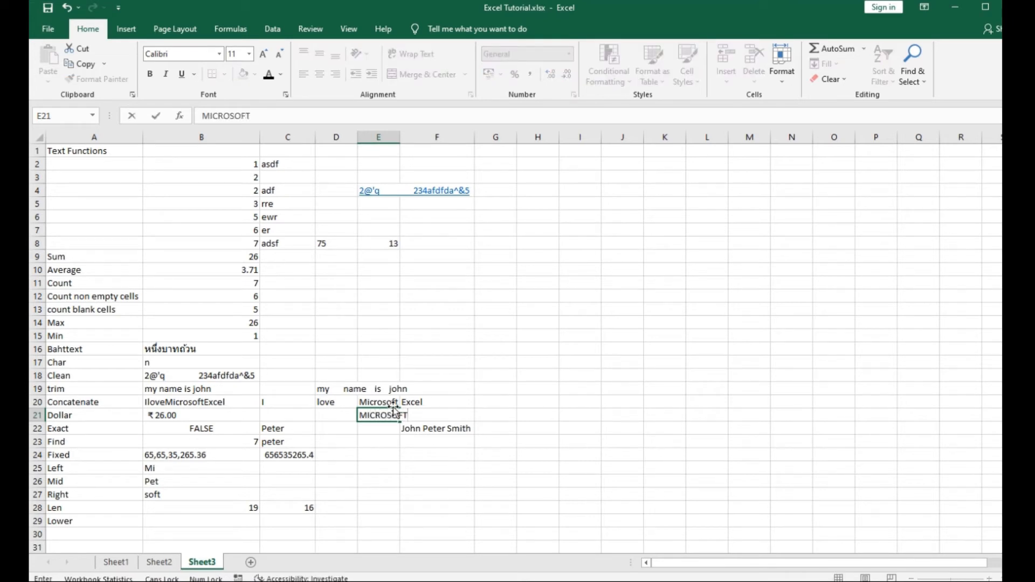
{"action": "key", "text": "Return"}
{"action": "key", "text": "Up"}
{"action": "key", "text": "Right"}
{"action": "type", "text": "EXCEL"}
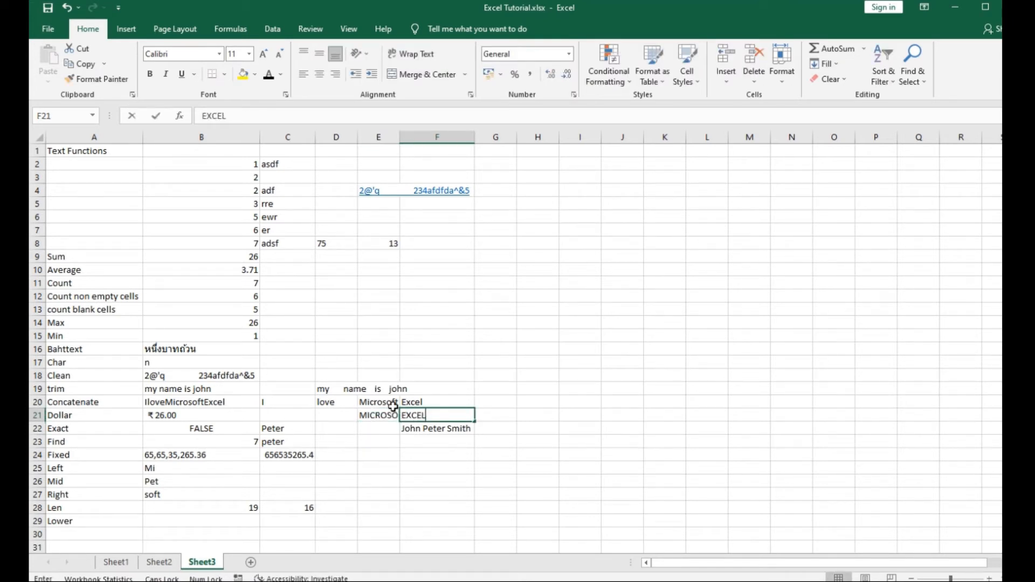
{"action": "key", "text": "Return"}
Step: Convert the uppercase word in E21 to lowercase by entering =LOWER(E21) in B29
{"action": "left_click", "coordinate": [179, 519]}
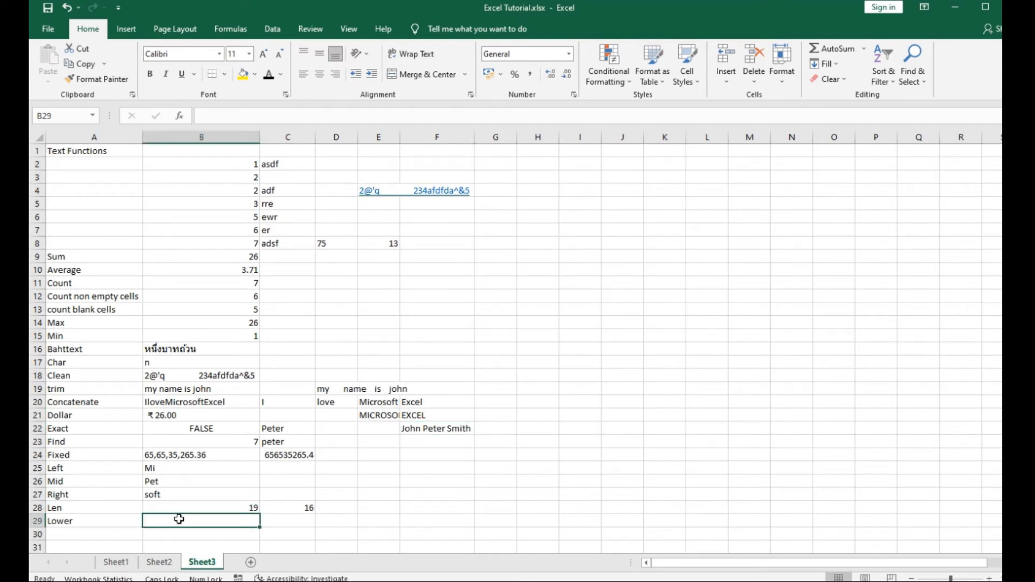
{"action": "type", "text": "=LOG("}
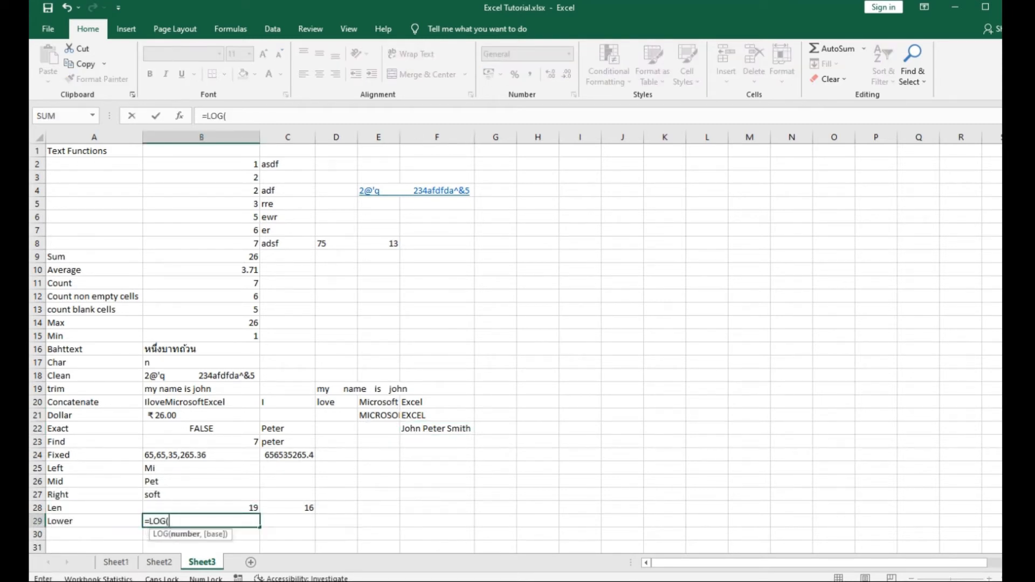
{"action": "key", "text": "BackSpace"}
{"action": "key", "text": "BackSpace"}
{"action": "type", "text": "WER("}
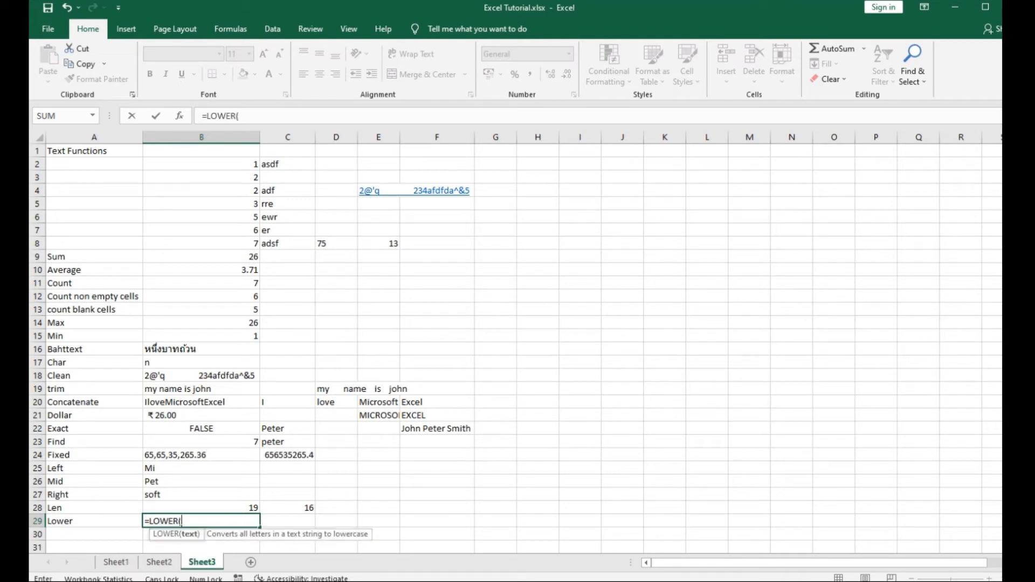
{"action": "left_click", "coordinate": [381, 417]}
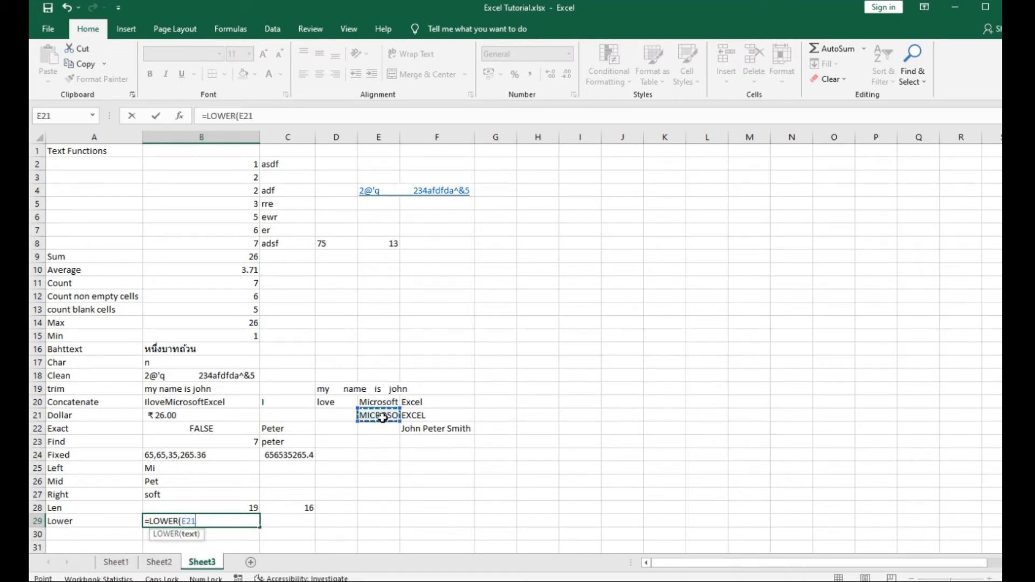
{"action": "type", "text": ")"}
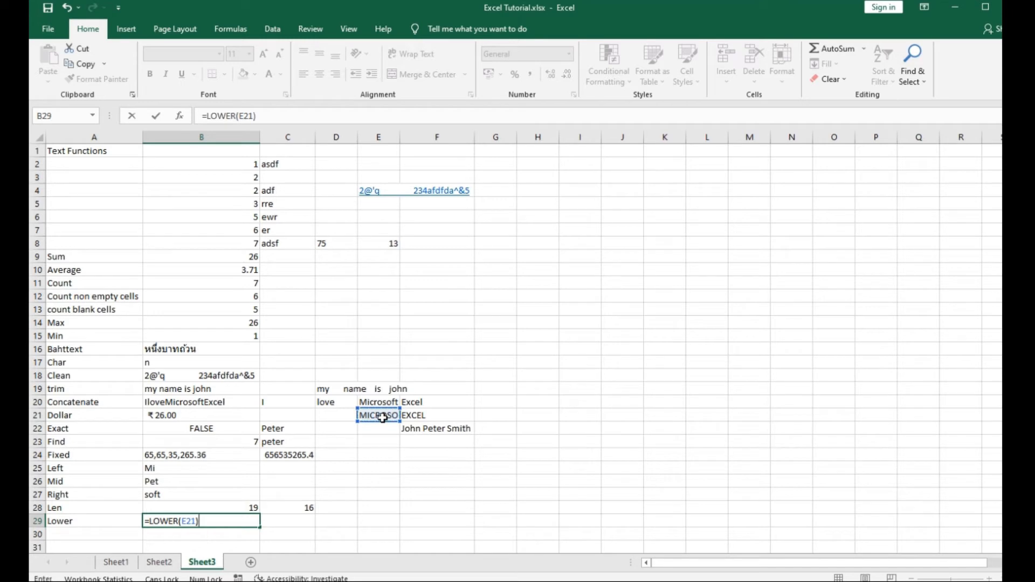
{"action": "key", "text": "Return"}
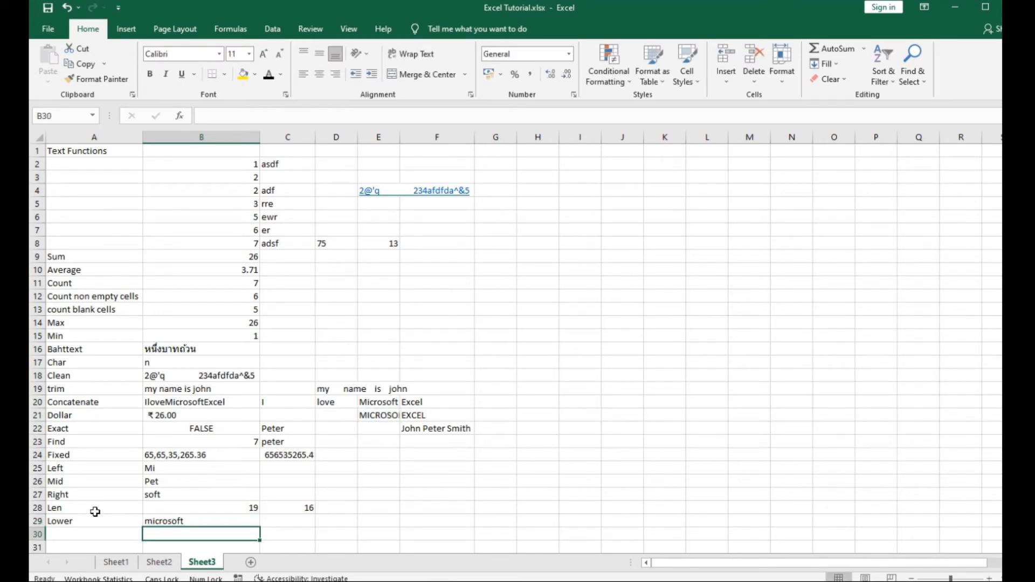
Step: Label A30 "Upper"
{"action": "left_click", "coordinate": [75, 535]}
{"action": "type", "text": "uPPER"}
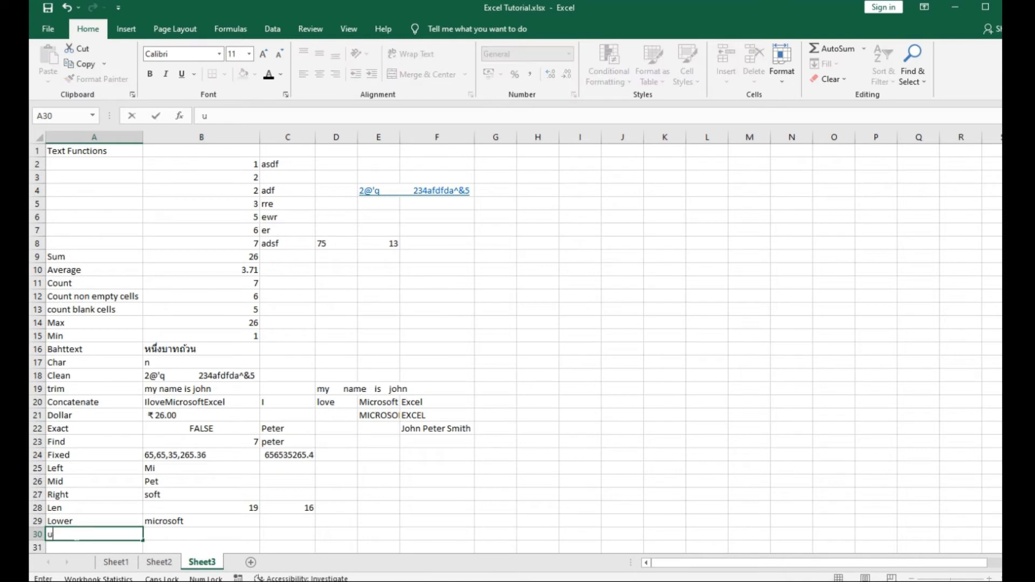
{"action": "key", "text": "Caps_Lock"}
{"action": "key", "text": "BackSpace"}
{"action": "key", "text": "BackSpace"}
{"action": "key", "text": "BackSpace"}
{"action": "key", "text": "BackSpace"}
{"action": "key", "text": "BackSpace"}
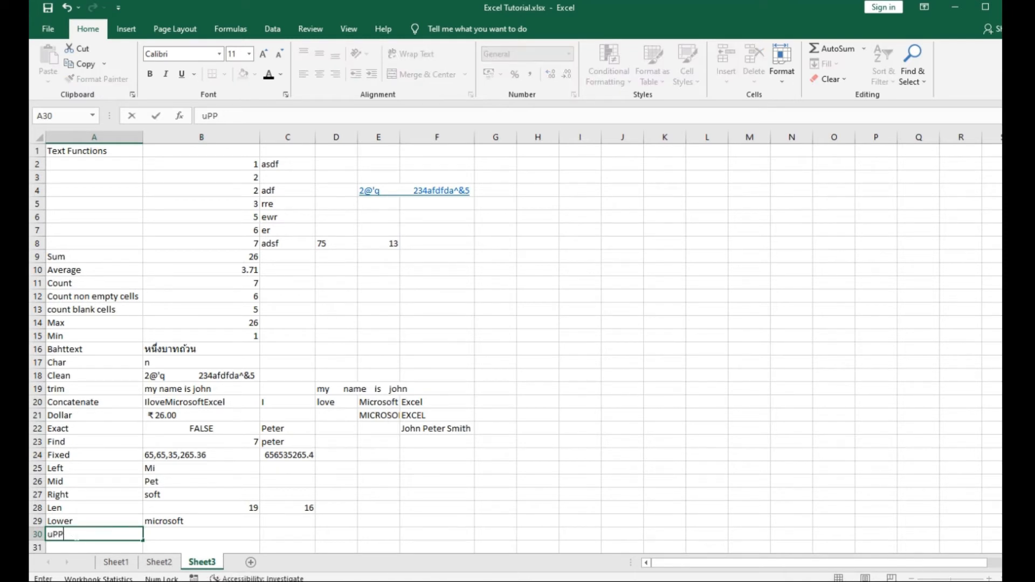
{"action": "type", "text": "Uper"}
{"action": "key", "text": "BackSpace"}
{"action": "key", "text": "BackSpace"}
{"action": "type", "text": "er"}
{"action": "key", "text": "BackSpace"}
{"action": "key", "text": "BackSpace"}
{"action": "key", "text": "BackSpace"}
{"action": "key", "text": "BackSpace"}
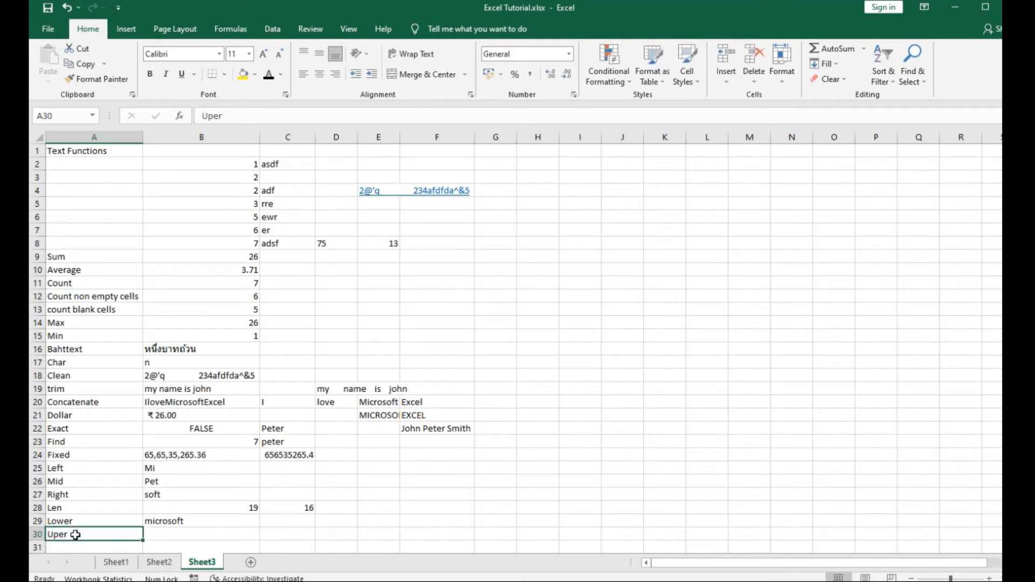
{"action": "type", "text": "Upper"}
{"action": "key", "text": "Return"}
Step: Convert the lowercase word in B29 to uppercase with =UPPER(B29) in B30, and compare the formulas in B29 and B30
{"action": "key", "text": "Up"}
{"action": "key", "text": "Right"}
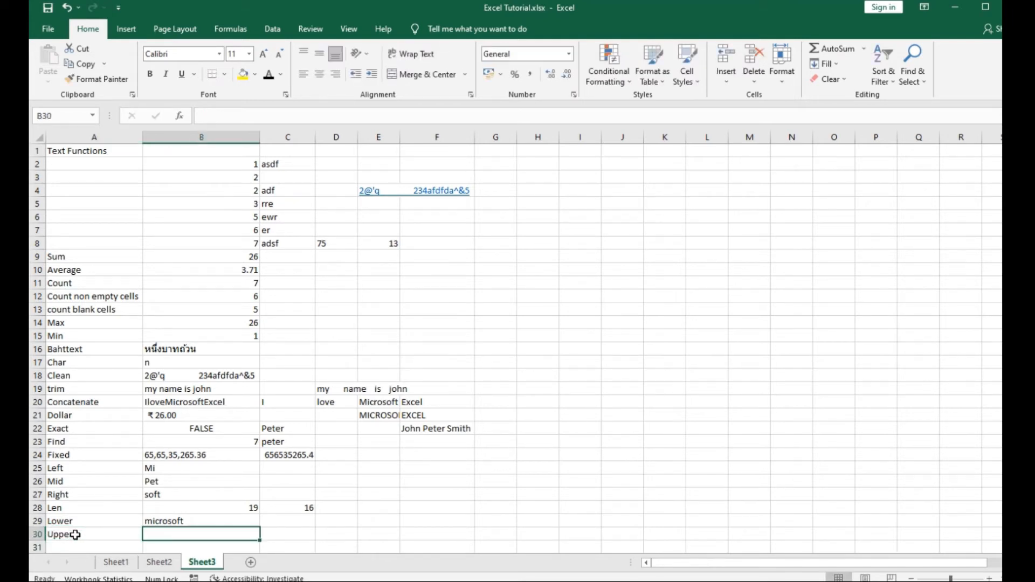
{"action": "type", "text": "=up"}
{"action": "key", "text": "Tab"}
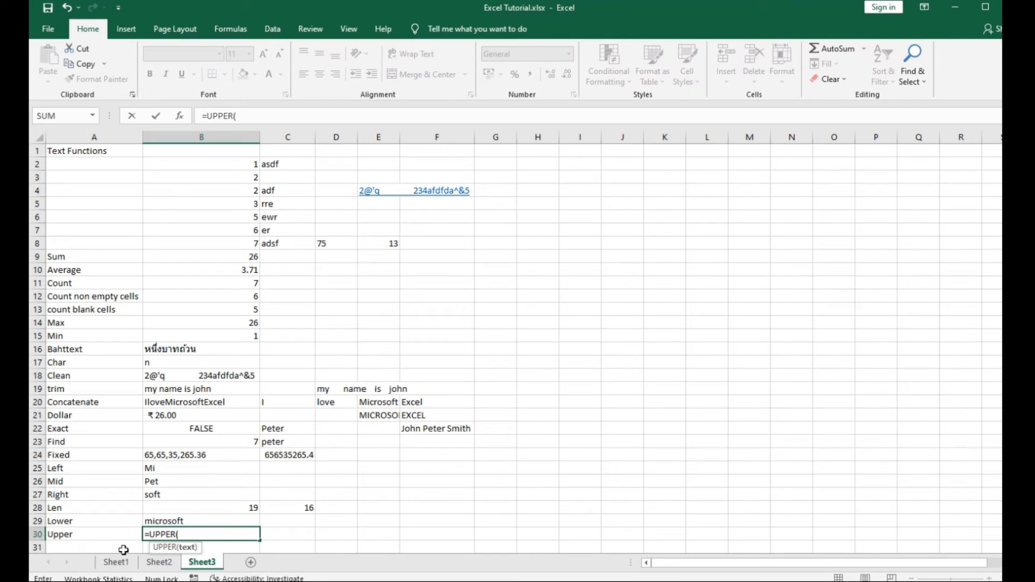
{"action": "left_click", "coordinate": [181, 521]}
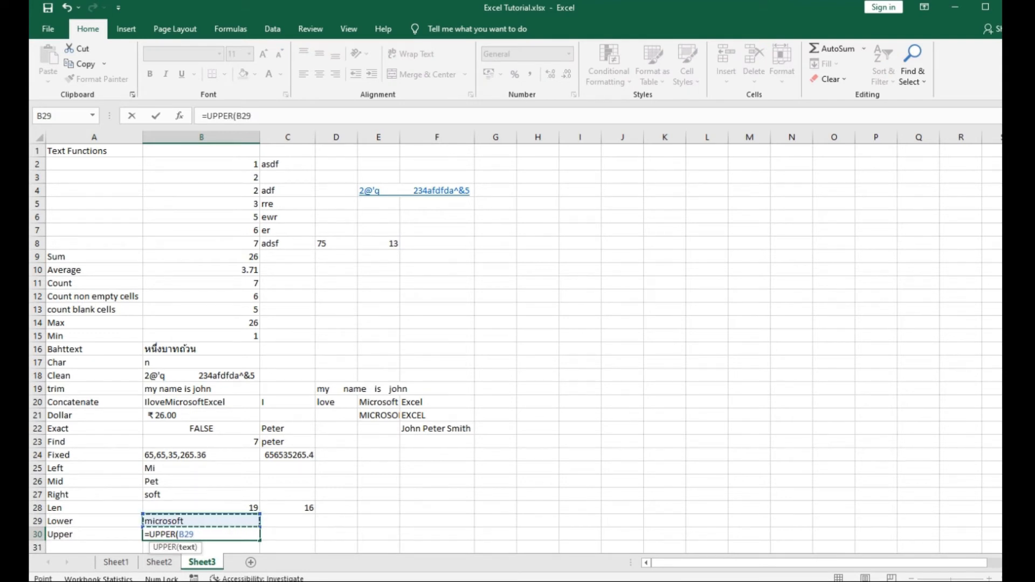
{"action": "type", "text": ")"}
{"action": "key", "text": "Return"}
{"action": "left_click", "coordinate": [230, 531]}
{"action": "scroll", "coordinate": [222, 530], "scroll_direction": "down", "scroll_amount": 2}
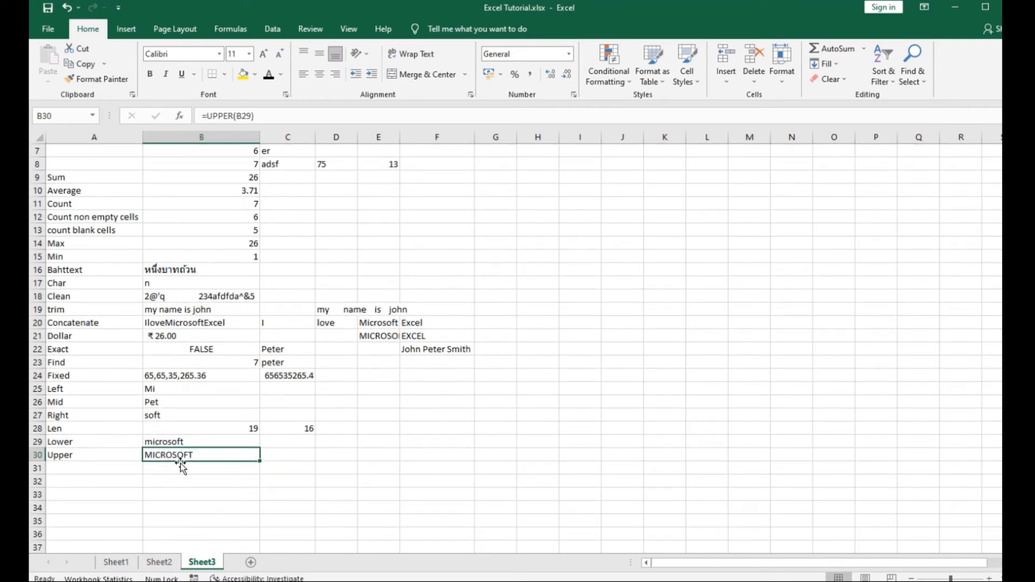
{"action": "left_click", "coordinate": [187, 440]}
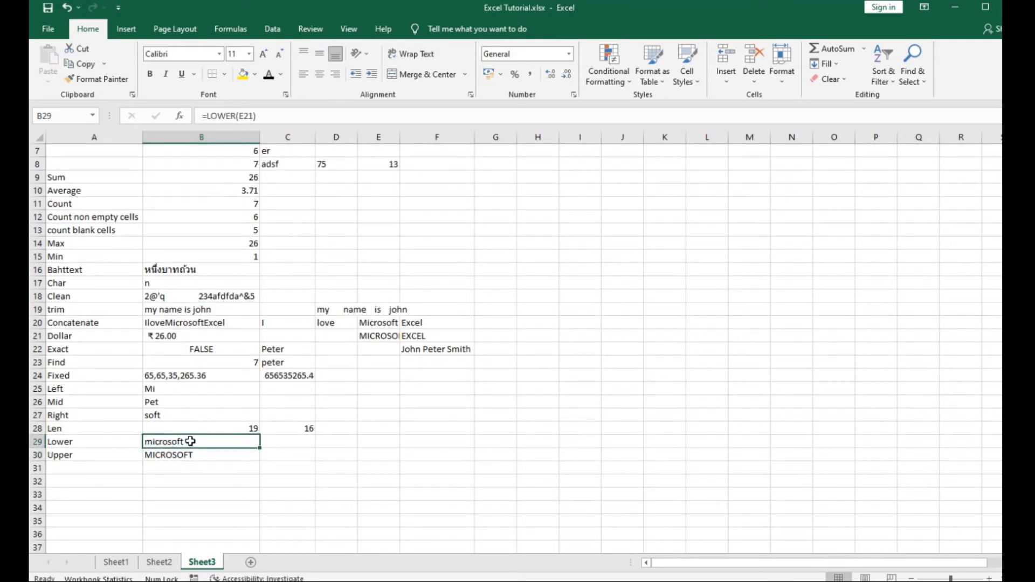
{"action": "left_click", "coordinate": [191, 455]}
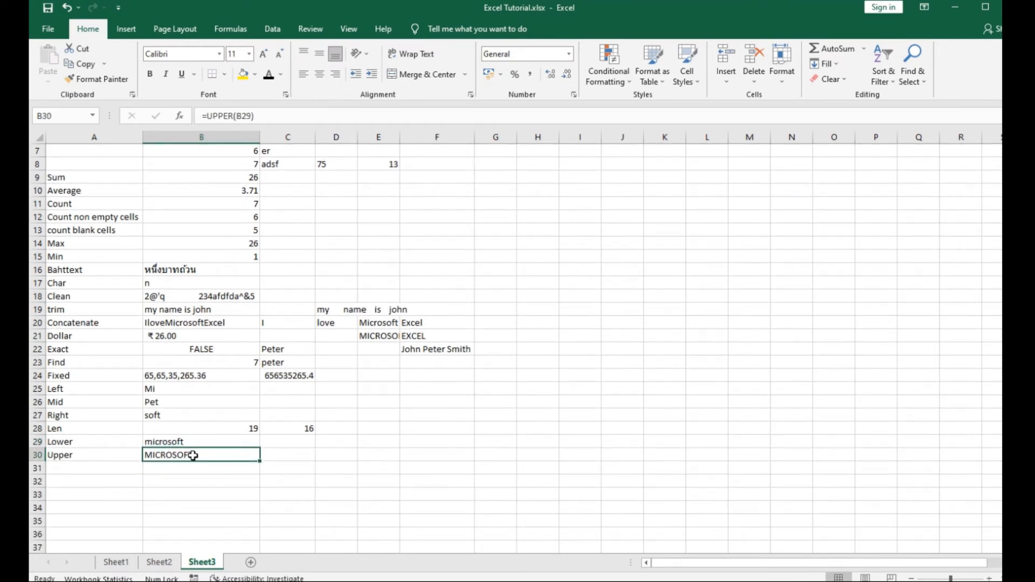
Step: Label A31 "Numbervalue"
{"action": "left_click", "coordinate": [80, 469]}
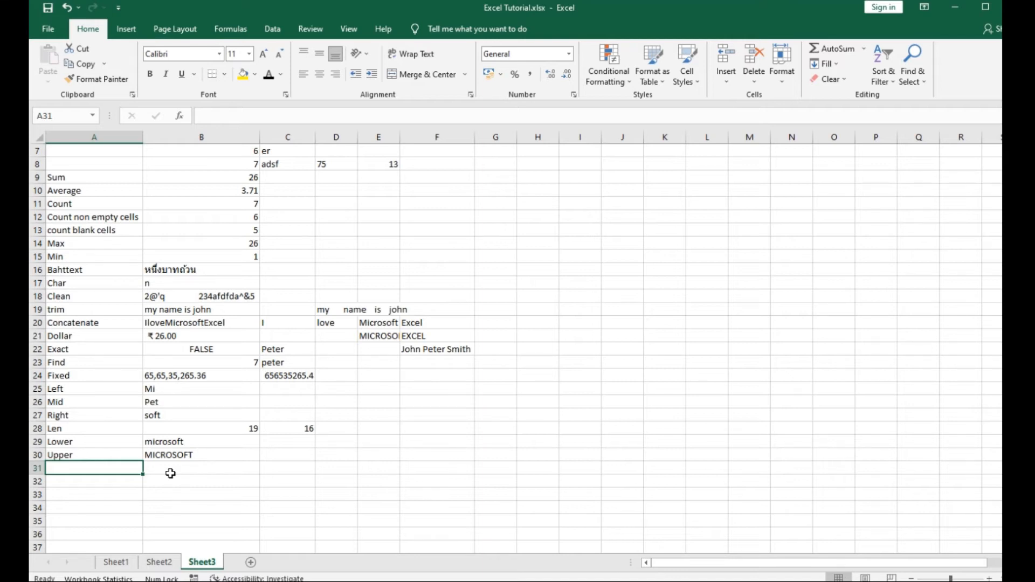
{"action": "type", "text": "Numbervalue"}
{"action": "key", "text": "Return"}
Step: Enter 19 as a number in D31 and as text in E31 with a leading apostrophe ('19)
{"action": "left_click", "coordinate": [171, 474]}
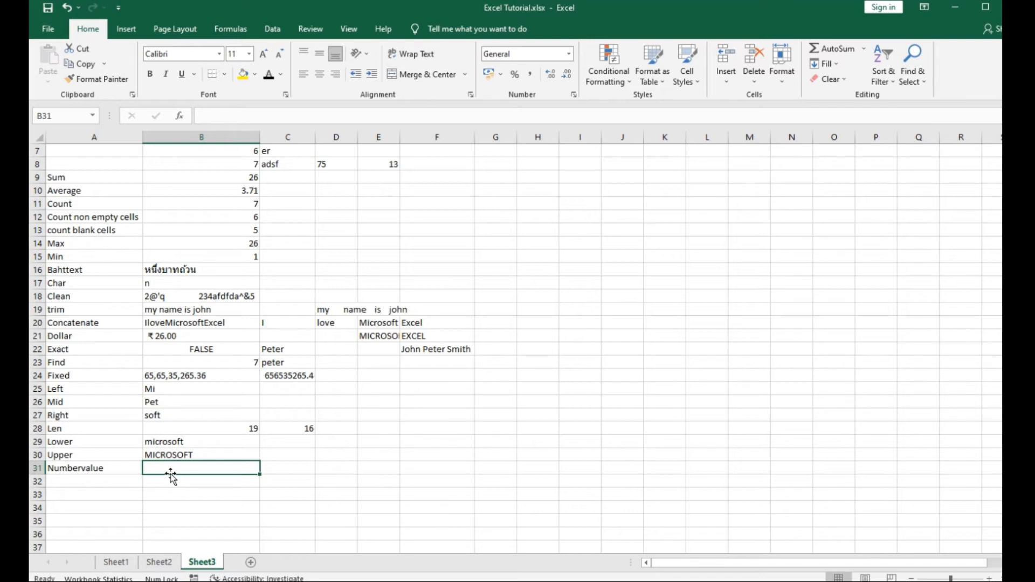
{"action": "key", "text": "Right"}
{"action": "key", "text": "Right"}
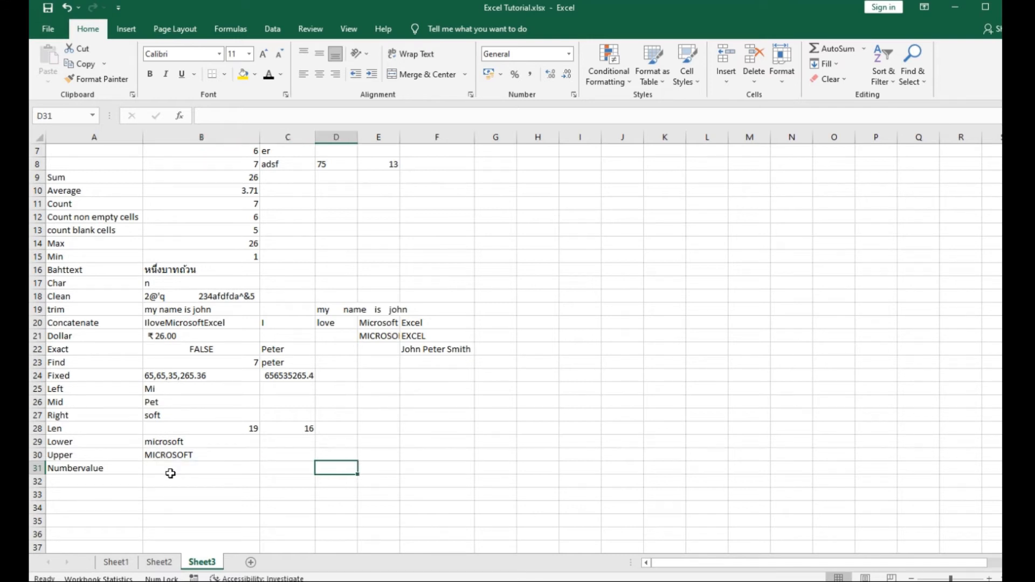
{"action": "type", "text": "19"}
{"action": "key", "text": "Right"}
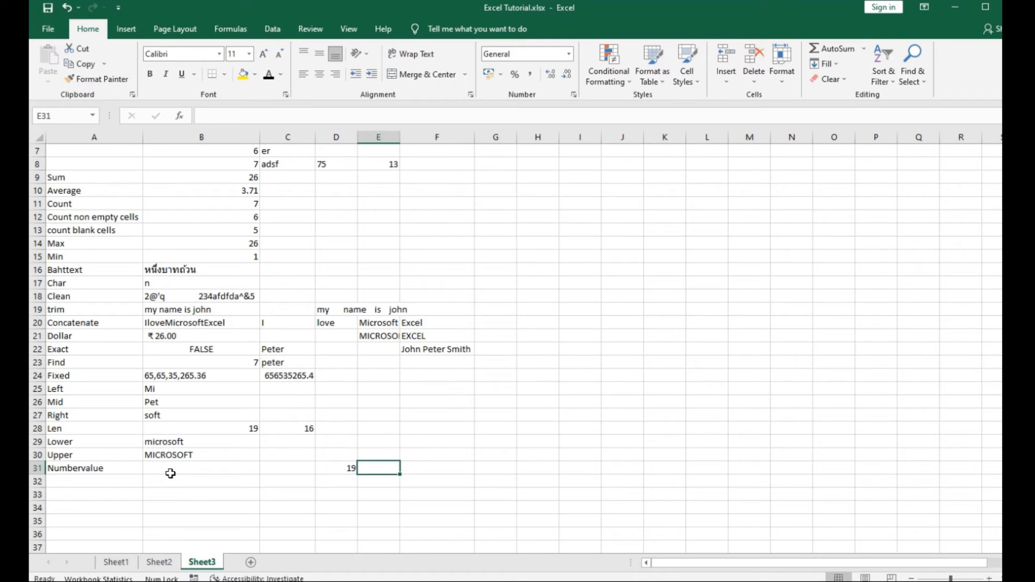
{"action": "type", "text": "'"}
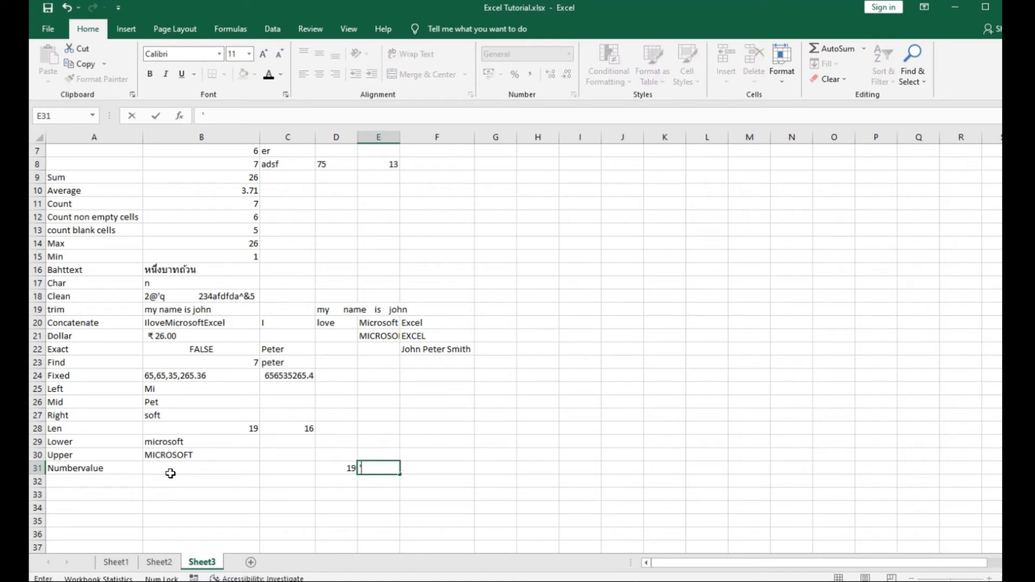
{"action": "type", "text": "19"}
{"action": "key", "text": "Return"}
{"action": "key", "text": "Up"}
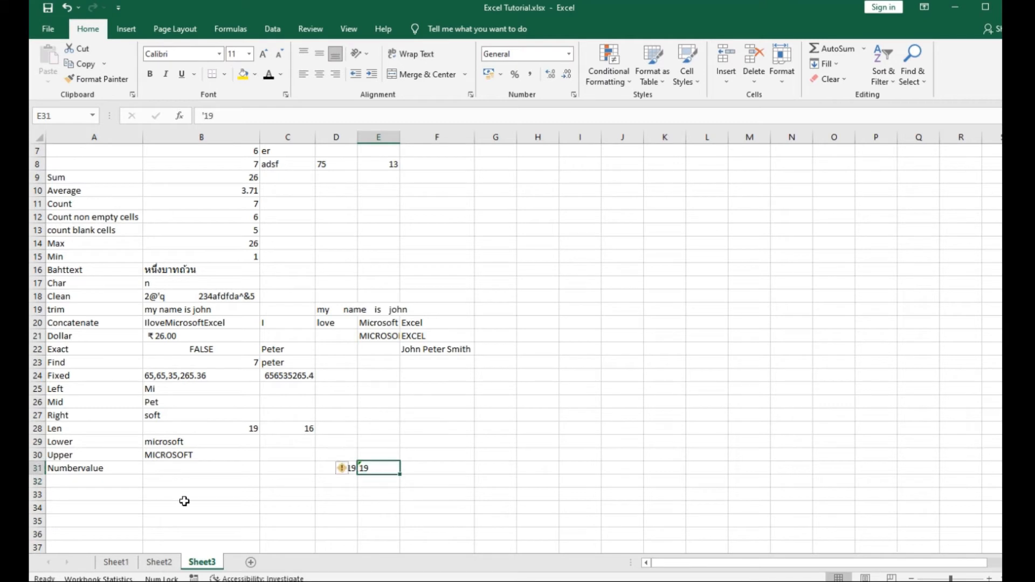
Step: Compare the contents of D31 and E31 and view the error-checking options for E31 without applying any
{"action": "left_click", "coordinate": [402, 524]}
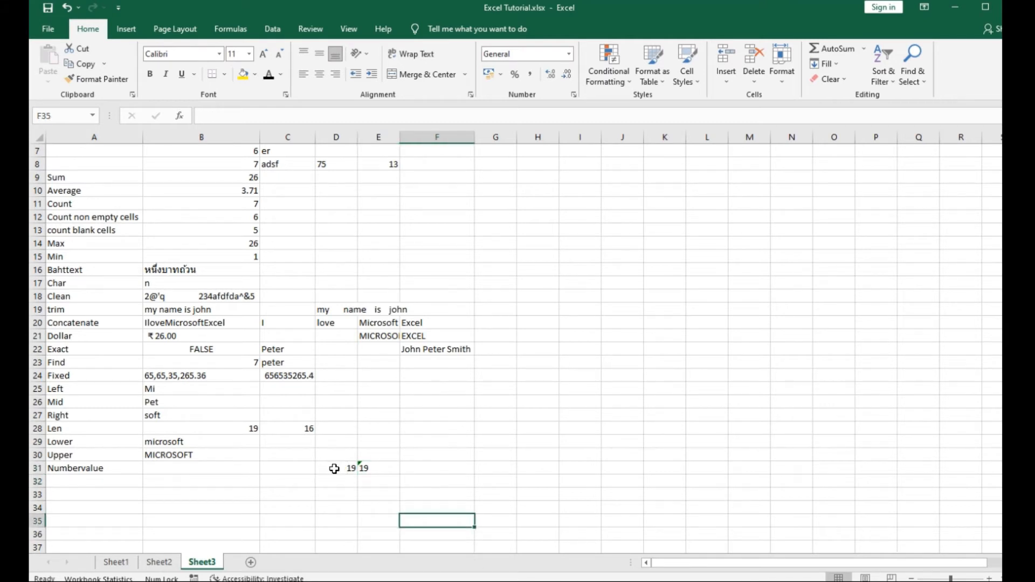
{"action": "left_click", "coordinate": [334, 469]}
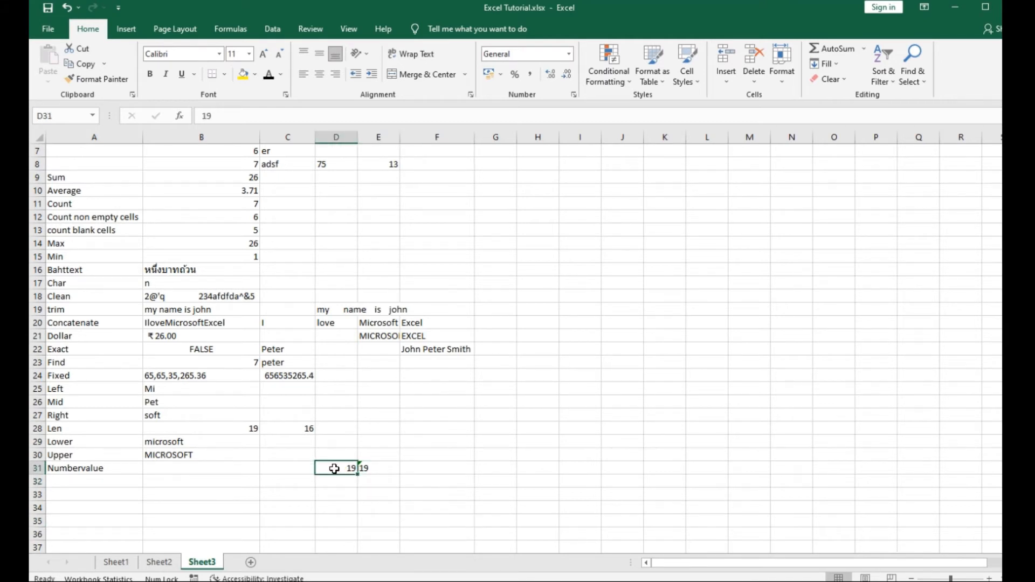
{"action": "left_click", "coordinate": [386, 468]}
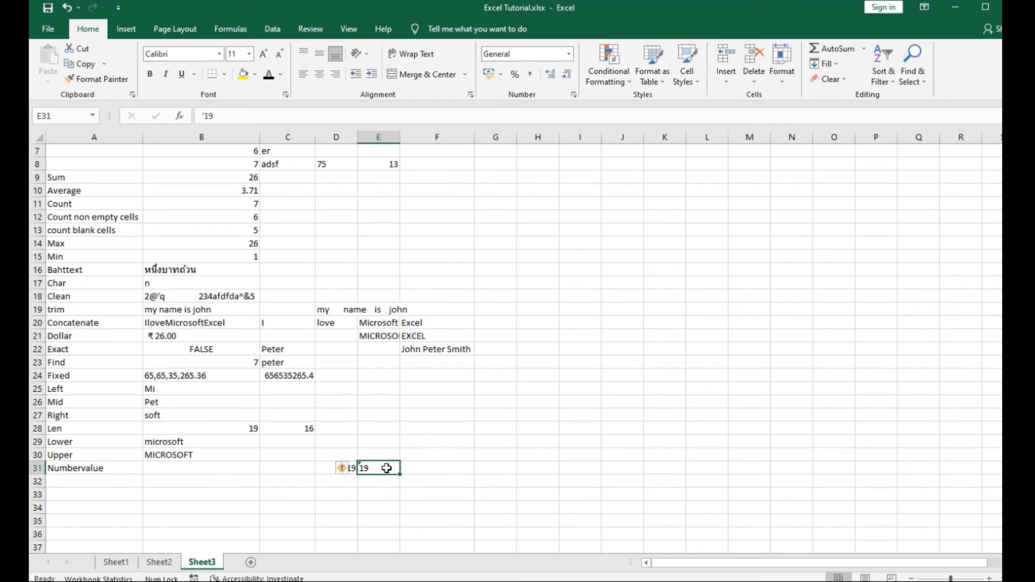
{"action": "left_click", "coordinate": [349, 469]}
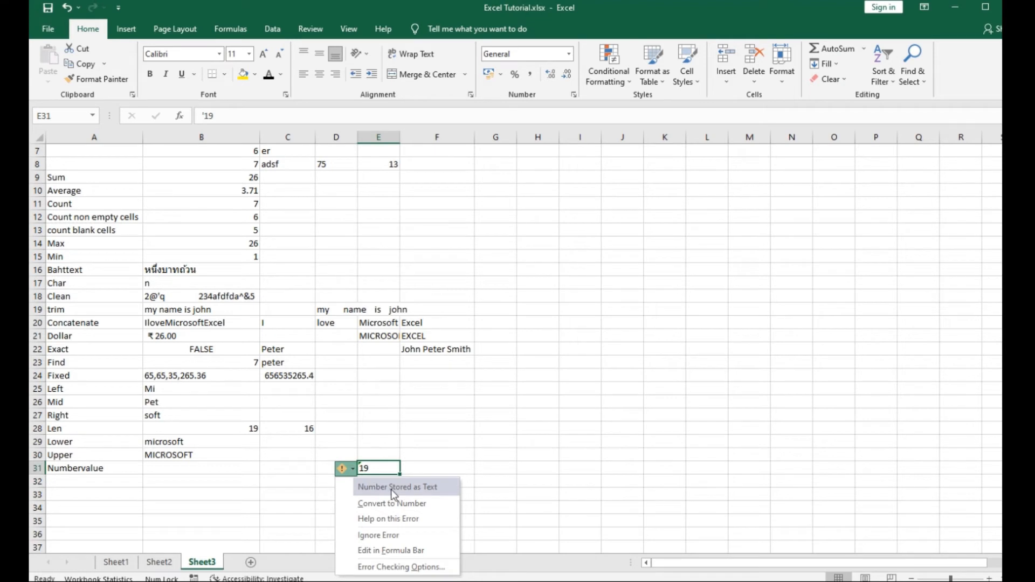
{"action": "left_click", "coordinate": [450, 458]}
{"action": "left_click", "coordinate": [381, 469]}
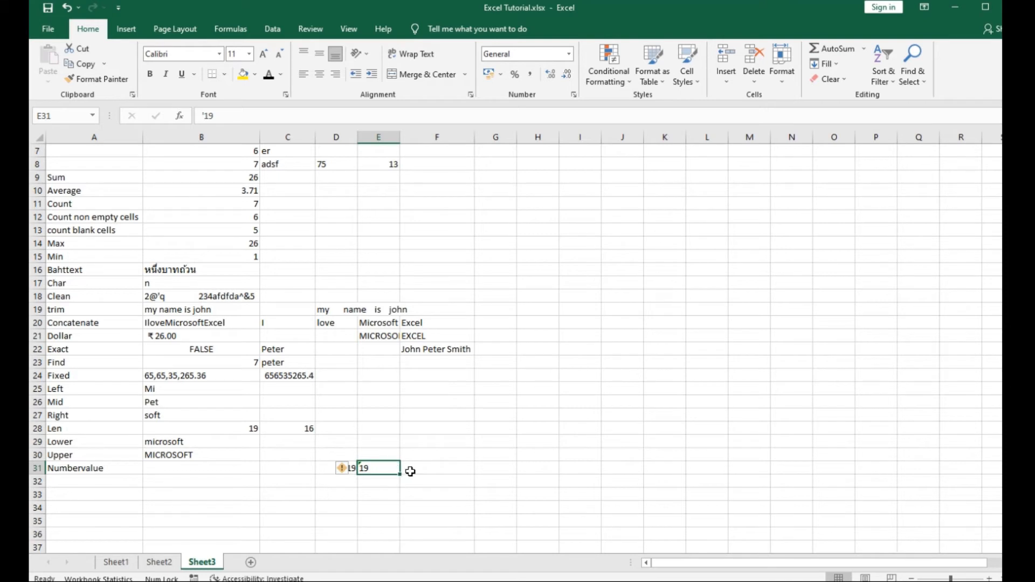
Step: Test arithmetic on the text number by entering =E31+7 in F31, and clear that cell again
{"action": "left_click", "coordinate": [410, 471]}
{"action": "type", "text": "="}
{"action": "key", "text": "Left"}
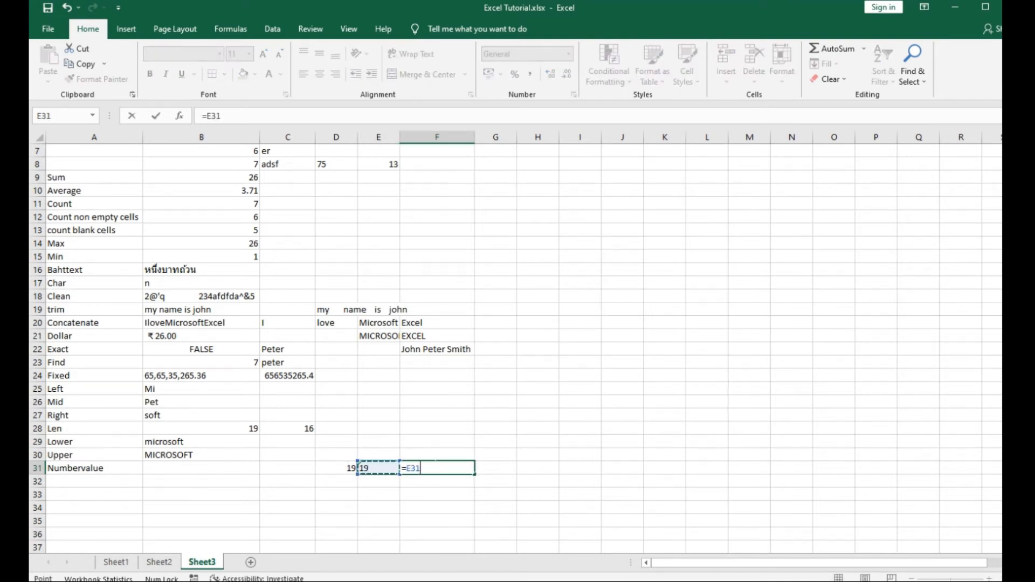
{"action": "type", "text": "+"}
{"action": "type", "text": "7"}
{"action": "key", "text": "Return"}
{"action": "left_click", "coordinate": [435, 467]}
{"action": "key", "text": "Delete"}
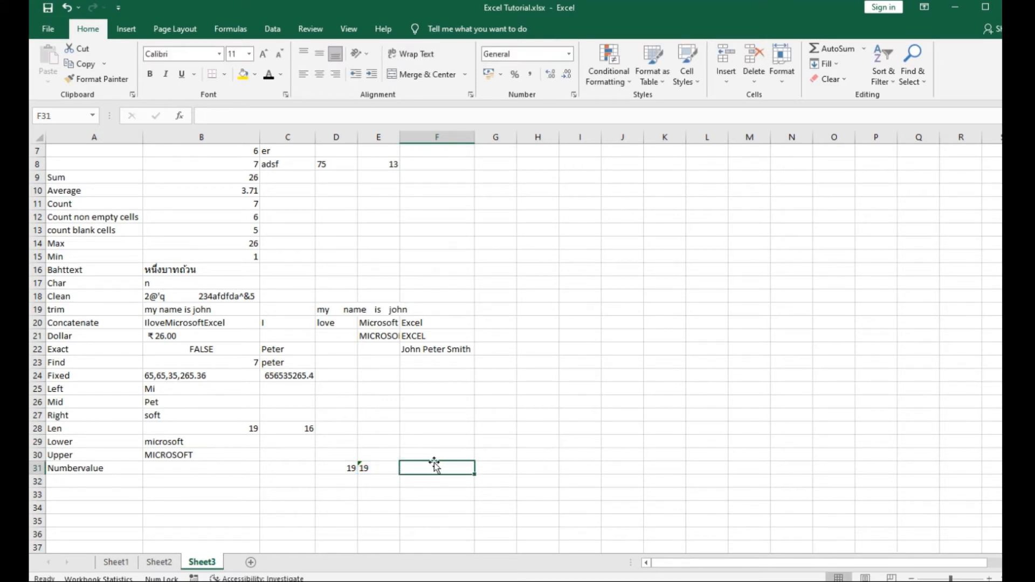
Step: Examine the number-stored-as-text options of E31 again and check the plain number in D31
{"action": "left_click", "coordinate": [364, 468]}
{"action": "left_click", "coordinate": [350, 469]}
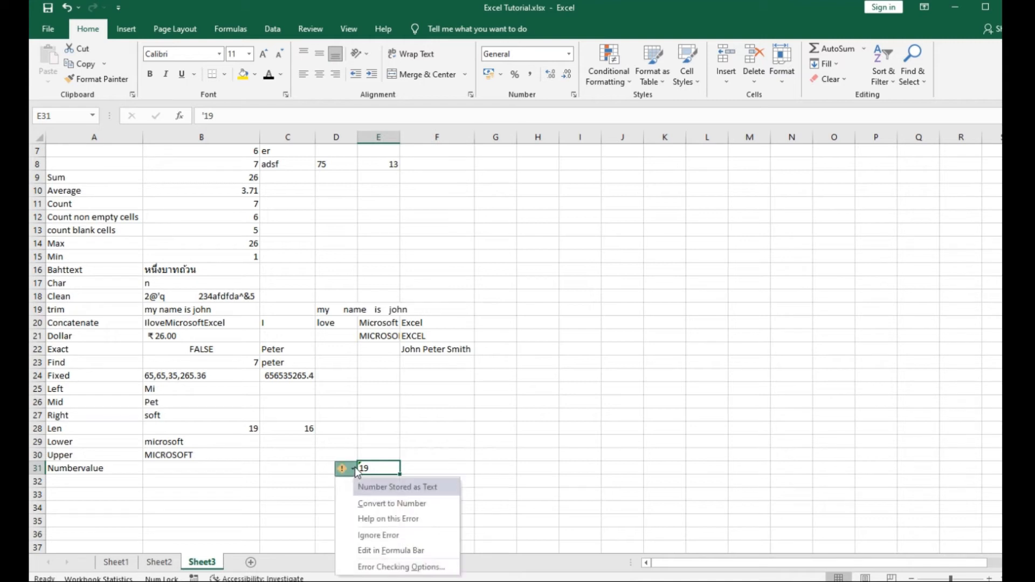
{"action": "left_click", "coordinate": [335, 485]}
{"action": "left_click", "coordinate": [334, 469]}
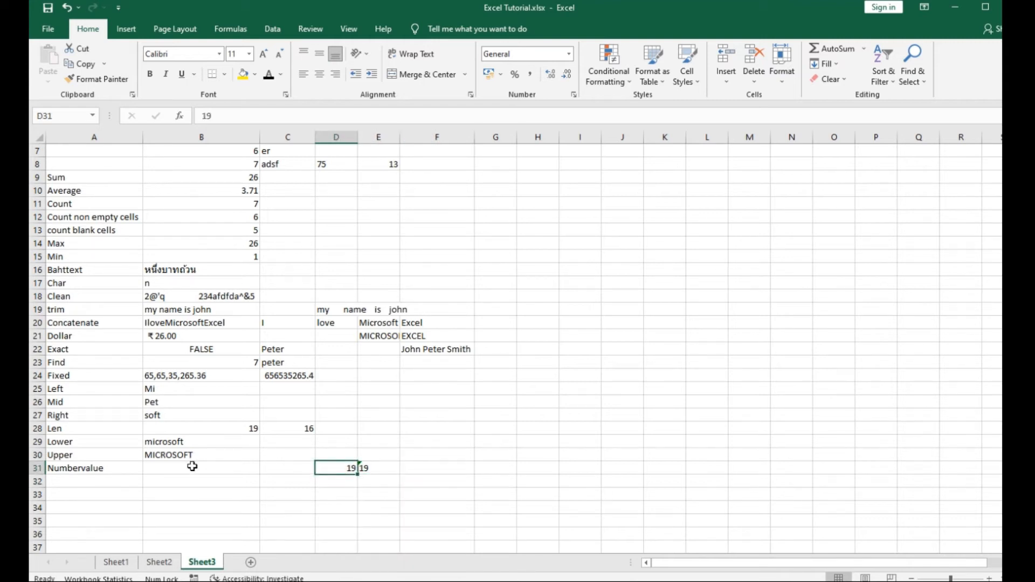
Step: Enter =NUMBERVALUE(E31) in B31 to convert the text number in E31 to a numeric value
{"action": "left_click", "coordinate": [160, 471]}
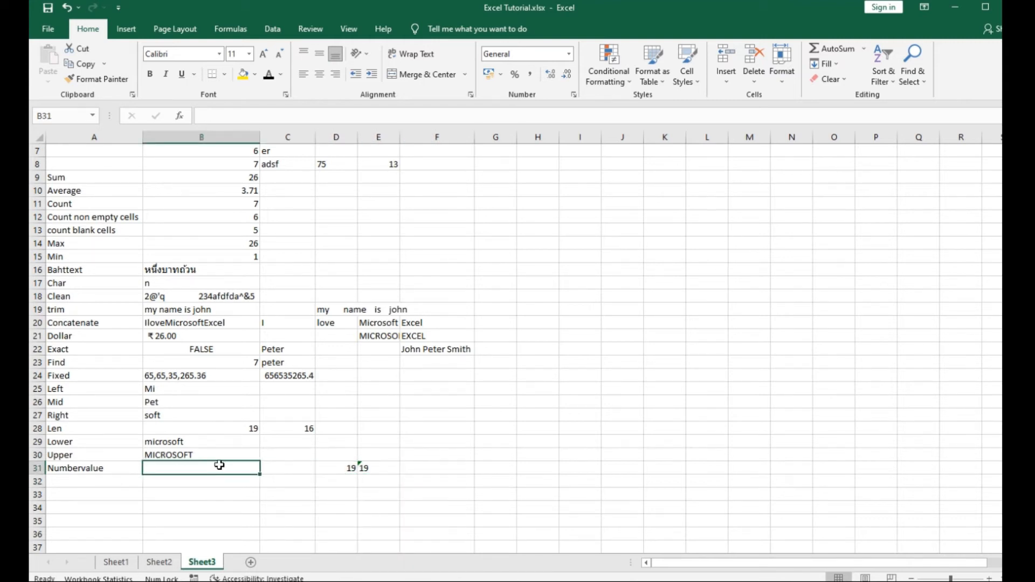
{"action": "type", "text": "=num"}
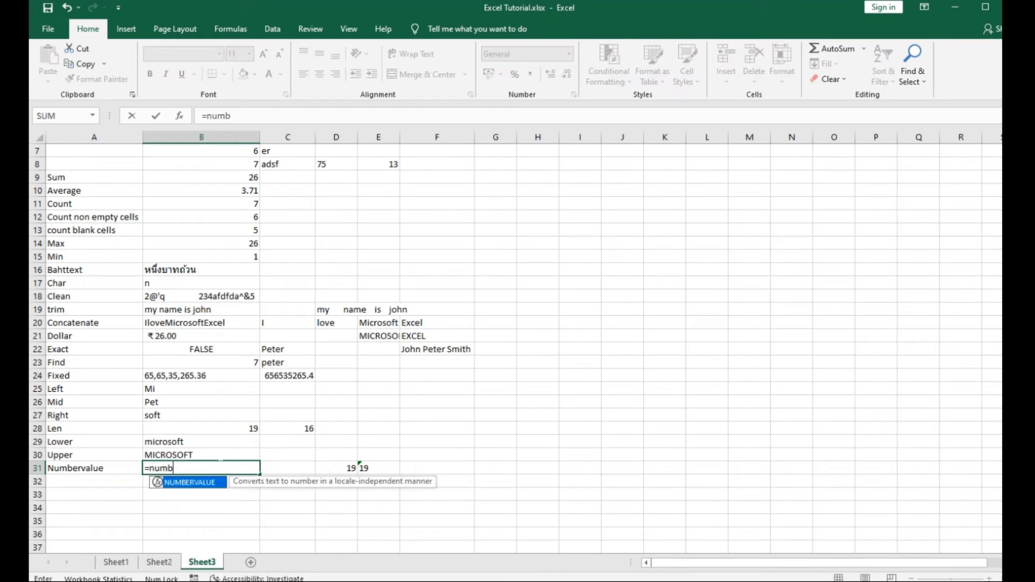
{"action": "type", "text": "b"}
{"action": "key", "text": "Tab"}
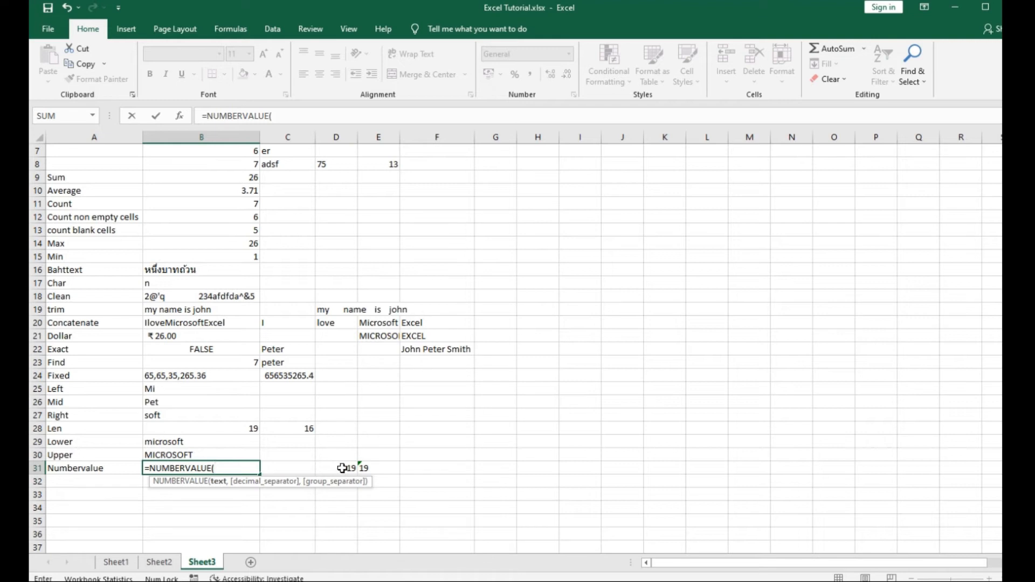
{"action": "left_click", "coordinate": [371, 467]}
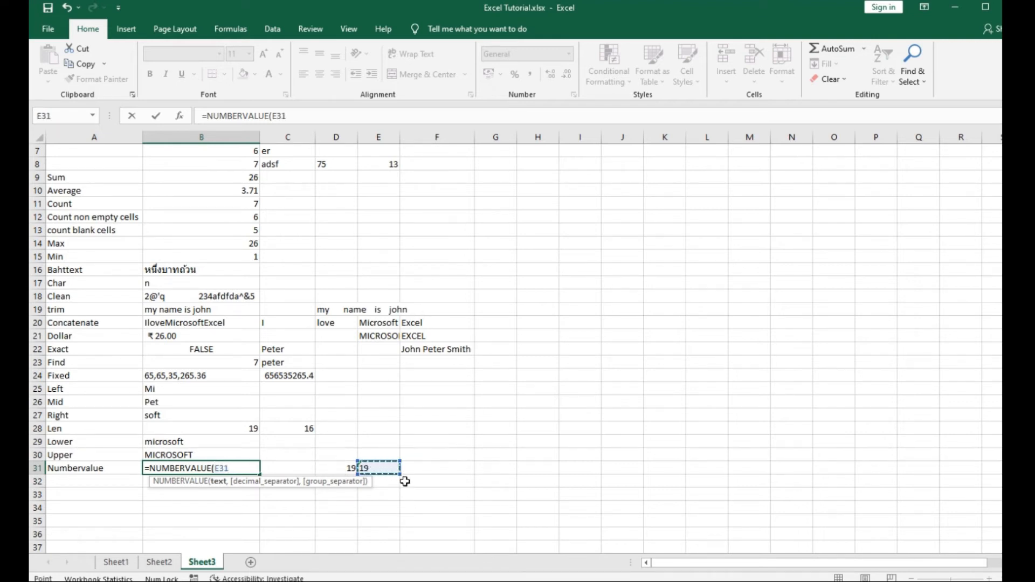
{"action": "type", "text": ","}
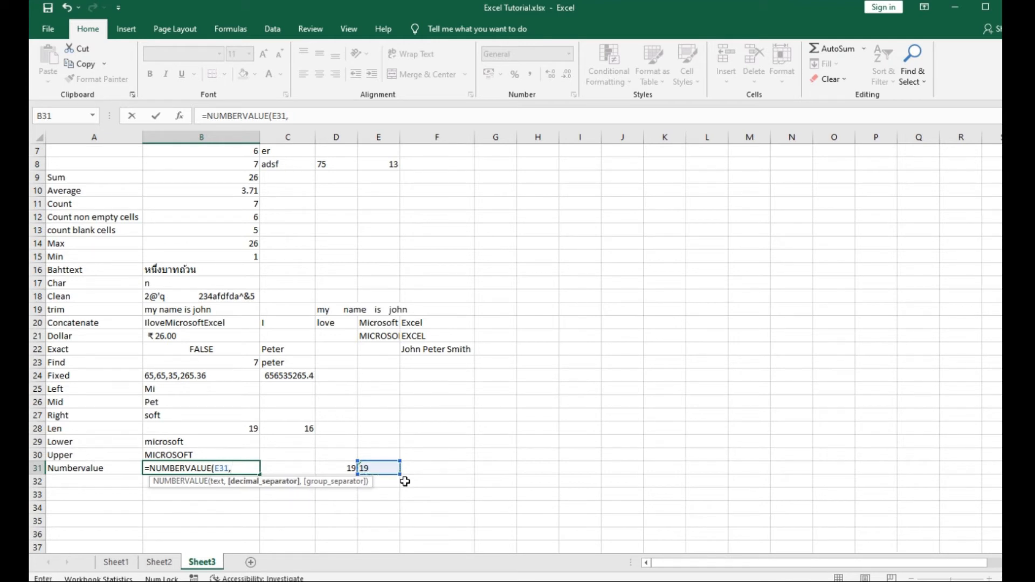
{"action": "key", "text": "BackSpace"}
{"action": "type", "text": ")"}
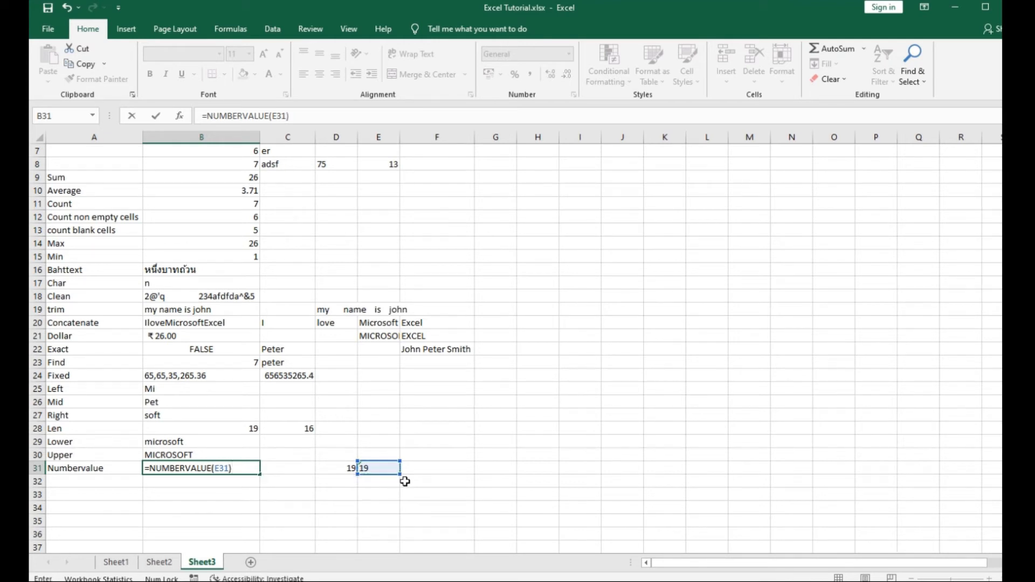
{"action": "key", "text": "ctrl+Return"}
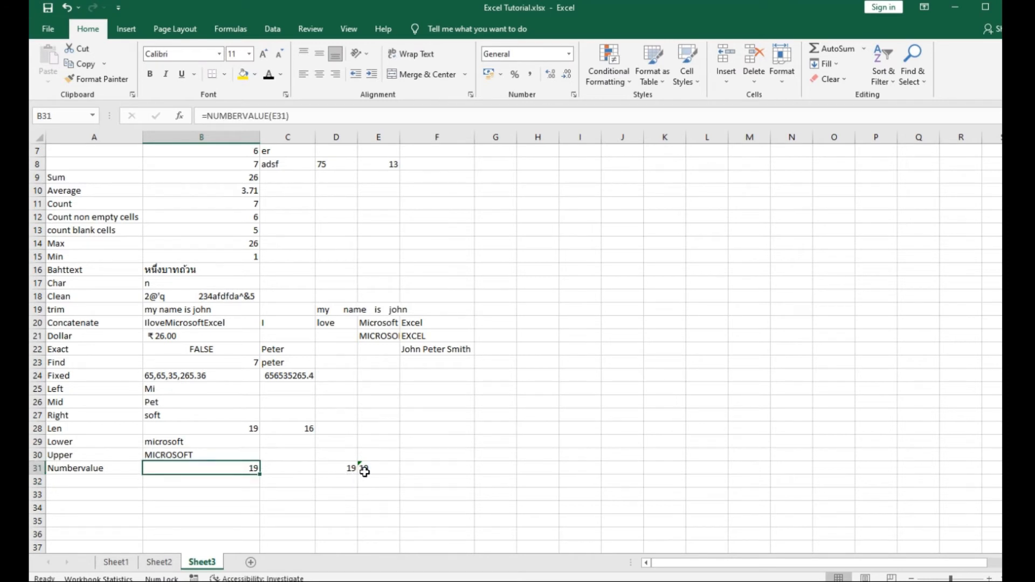
Step: Compare the text number in E31 with the NUMBERVALUE result in B31, and ignore the number-stored-as-text error on E31
{"action": "left_click", "coordinate": [365, 471]}
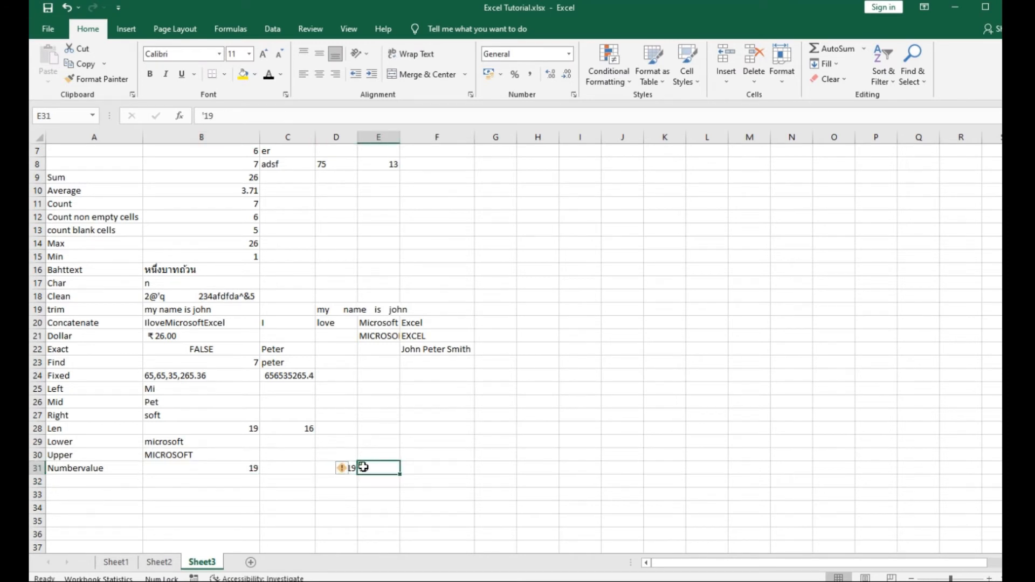
{"action": "left_click", "coordinate": [247, 468]}
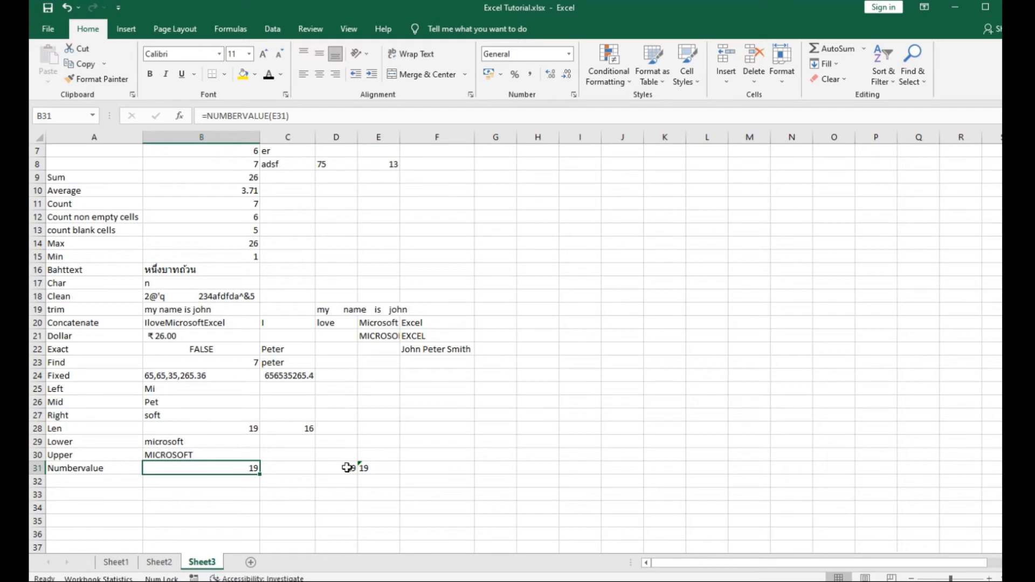
{"action": "left_click", "coordinate": [381, 467]}
{"action": "left_click", "coordinate": [82, 468]}
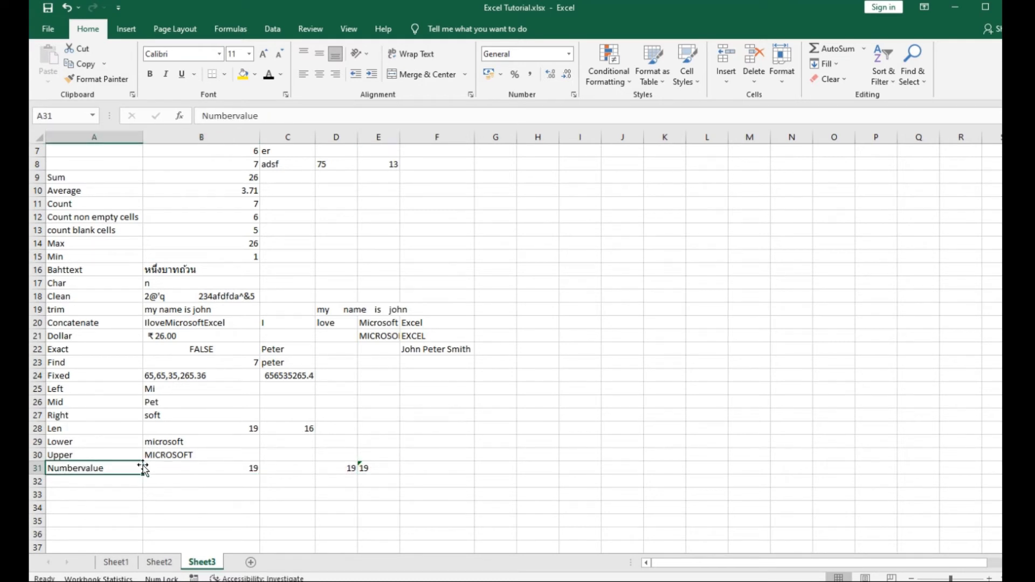
{"action": "left_click", "coordinate": [361, 467]}
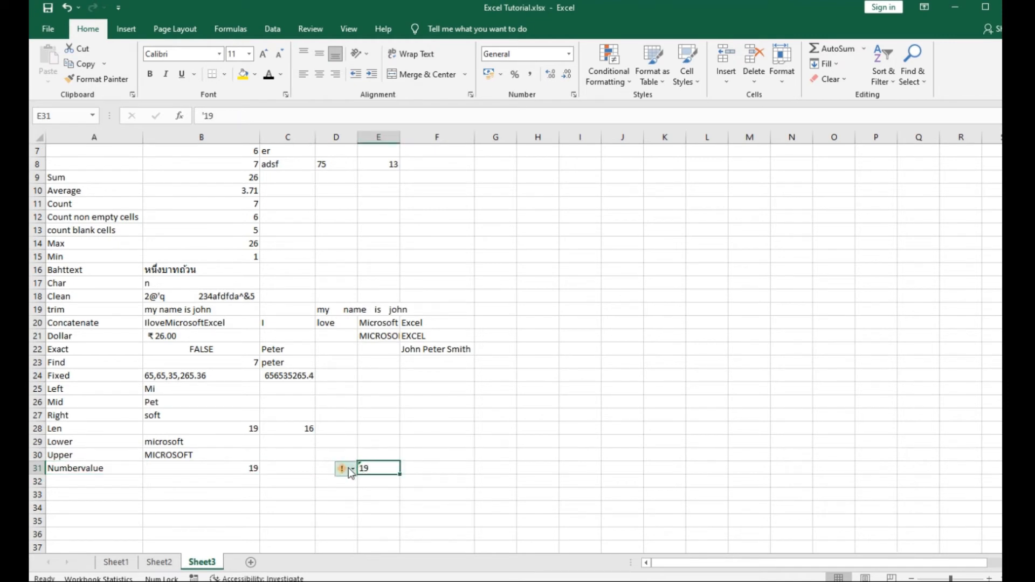
{"action": "left_click", "coordinate": [348, 469]}
{"action": "left_click", "coordinate": [384, 535]}
Step: Examine E31 with its error flag dismissed and compare its contents with the plain number in D31
{"action": "left_click", "coordinate": [402, 467]}
{"action": "left_click", "coordinate": [383, 467]}
{"action": "left_click", "coordinate": [414, 468]}
{"action": "left_click", "coordinate": [378, 468]}
{"action": "left_click", "coordinate": [422, 467]}
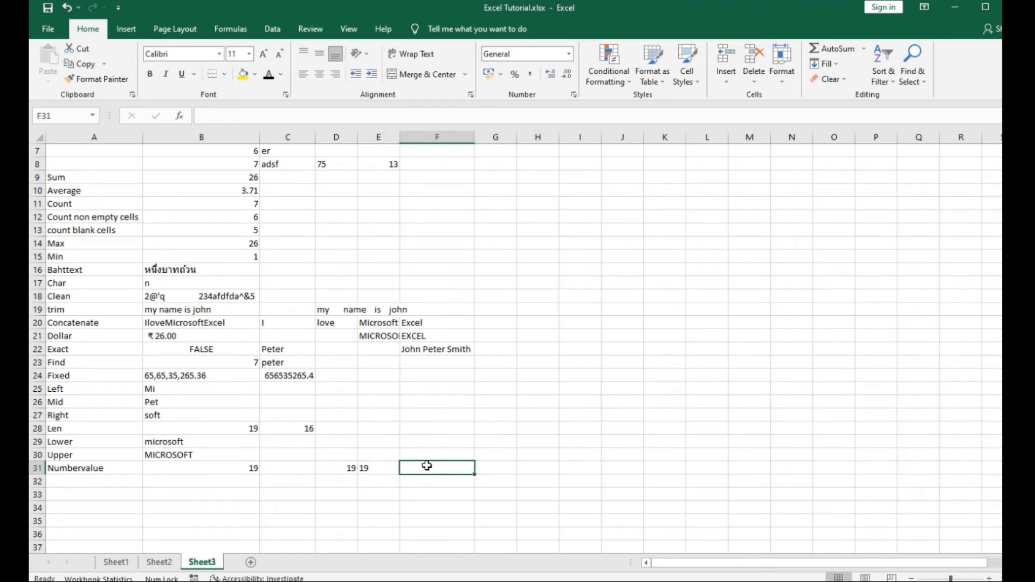
{"action": "left_click", "coordinate": [387, 468]}
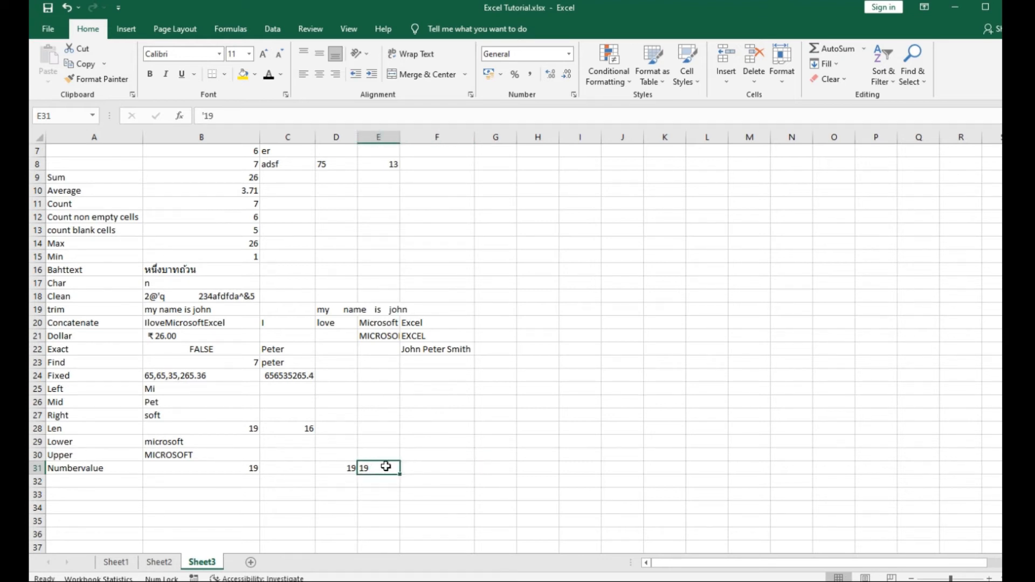
{"action": "left_click", "coordinate": [351, 468]}
{"action": "left_click", "coordinate": [386, 469]}
Step: Test arithmetic on the text number by entering =E31+78 in F31, and clear that cell again
{"action": "left_click", "coordinate": [439, 468]}
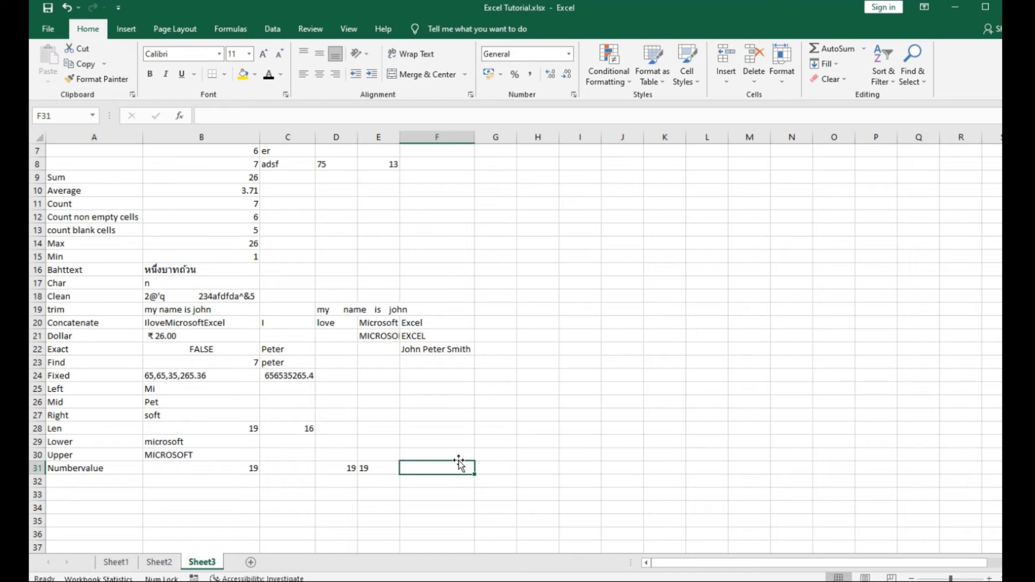
{"action": "type", "text": "="}
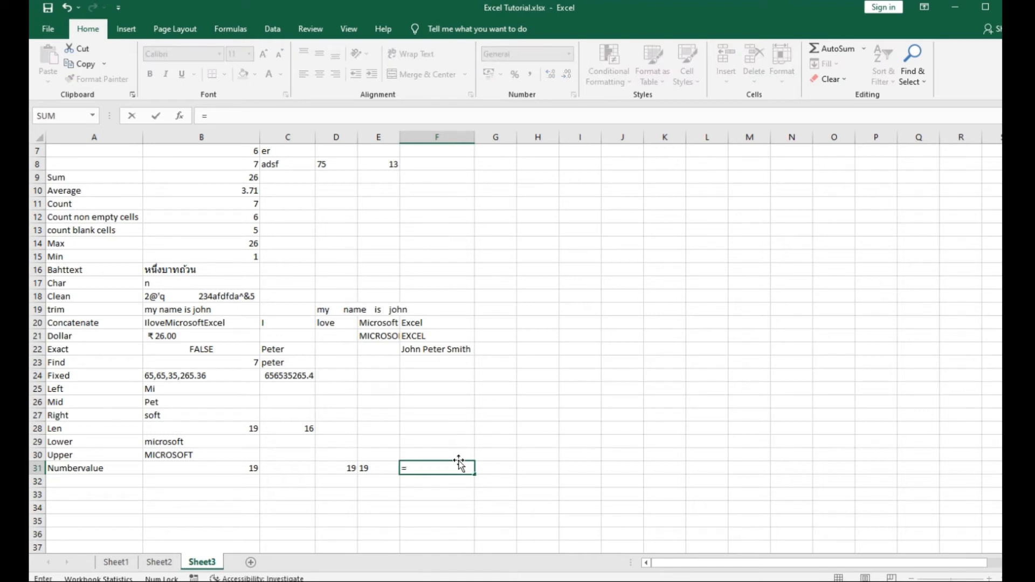
{"action": "key", "text": "Left"}
{"action": "type", "text": "+"}
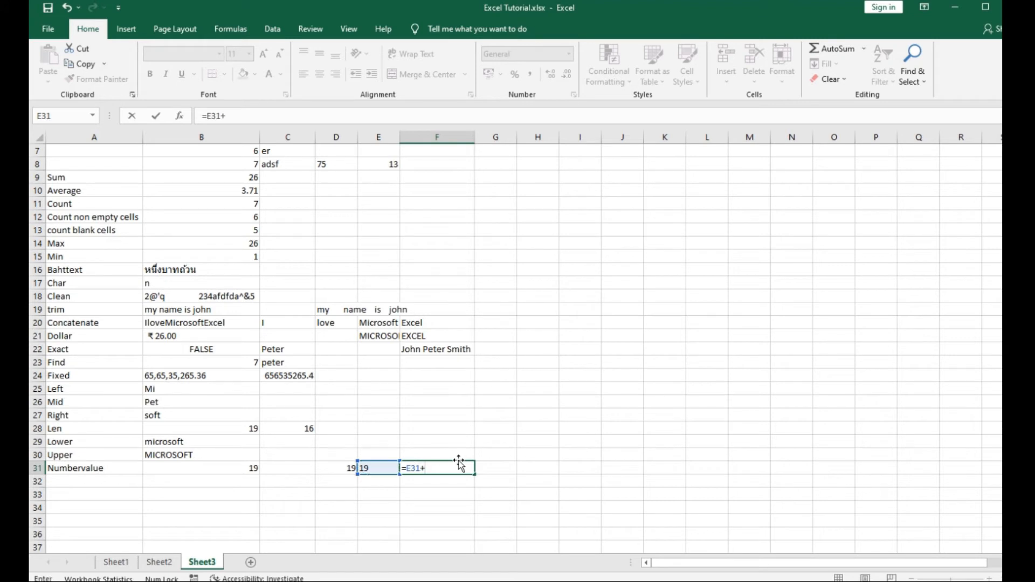
{"action": "type", "text": "78"}
{"action": "key", "text": "Return"}
{"action": "key", "text": "Up"}
{"action": "key", "text": "Delete"}
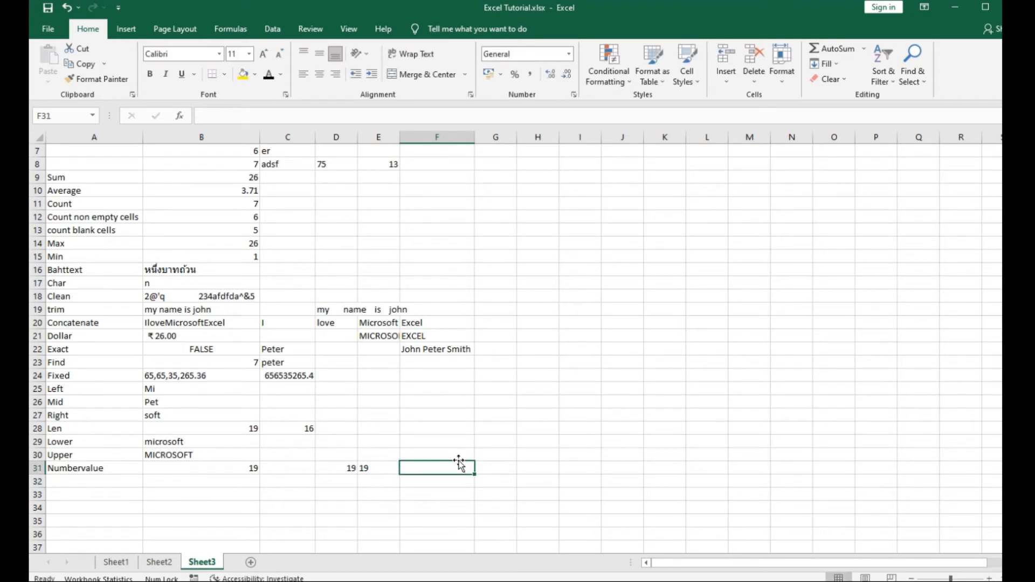
Step: Try adding letters to the text number by entering =E31+hg in F31, and clear that cell again
{"action": "type", "text": "="}
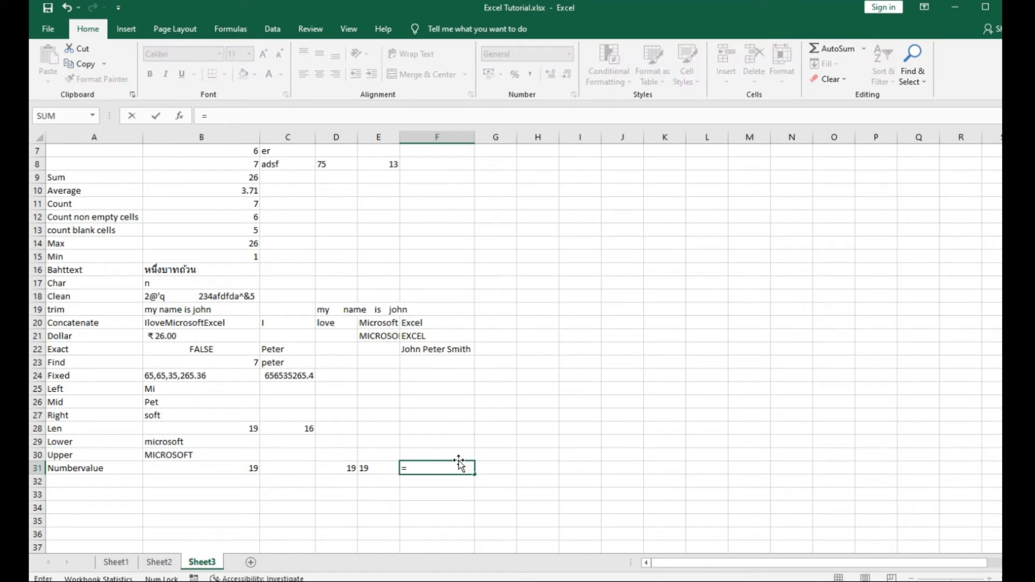
{"action": "key", "text": "Left"}
{"action": "type", "text": "+hg"}
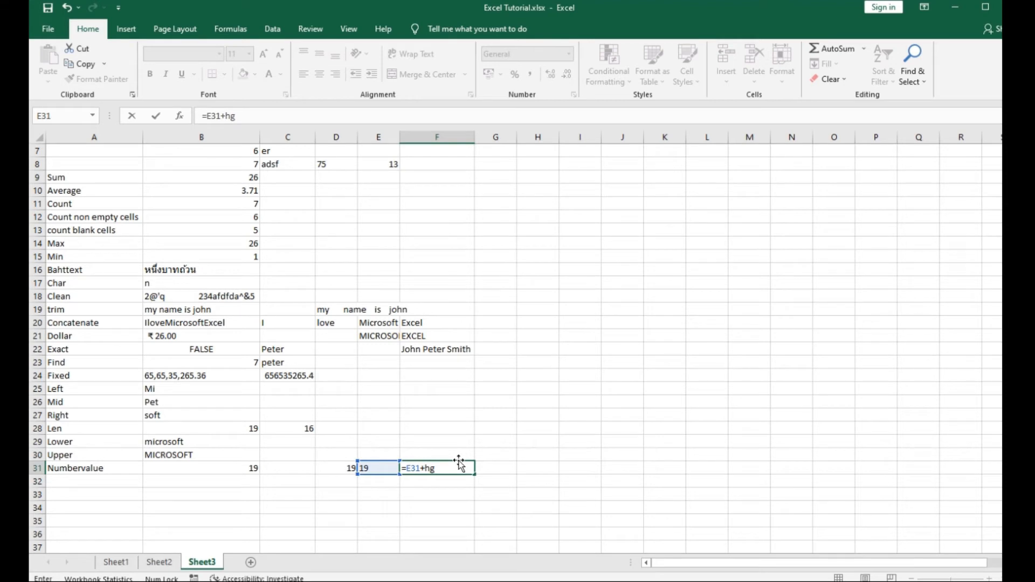
{"action": "key", "text": "ctrl+Return"}
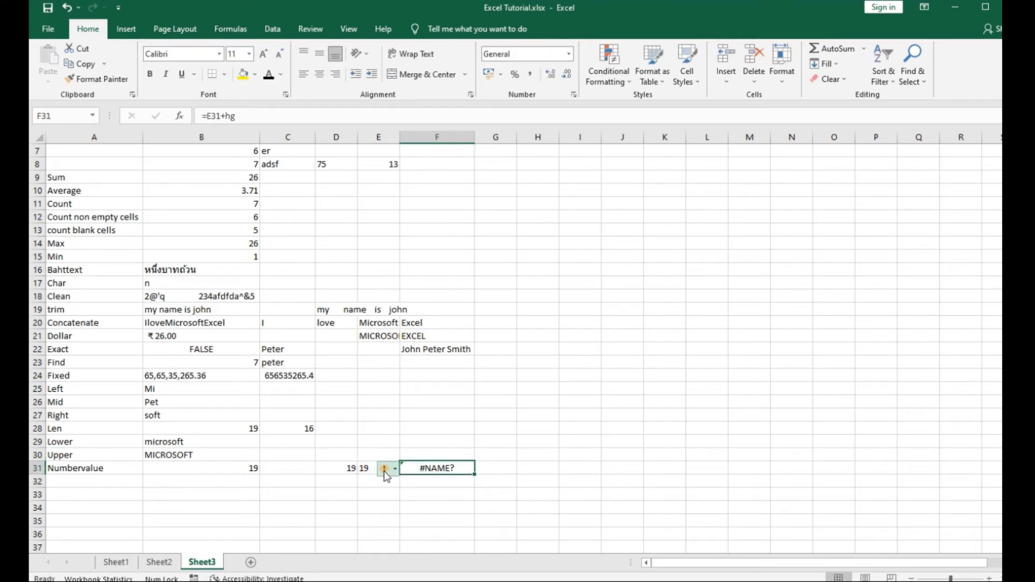
{"action": "left_click", "coordinate": [384, 469]}
{"action": "left_click", "coordinate": [504, 467]}
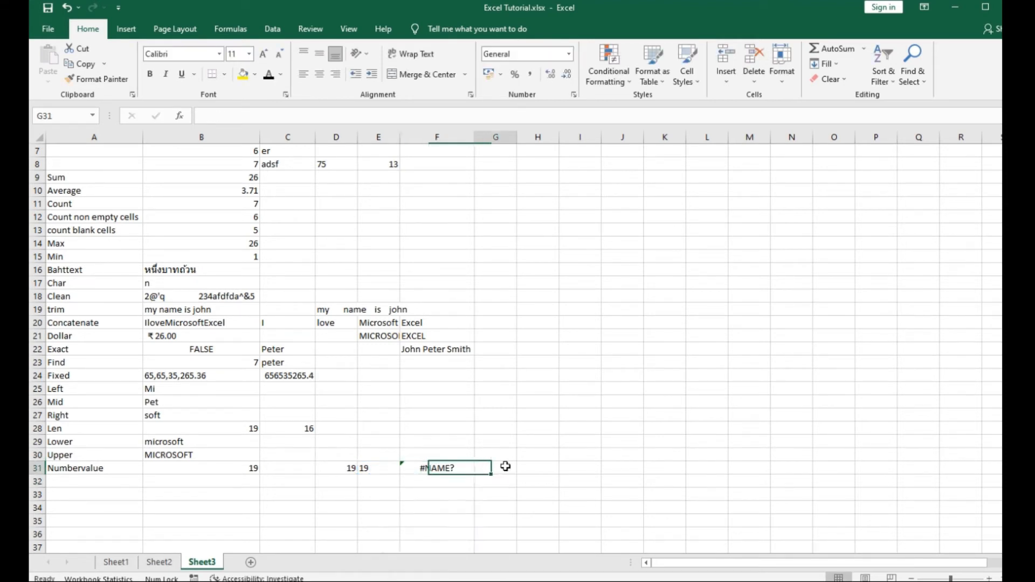
{"action": "left_click", "coordinate": [465, 467]}
{"action": "key", "text": "Delete"}
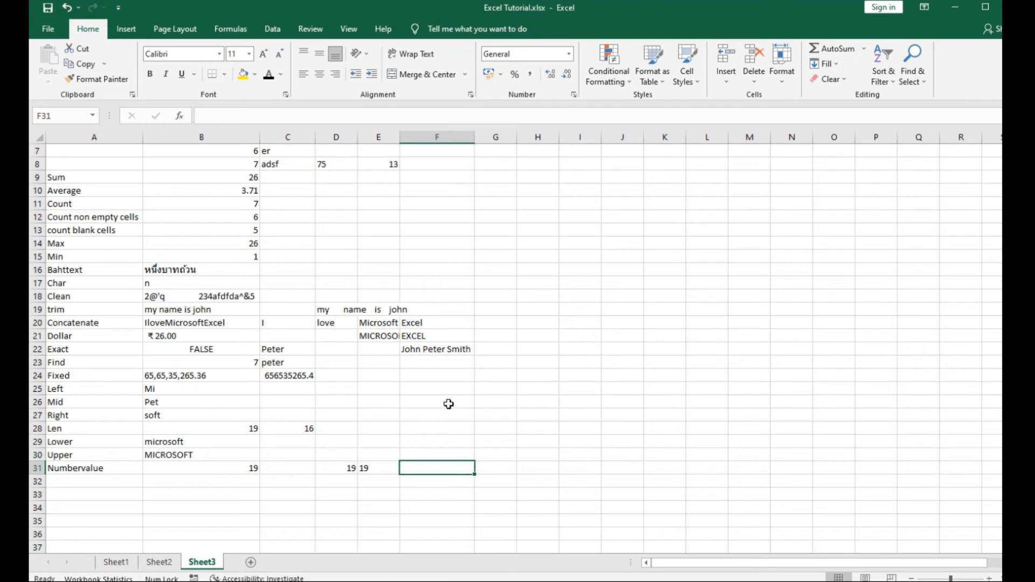
{"action": "left_click", "coordinate": [378, 469]}
{"action": "left_click", "coordinate": [436, 469]}
{"action": "left_click", "coordinate": [384, 467]}
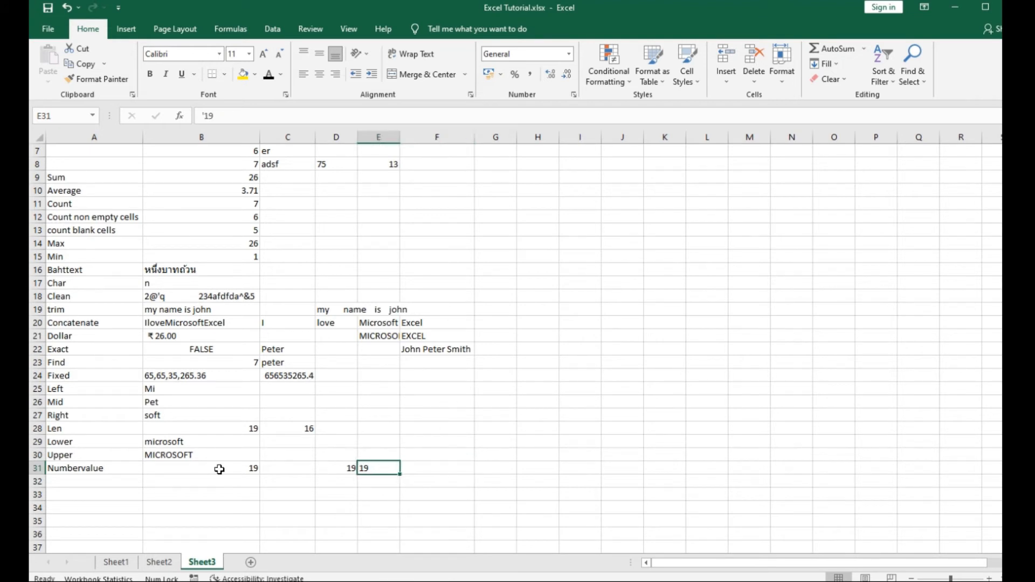
Step: Enter the label Proper in A32 and select B32 beside it for the function
{"action": "left_click", "coordinate": [97, 484]}
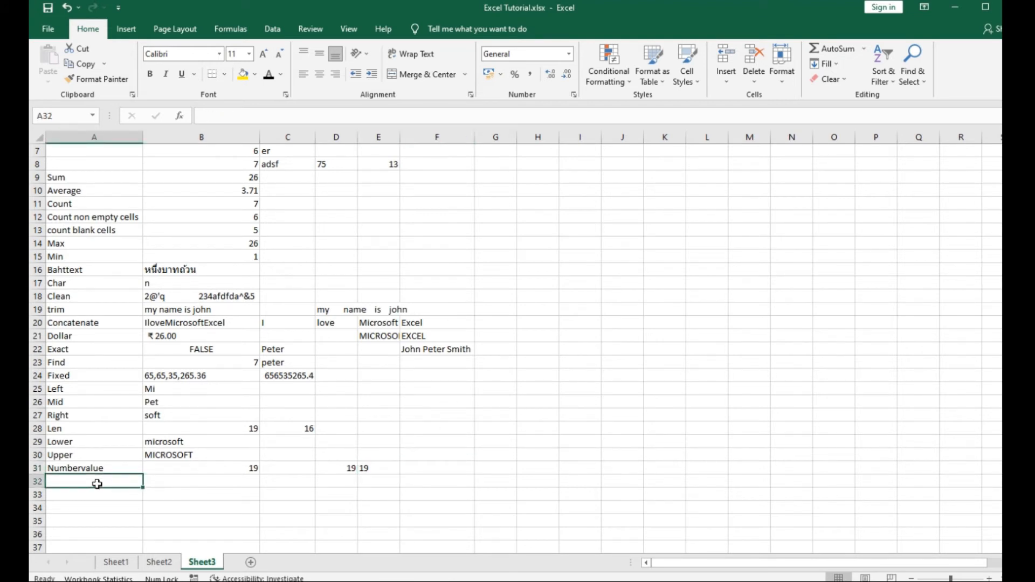
{"action": "type", "text": "Proper"}
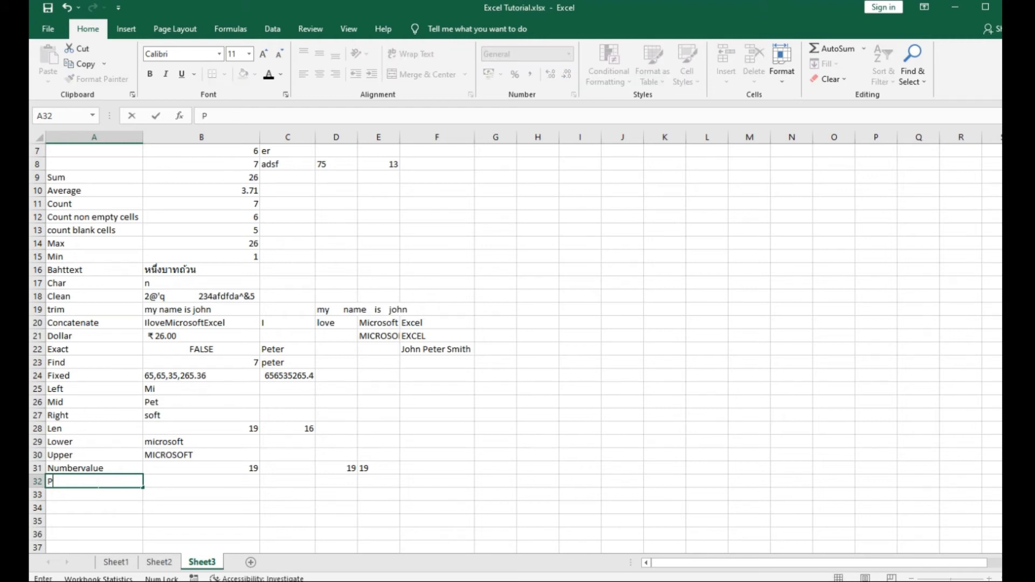
{"action": "key", "text": "Return"}
{"action": "key", "text": "Right"}
{"action": "key", "text": "Up"}
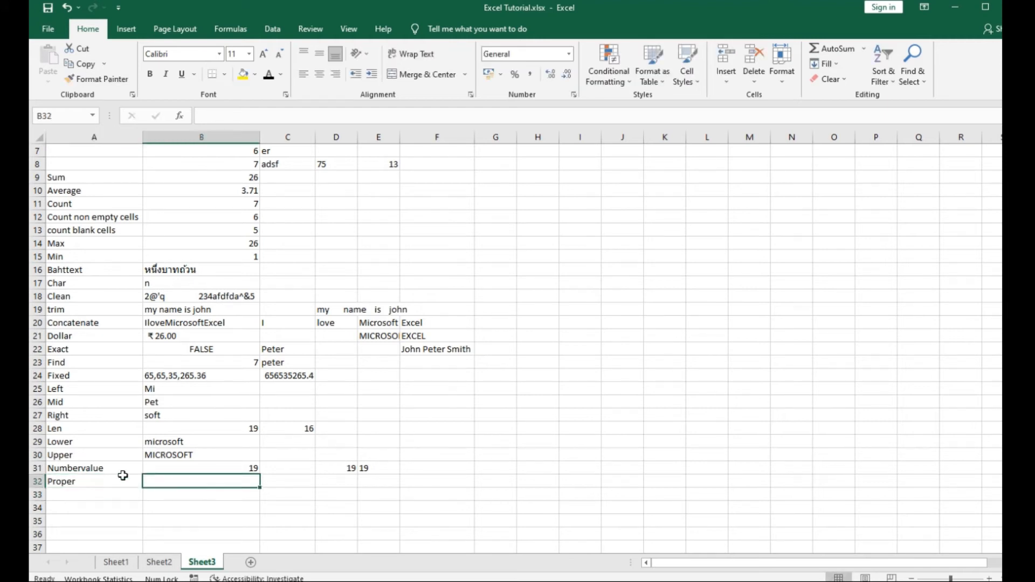
Step: Review the concatenated text in row 20 and enter =PROPER(B20) in B32
{"action": "left_click", "coordinate": [191, 322]}
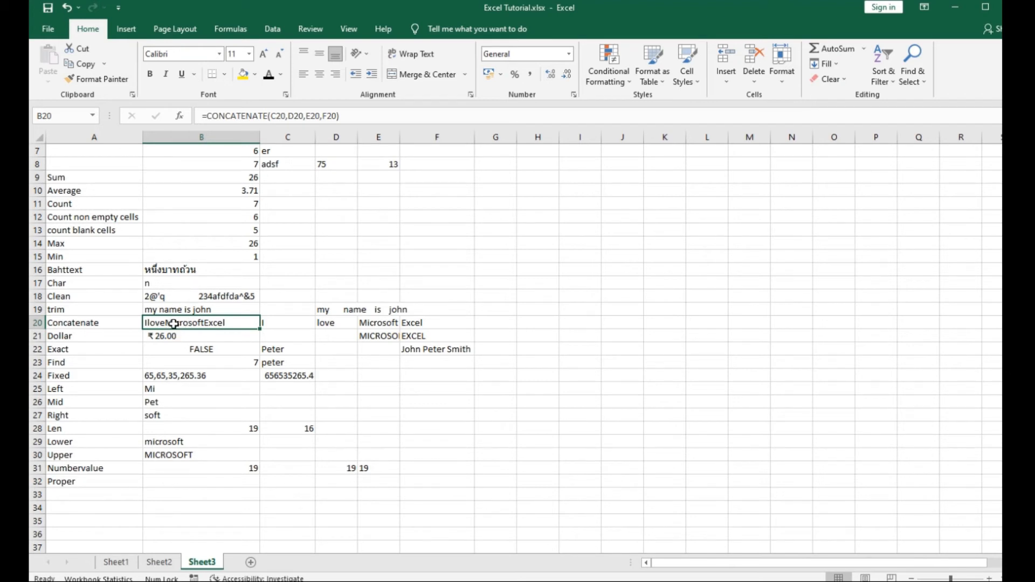
{"action": "left_click", "coordinate": [338, 323]}
{"action": "left_click", "coordinate": [240, 319]}
{"action": "left_click", "coordinate": [199, 483]}
{"action": "type", "text": "=prop"}
{"action": "key", "text": "Tab"}
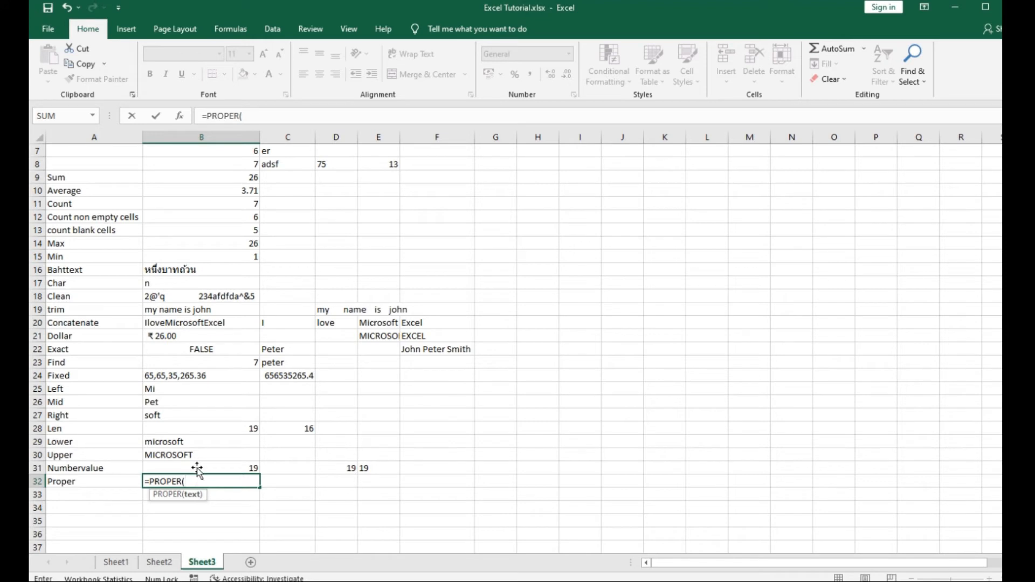
{"action": "left_click", "coordinate": [207, 324]}
{"action": "type", "text": ")"}
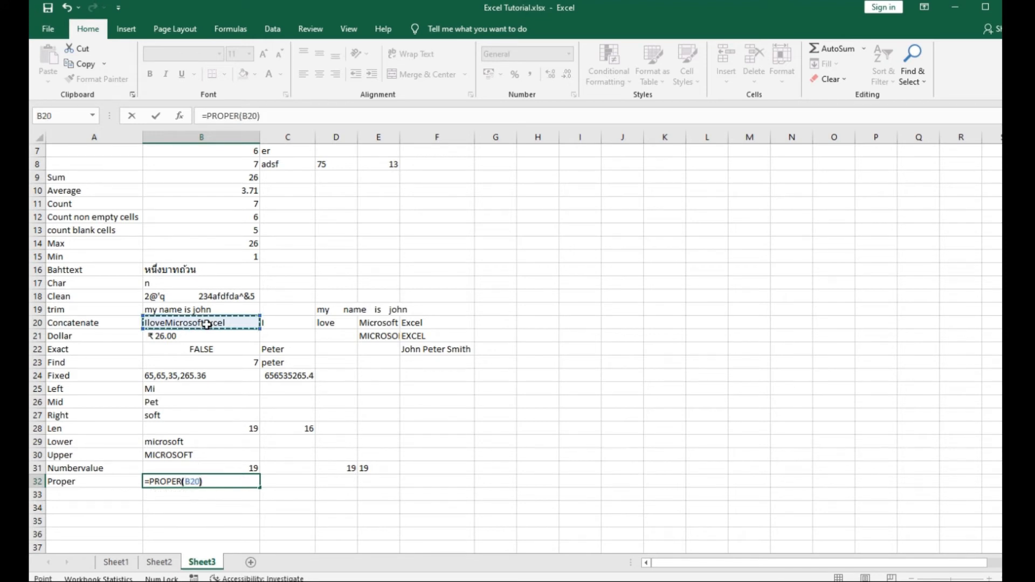
{"action": "key", "text": "Return"}
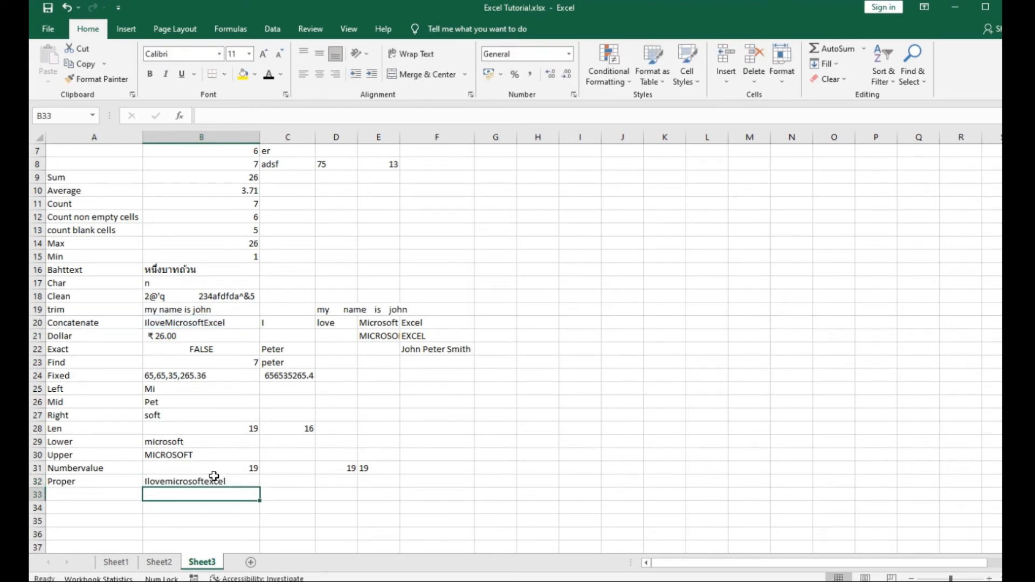
Step: Inspect the PROPER formula in B32 and clear the cell
{"action": "left_click", "coordinate": [215, 476]}
{"action": "double_click", "coordinate": [214, 477]}
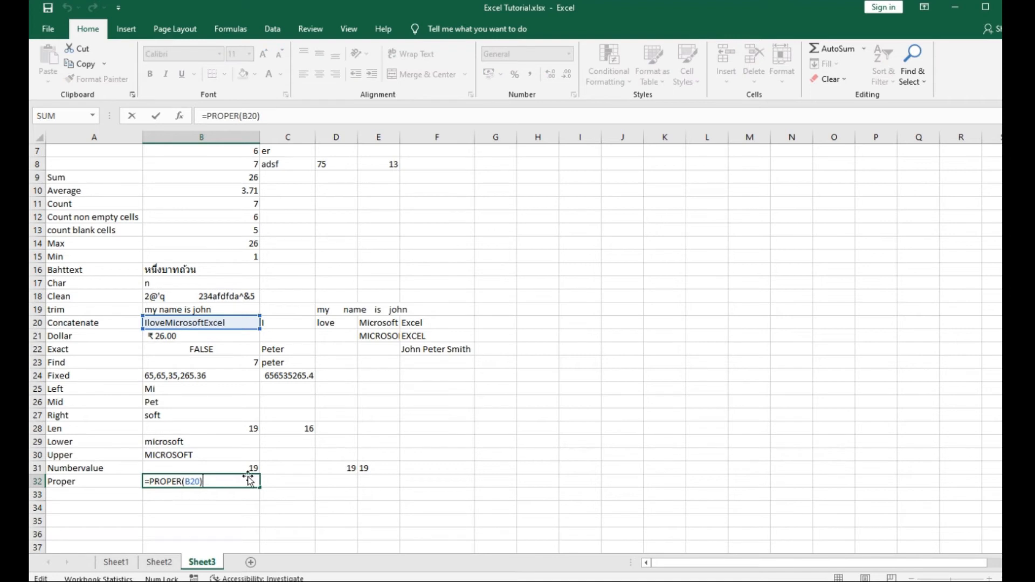
{"action": "key", "text": "Escape"}
{"action": "key", "text": "Delete"}
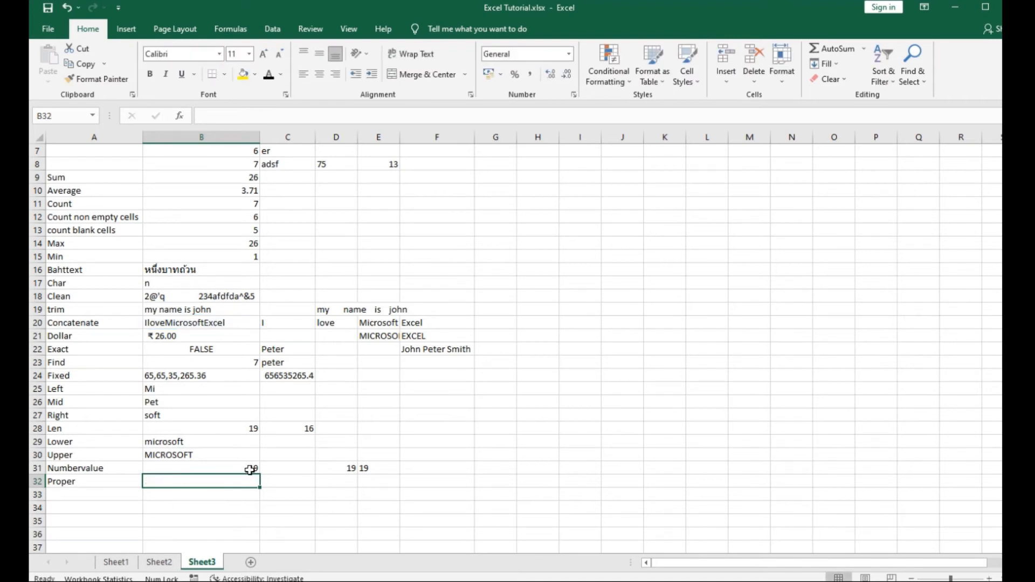
{"action": "type", "text": "=prob"}
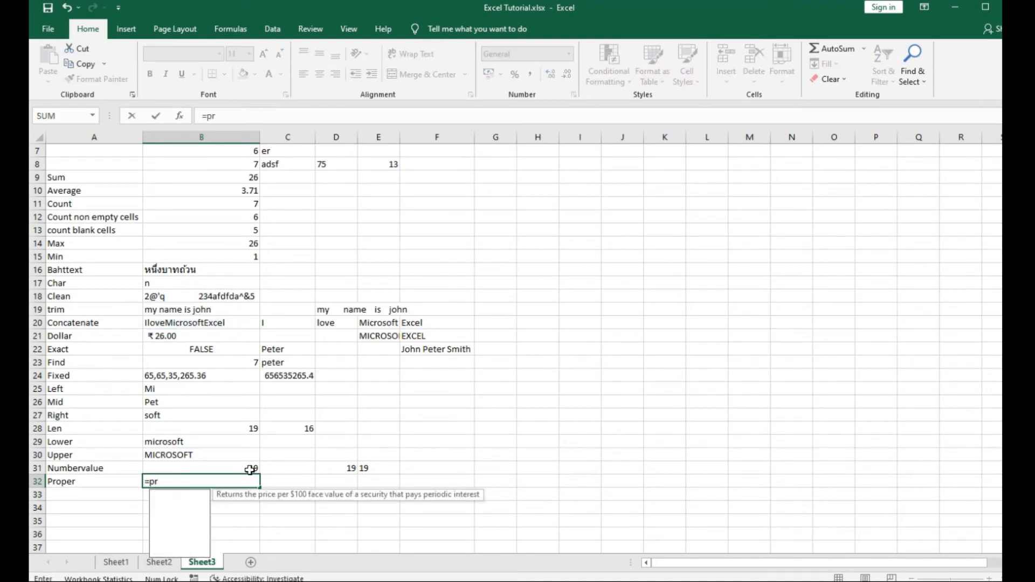
{"action": "key", "text": "Tab"}
{"action": "key", "text": "BackSpace"}
{"action": "key", "text": "BackSpace"}
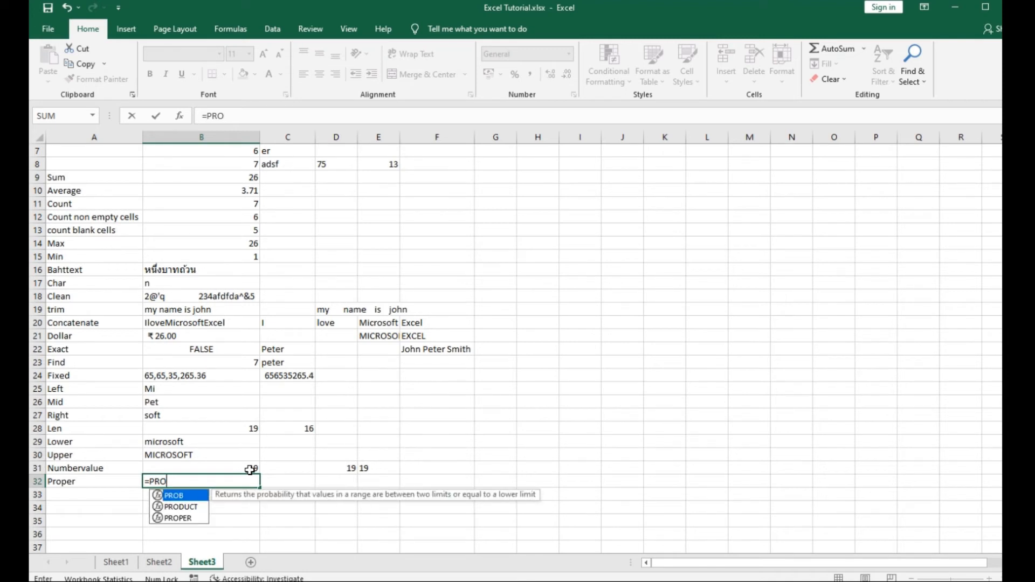
{"action": "key", "text": "Down"}
{"action": "key", "text": "Down"}
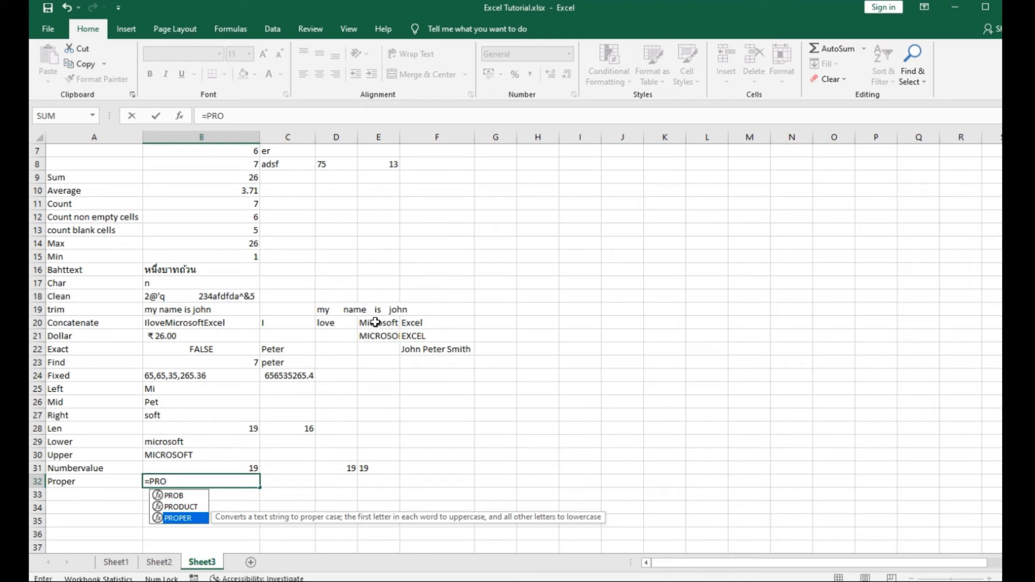
{"action": "left_click", "coordinate": [322, 324]}
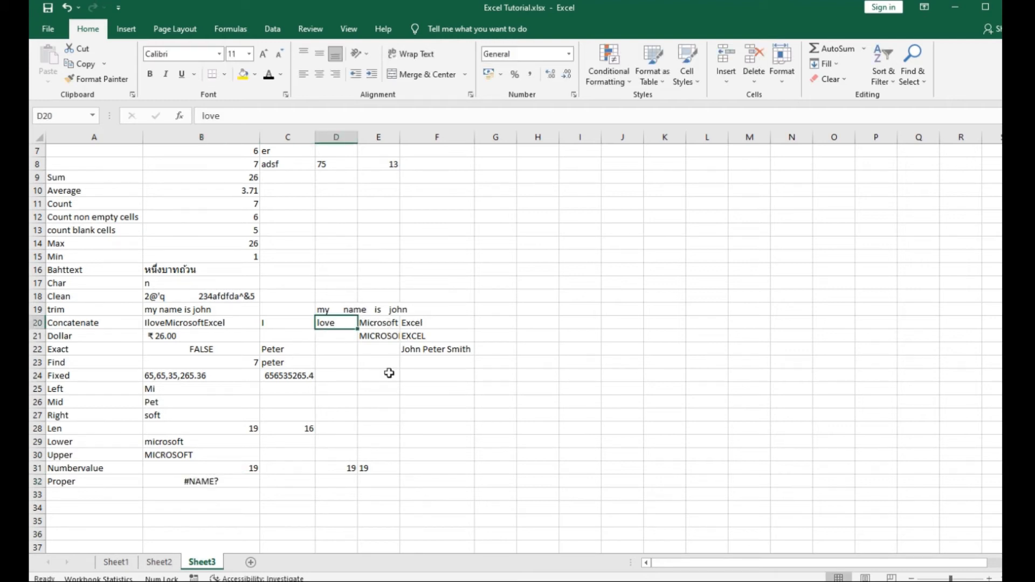
Step: Enter =PROPER(D20) in B32 to convert the word in D20 to proper case
{"action": "left_click", "coordinate": [204, 483]}
{"action": "type", "text": "=PROper"}
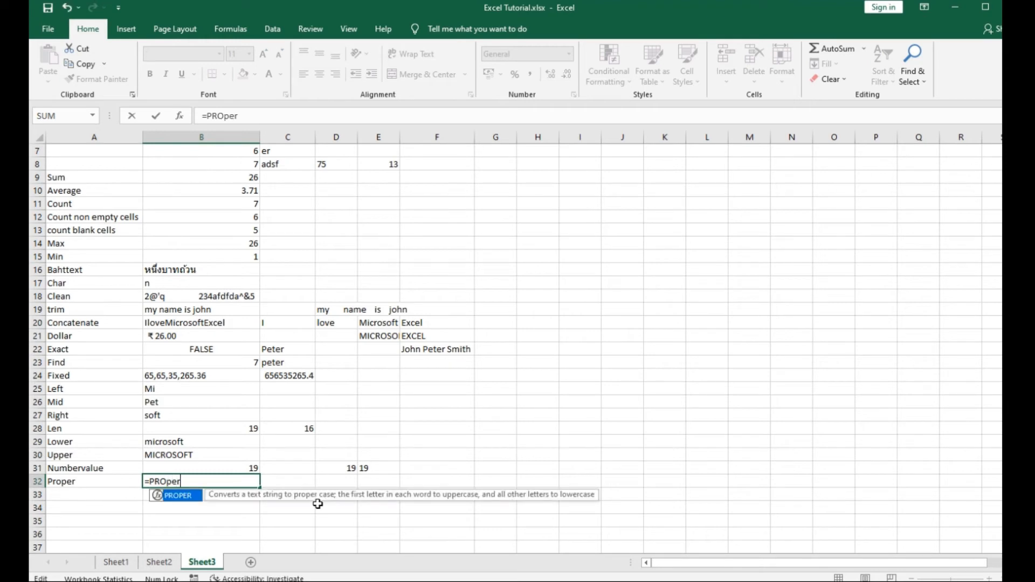
{"action": "key", "text": "Tab"}
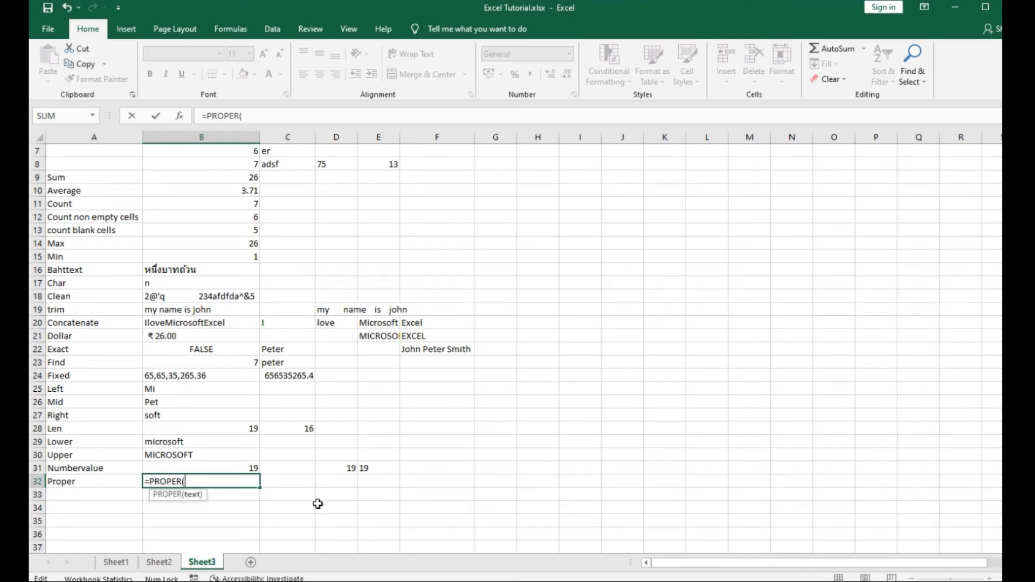
{"action": "left_click", "coordinate": [328, 322]}
{"action": "type", "text": ")"}
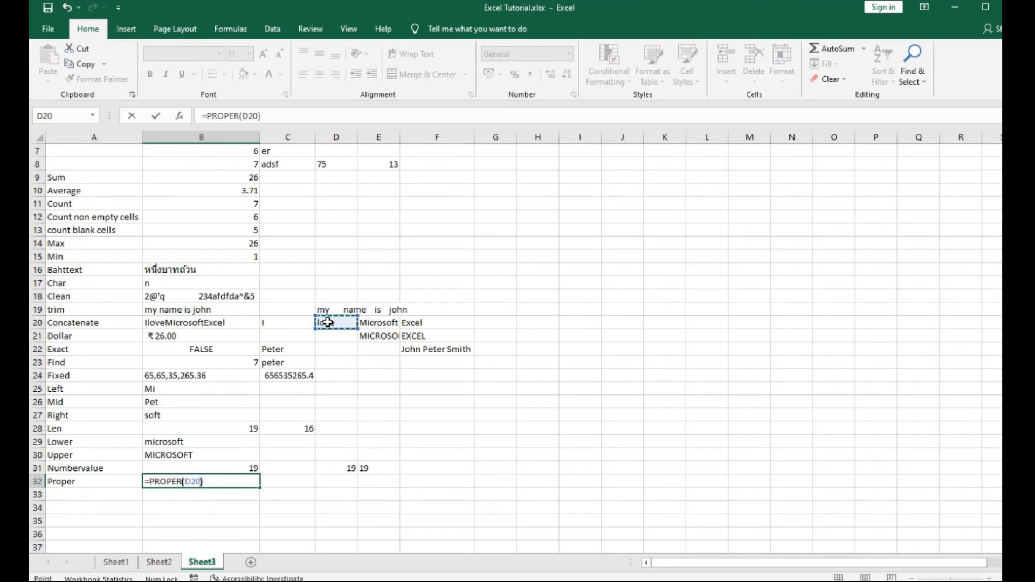
{"action": "key", "text": "Return"}
{"action": "left_click", "coordinate": [192, 481]}
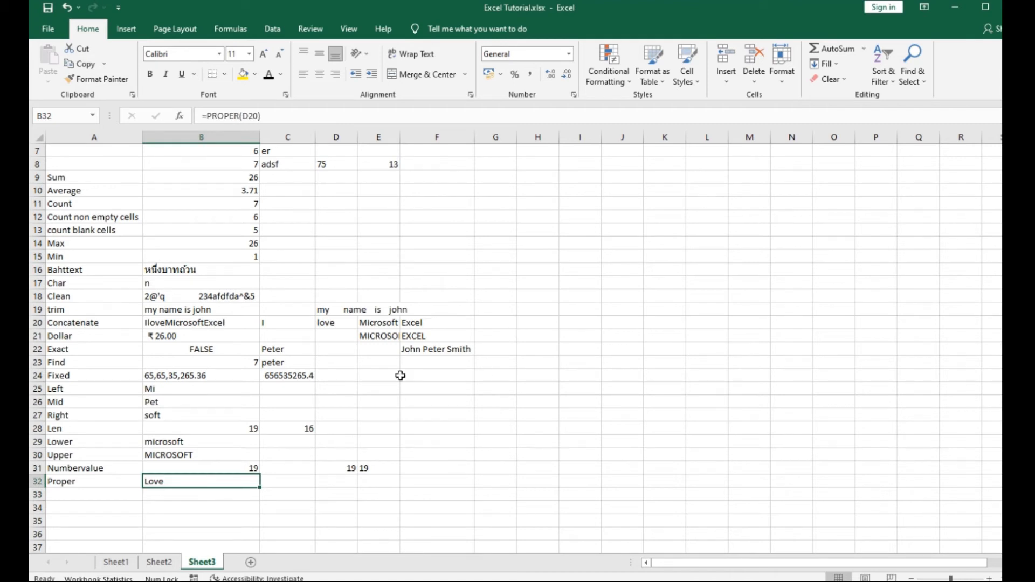
Step: Change the initial letter of each of the three words of the full name in F22 to lowercase
{"action": "left_click", "coordinate": [429, 350]}
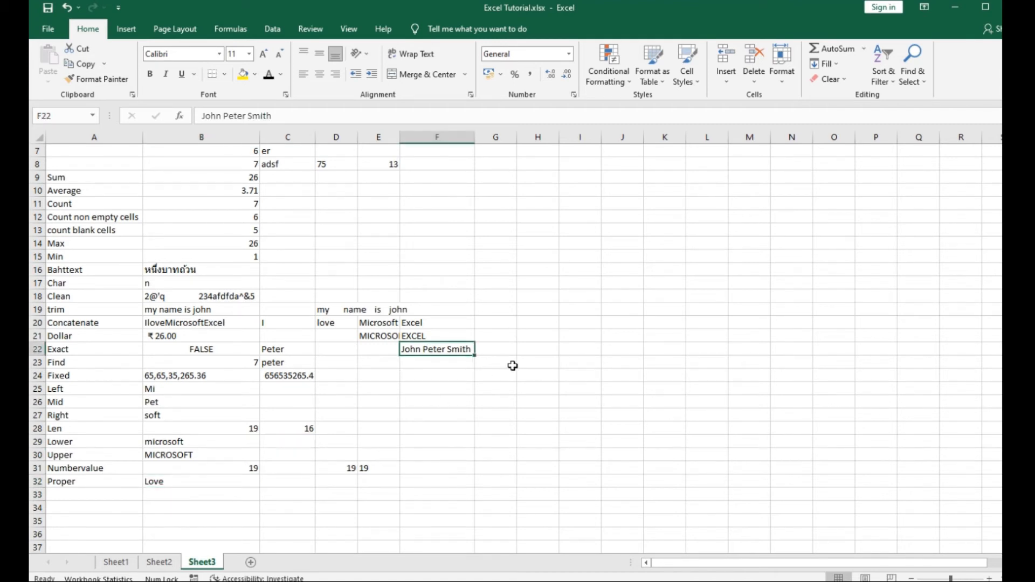
{"action": "key", "text": "F2"}
{"action": "key", "text": "Delete"}
{"action": "type", "text": "j"}
{"action": "key", "text": "Right"}
{"action": "key", "text": "Right"}
{"action": "key", "text": "Right"}
{"action": "key", "text": "Right"}
{"action": "key", "text": "Delete"}
{"action": "type", "text": "p"}
{"action": "key", "text": "Right"}
{"action": "key", "text": "Right"}
{"action": "key", "text": "Right"}
{"action": "key", "text": "Right"}
{"action": "key", "text": "Right"}
{"action": "key", "text": "Delete"}
{"action": "type", "text": "s"}
{"action": "key", "text": "Return"}
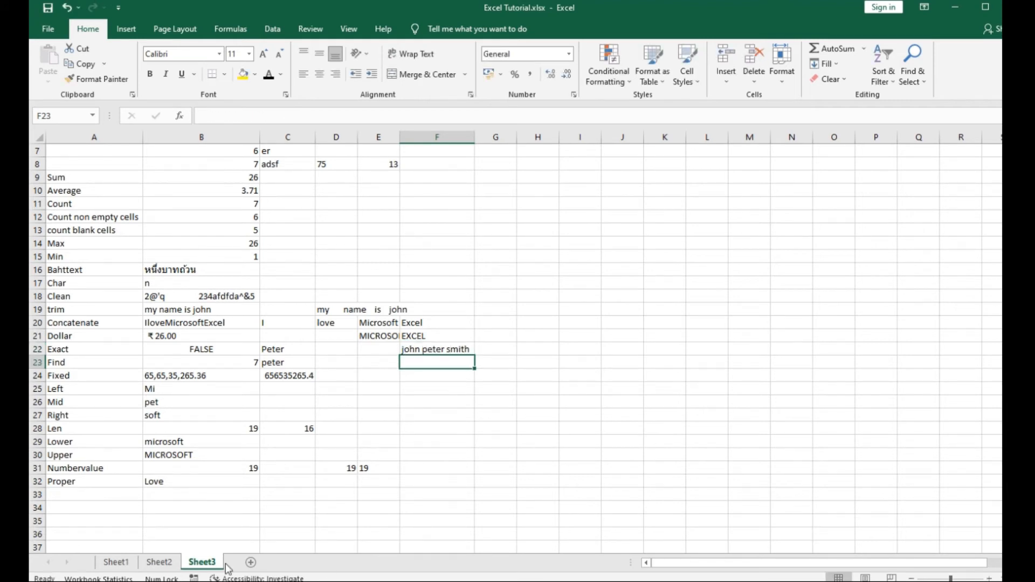
Step: Enter =PROPER(F22) in C32 and autofit the width of column C
{"action": "left_click", "coordinate": [279, 484]}
{"action": "type", "text": "=pro"}
{"action": "key", "text": "Tab"}
{"action": "key", "text": "BackSpace"}
{"action": "key", "text": "BackSpace"}
{"action": "key", "text": "Down"}
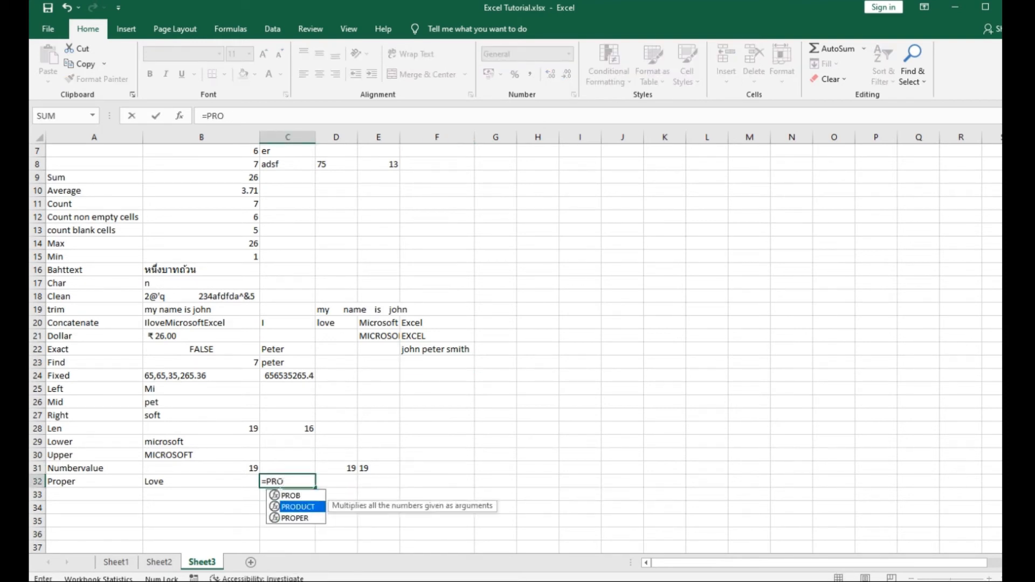
{"action": "key", "text": "Down"}
{"action": "key", "text": "Tab"}
{"action": "left_click", "coordinate": [454, 351]}
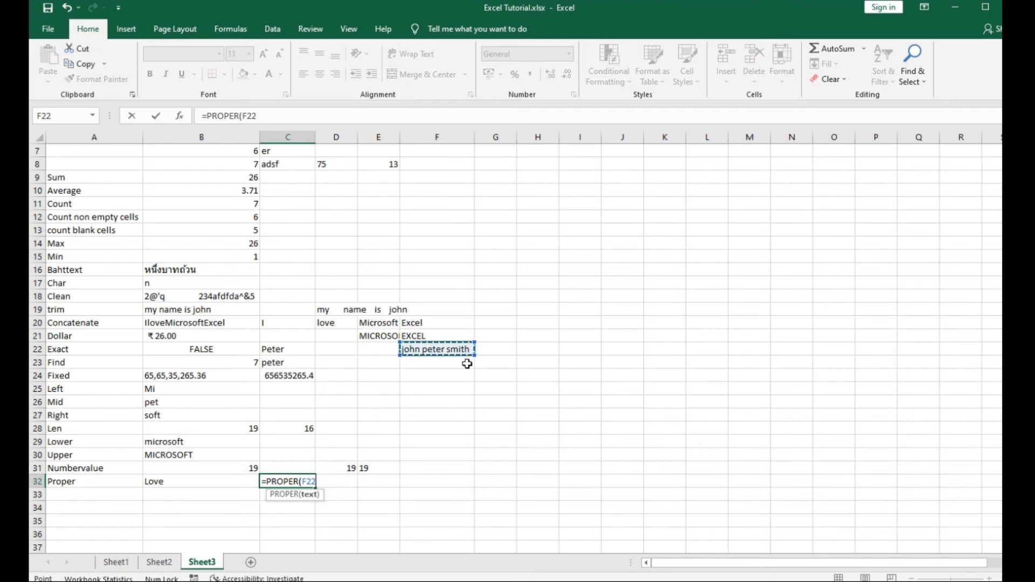
{"action": "type", "text": ")"}
{"action": "key", "text": "Return"}
{"action": "key", "text": "Up"}
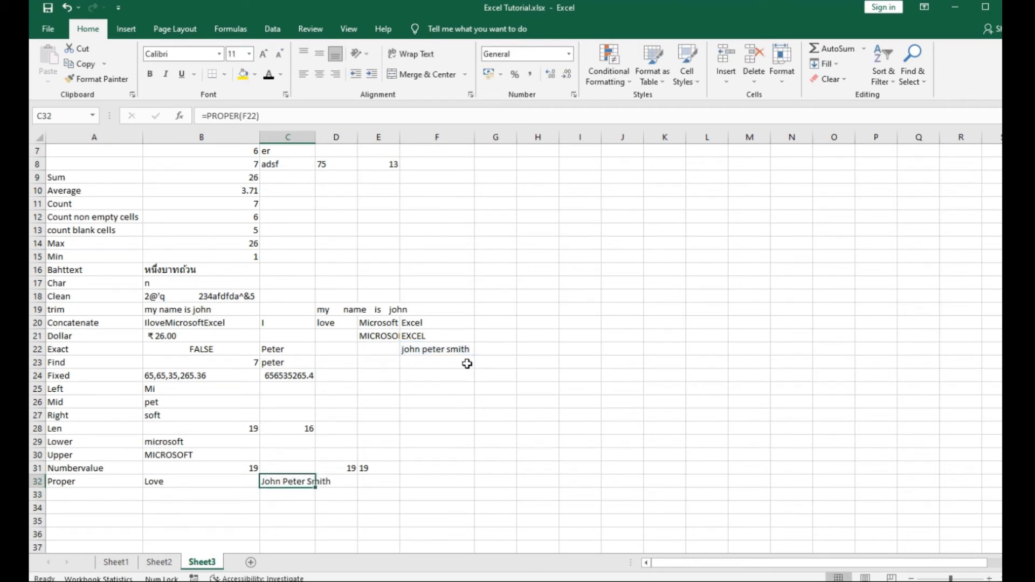
{"action": "double_click", "coordinate": [316, 138]}
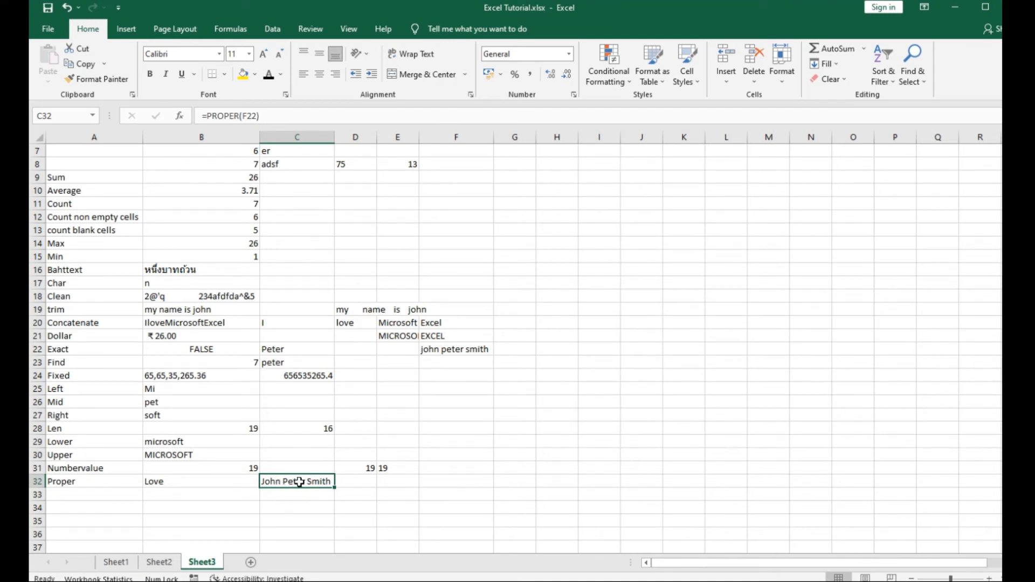
Step: Enter a REPLACE formula in A33 that swaps 12 characters of B19, starting at position 1, for a first name
{"action": "left_click", "coordinate": [75, 485]}
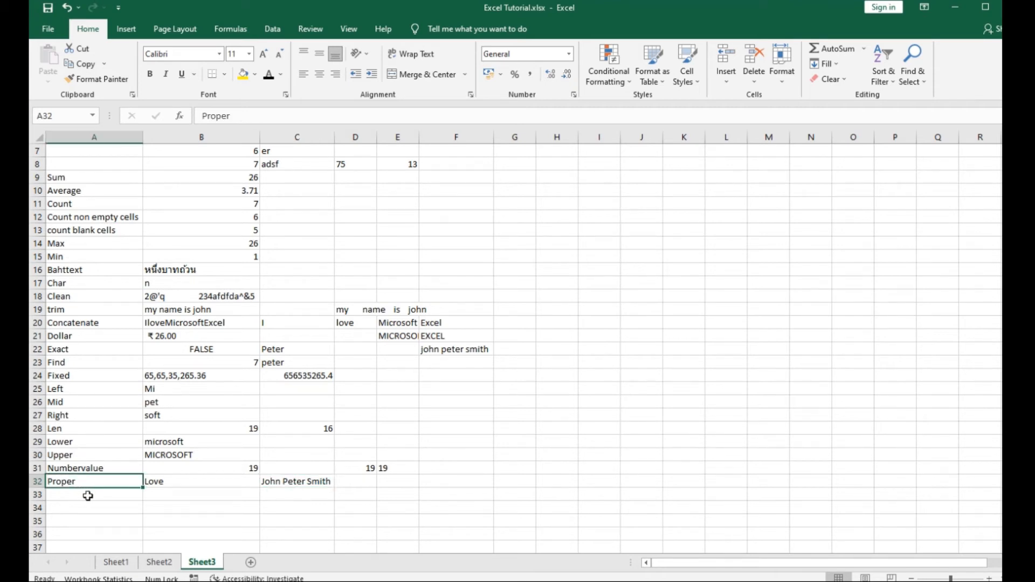
{"action": "left_click", "coordinate": [90, 495]}
{"action": "type", "text": "=repl"}
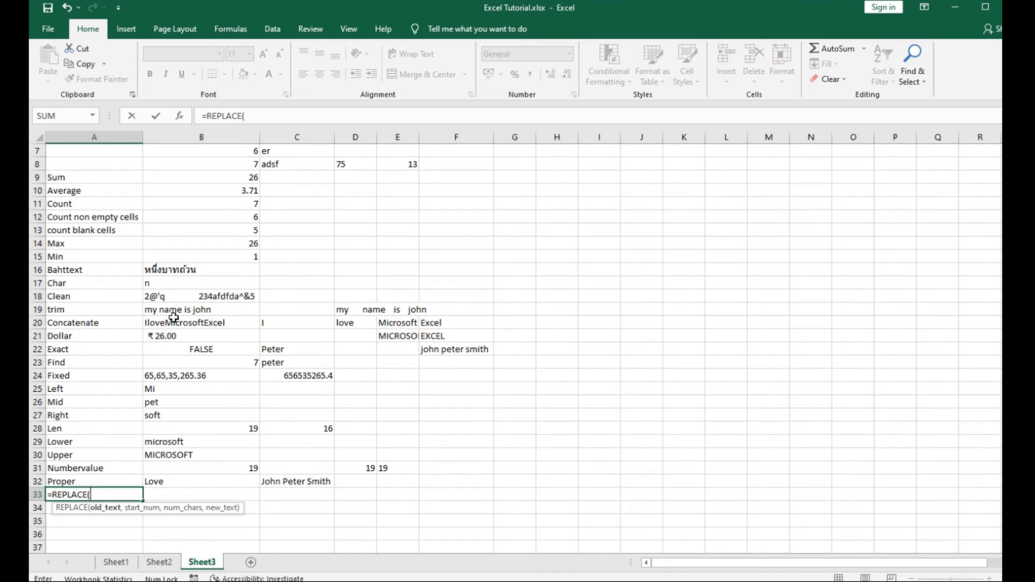
{"action": "left_click", "coordinate": [180, 310]}
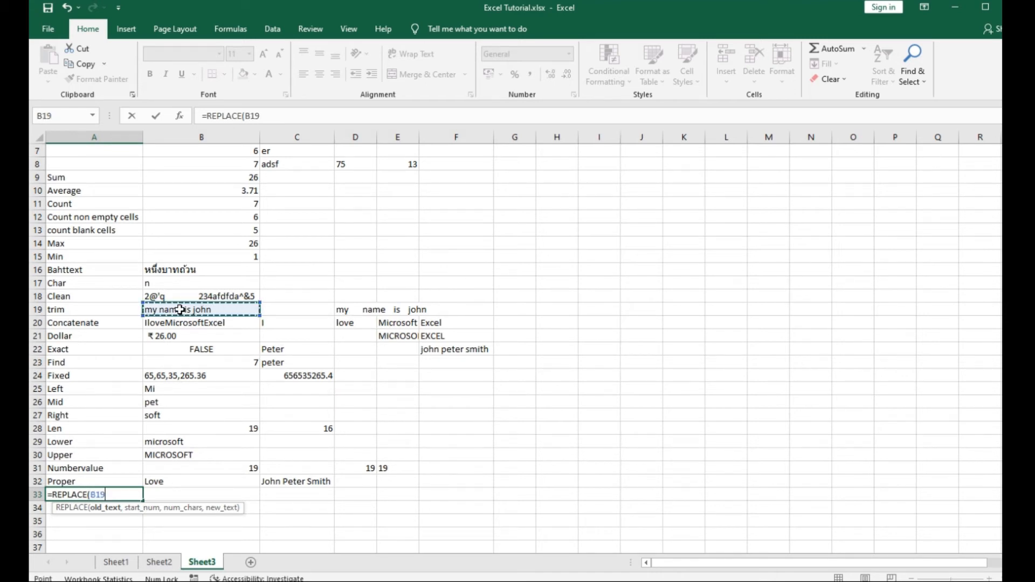
{"action": "type", "text": ","}
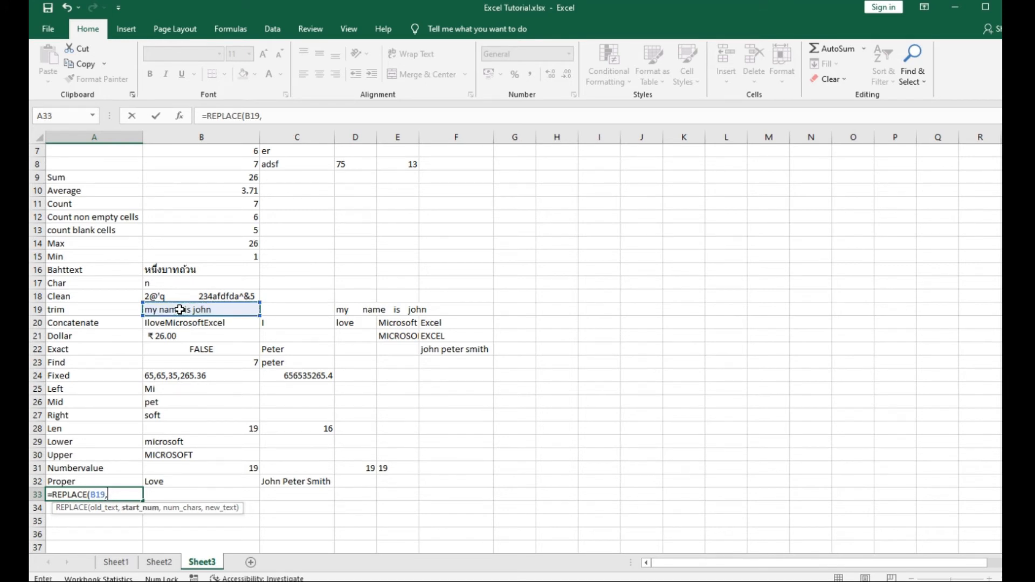
{"action": "type", "text": "1,"}
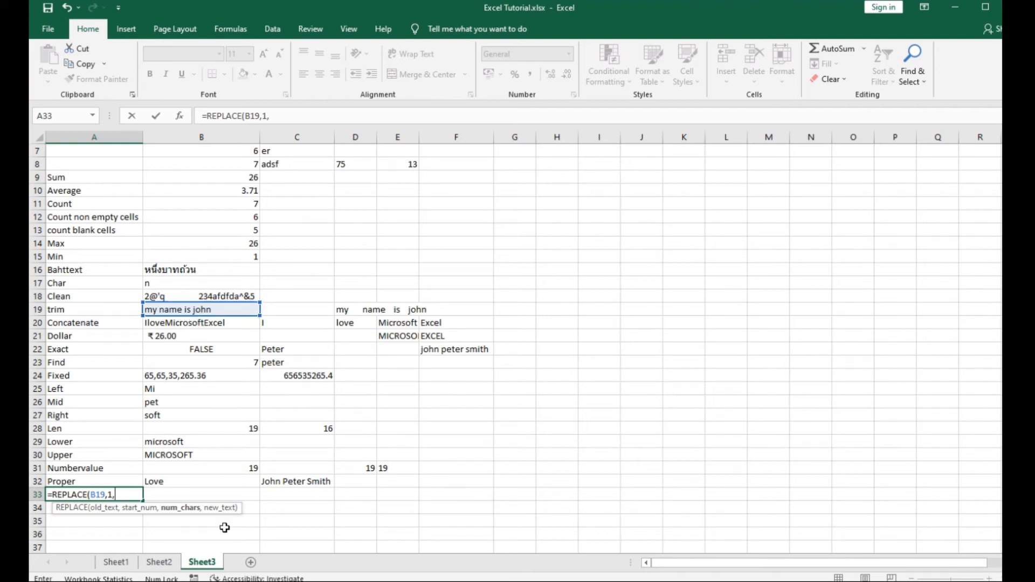
{"action": "type", "text": "12,"}
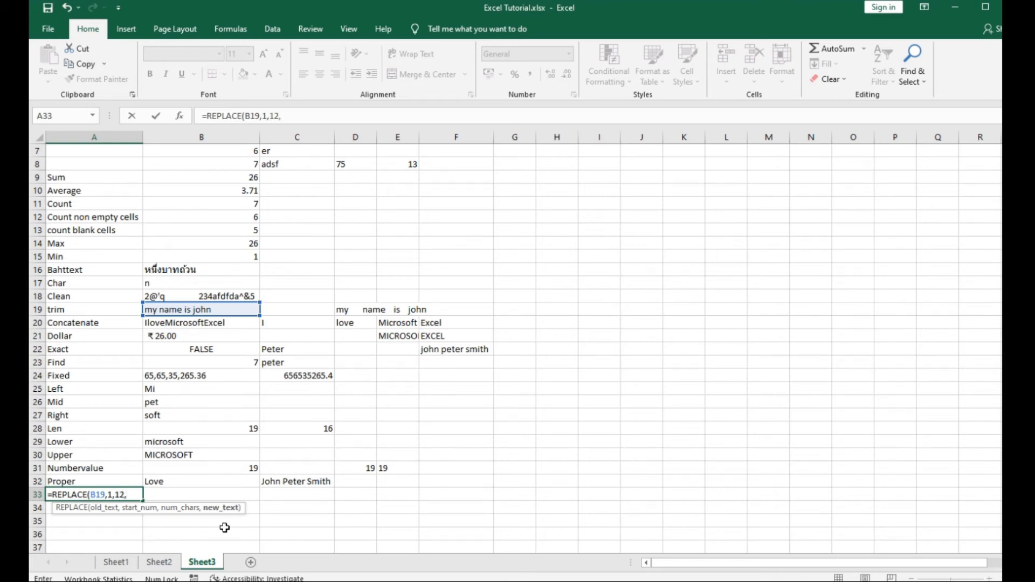
{"action": "type", "text": "\"Peter\")"}
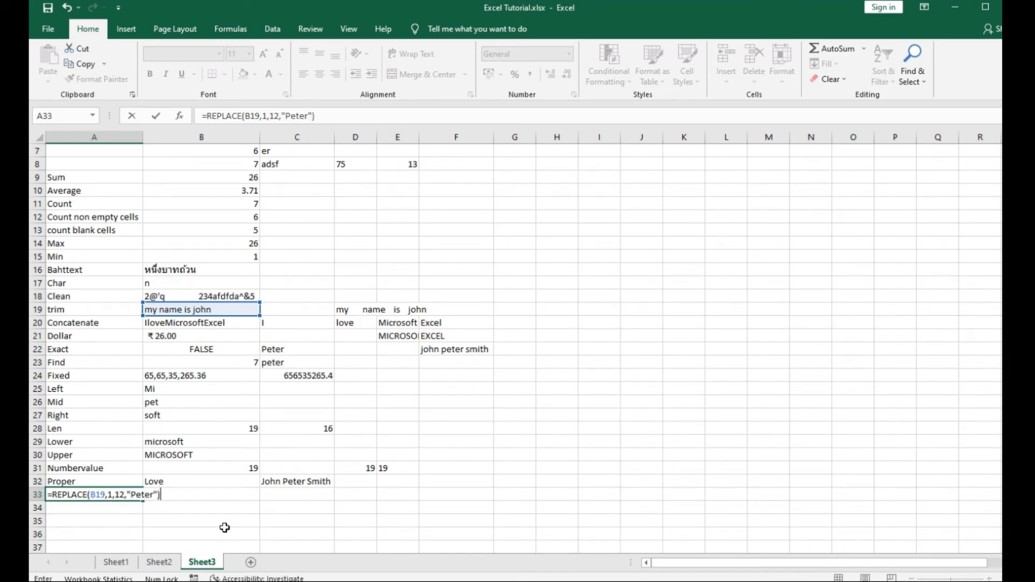
{"action": "key", "text": "Return"}
{"action": "key", "text": "Up"}
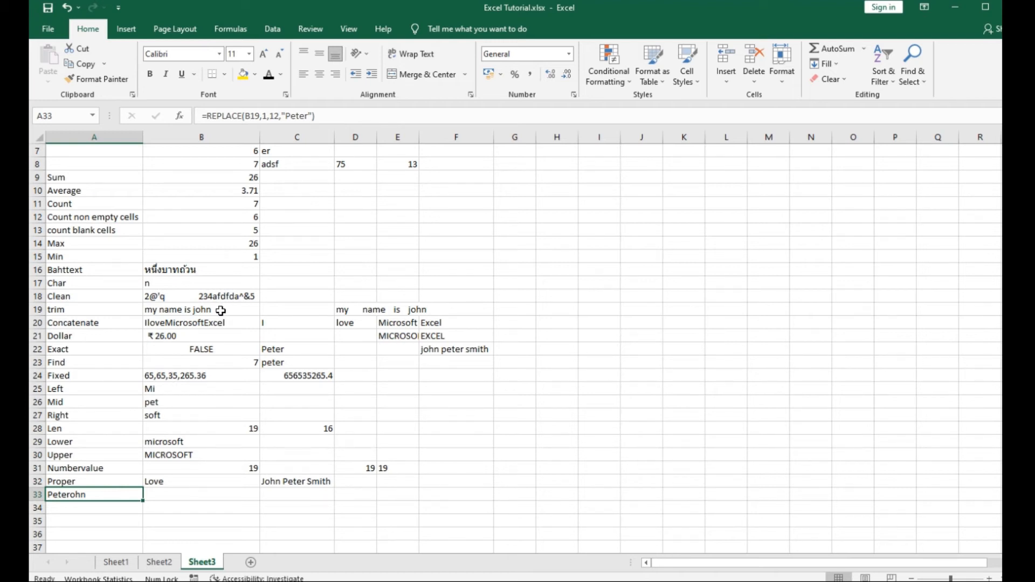
Step: Shorten the replacement text in the REPLACE formula in A33 to "P" and review the formula's arguments
{"action": "key", "text": "F2"}
{"action": "key", "text": "Left"}
{"action": "key", "text": "Left"}
{"action": "key", "text": "BackSpace"}
{"action": "key", "text": "BackSpace"}
{"action": "key", "text": "BackSpace"}
{"action": "key", "text": "BackSpace"}
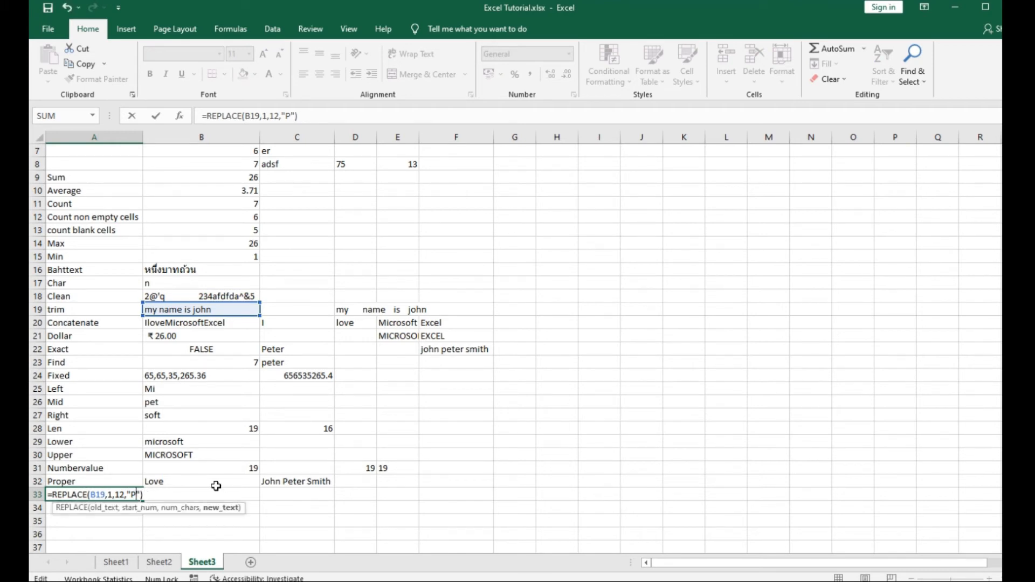
{"action": "key", "text": "Return"}
{"action": "left_click", "coordinate": [71, 493]}
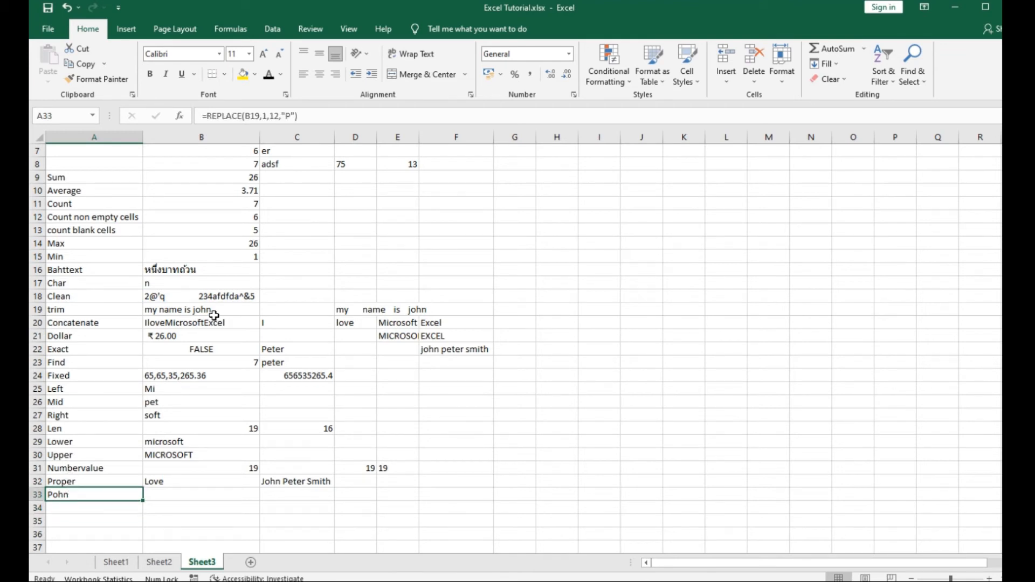
{"action": "key", "text": "F2"}
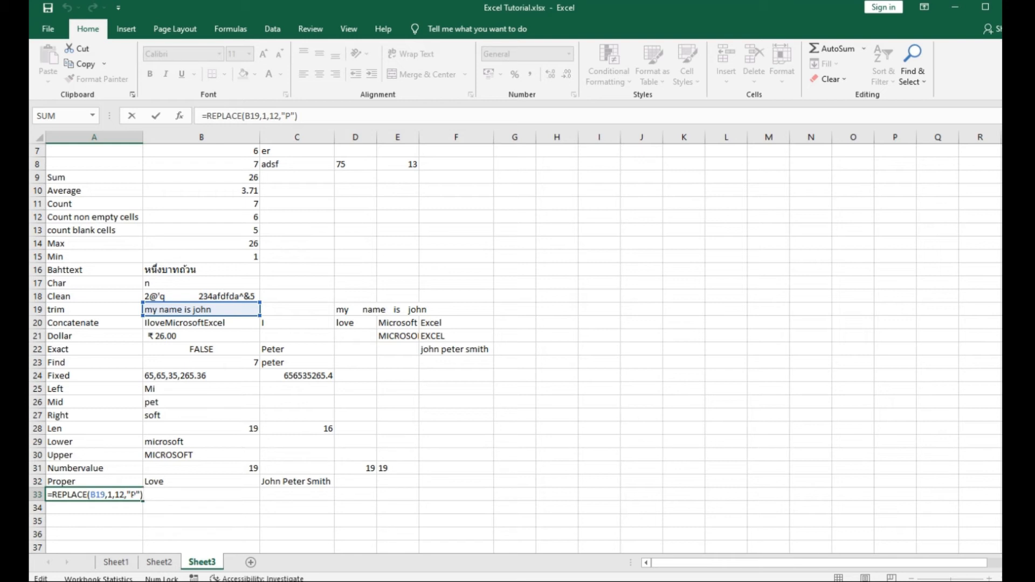
{"action": "left_click", "coordinate": [133, 495]}
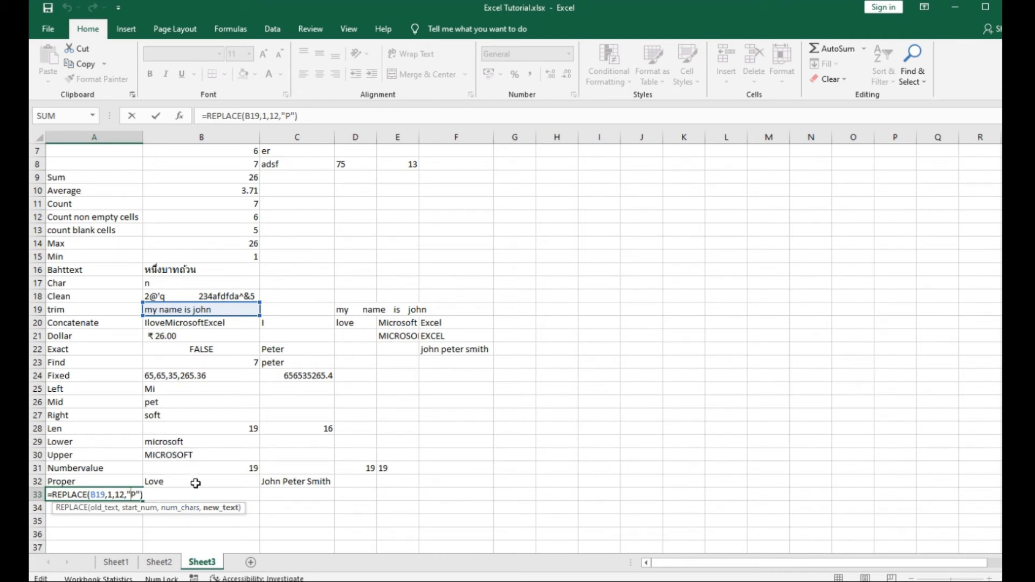
{"action": "key", "text": "Return"}
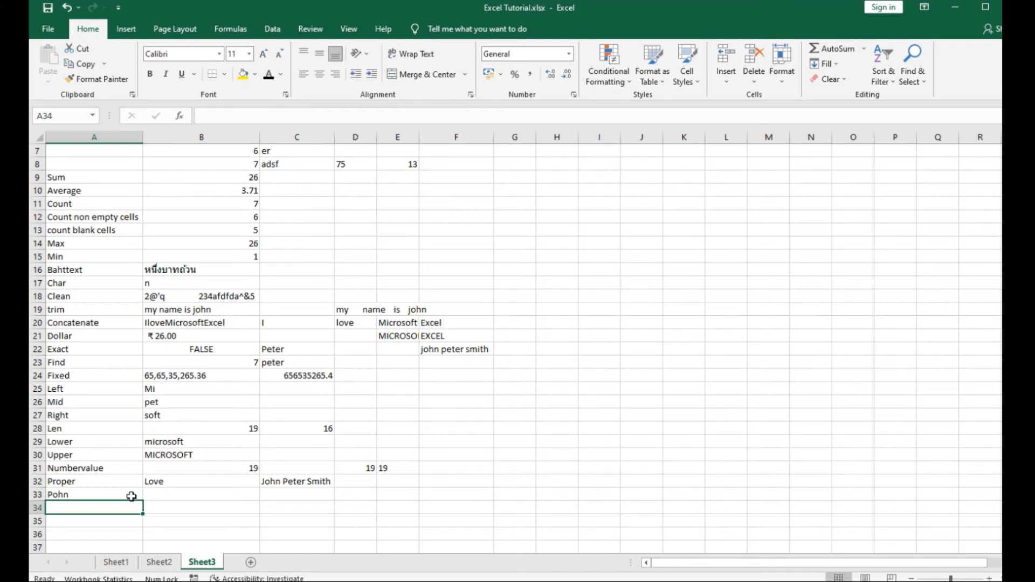
Step: Move the REPLACE formula from A33 to B33
{"action": "left_click", "coordinate": [130, 496]}
{"action": "key", "text": "ctrl+x"}
{"action": "key", "text": "Right"}
{"action": "key", "text": "ctrl+v"}
Step: Enter the label Replace in A33, beside the moved formula
{"action": "key", "text": "Left"}
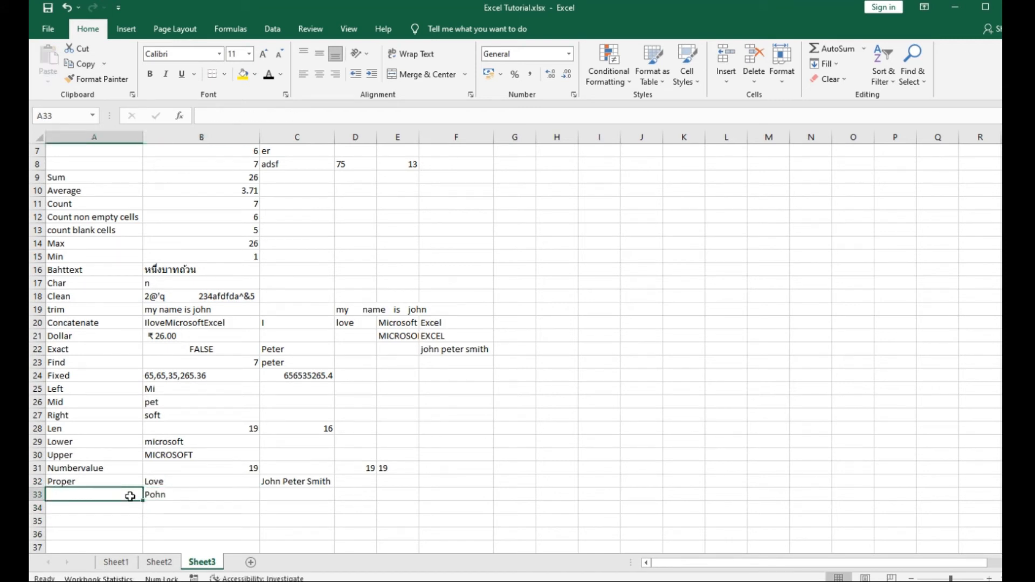
{"action": "type", "text": "Replace"}
{"action": "key", "text": "Return"}
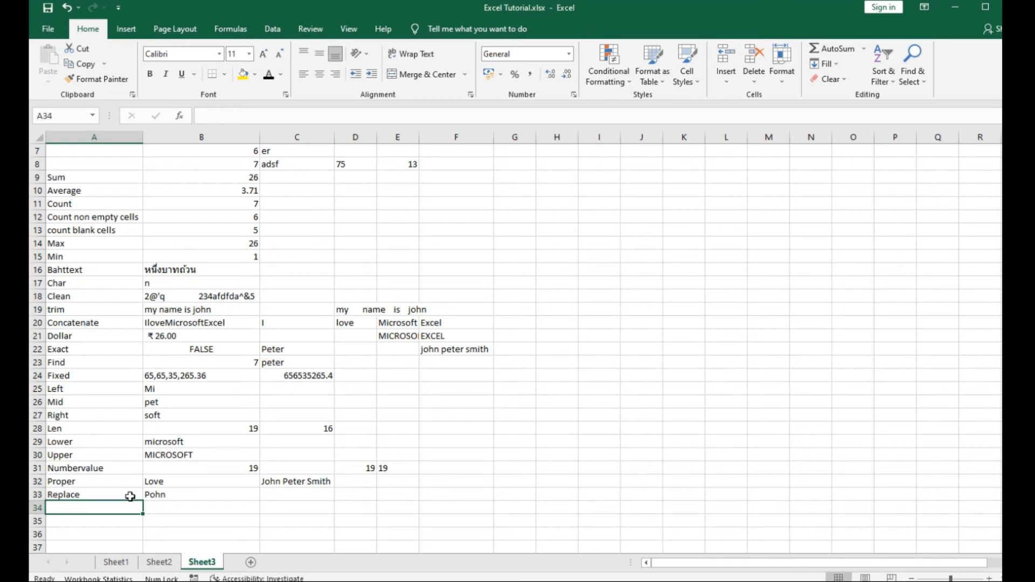
Step: Enter the label Rept in A34 and select the cell beside it
{"action": "type", "text": "Rept"}
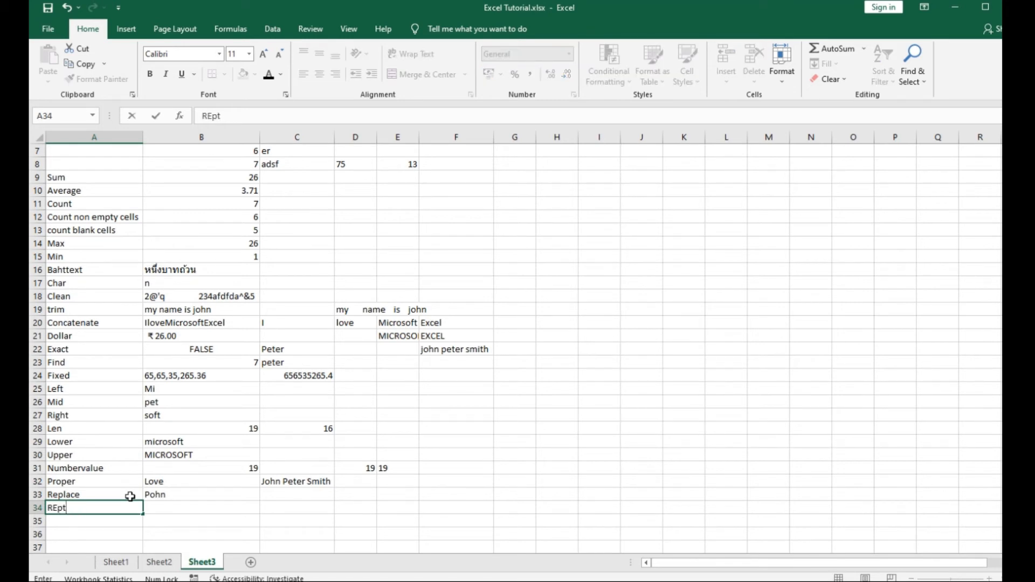
{"action": "key", "text": "Return"}
{"action": "key", "text": "Up"}
{"action": "key", "text": "Right"}
Step: Enter a REPT formula in B34 that repeats the text of B27 3 times
{"action": "type", "text": "=rep"}
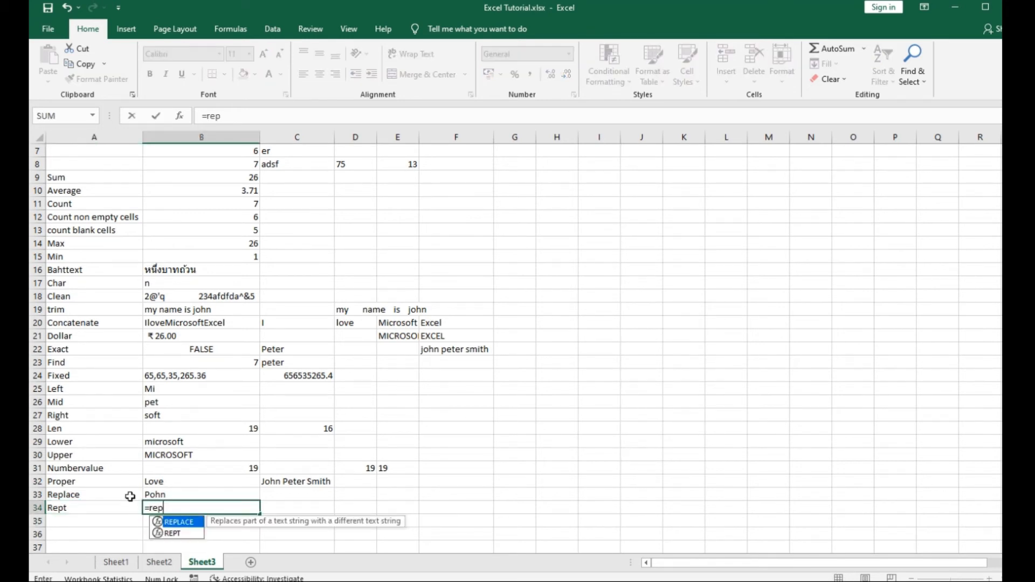
{"action": "key", "text": "Down"}
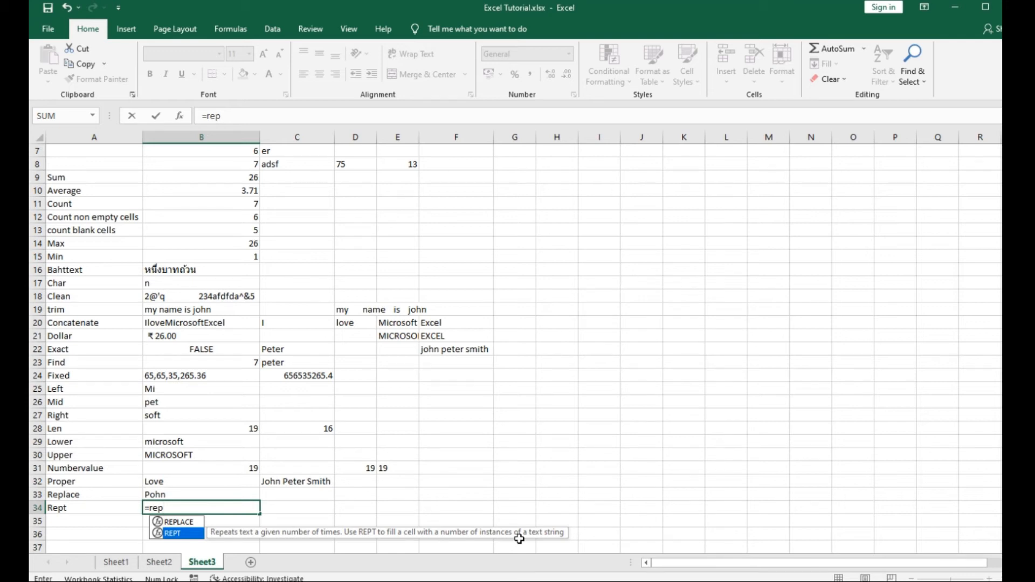
{"action": "key", "text": "Tab"}
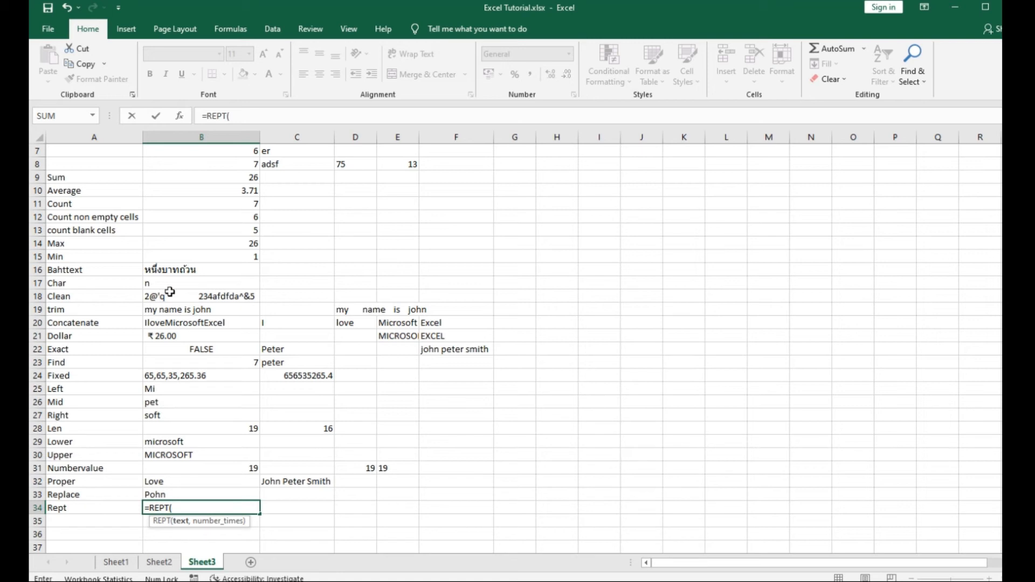
{"action": "left_click", "coordinate": [170, 416]}
{"action": "type", "text": ","}
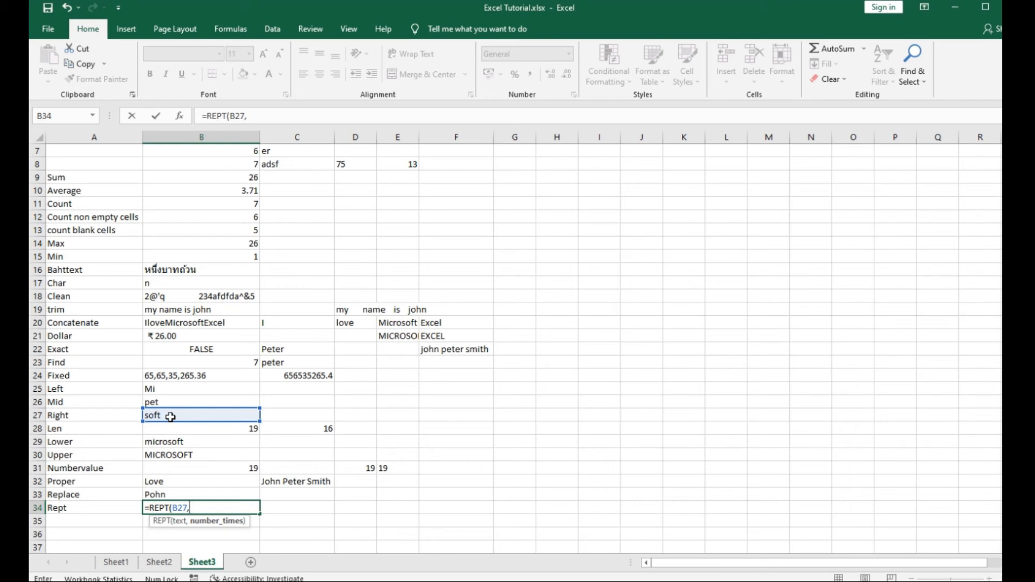
{"action": "type", "text": "3)"}
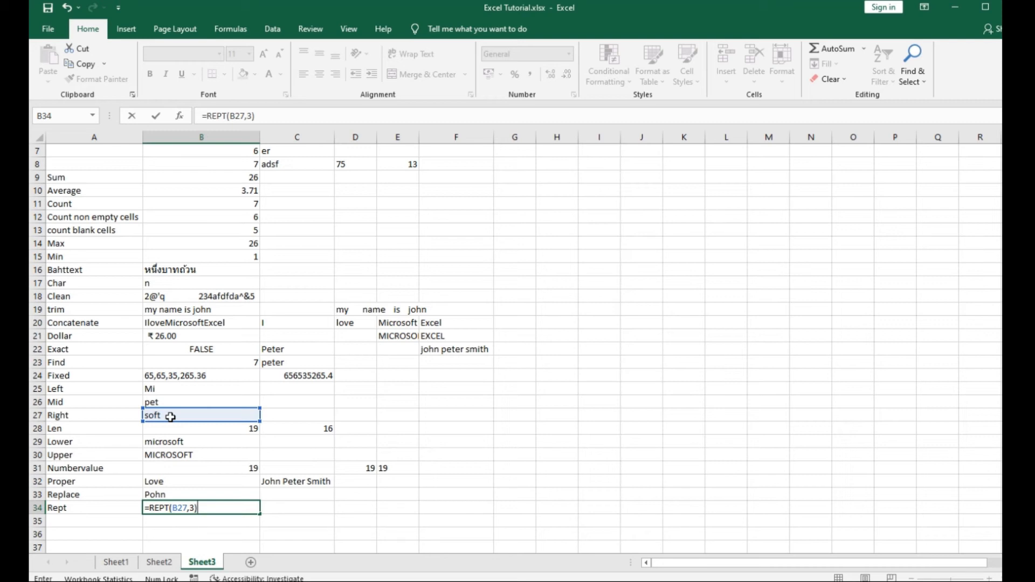
{"action": "key", "text": "Return"}
{"action": "key", "text": "Up"}
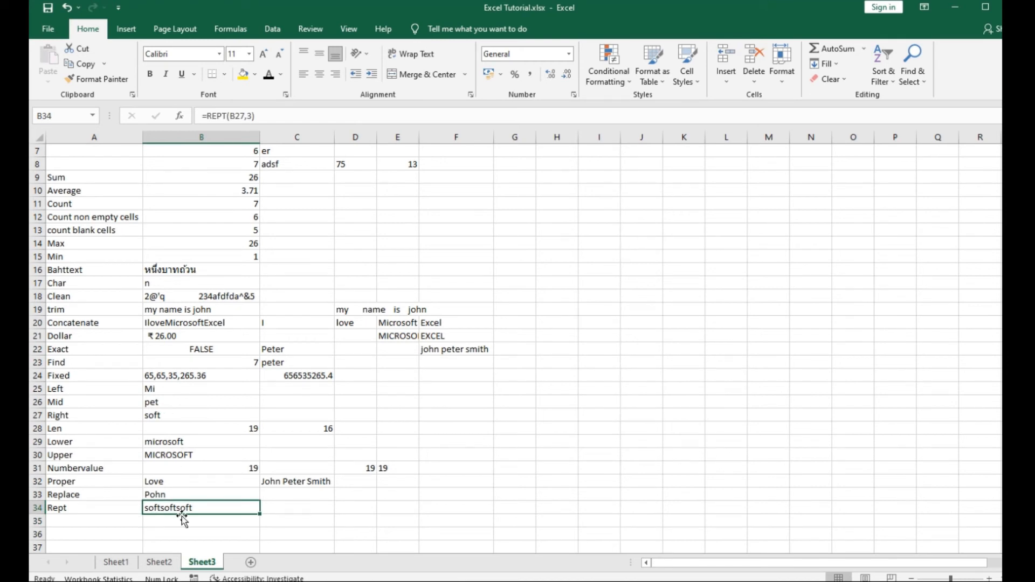
Step: Review the REPT formula in B34 against its label and the source text in B27
{"action": "left_click", "coordinate": [65, 508]}
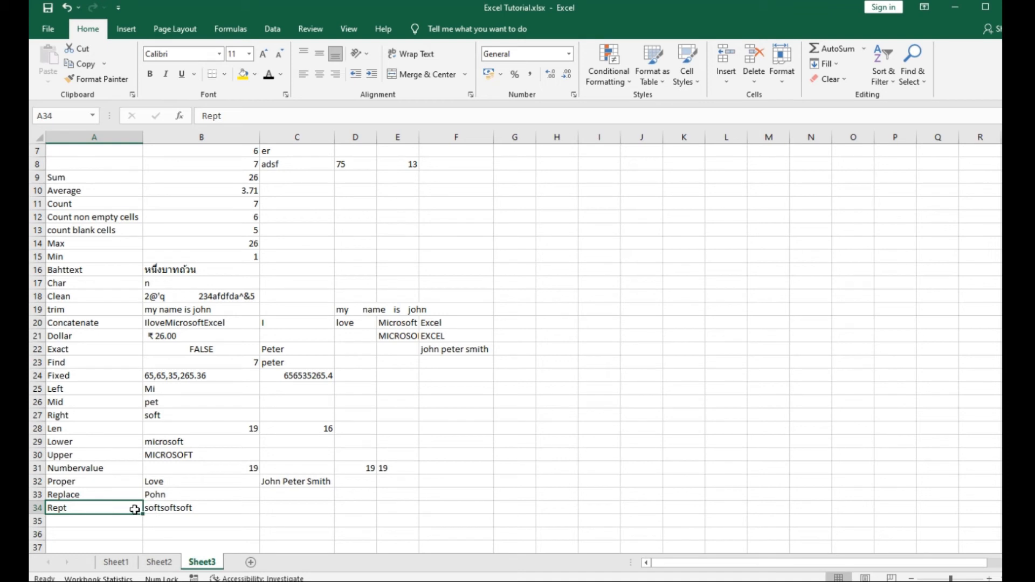
{"action": "left_click", "coordinate": [182, 507]}
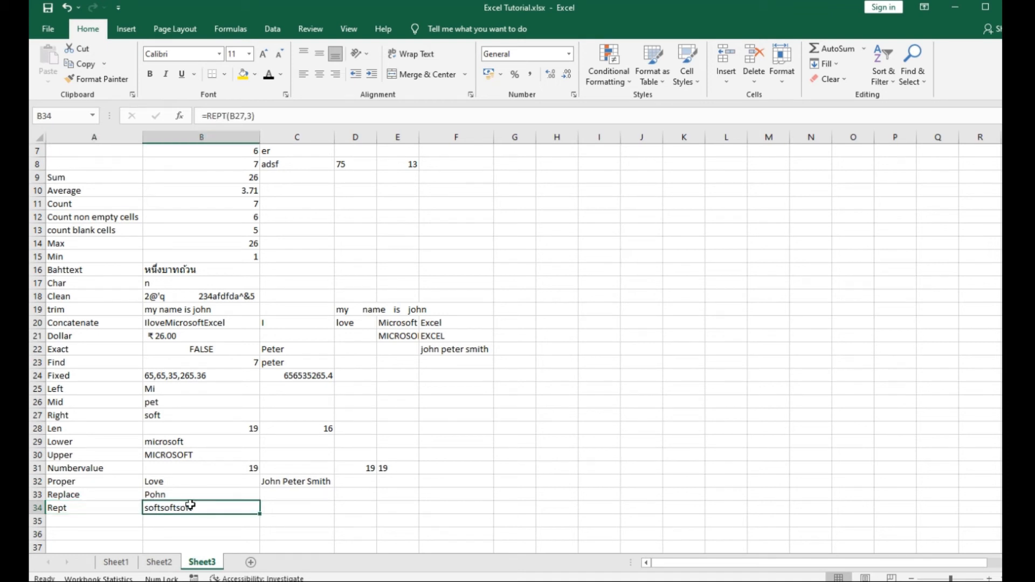
{"action": "left_click", "coordinate": [179, 418]}
{"action": "left_click", "coordinate": [182, 508]}
{"action": "double_click", "coordinate": [182, 508]}
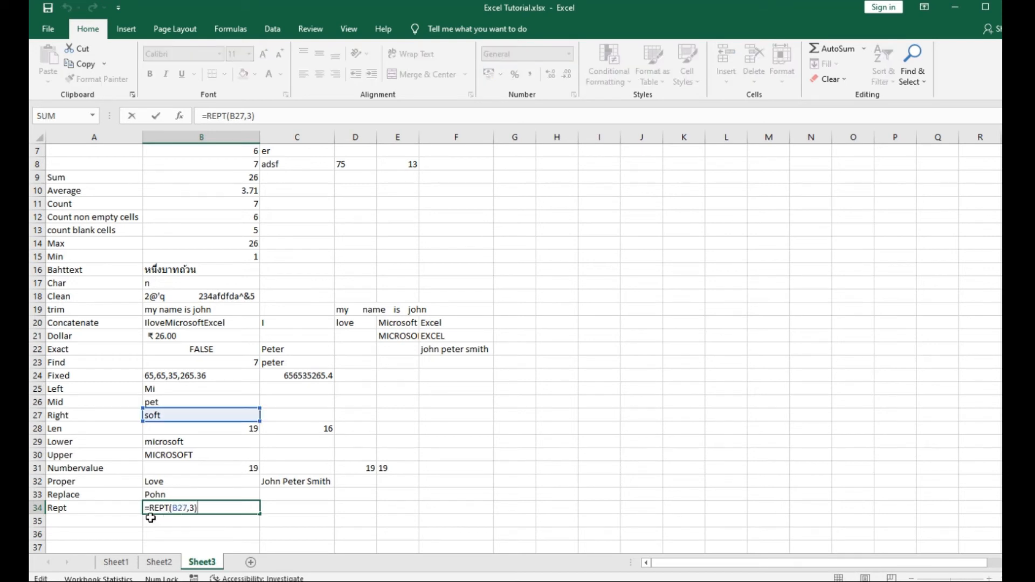
{"action": "key", "text": "Return"}
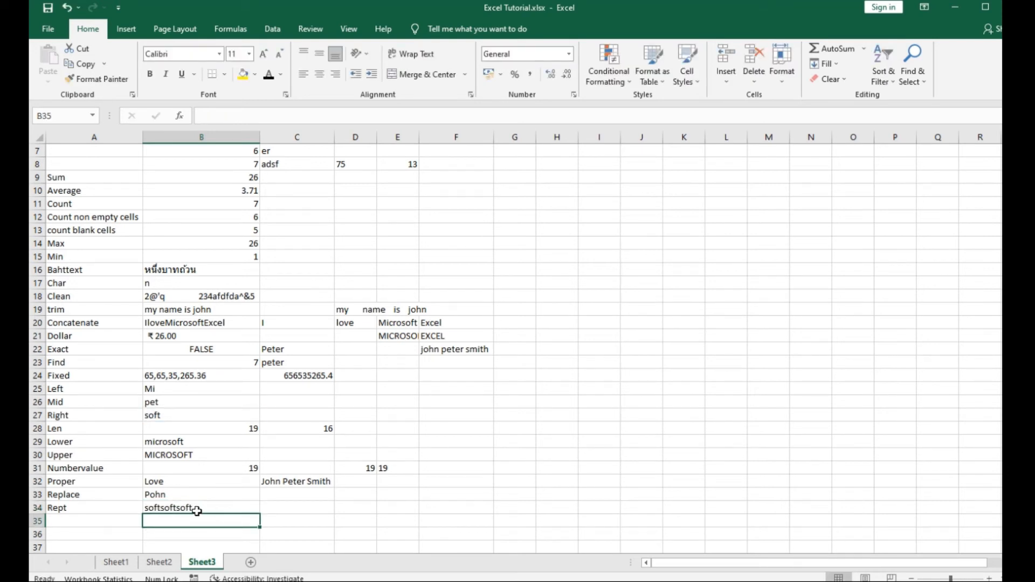
Step: Enter the label Search in A35, below the Rept label
{"action": "left_click", "coordinate": [106, 522]}
{"action": "type", "text": "="}
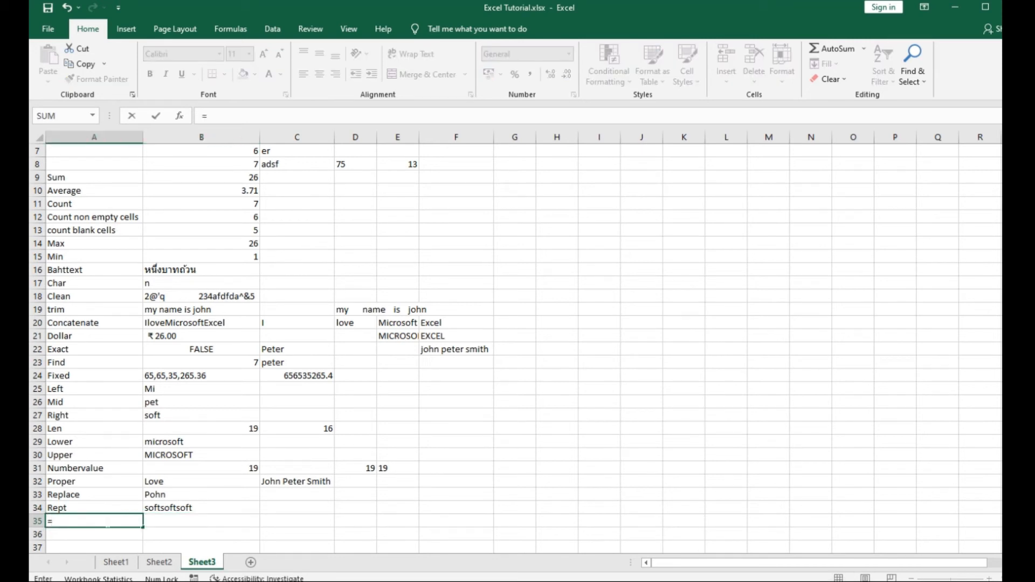
{"action": "key", "text": "Escape"}
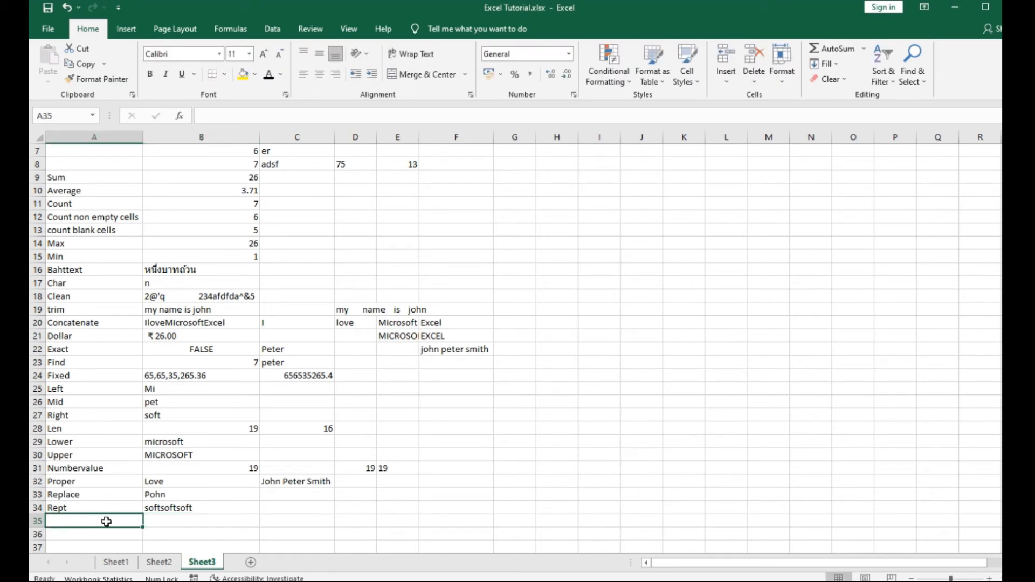
{"action": "type", "text": "Search"}
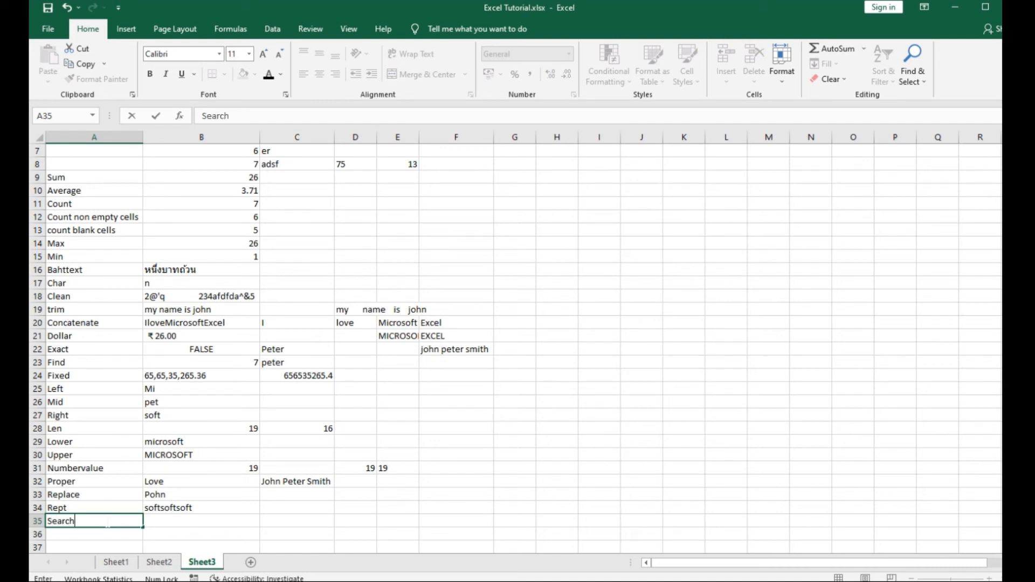
{"action": "key", "text": "Tab"}
Step: Enter a SEARCH formula in B35 that finds "e" in F20, starting at character 1
{"action": "type", "text": "=sear"}
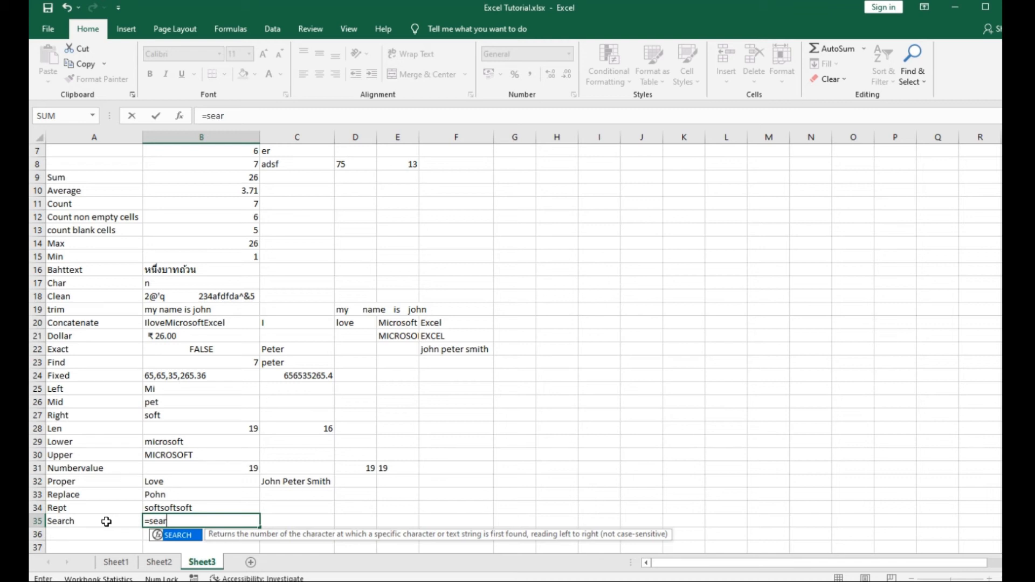
{"action": "key", "text": "Tab"}
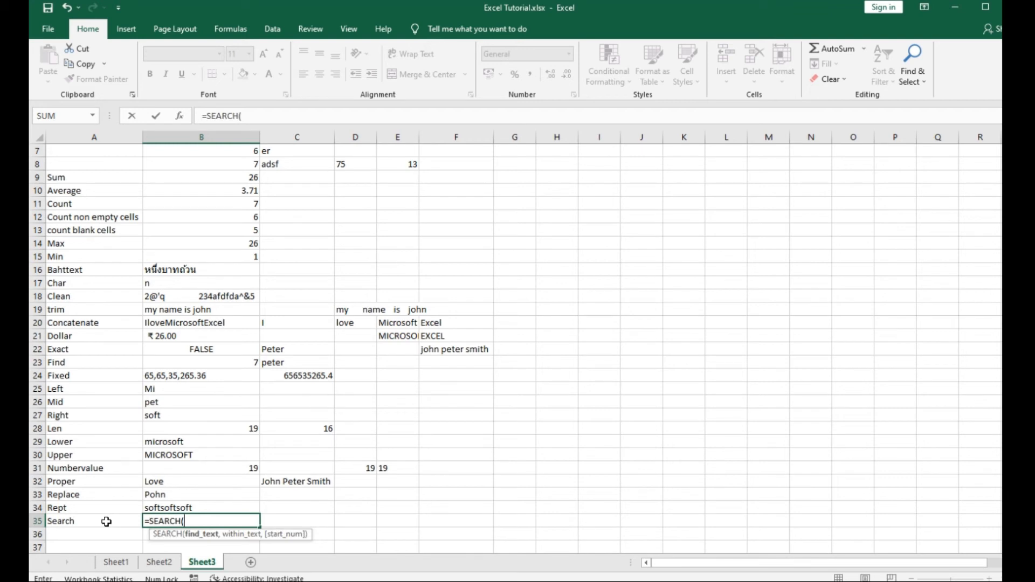
{"action": "type", "text": "\"e\","}
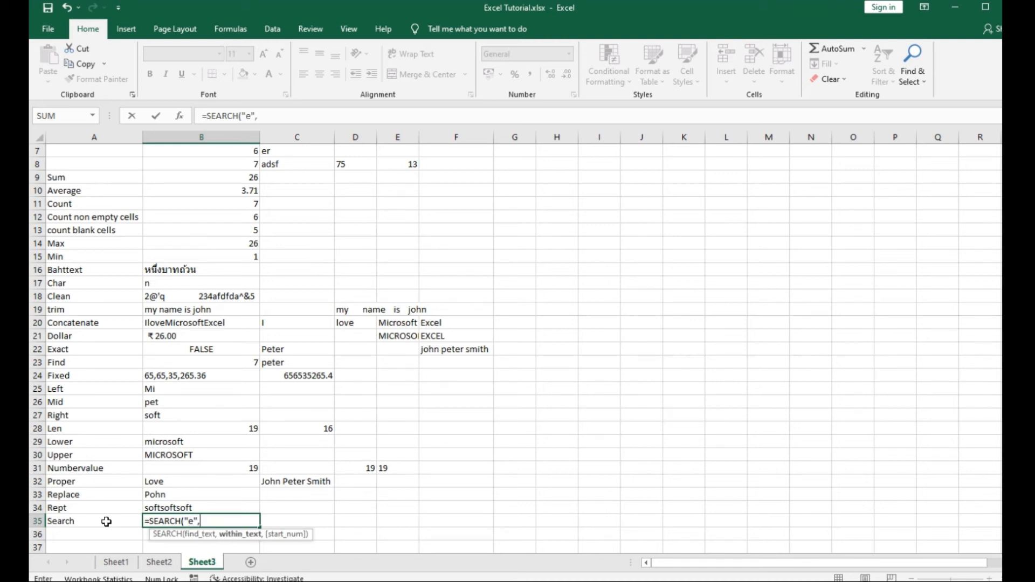
{"action": "left_click", "coordinate": [446, 323]}
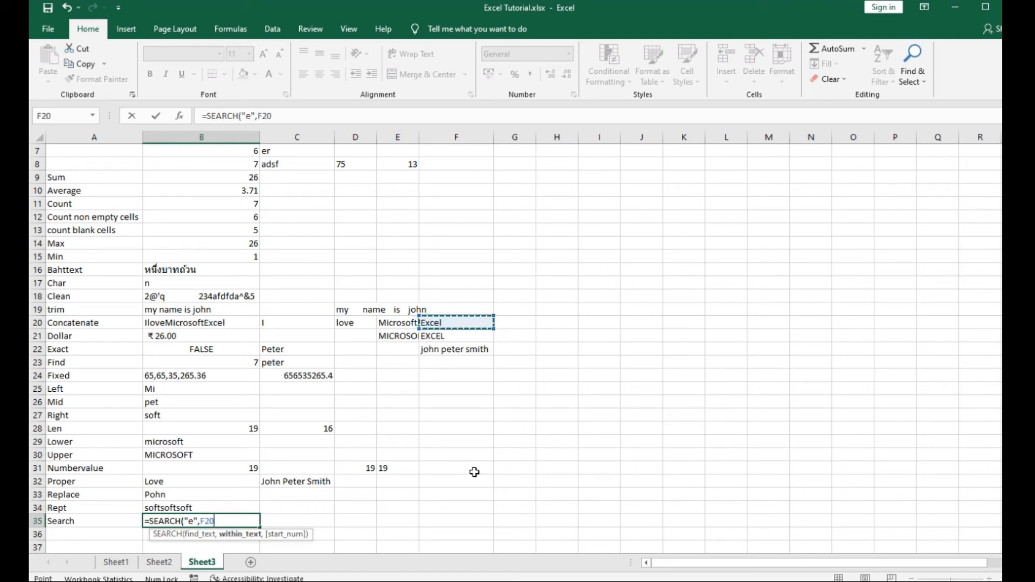
{"action": "type", "text": ","}
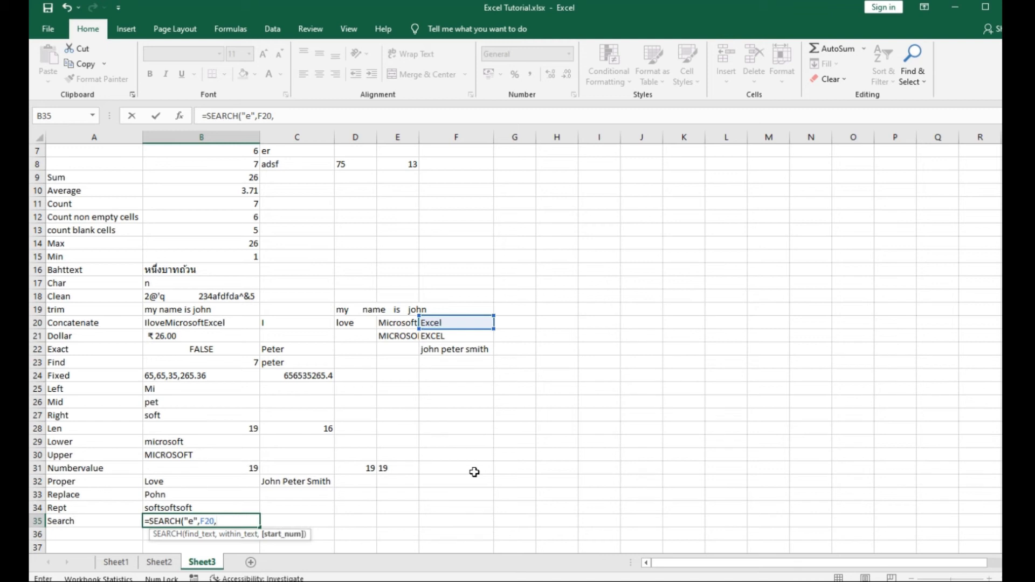
{"action": "type", "text": "1)"}
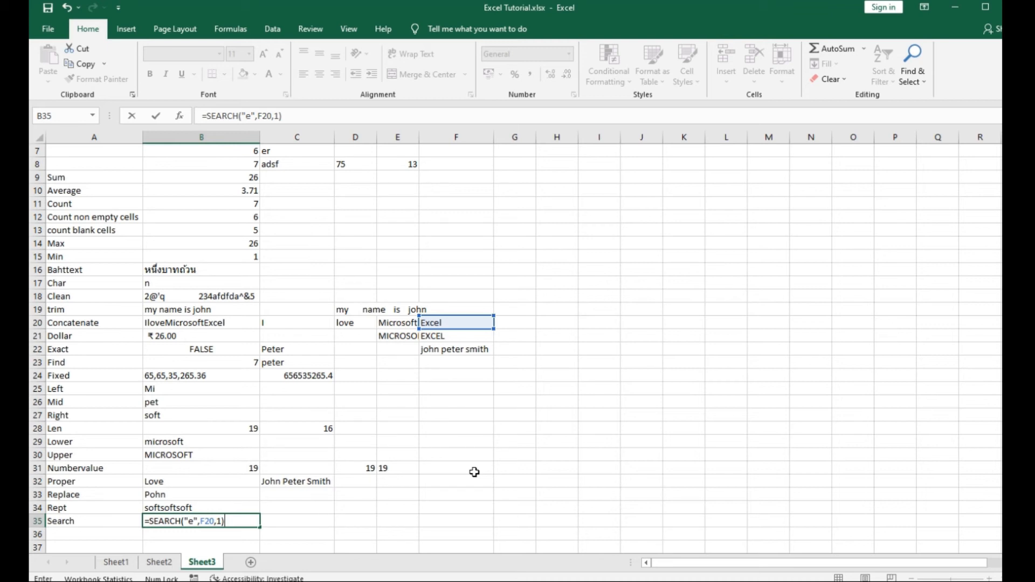
{"action": "key", "text": "Return"}
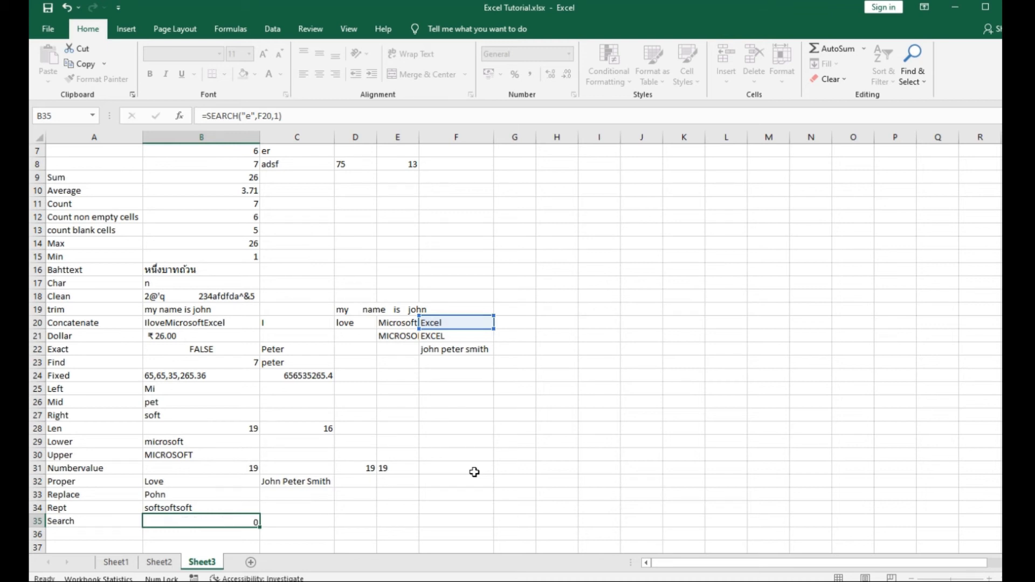
{"action": "key", "text": "Up"}
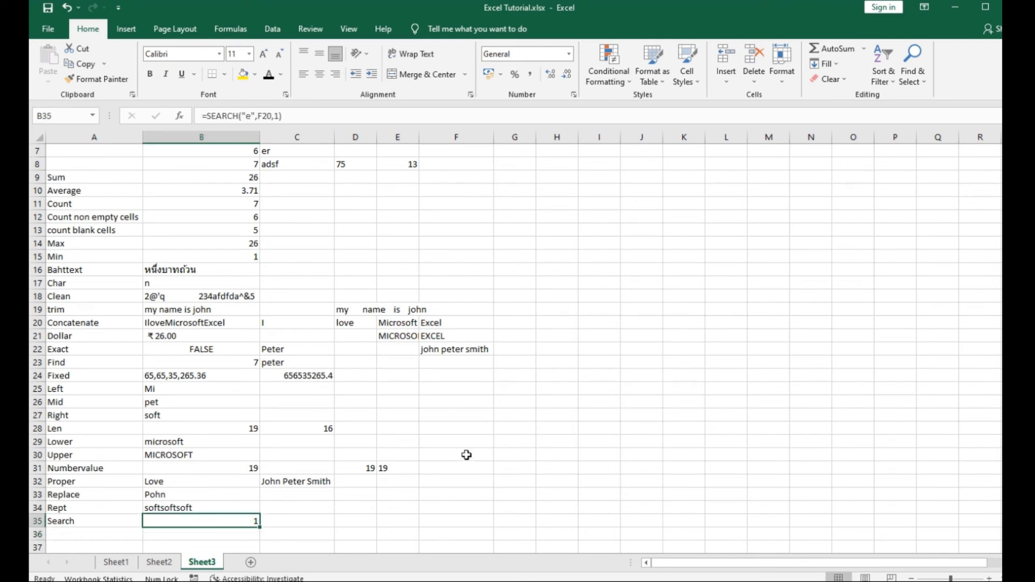
Step: Change the find text in the SEARCH formula in B35 to a capital "E"
{"action": "key", "text": "F2"}
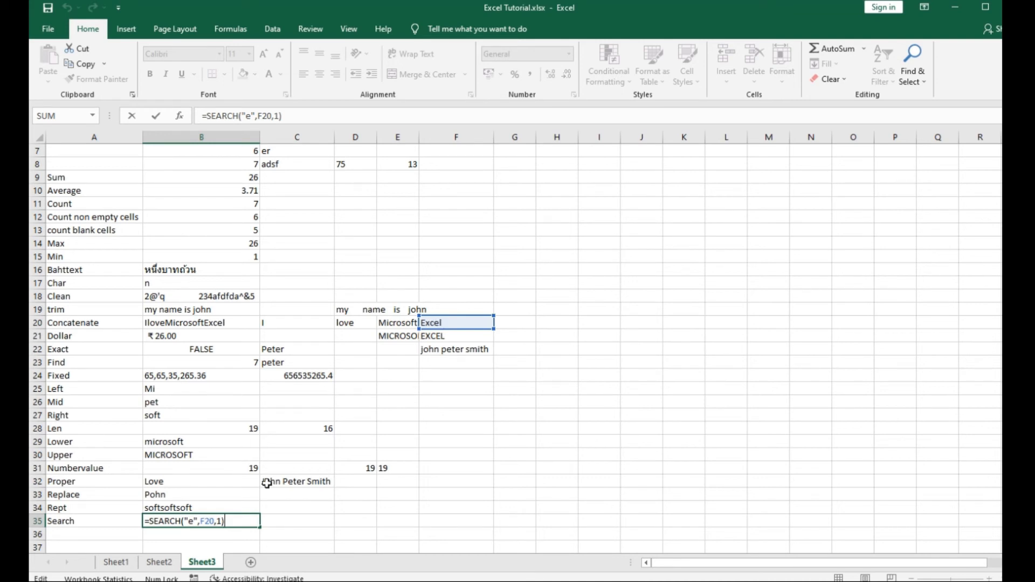
{"action": "key", "text": "Return"}
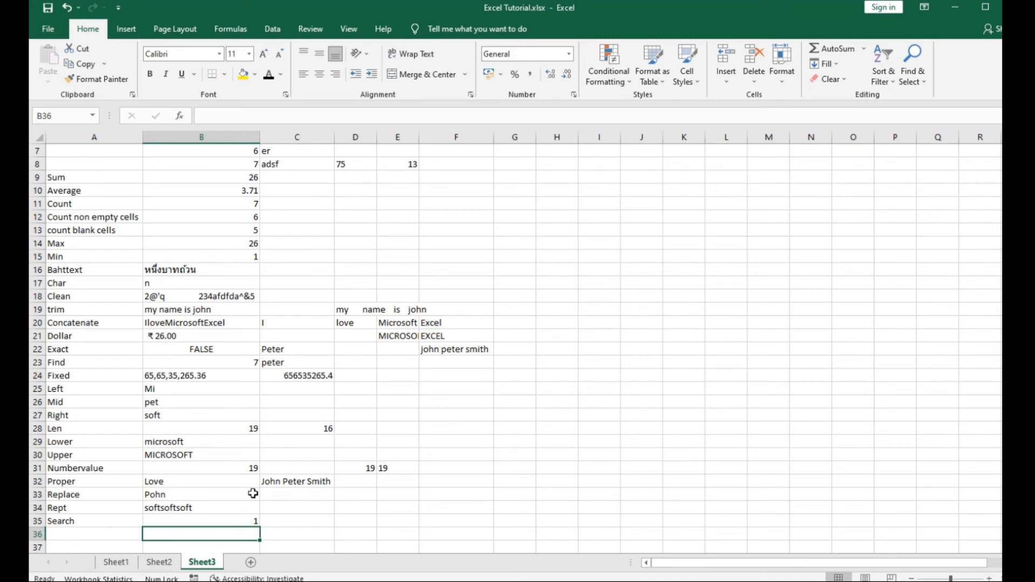
{"action": "left_click", "coordinate": [238, 521]}
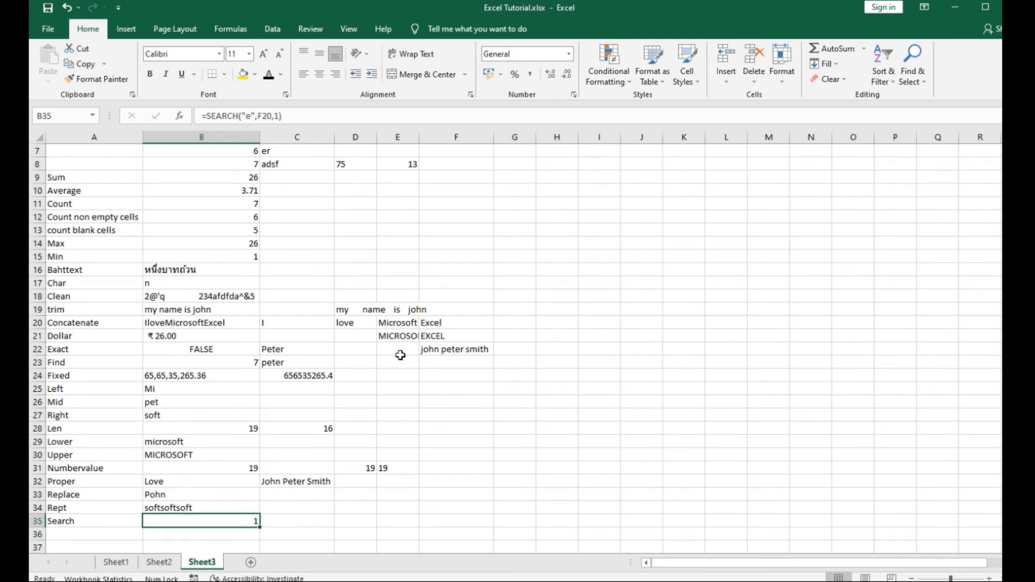
{"action": "key", "text": "F2"}
{"action": "left_click", "coordinate": [193, 522]}
{"action": "key", "text": "BackSpace"}
{"action": "type", "text": "E"}
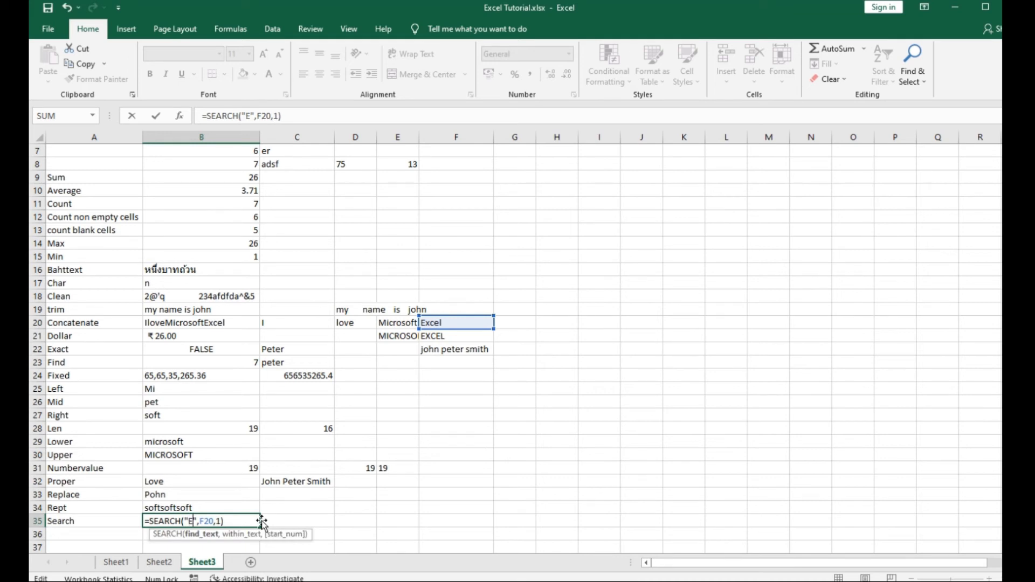
{"action": "key", "text": "Return"}
{"action": "left_click", "coordinate": [243, 517]}
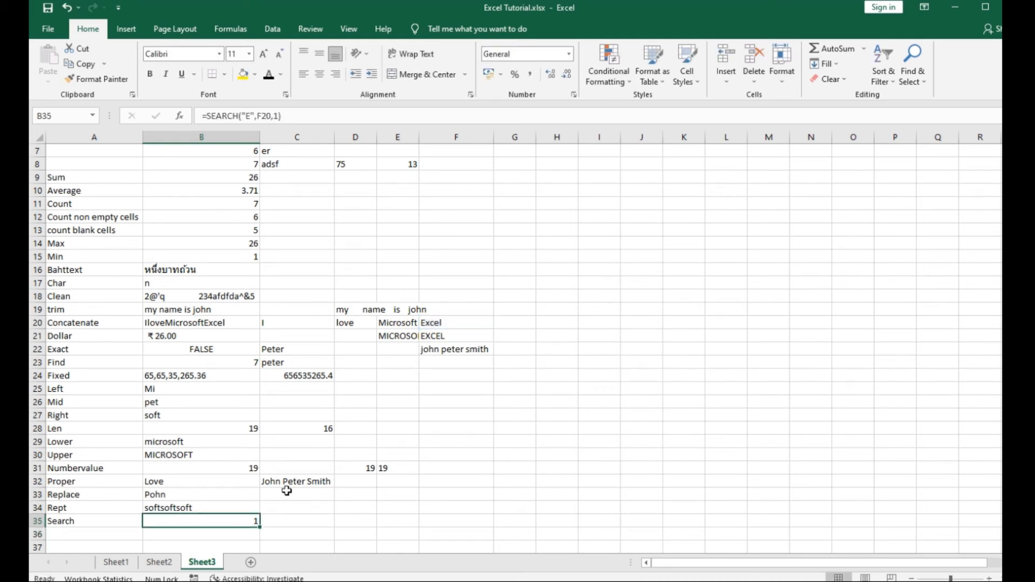
Step: Compare the texts in F20 and F21 with the SEARCH formula in B35
{"action": "left_click", "coordinate": [448, 322]}
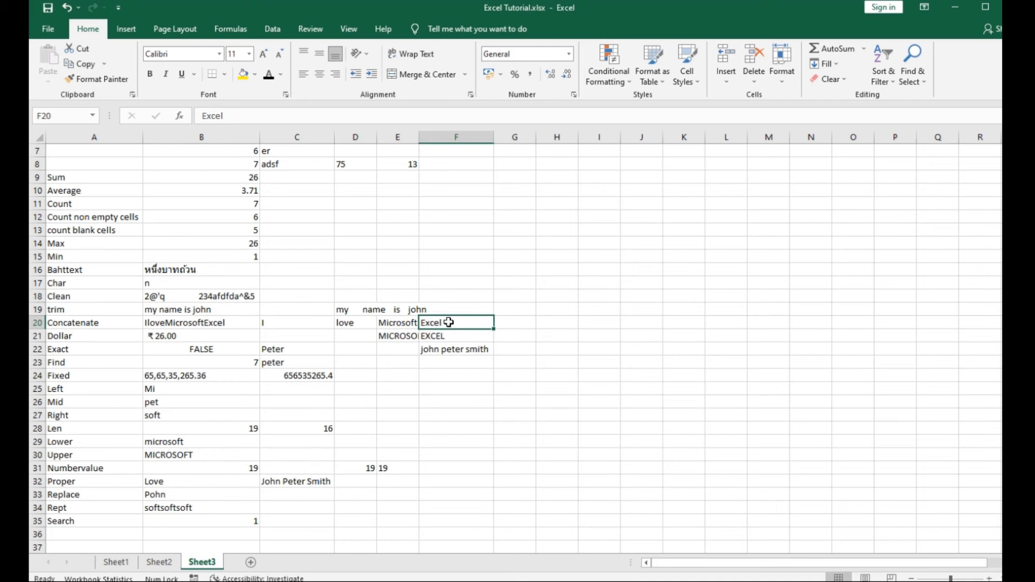
{"action": "left_click", "coordinate": [454, 335]}
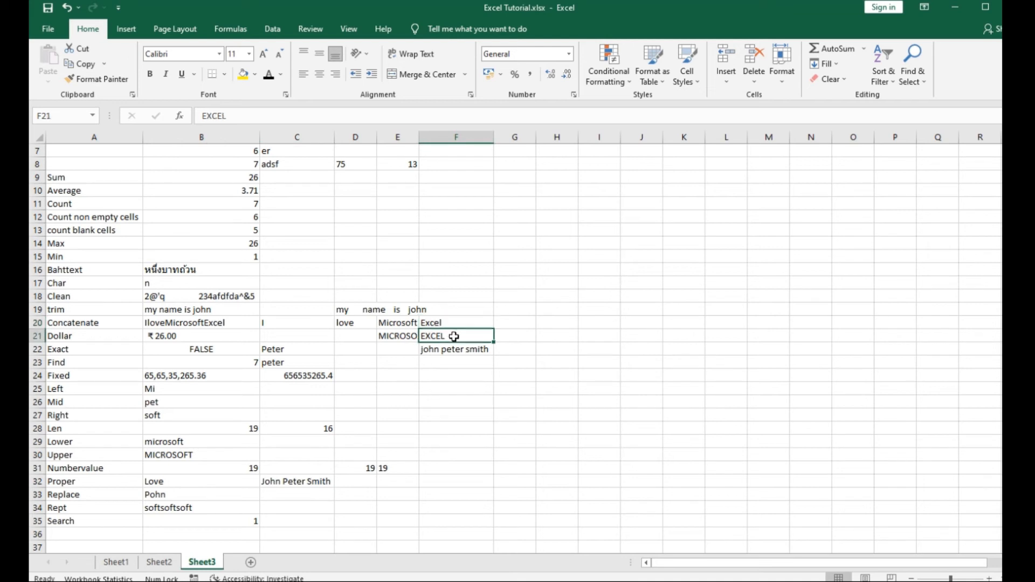
{"action": "left_click", "coordinate": [254, 521]}
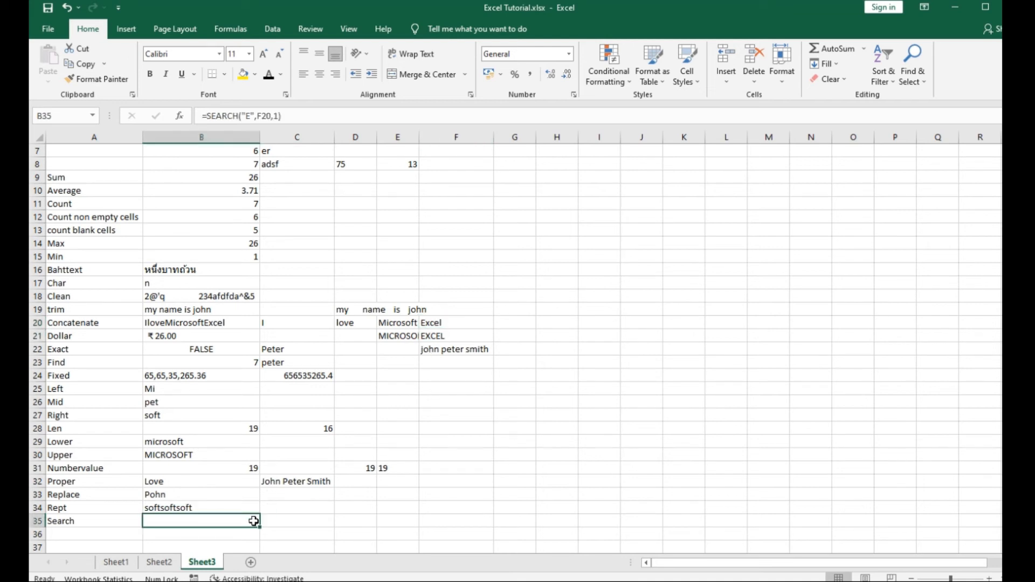
{"action": "left_click", "coordinate": [442, 322]}
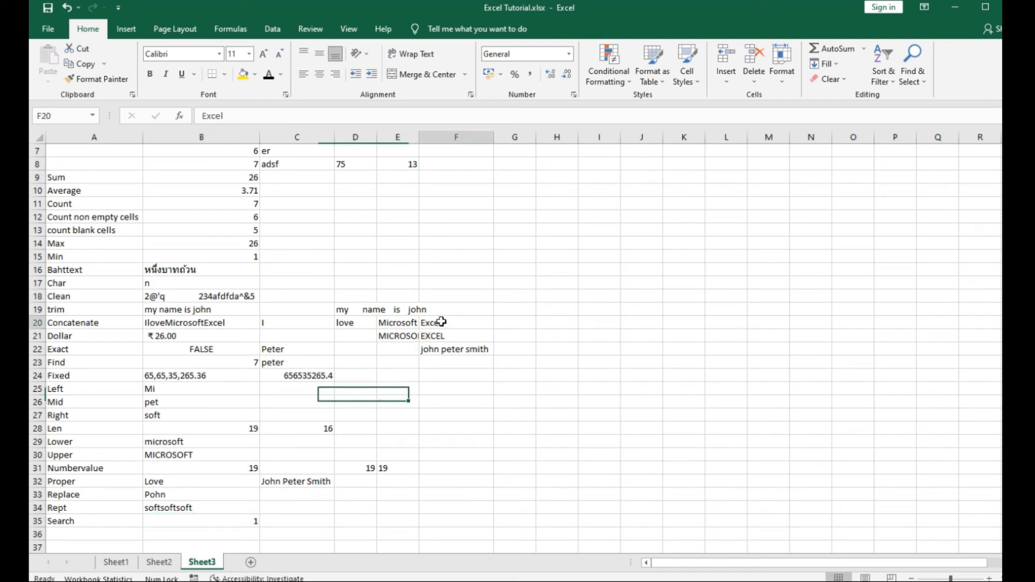
Step: Rewrite the SEARCH formula in B35 to find lowercase "e" in F20, with no start number
{"action": "double_click", "coordinate": [220, 519]}
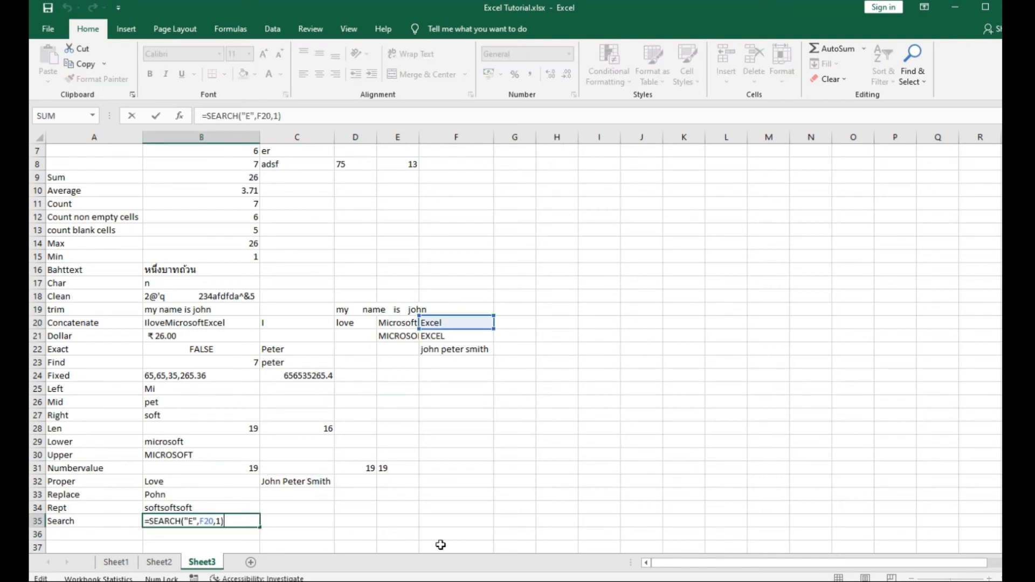
{"action": "key", "text": "BackSpace"}
{"action": "key", "text": "BackSpace"}
{"action": "key", "text": "BackSpace"}
{"action": "key", "text": "BackSpace"}
{"action": "key", "text": "BackSpace"}
{"action": "key", "text": "BackSpace"}
{"action": "key", "text": "BackSpace"}
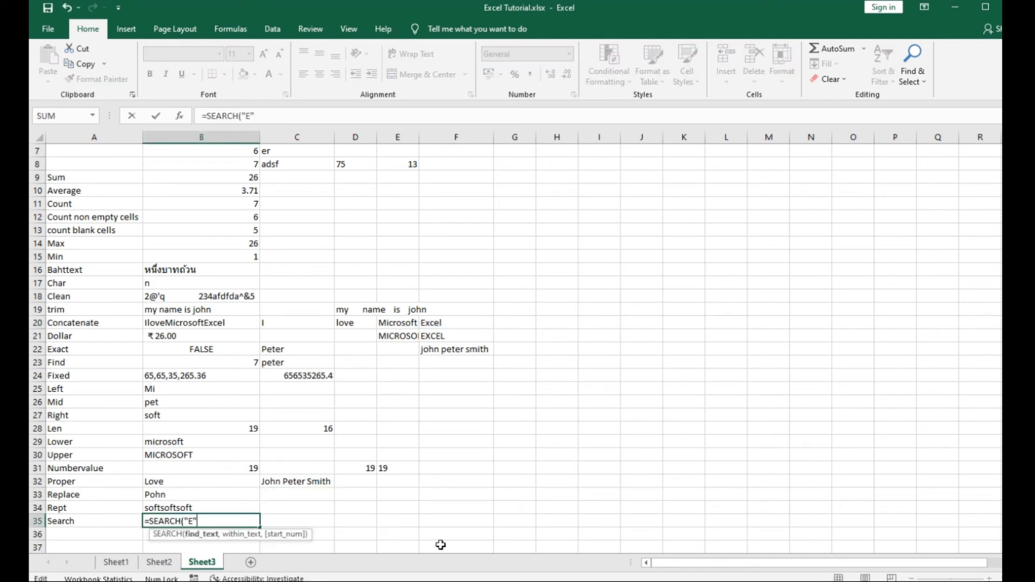
{"action": "key", "text": "BackSpace"}
{"action": "key", "text": "BackSpace"}
{"action": "key", "text": "BackSpace"}
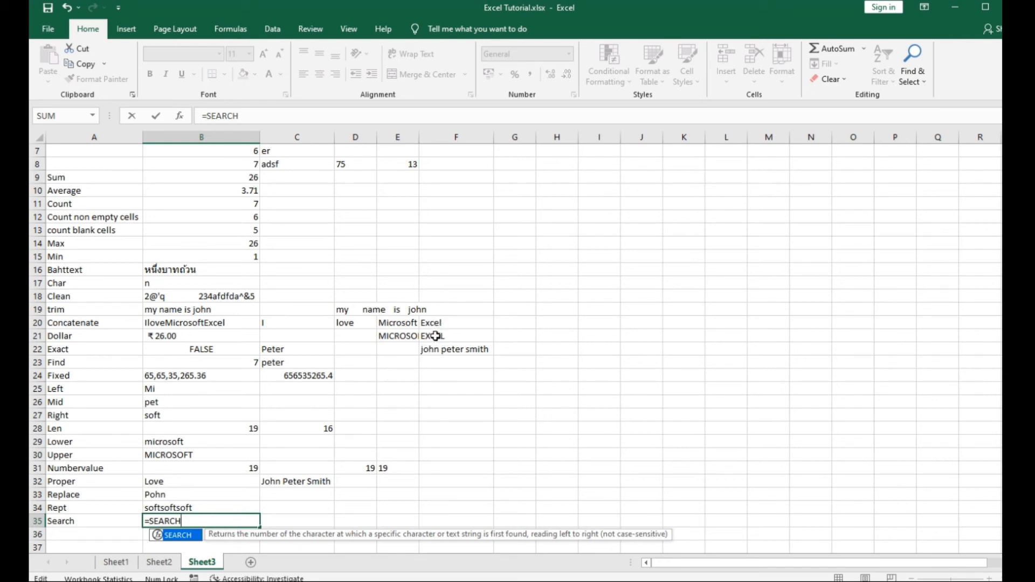
{"action": "type", "text": "(\"e"}
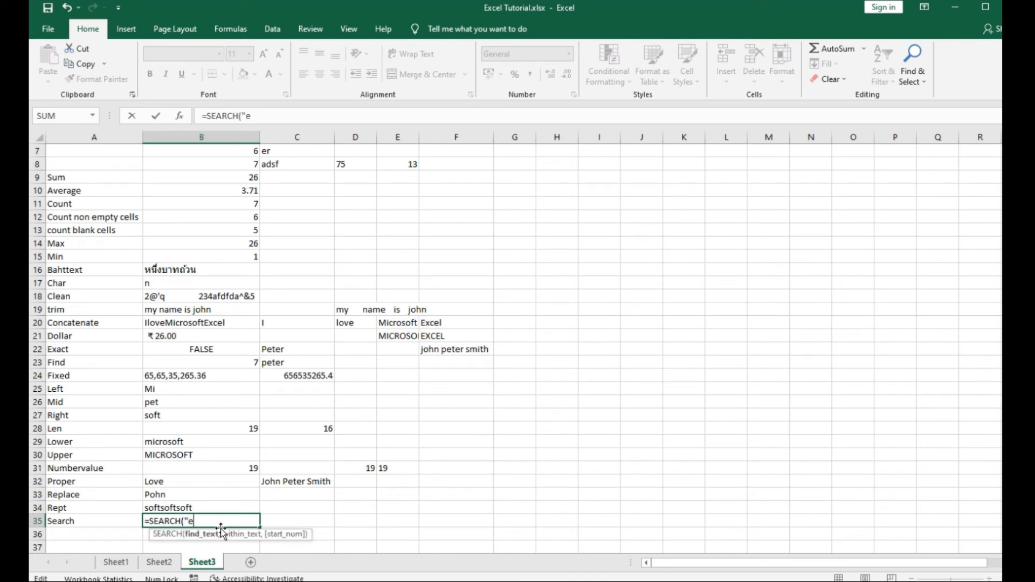
{"action": "type", "text": "\","}
{"action": "left_click", "coordinate": [461, 321]}
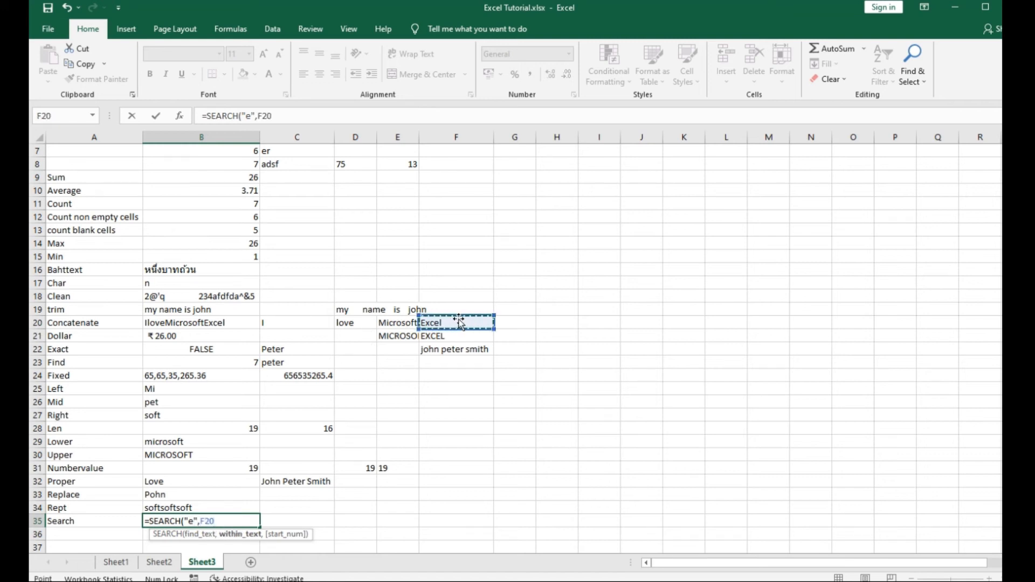
{"action": "type", "text": ","}
{"action": "key", "text": "BackSpace"}
{"action": "type", "text": ")"}
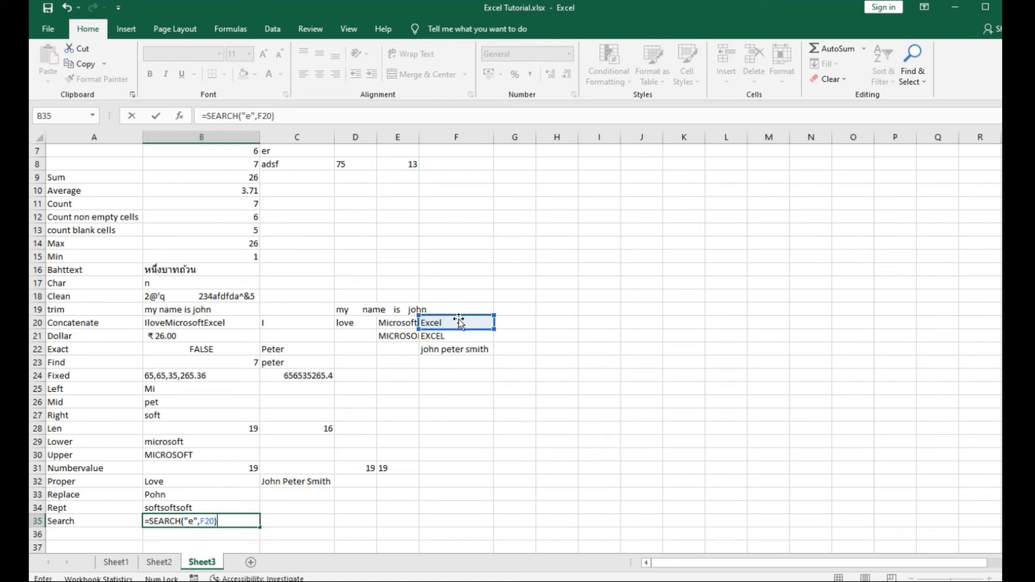
{"action": "key", "text": "Return"}
{"action": "key", "text": "Up"}
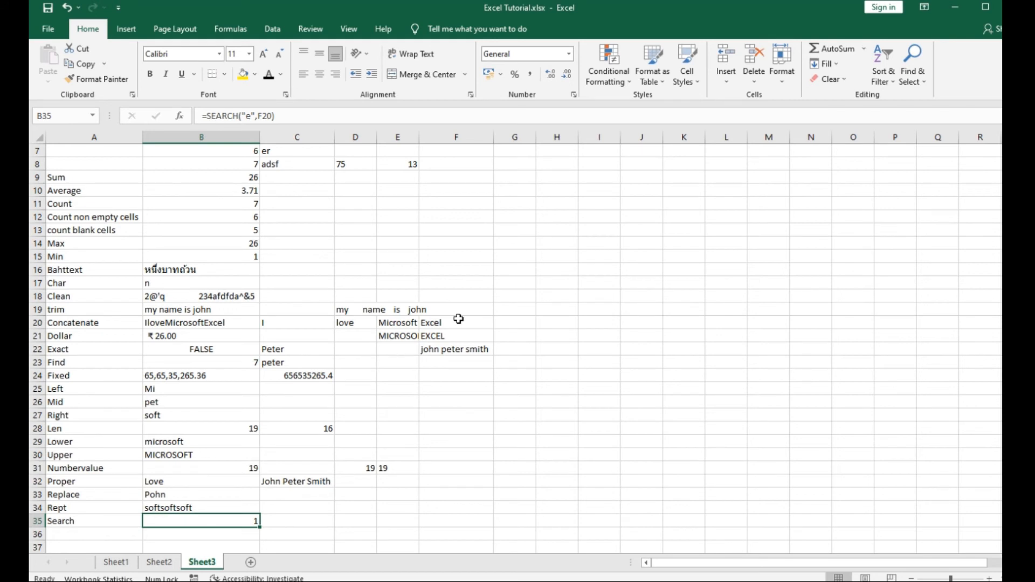
{"action": "left_click", "coordinate": [429, 326]}
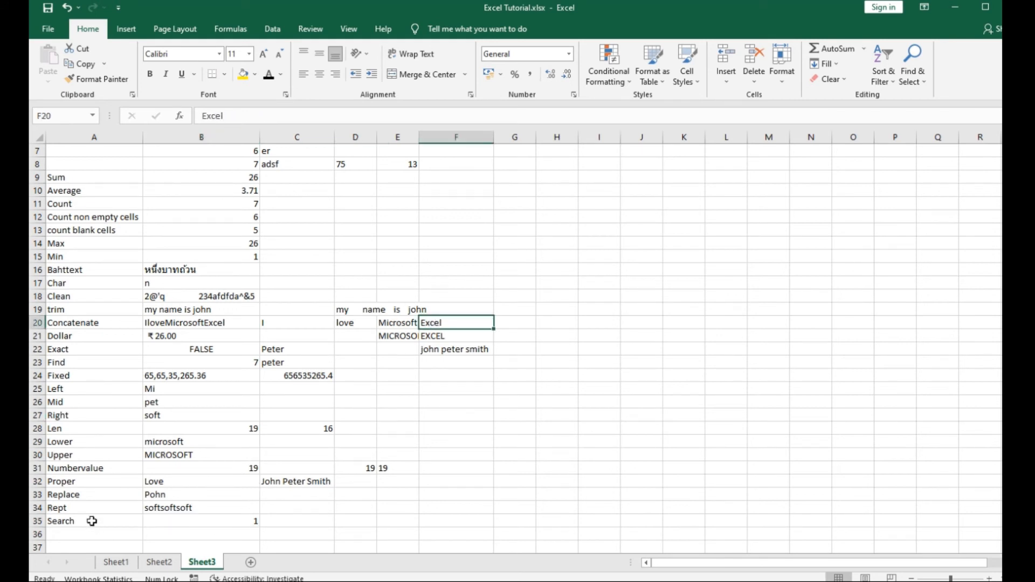
Step: Edit the FIND formula in B23 to look for a capital "E" within F20
{"action": "left_click", "coordinate": [76, 360]}
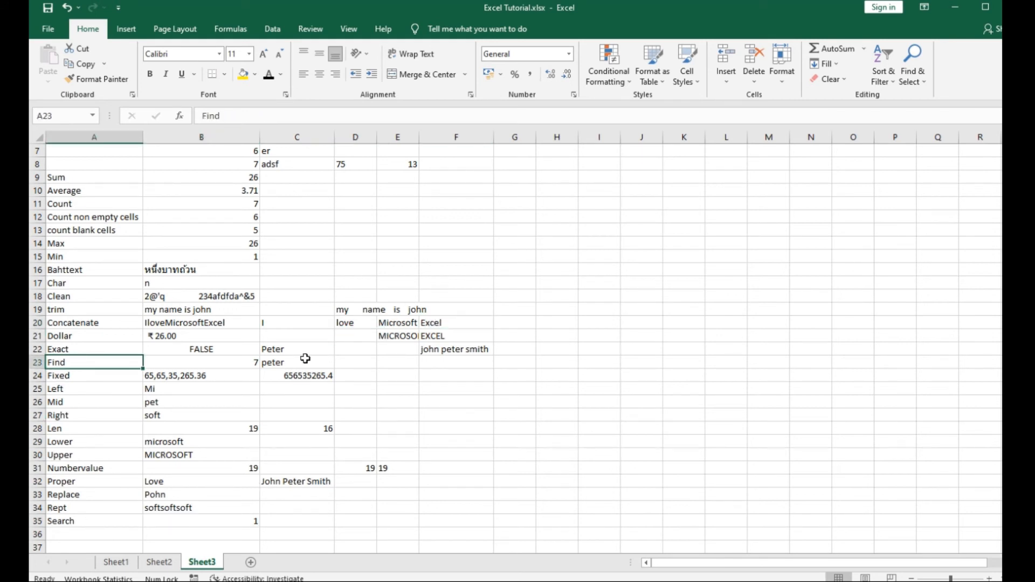
{"action": "left_click", "coordinate": [244, 361]}
{"action": "double_click", "coordinate": [245, 361]}
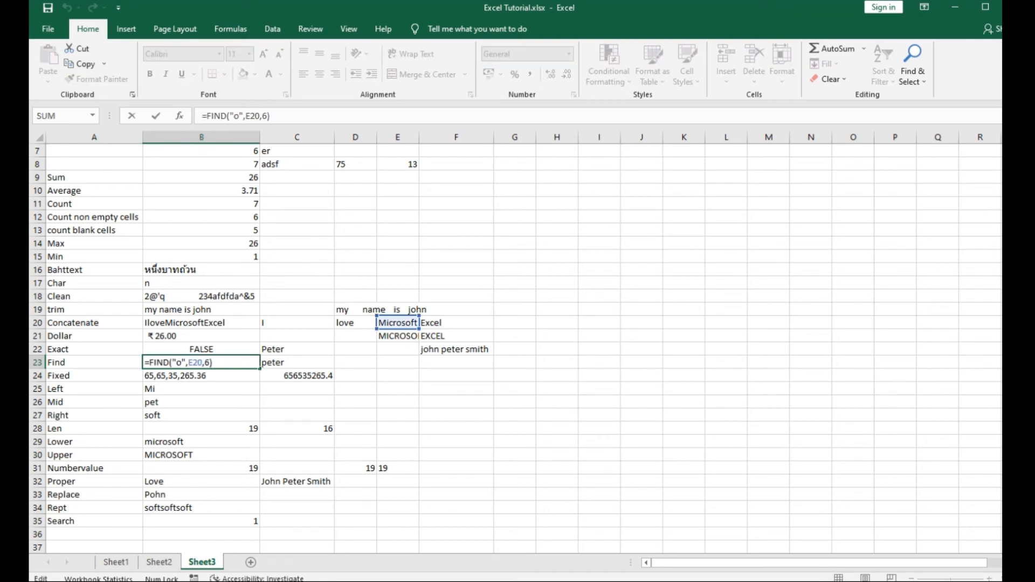
{"action": "left_click", "coordinate": [182, 363]}
{"action": "key", "text": "BackSpace"}
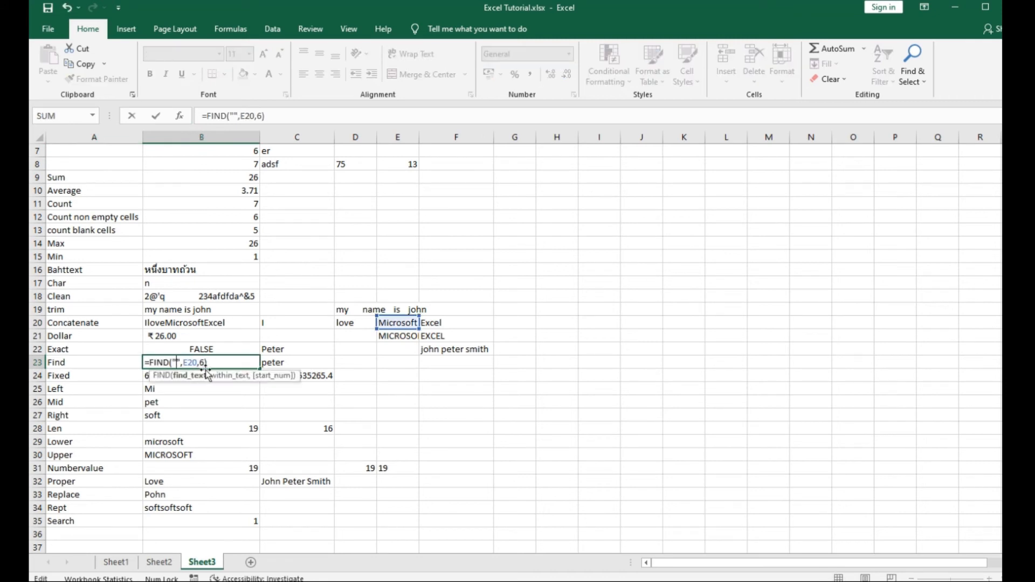
{"action": "type", "text": "E"}
{"action": "key", "text": "Delete"}
{"action": "type", "text": "F"}
{"action": "key", "text": "Return"}
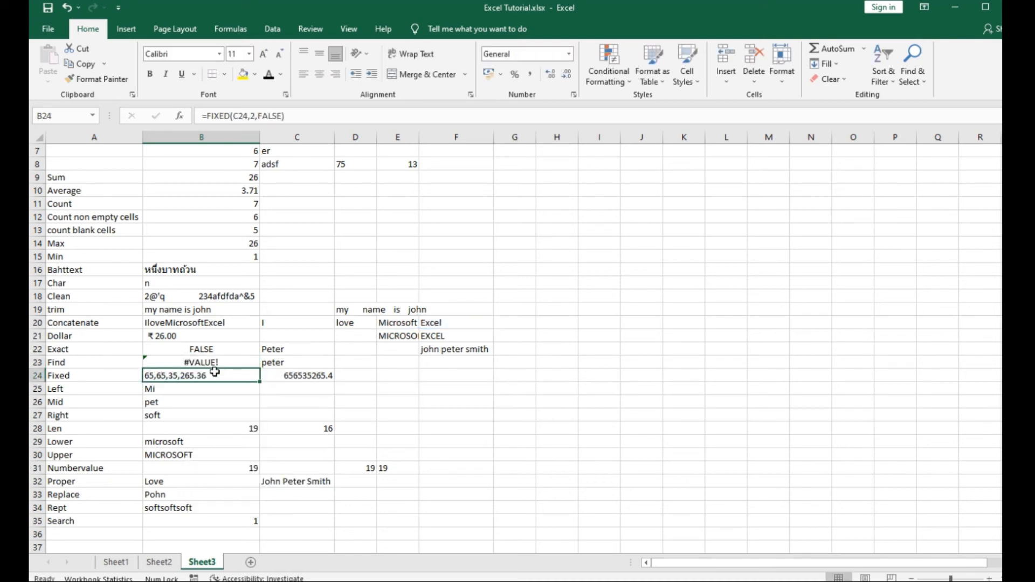
Step: Remove the start number argument from the FIND formula in B23
{"action": "double_click", "coordinate": [207, 360]}
{"action": "key", "text": "BackSpace"}
{"action": "key", "text": "BackSpace"}
{"action": "key", "text": "BackSpace"}
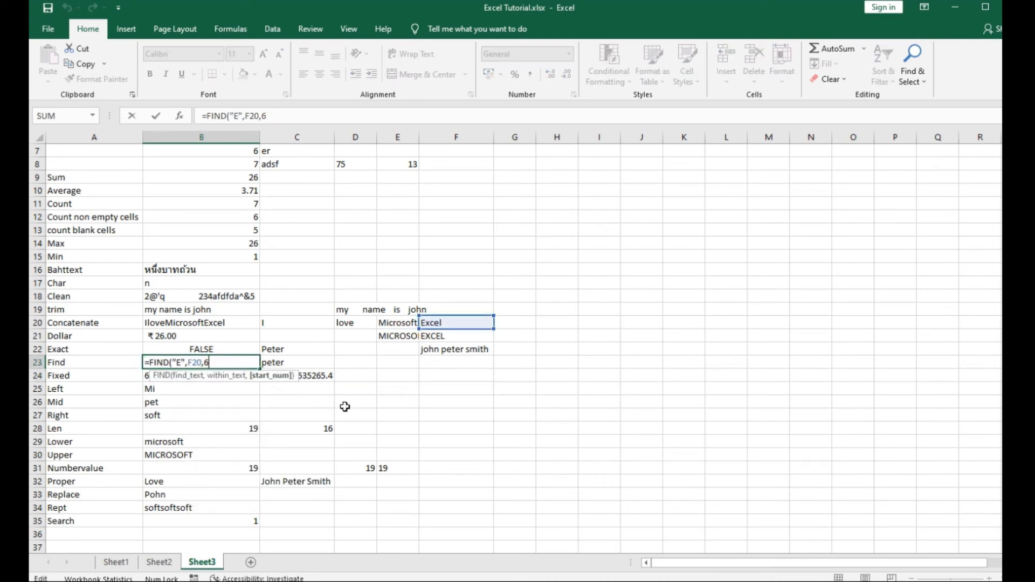
{"action": "type", "text": ")"}
{"action": "key", "text": "Return"}
{"action": "key", "text": "Up"}
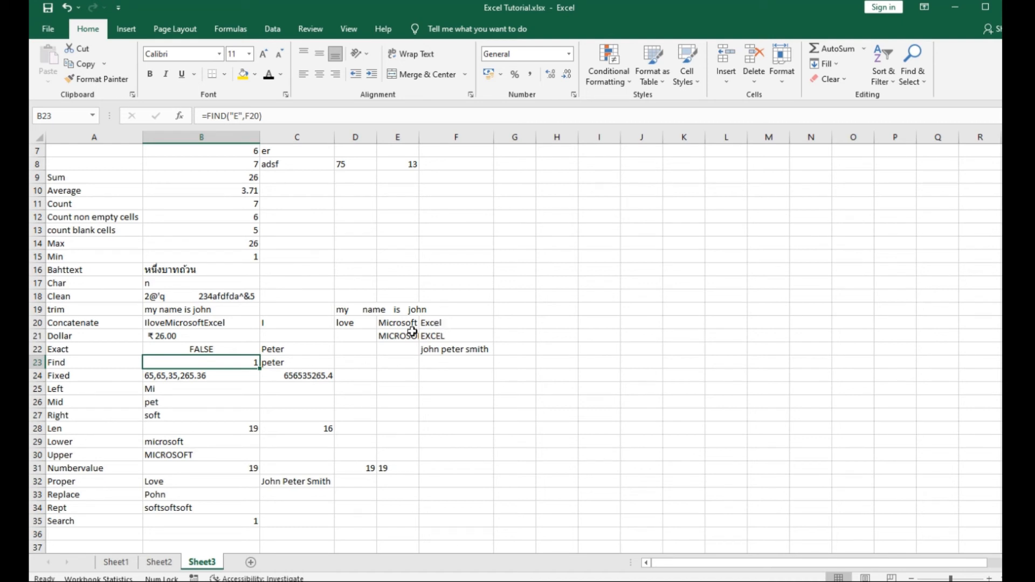
Step: Change the find text in the FIND formula in B23 to a lowercase "e"
{"action": "double_click", "coordinate": [240, 366]}
{"action": "left_click", "coordinate": [183, 364]}
{"action": "key", "text": "BackSpace"}
{"action": "type", "text": "e"}
{"action": "key", "text": "Return"}
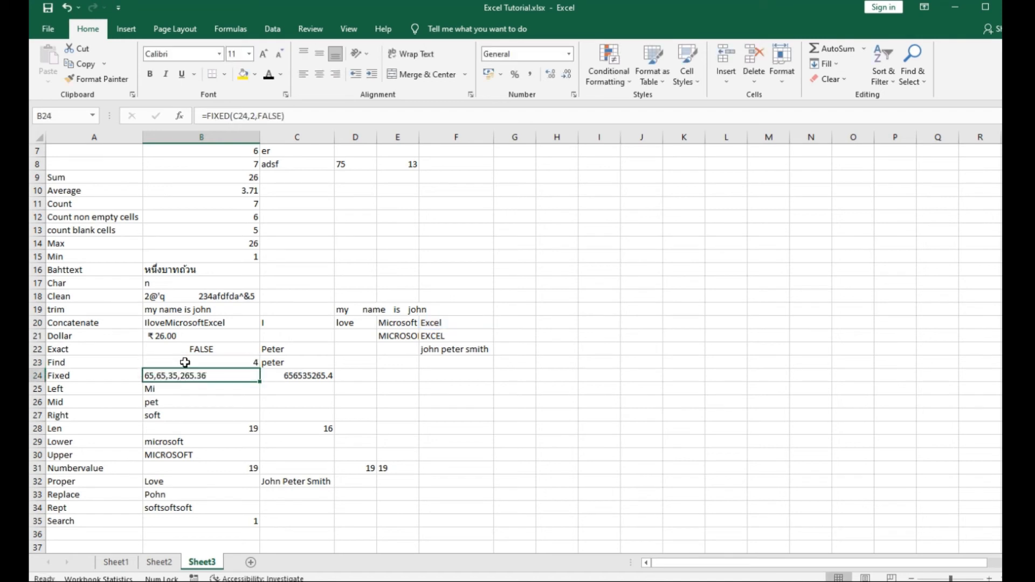
{"action": "left_click", "coordinate": [237, 365]}
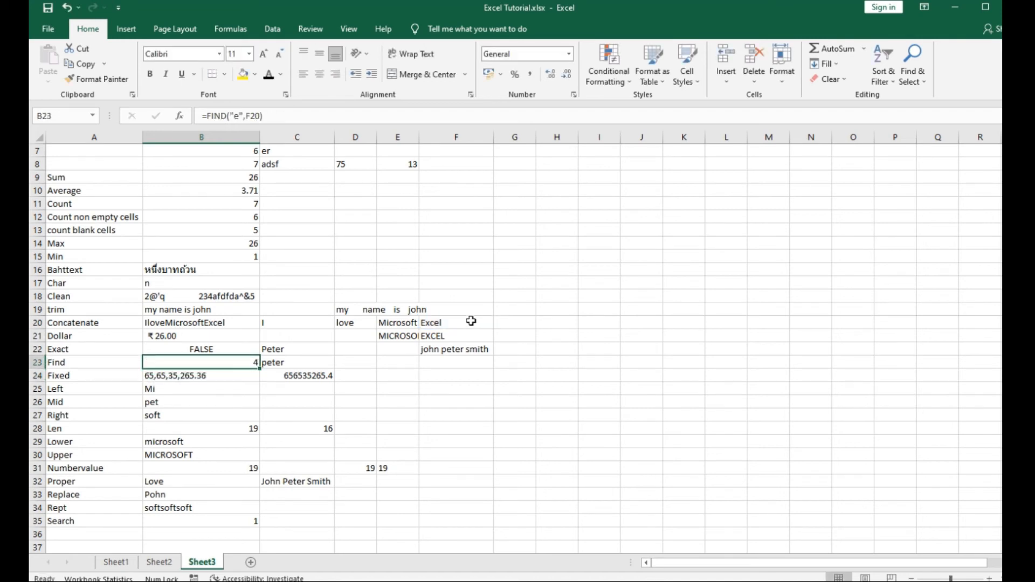
Step: Compare the Find row (A23:B23) with the Search row (A35:B35)
{"action": "left_click", "coordinate": [132, 360]}
{"action": "left_click_drag", "start_coordinate": [131, 360], "coordinate": [186, 362]}
{"action": "left_click_drag", "start_coordinate": [83, 522], "coordinate": [232, 517]}
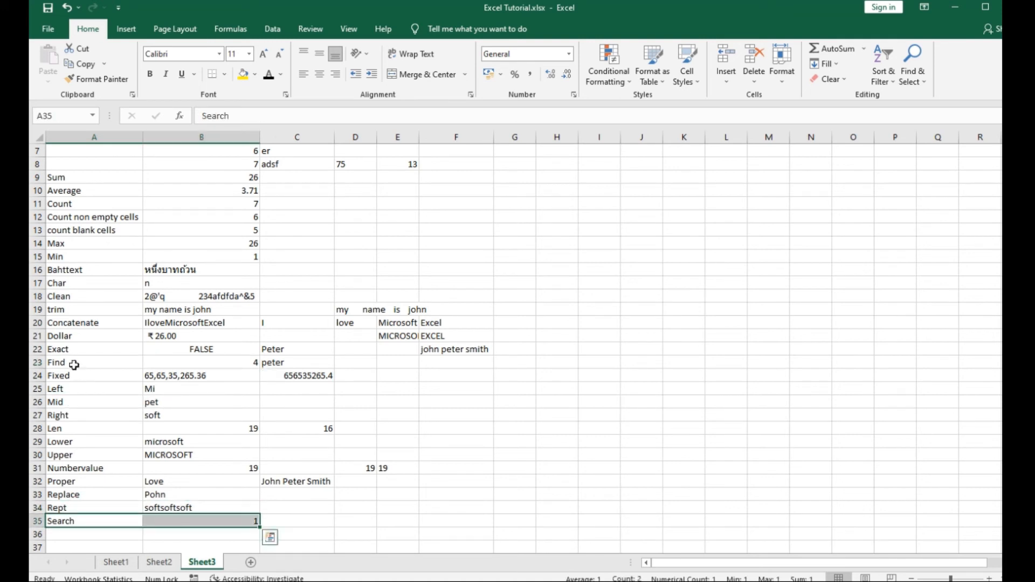
{"action": "left_click_drag", "start_coordinate": [76, 362], "coordinate": [225, 363]}
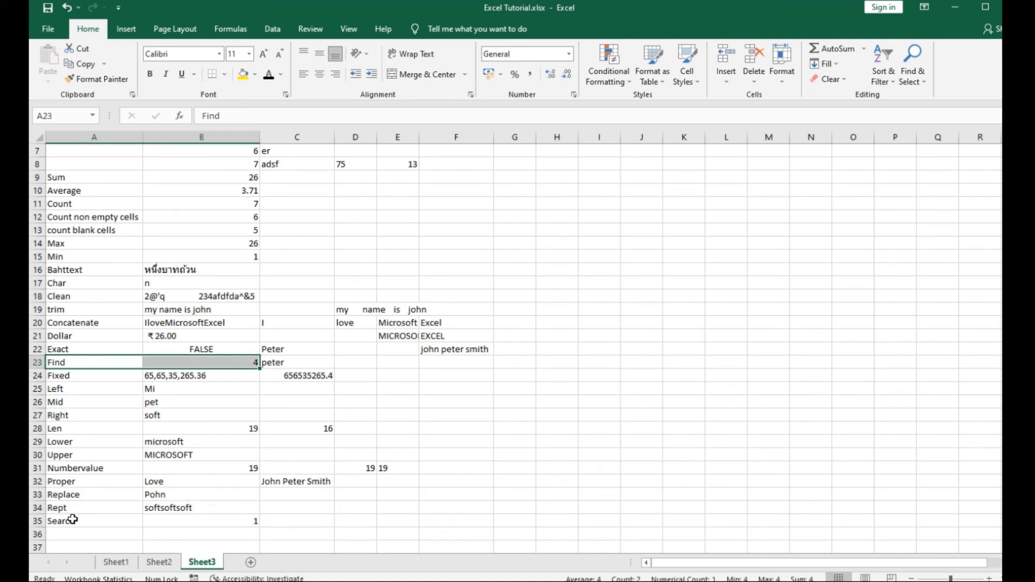
{"action": "left_click_drag", "start_coordinate": [74, 519], "coordinate": [221, 509]}
{"action": "left_click", "coordinate": [234, 523]}
Step: Enter the label substitute in A36, below the Search label
{"action": "left_click", "coordinate": [94, 535]}
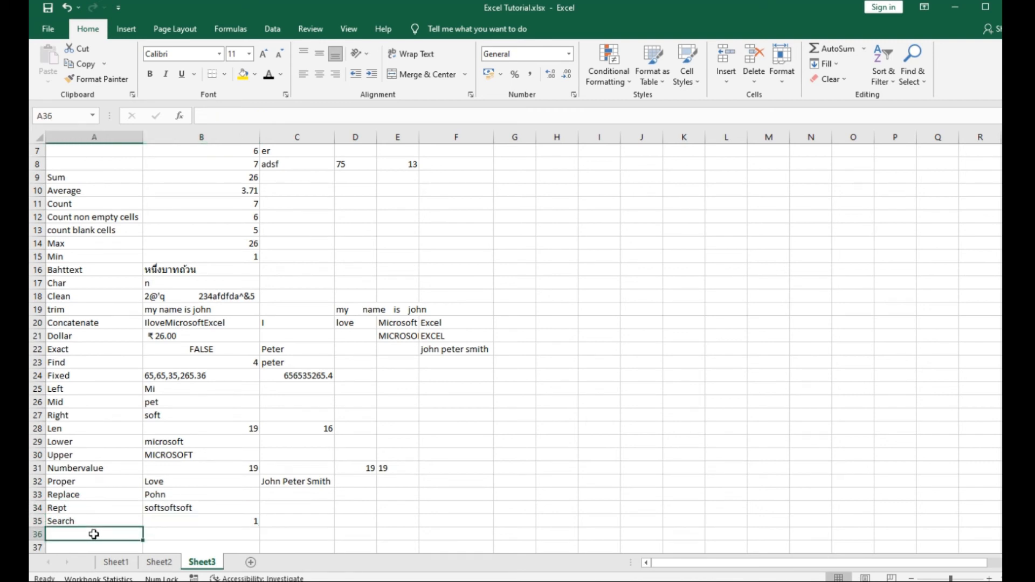
{"action": "type", "text": "substitute"}
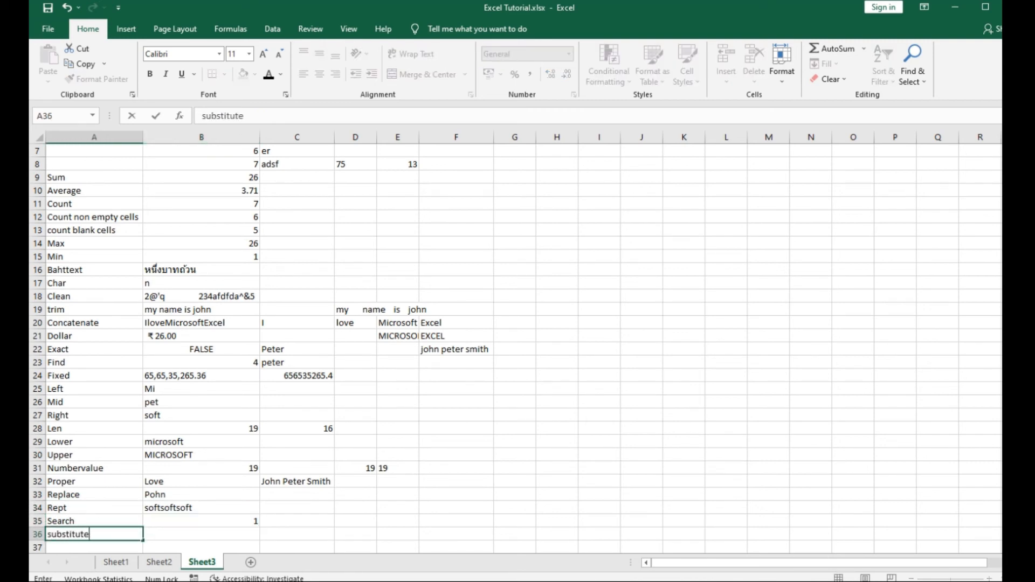
{"action": "key", "text": "Return"}
Step: Enter a SUBSTITUTE formula in B36 that replaces "t" in B27 with "I"
{"action": "key", "text": "Up"}
{"action": "key", "text": "Right"}
{"action": "type", "text": "="}
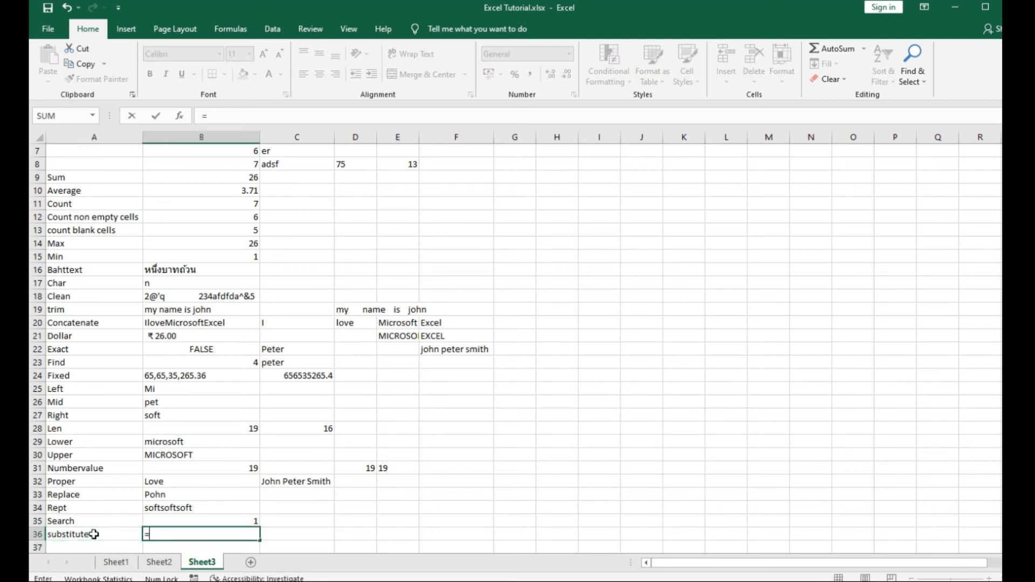
{"action": "type", "text": "subs"}
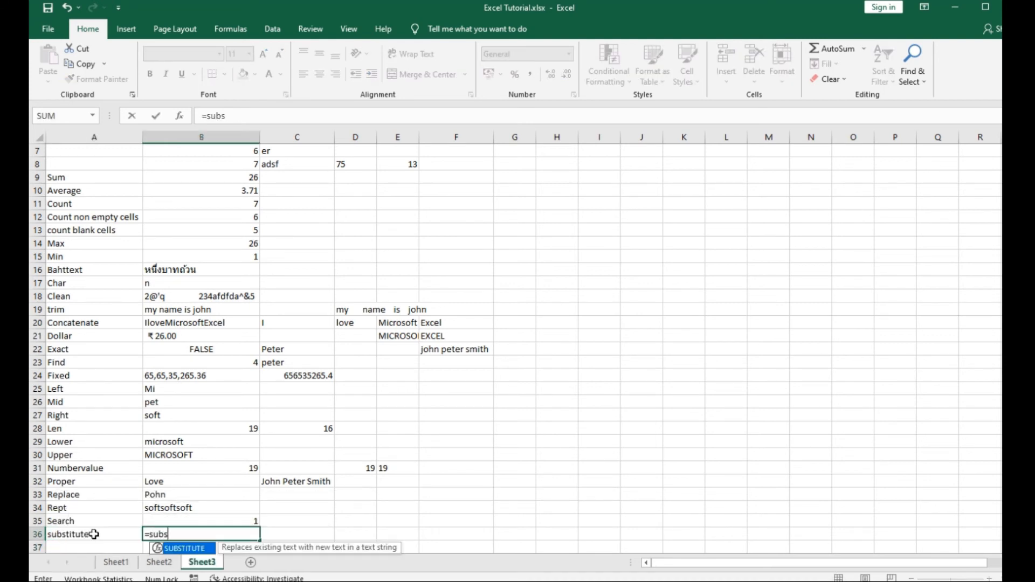
{"action": "key", "text": "Tab"}
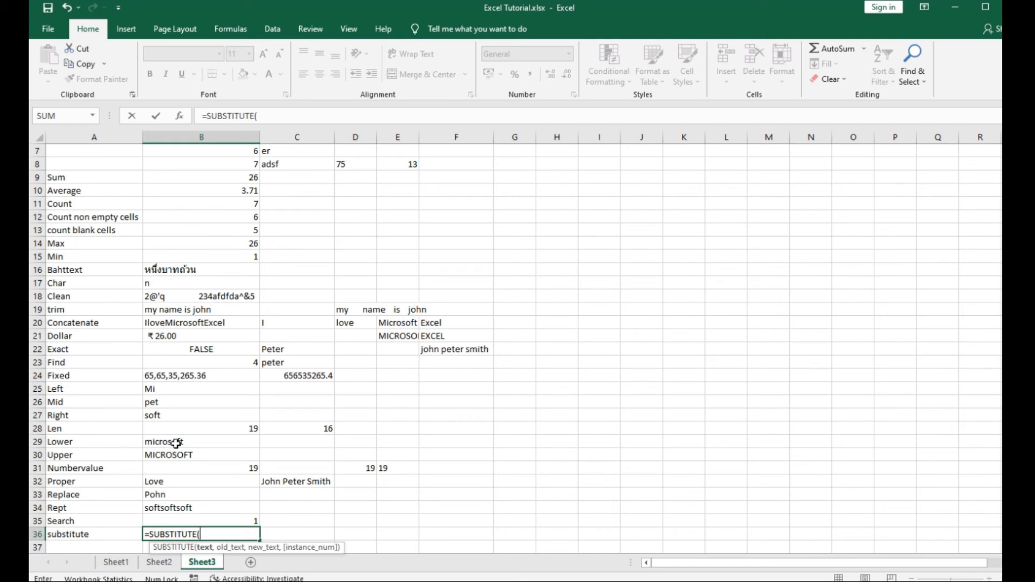
{"action": "left_click", "coordinate": [169, 413]}
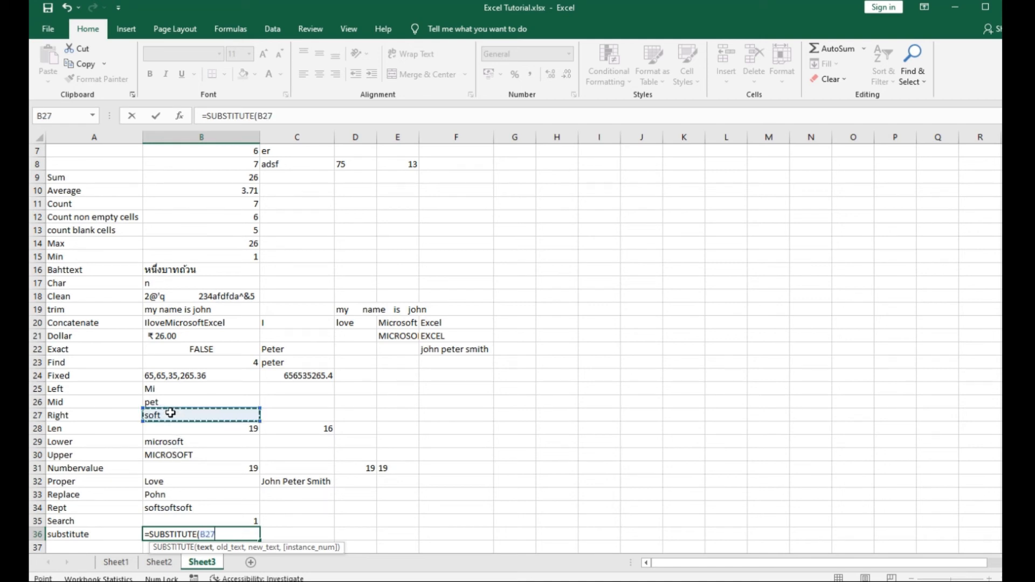
{"action": "type", "text": ","}
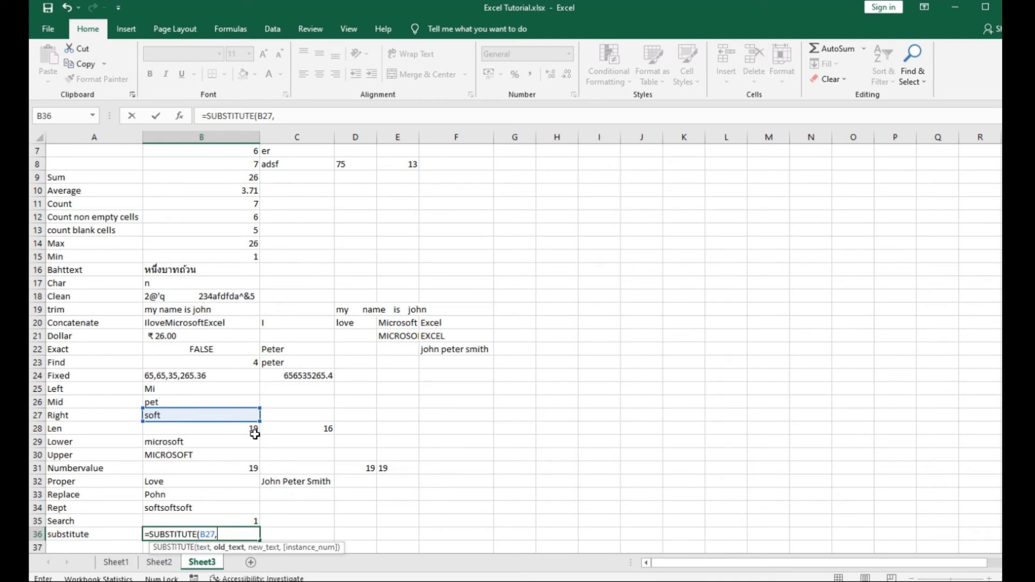
{"action": "type", "text": "\"t\","}
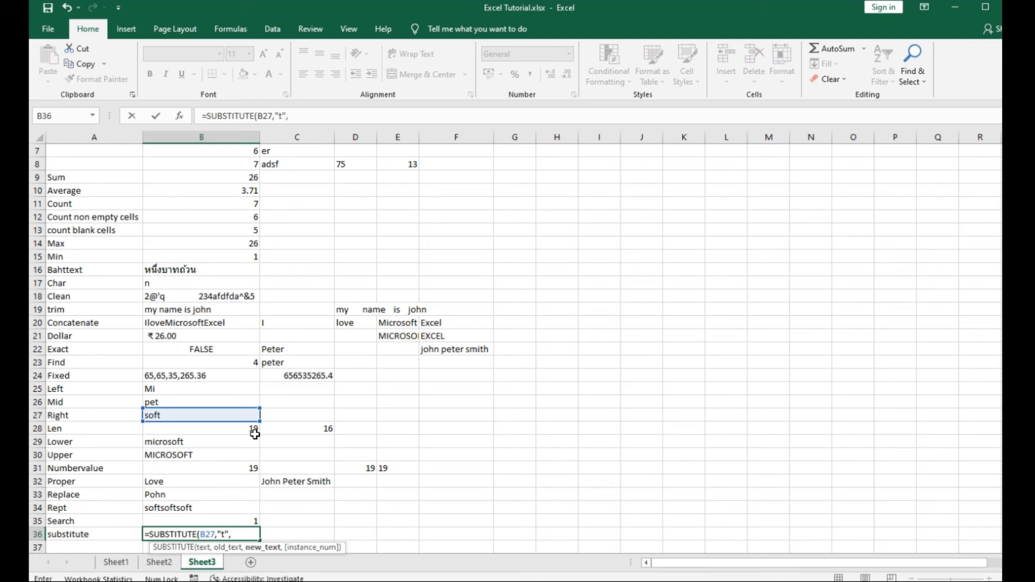
{"action": "type", "text": "\"i\")"}
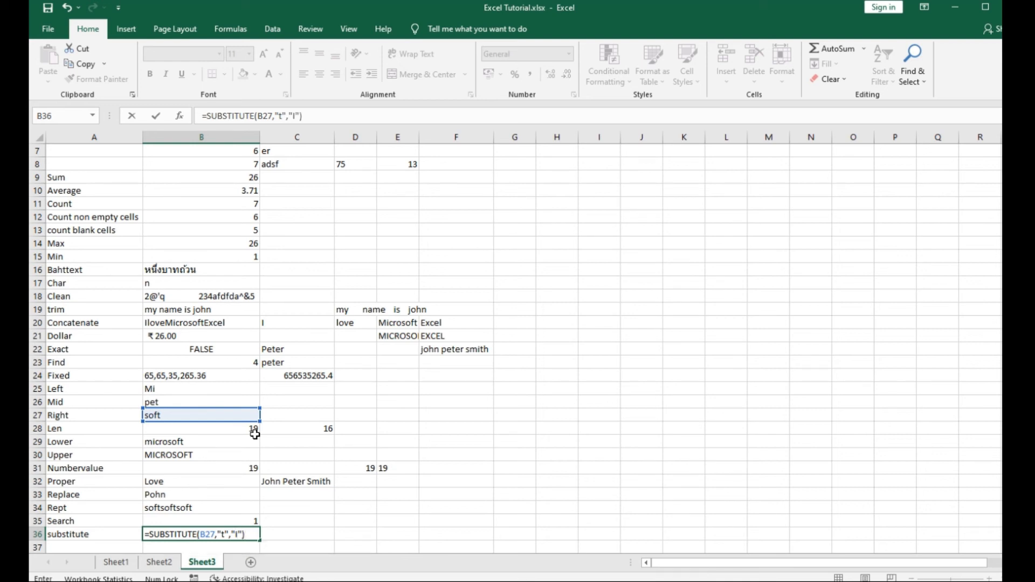
{"action": "key", "text": "Return"}
{"action": "key", "text": "Up"}
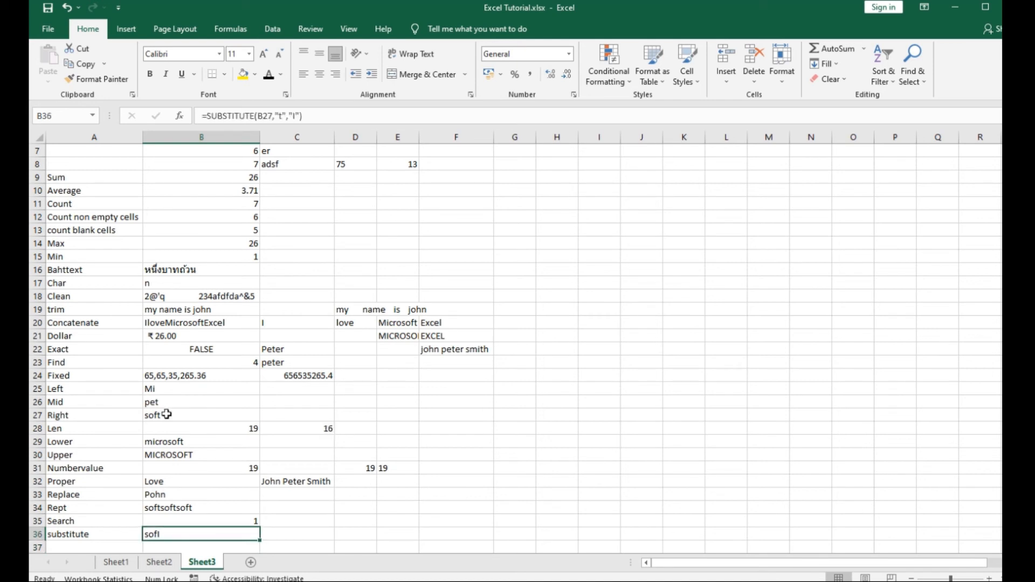
Step: Change the new text in the SUBSTITUTE formula in B36 to "a" and check it against the source text in B27
{"action": "double_click", "coordinate": [258, 535]}
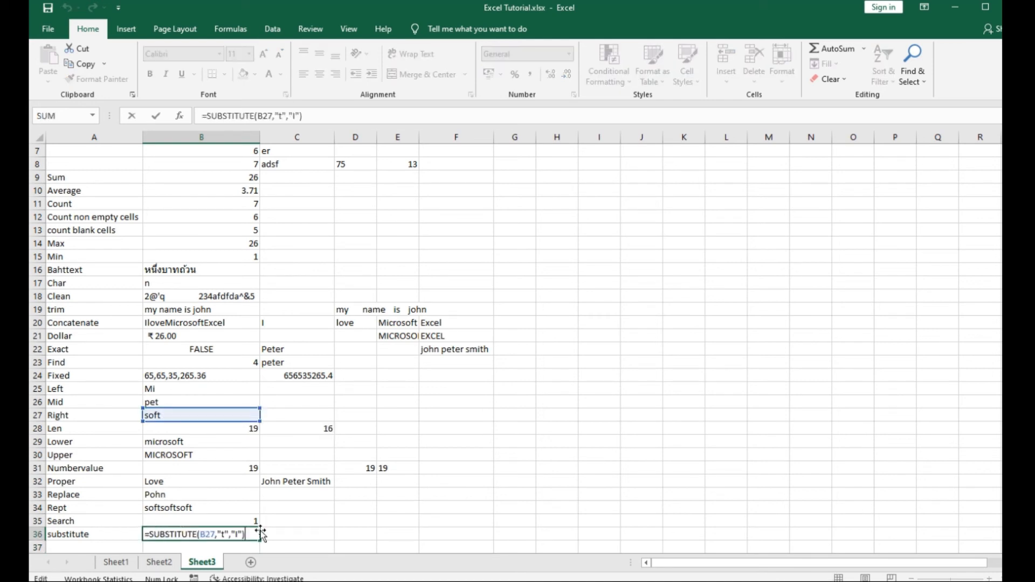
{"action": "left_click", "coordinate": [239, 534]}
{"action": "key", "text": "BackSpace"}
{"action": "type", "text": "a"}
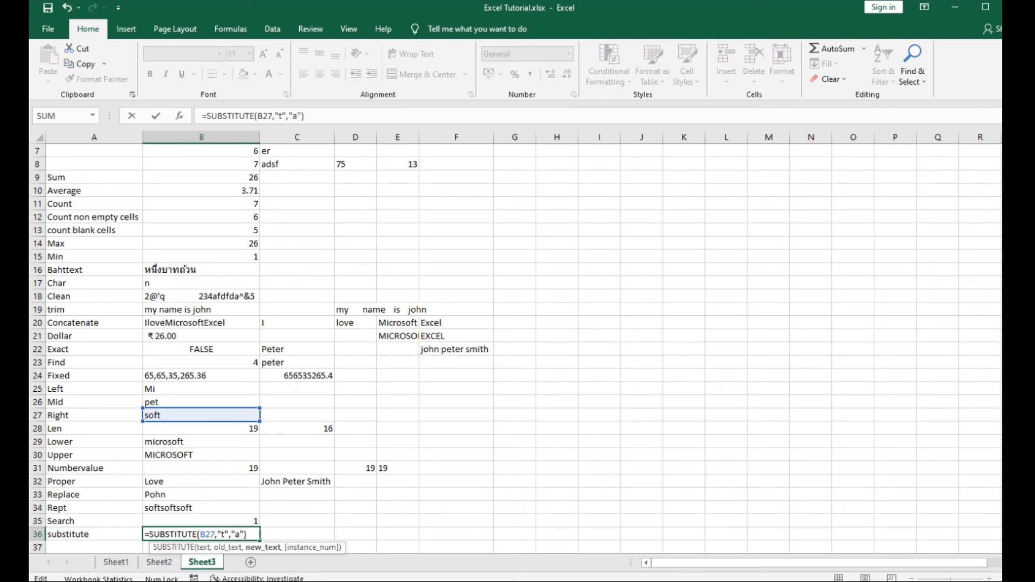
{"action": "key", "text": "Return"}
{"action": "left_click", "coordinate": [257, 535]}
{"action": "left_click", "coordinate": [167, 415]}
{"action": "left_click", "coordinate": [164, 534]}
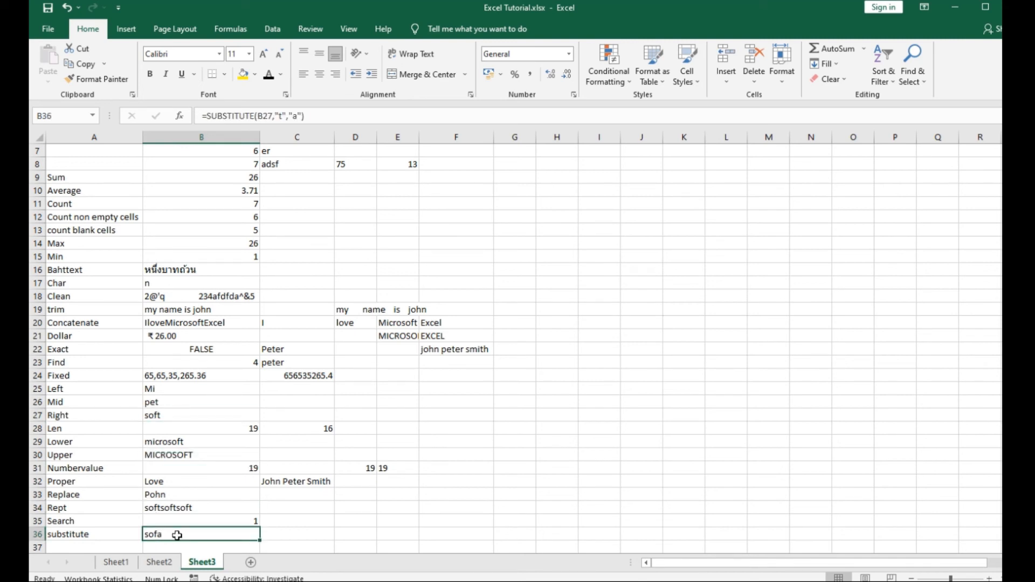
{"action": "double_click", "coordinate": [176, 535]}
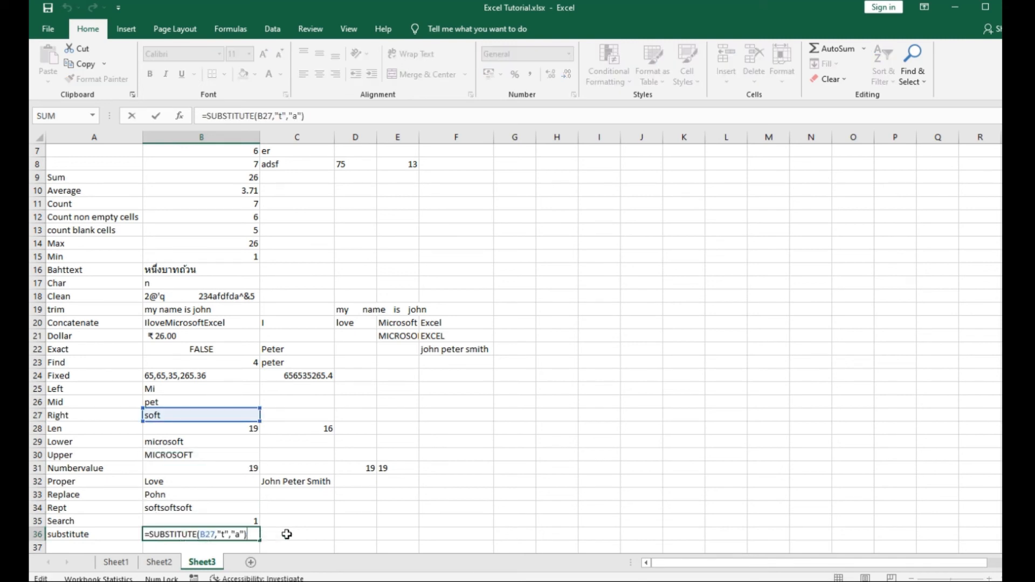
{"action": "key", "text": "Return"}
Step: Enter the label T in A37, below the substitute label
{"action": "scroll", "coordinate": [279, 378], "scroll_direction": "down", "scroll_amount": 3}
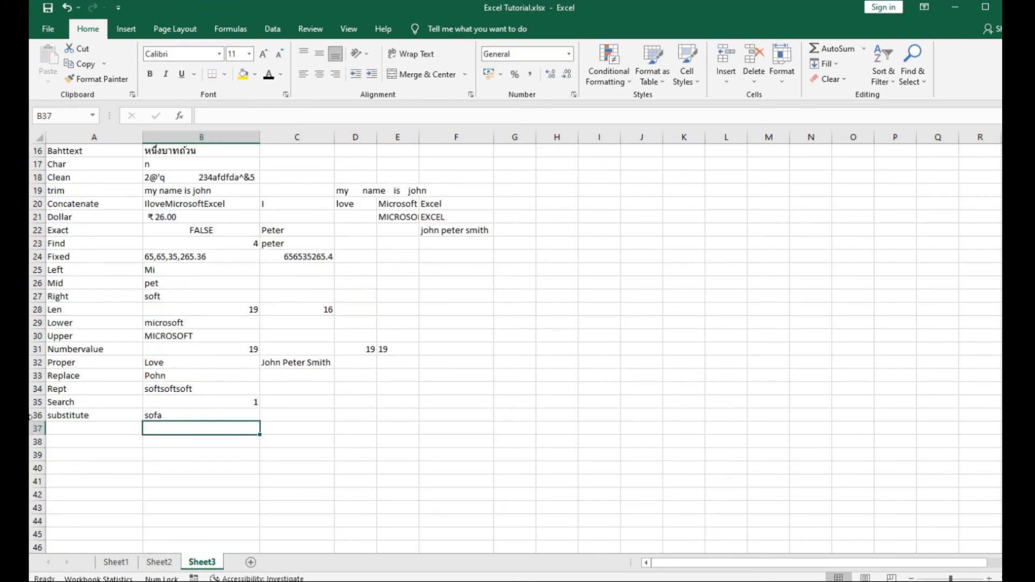
{"action": "left_click", "coordinate": [65, 430]}
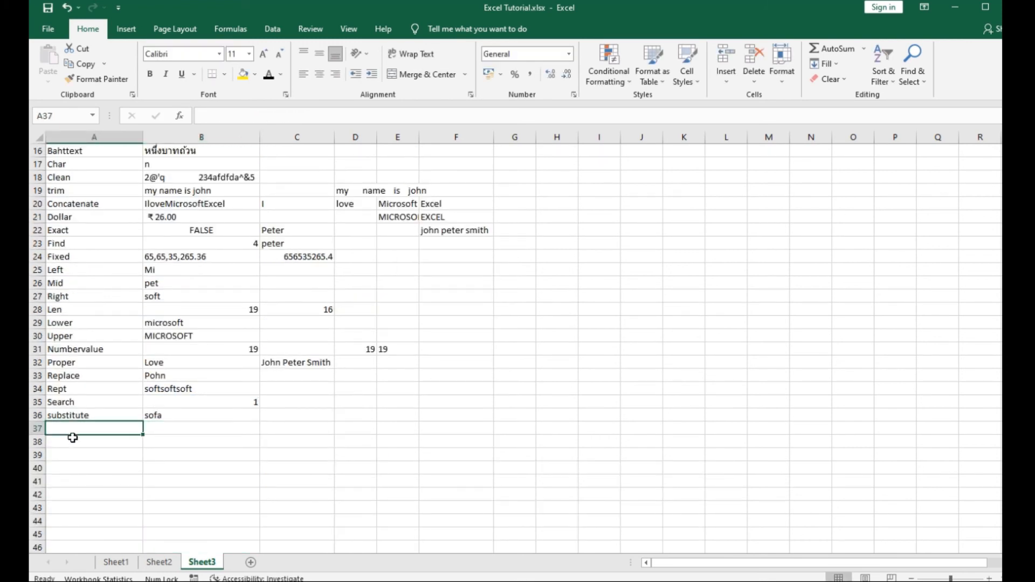
{"action": "type", "text": "T"}
{"action": "key", "text": "Tab"}
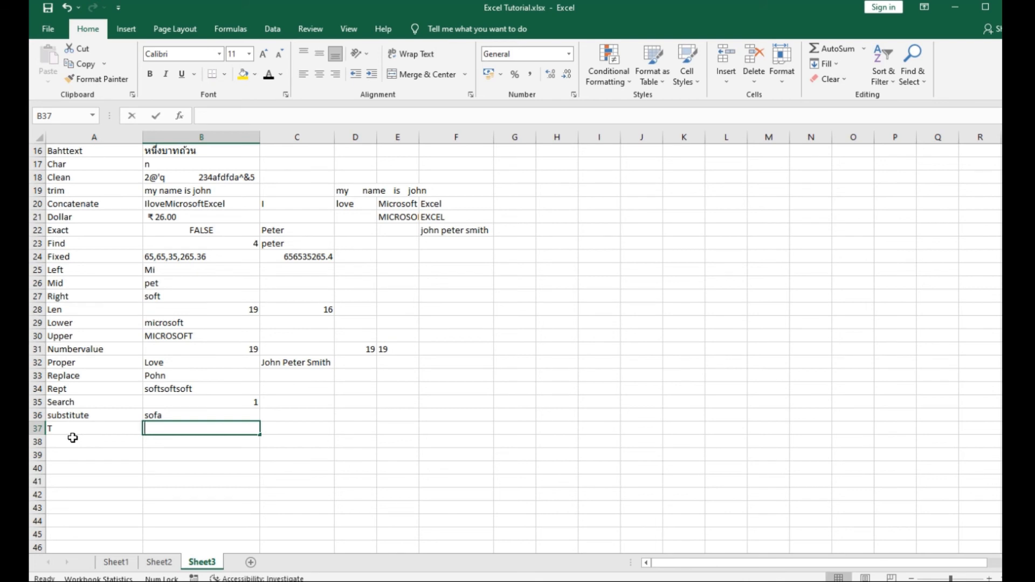
Step: Enter a T formula in B37 that references the Search result in B35
{"action": "type", "text": "=t"}
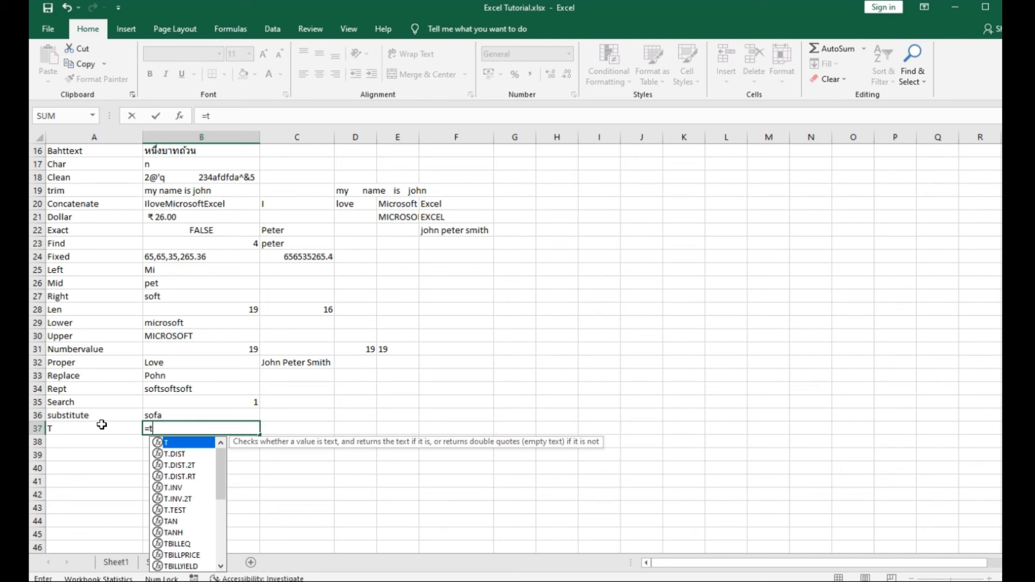
{"action": "key", "text": "Tab"}
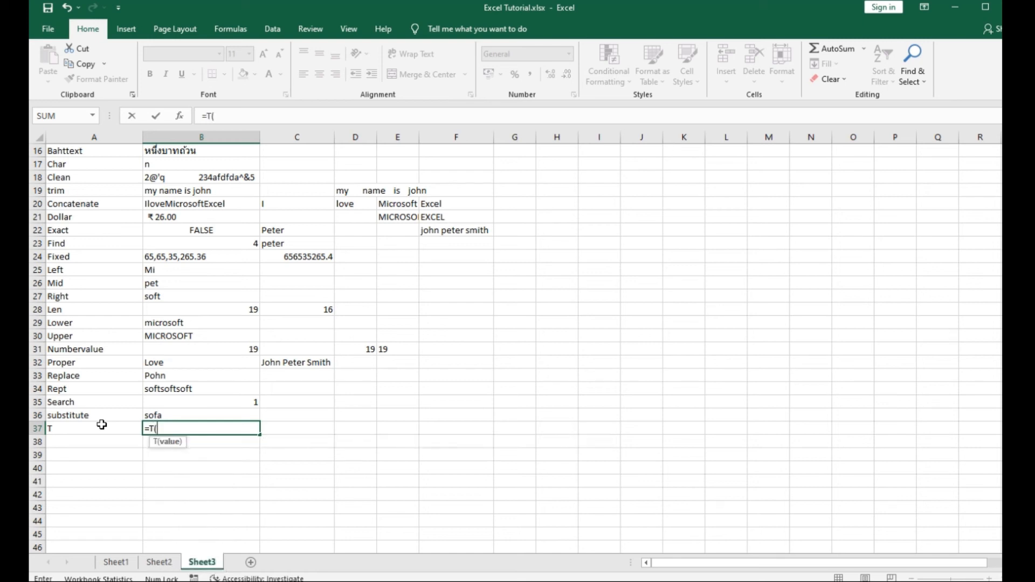
{"action": "left_click", "coordinate": [213, 406]}
{"action": "type", "text": ")"}
{"action": "key", "text": "Return"}
{"action": "key", "text": "Up"}
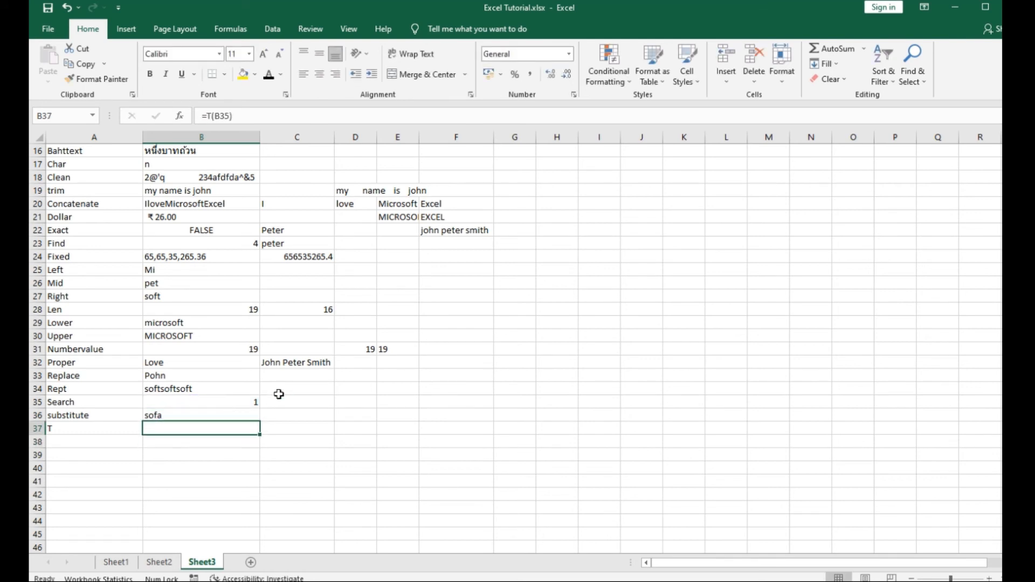
Step: Inspect the T formula in B37 and the SEARCH formula in B35 without changing them
{"action": "key", "text": "F2"}
{"action": "key", "text": "Escape"}
{"action": "double_click", "coordinate": [249, 403]}
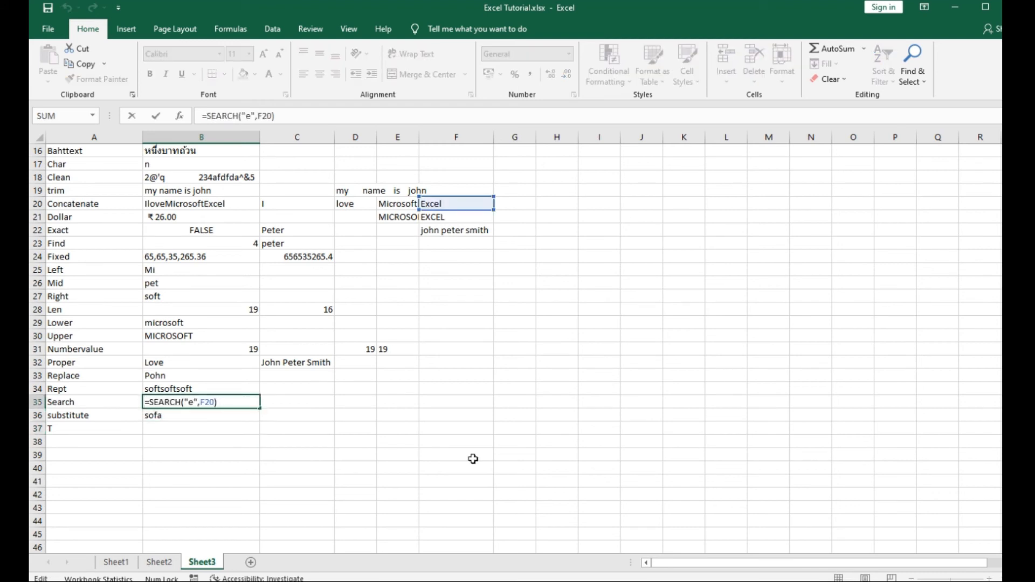
{"action": "key", "text": "Escape"}
{"action": "left_click", "coordinate": [179, 430]}
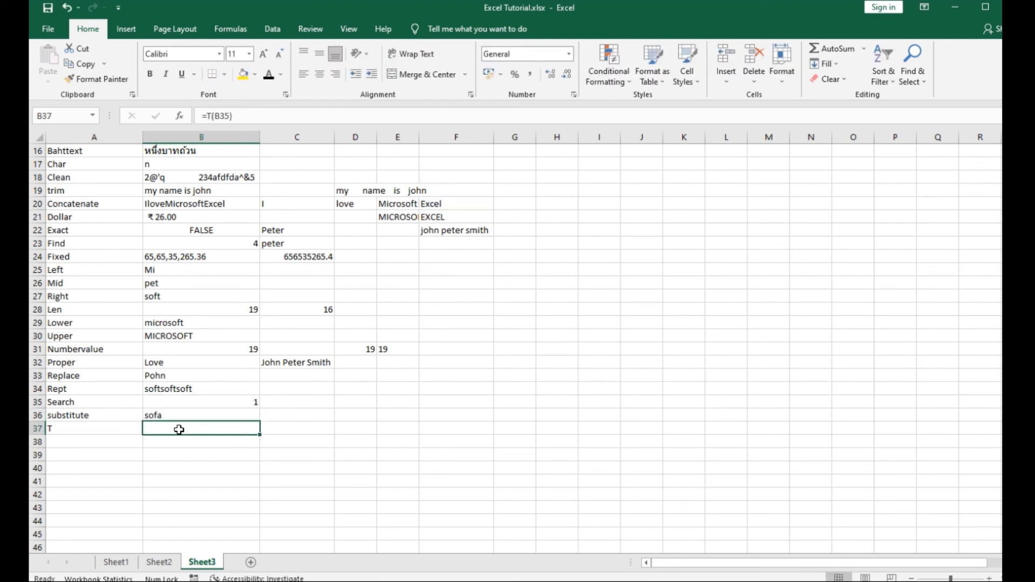
Step: Enter 12 as a number in C37 and 12 as apostrophe-prefixed text in D37
{"action": "key", "text": "Right"}
{"action": "key", "text": "Right"}
{"action": "key", "text": "Left"}
{"action": "type", "text": "1"}
{"action": "key", "text": "Right"}
{"action": "key", "text": "Left"}
{"action": "type", "text": "12"}
{"action": "key", "text": "Right"}
{"action": "type", "text": "'12"}
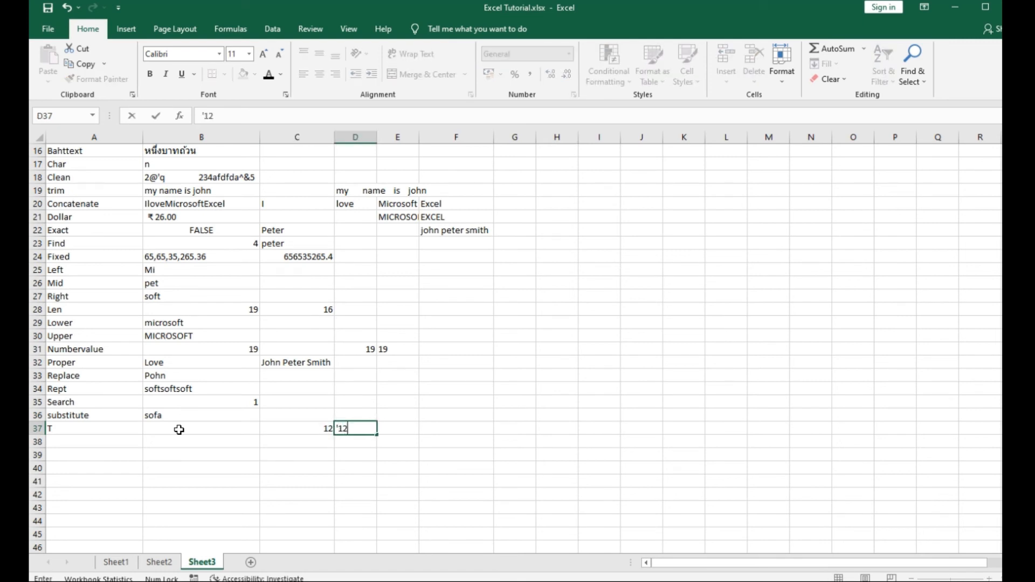
{"action": "key", "text": "Return"}
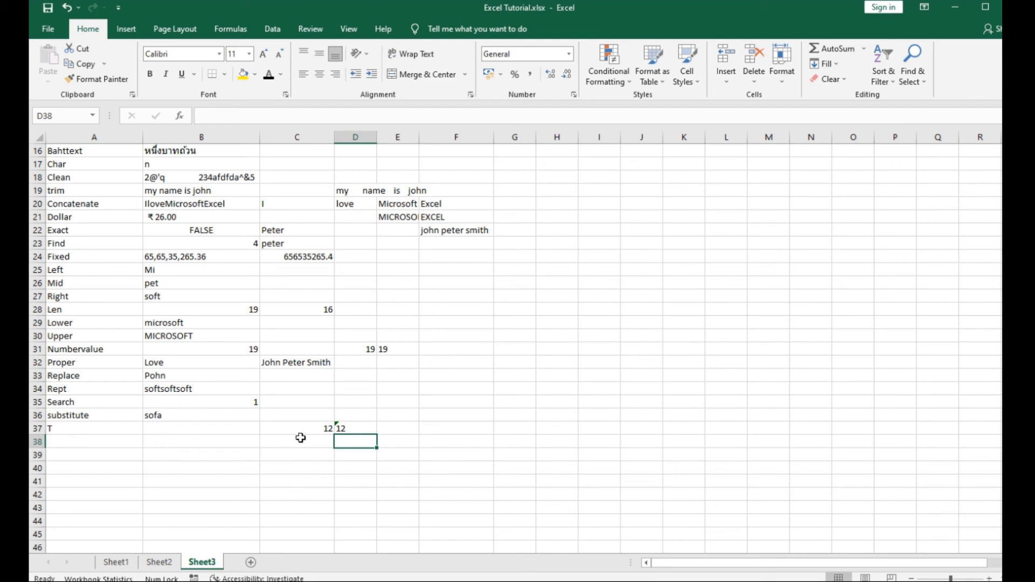
Step: Replace the formula in B37 with a T formula that references the number in C37
{"action": "left_click", "coordinate": [168, 438]}
{"action": "type", "text": "=T("}
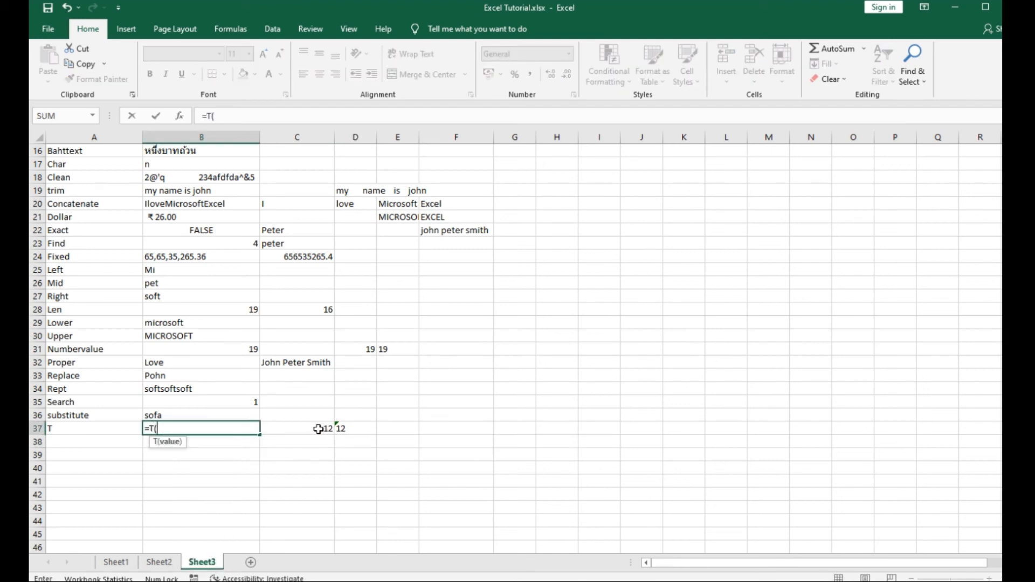
{"action": "left_click", "coordinate": [320, 429]}
{"action": "key", "text": "Return"}
{"action": "key", "text": "Up"}
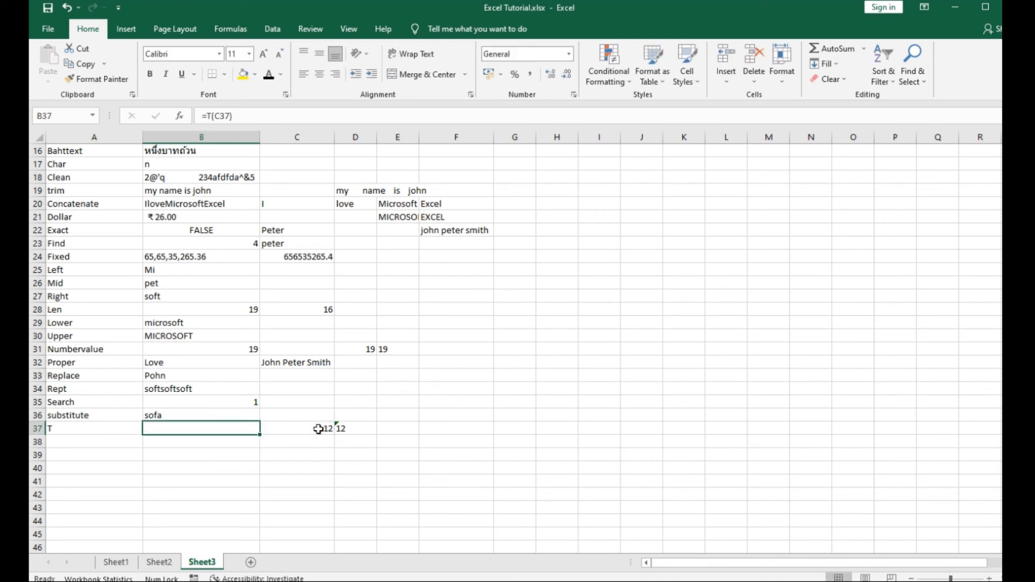
Step: Change the T formula in B37 to reference D37 and compare it with that source cell
{"action": "key", "text": "F2"}
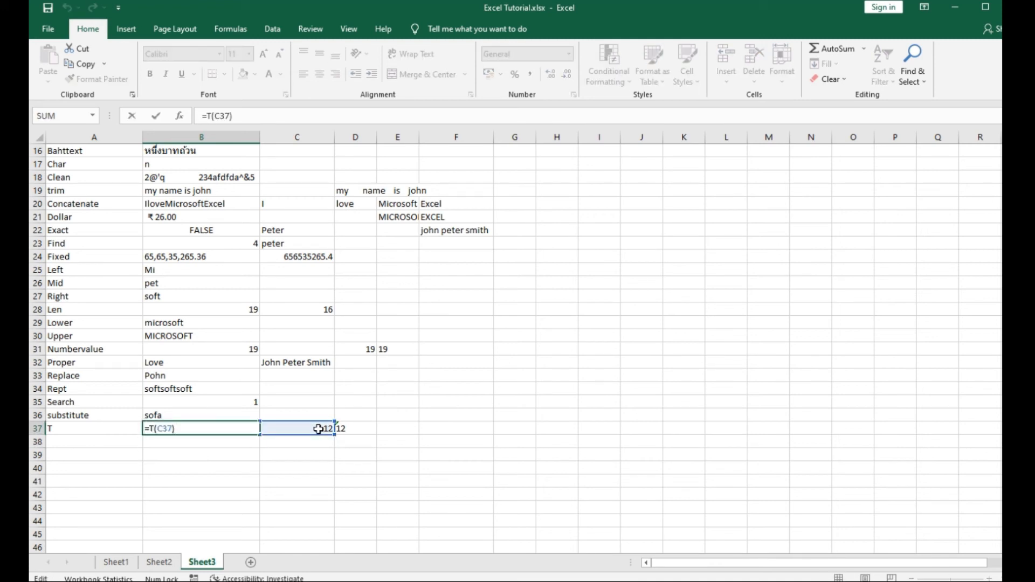
{"action": "key", "text": "Left"}
{"action": "key", "text": "Left"}
{"action": "key", "text": "Left"}
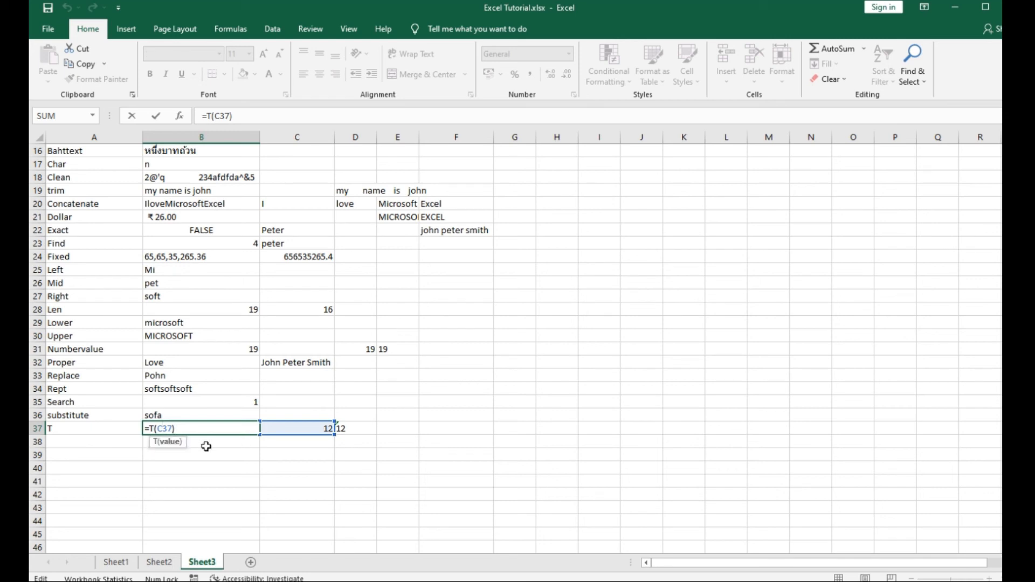
{"action": "key", "text": "BackSpace"}
{"action": "type", "text": "D"}
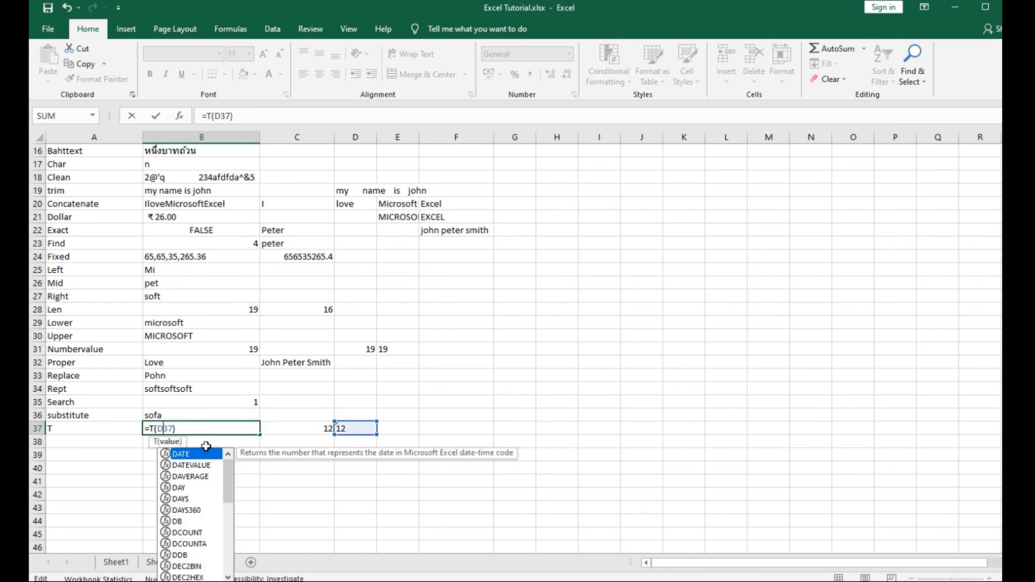
{"action": "key", "text": "Return"}
{"action": "key", "text": "Up"}
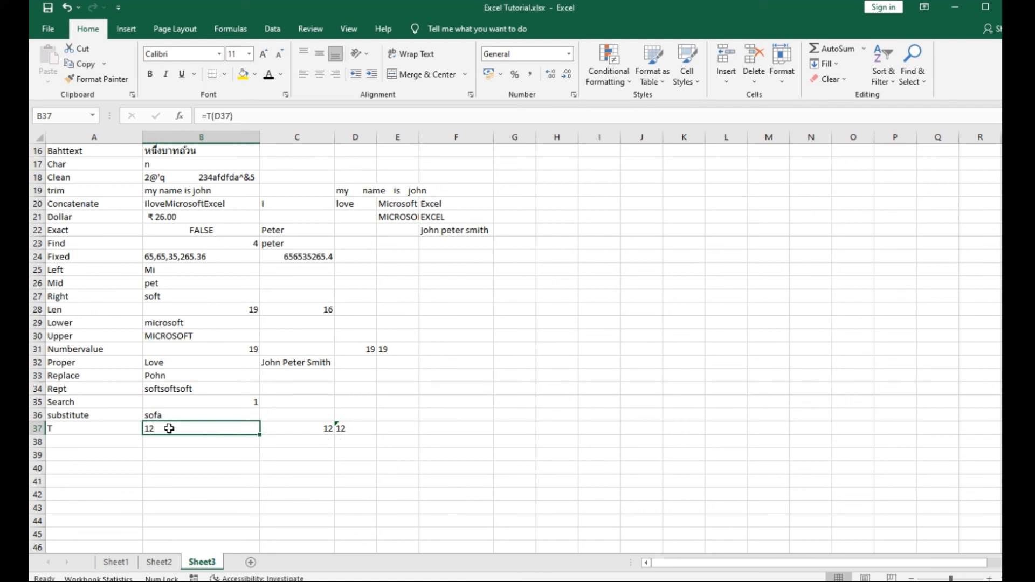
{"action": "left_click", "coordinate": [355, 428]}
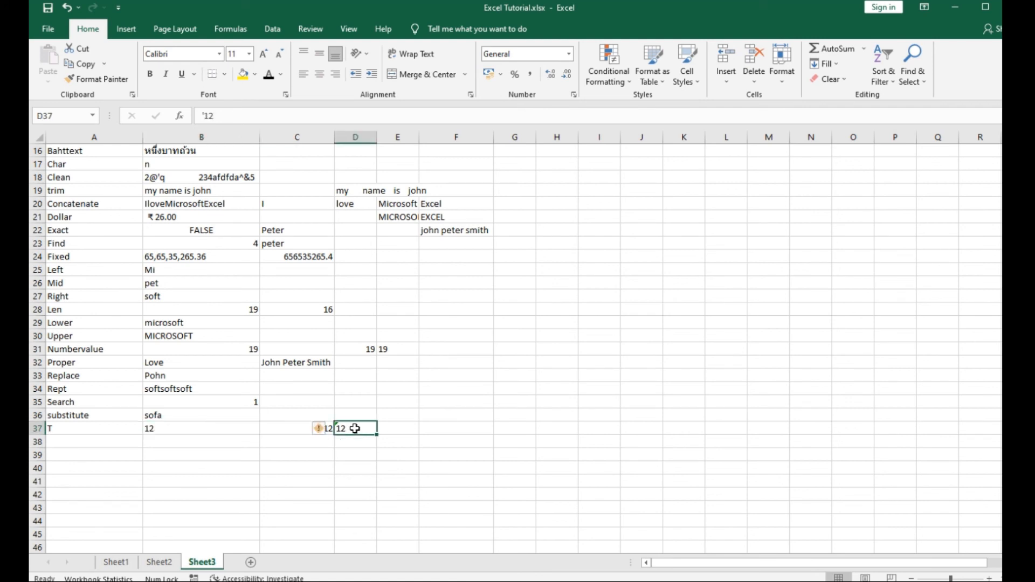
{"action": "left_click", "coordinate": [162, 430]}
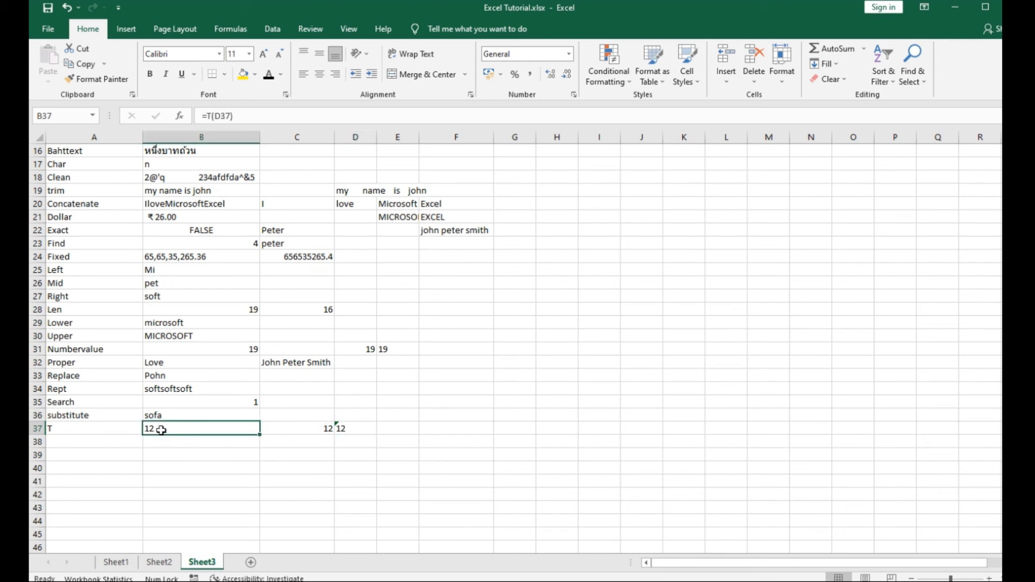
Step: Enter a T formula in B38 that references the Replace result in B33
{"action": "key", "text": "Down"}
{"action": "type", "text": "=T("}
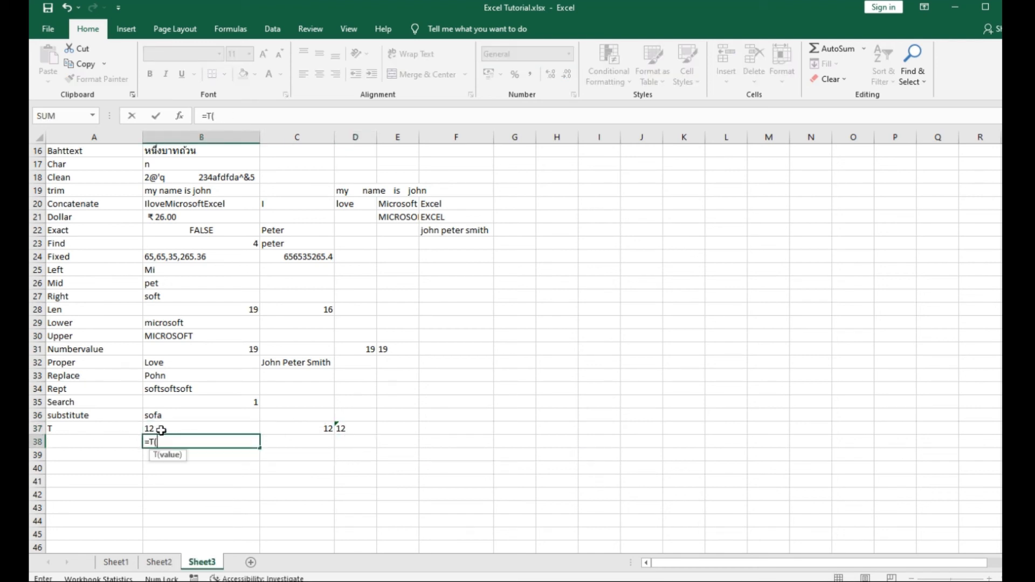
{"action": "left_click", "coordinate": [171, 375]}
{"action": "type", "text": ")"}
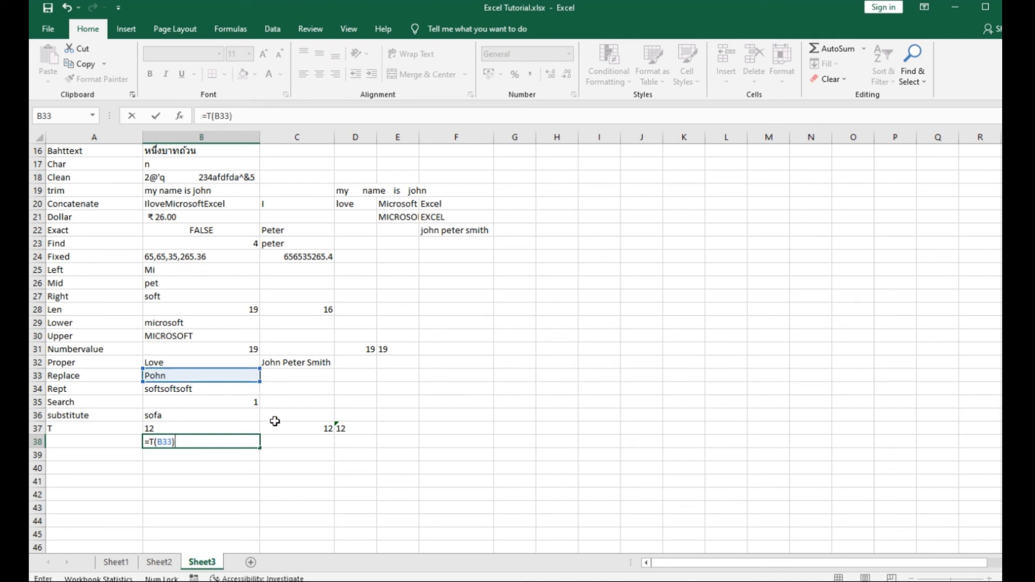
{"action": "key", "text": "Return"}
{"action": "key", "text": "Up"}
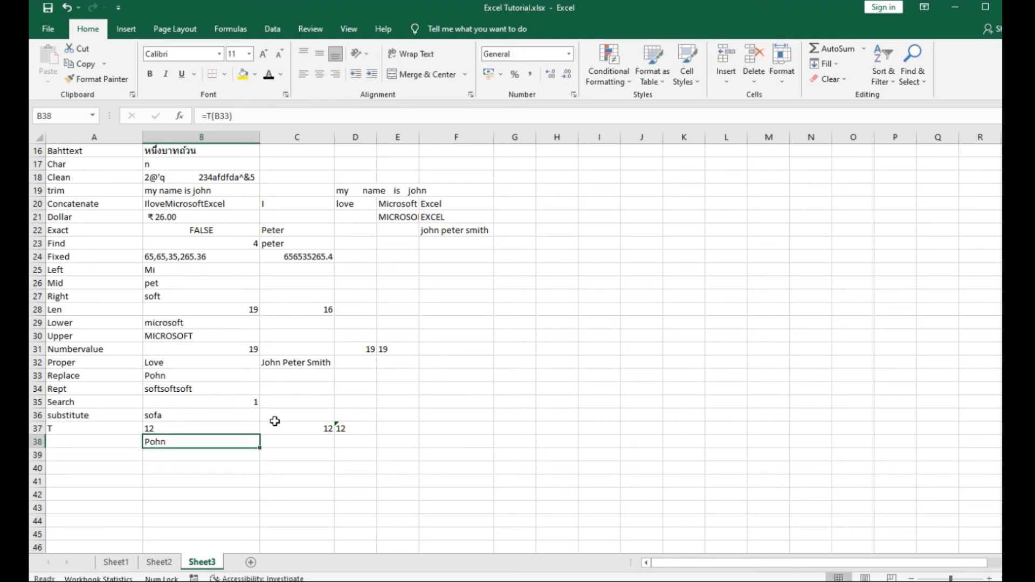
Step: Compare the T results in B37 and B38 with the Replace source in B33 and the neighbouring results
{"action": "left_click", "coordinate": [181, 373]}
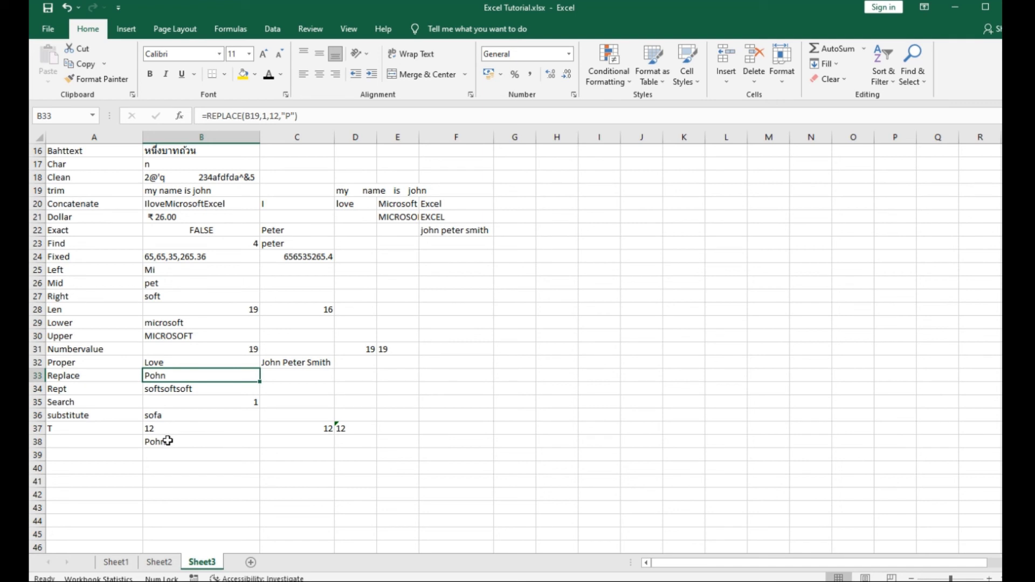
{"action": "left_click", "coordinate": [167, 440]}
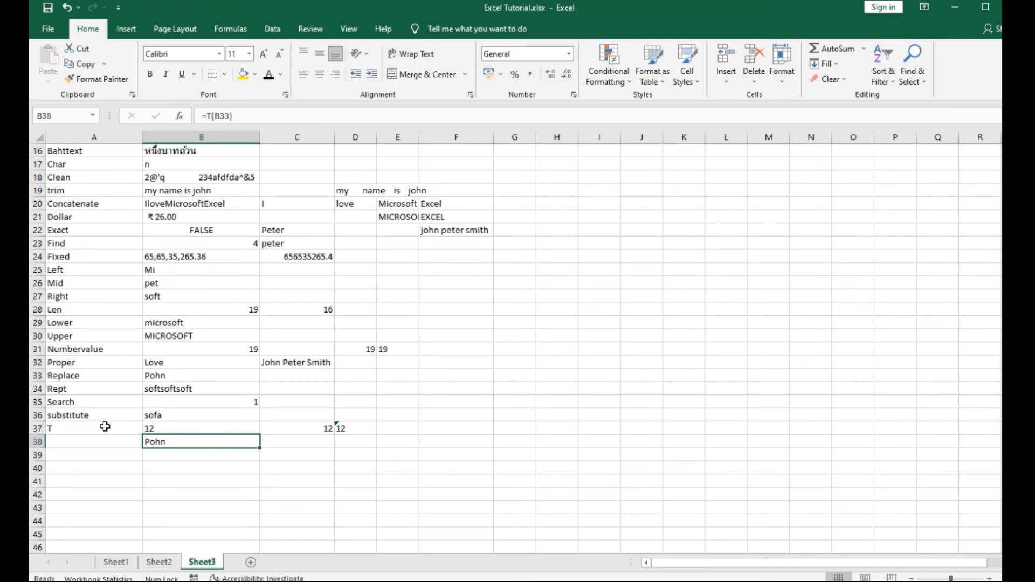
{"action": "left_click", "coordinate": [166, 377]}
{"action": "left_click", "coordinate": [165, 420]}
{"action": "left_click", "coordinate": [164, 429]}
{"action": "left_click", "coordinate": [171, 446]}
{"action": "left_click", "coordinate": [167, 430]}
{"action": "left_click", "coordinate": [167, 439]}
{"action": "left_click", "coordinate": [167, 430]}
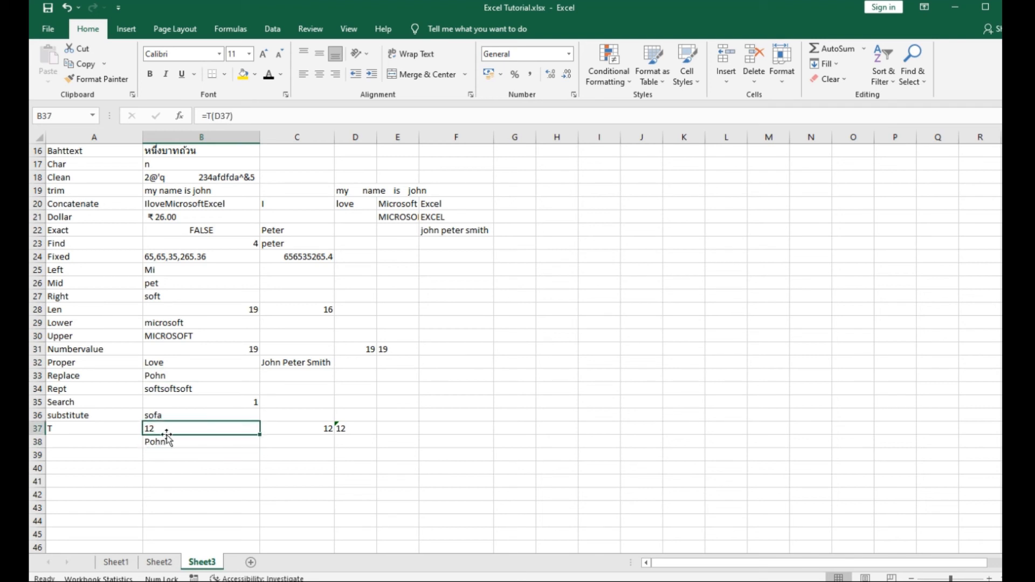
Step: Enter the label Text in A39, below the T examples
{"action": "left_click", "coordinate": [112, 453]}
{"action": "type", "text": "TExt"}
{"action": "key", "text": "Delete"}
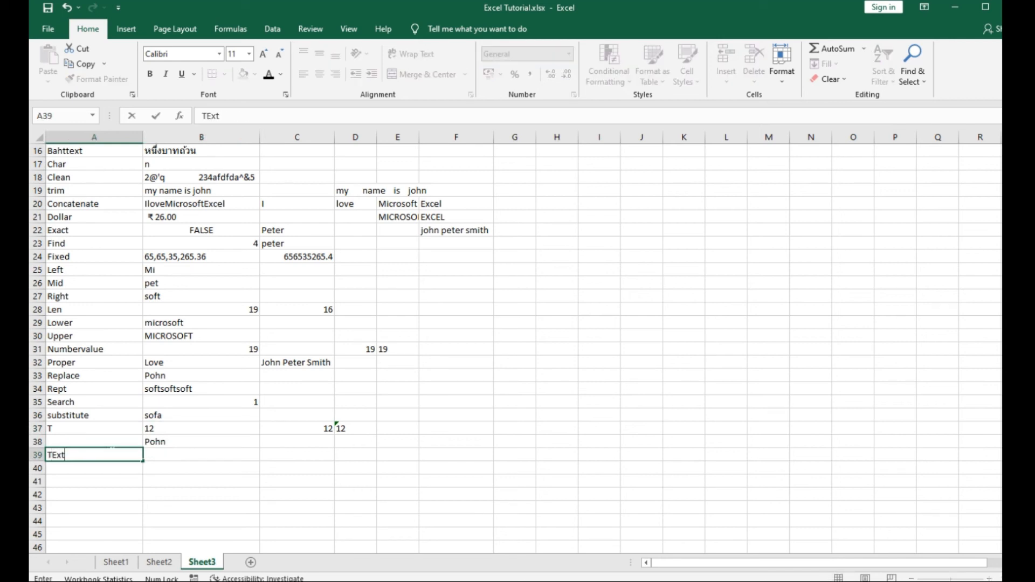
{"action": "key", "text": "Return"}
{"action": "key", "text": "Up"}
{"action": "key", "text": "Right"}
{"action": "type", "text": "=tex"}
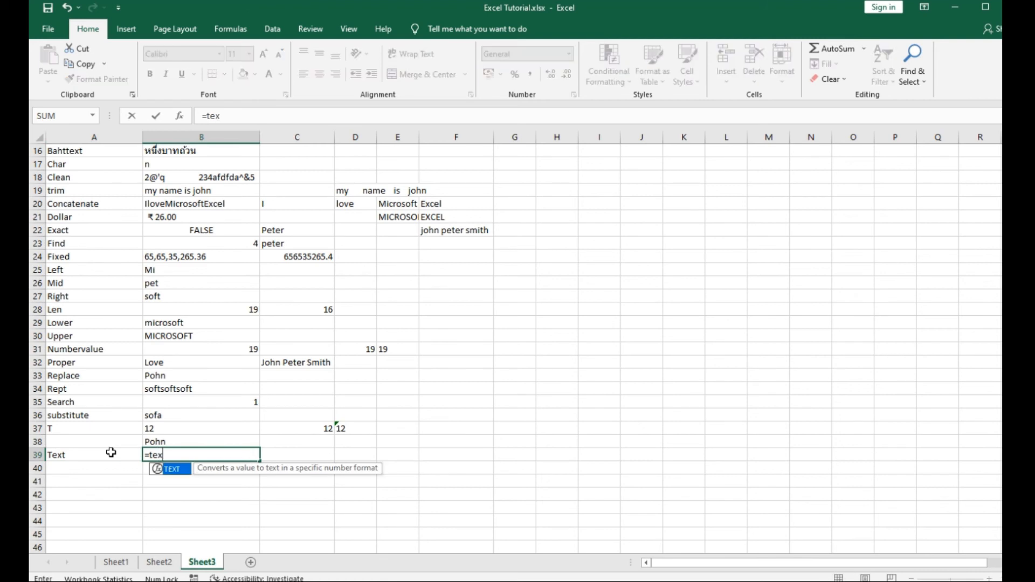
{"action": "key", "text": "Tab"}
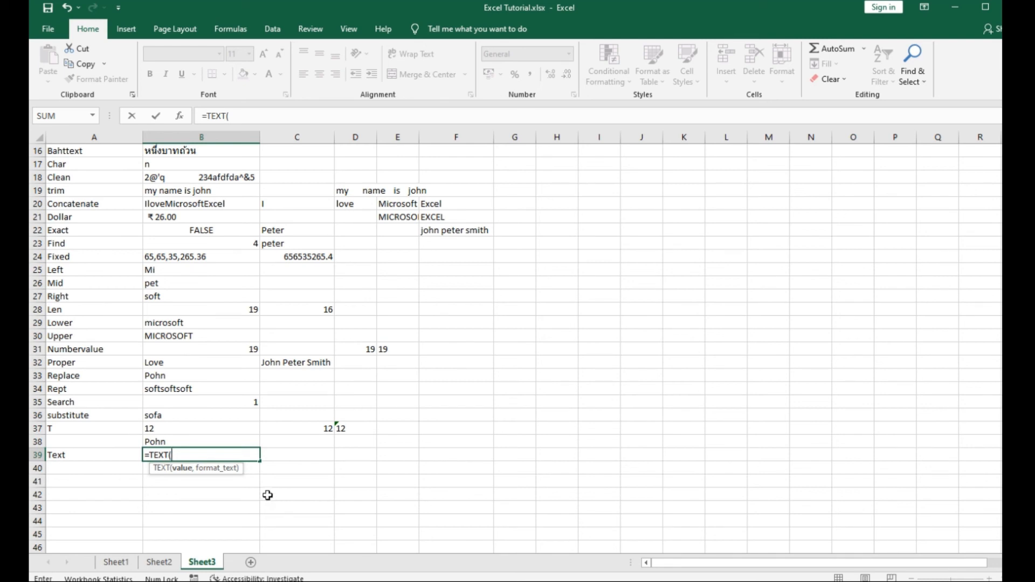
{"action": "left_click", "coordinate": [341, 427]}
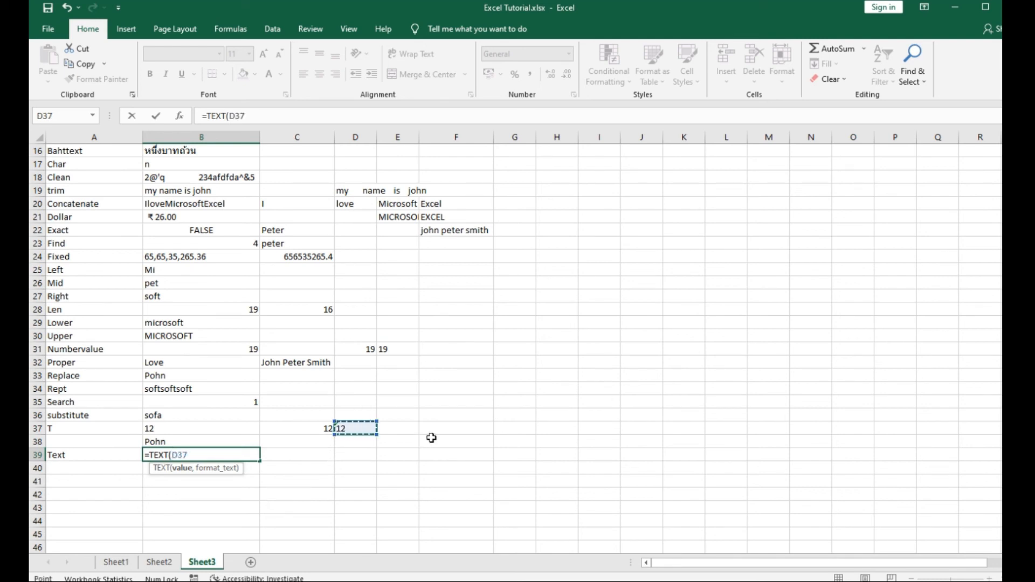
{"action": "type", "text": ","}
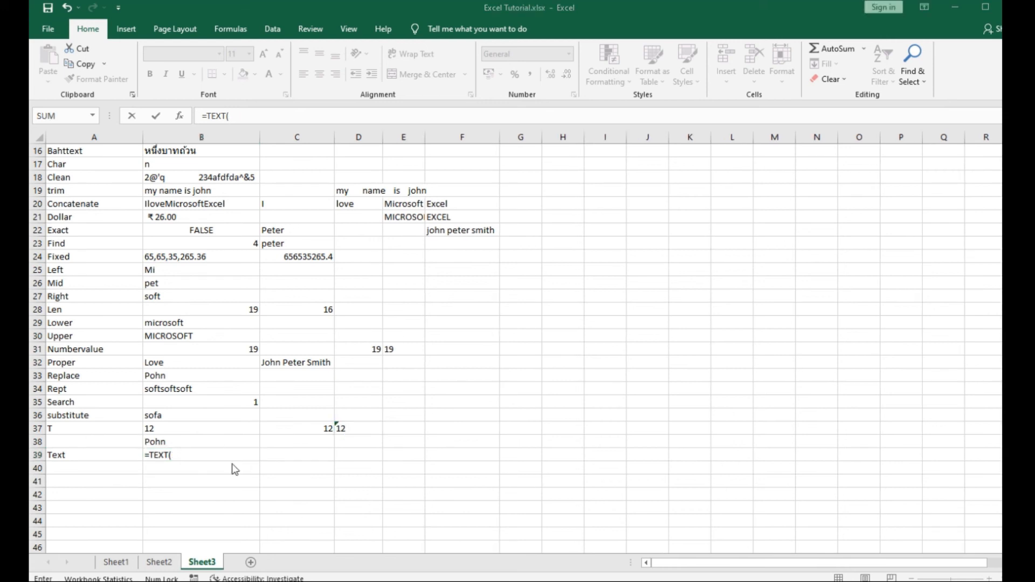
{"action": "key", "text": "Escape"}
Step: Enter the current date, 19-06-2021, in D39 as sample data for the TEXT function
{"action": "key", "text": "Right"}
{"action": "key", "text": "Right"}
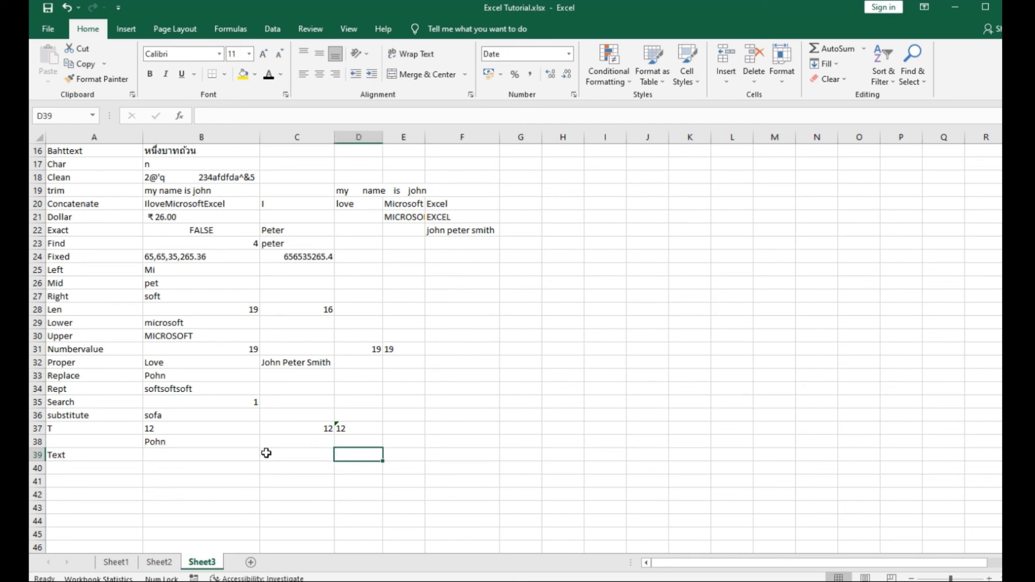
{"action": "key", "text": "ctrl+semicolon"}
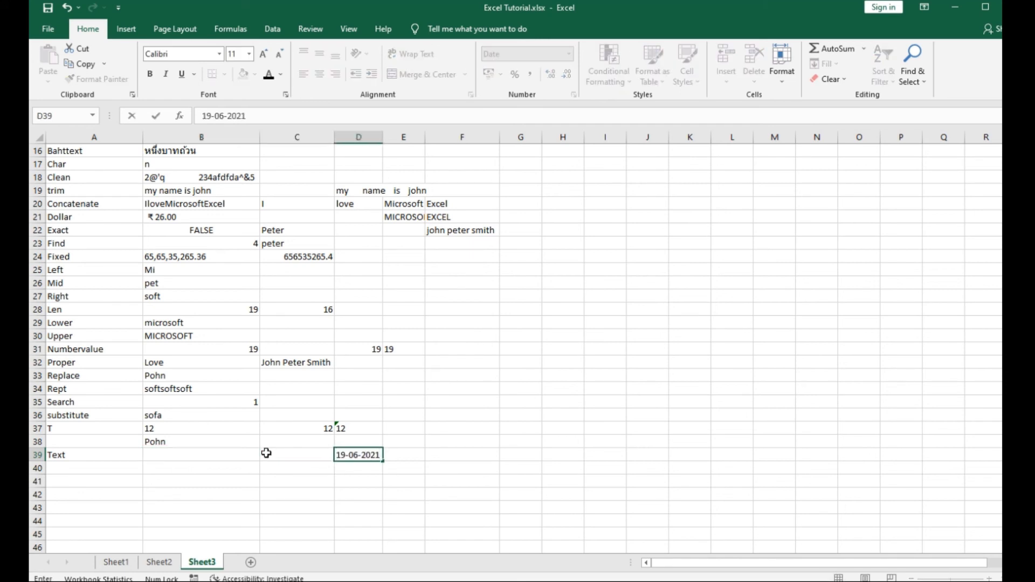
{"action": "key", "text": "Return"}
{"action": "key", "text": "Up"}
Step: Start a TEXT formula in B39 with the date in D39 as its value argument
{"action": "key", "text": "Right"}
{"action": "key", "text": "Left"}
{"action": "key", "text": "Left"}
{"action": "key", "text": "Left"}
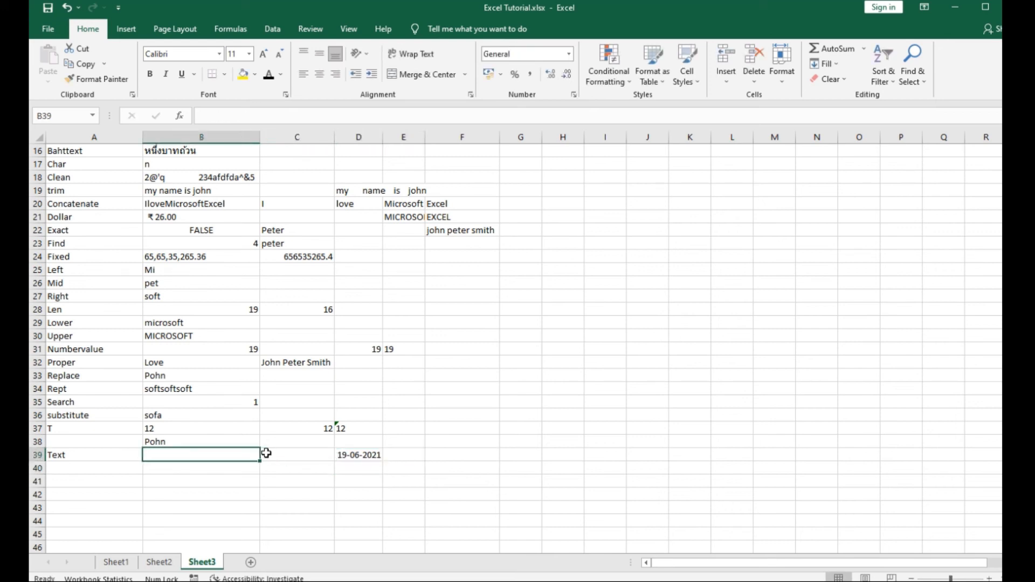
{"action": "type", "text": "=text"}
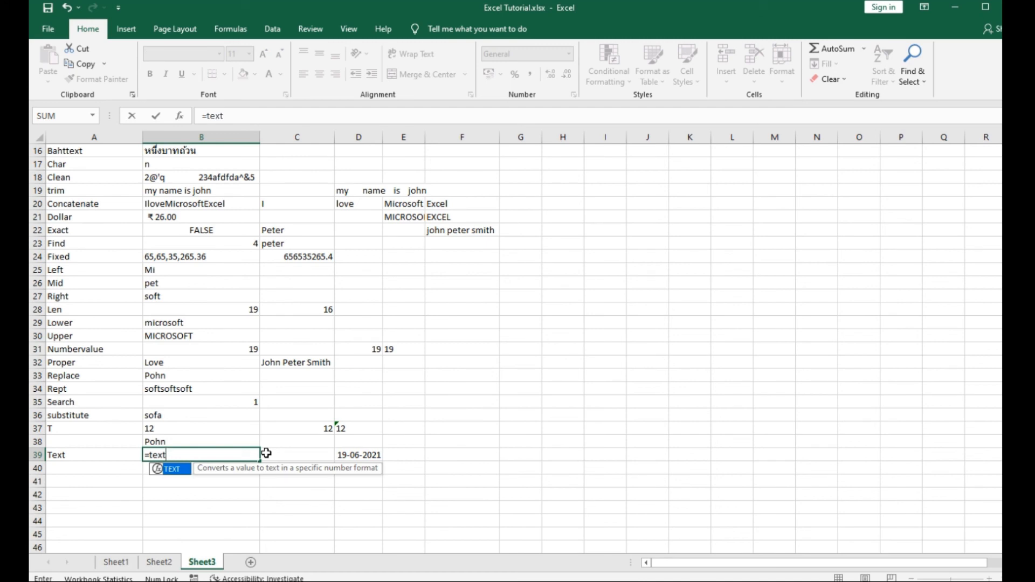
{"action": "key", "text": "Tab"}
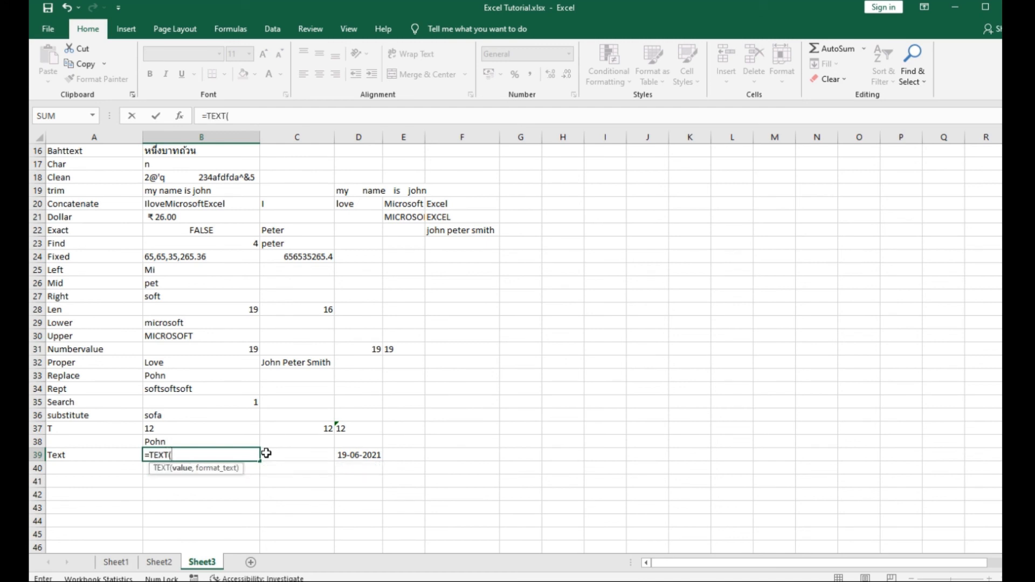
{"action": "left_click", "coordinate": [348, 458]}
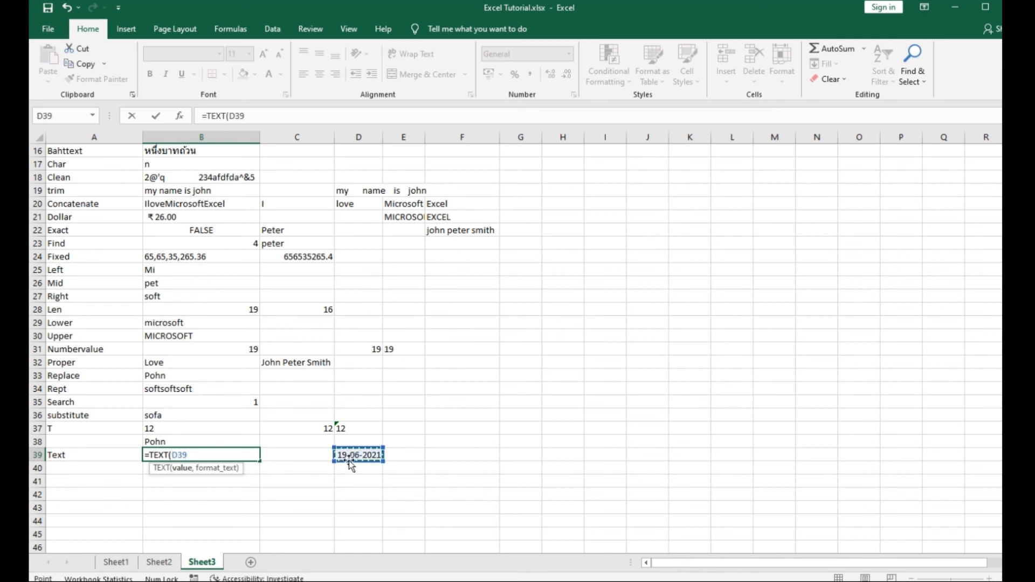
{"action": "type", "text": ","}
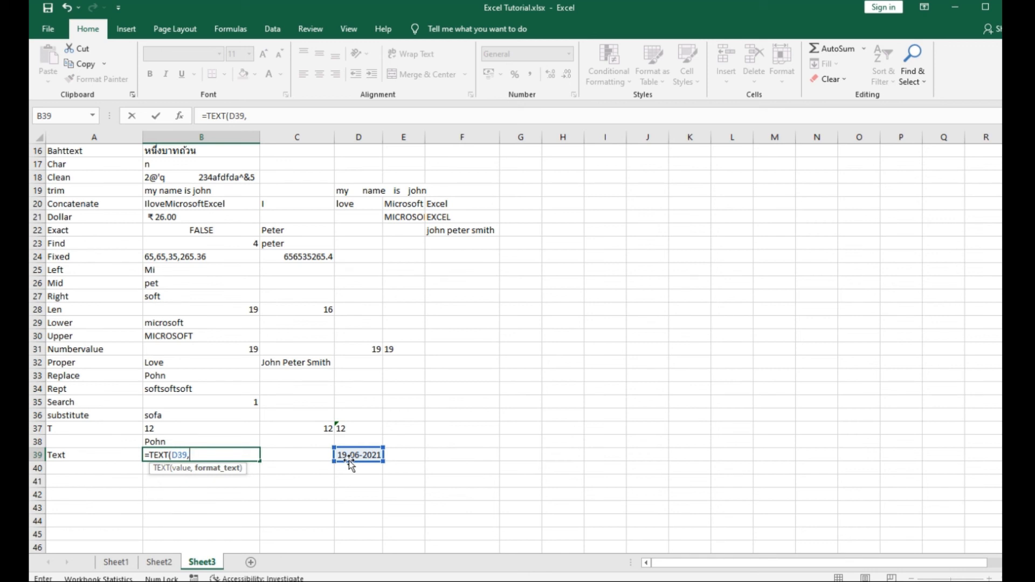
Step: Complete the TEXT formula in B39 with the format text "ddd" for the date in D39
{"action": "type", "text": "ddd"}
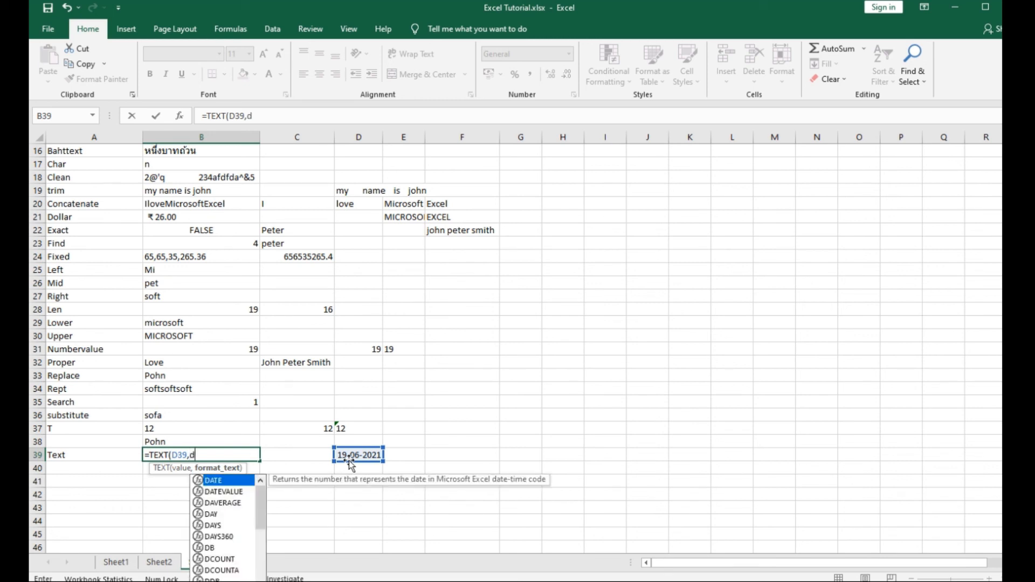
{"action": "key", "text": "BackSpace"}
{"action": "key", "text": "BackSpace"}
{"action": "key", "text": "BackSpace"}
{"action": "key", "text": "BackSpace"}
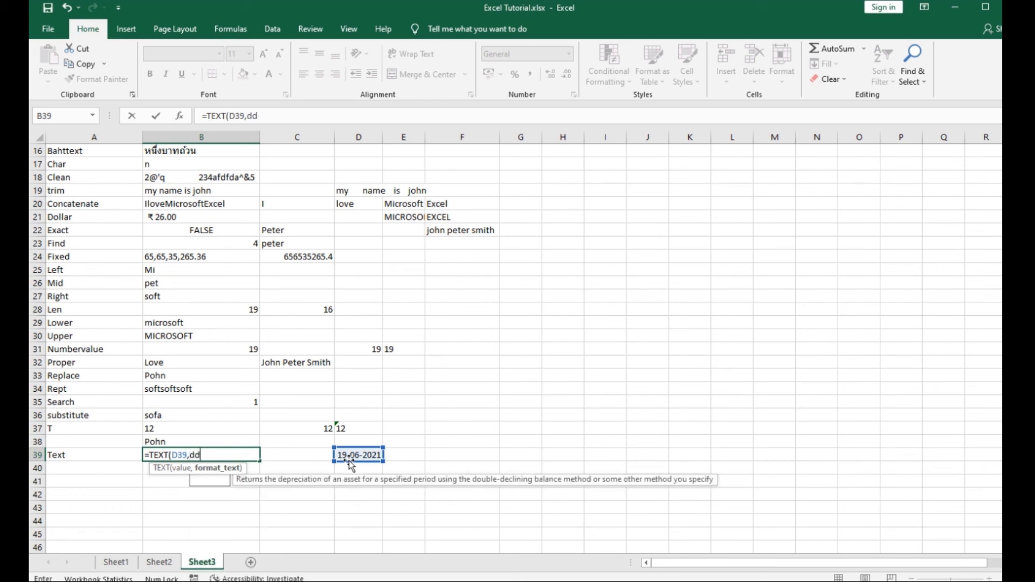
{"action": "type", "text": ",\""}
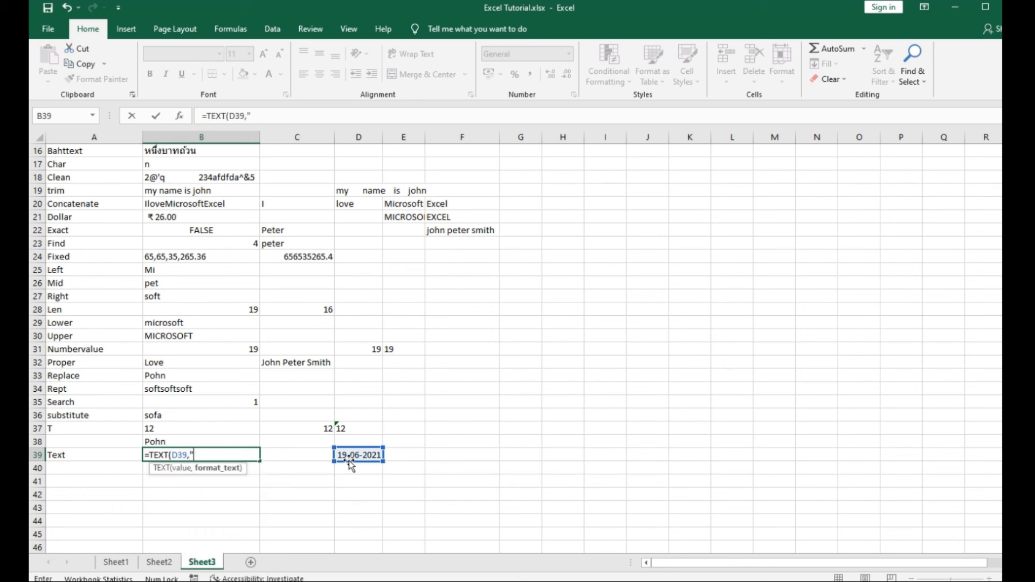
{"action": "type", "text": "ddd\")"}
{"action": "key", "text": "Return"}
{"action": "key", "text": "Up"}
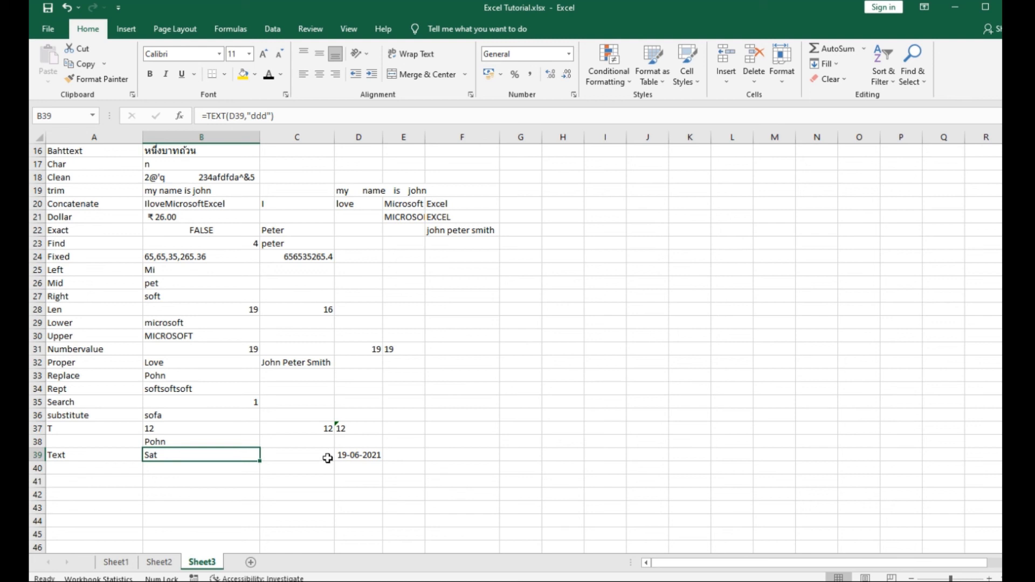
Step: Change the format text of the TEXT formula in B39 to "dddd" for the full weekday name
{"action": "key", "text": "F2"}
{"action": "key", "text": "Left"}
{"action": "key", "text": "Left"}
{"action": "type", "text": "d"}
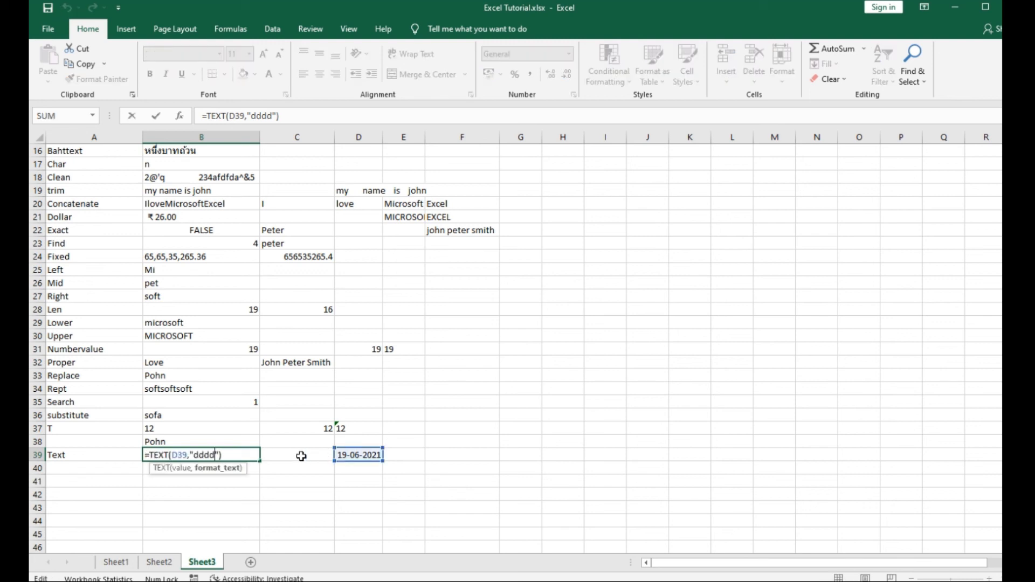
{"action": "key", "text": "Return"}
{"action": "key", "text": "Up"}
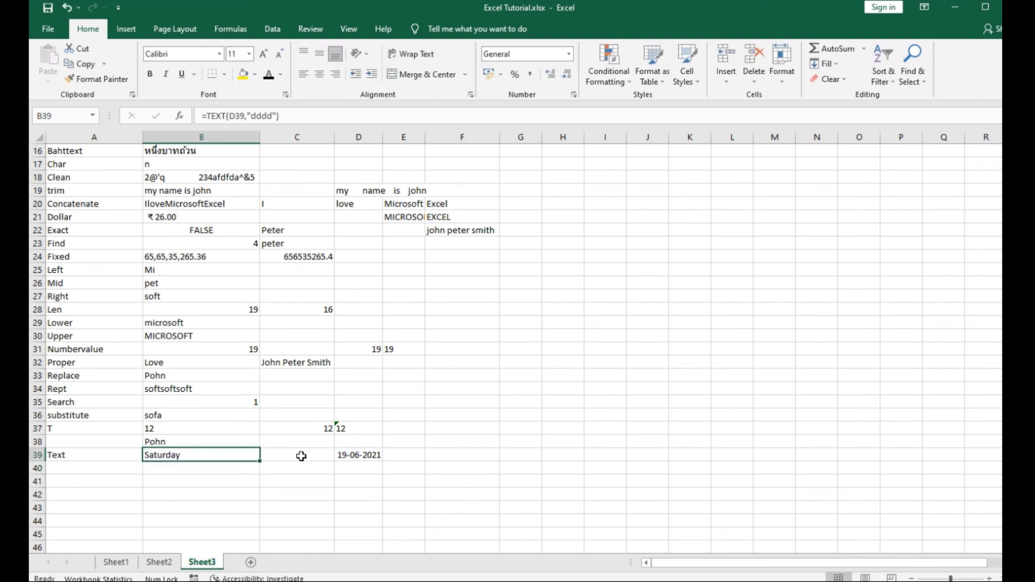
Step: Enter a TEXT formula in B40 that formats the date in D39 with the format text "m"
{"action": "key", "text": "Down"}
{"action": "type", "text": "="}
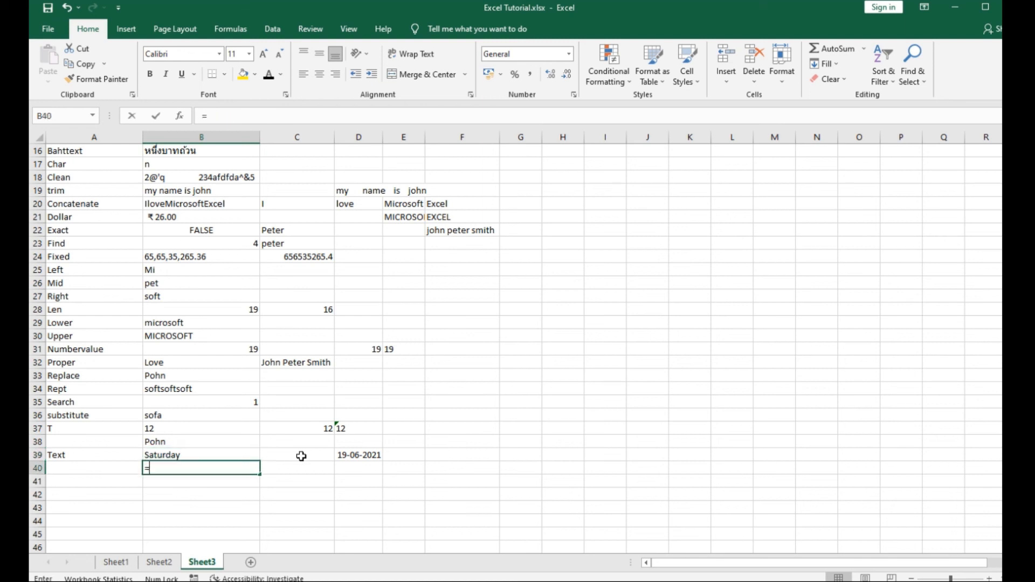
{"action": "type", "text": "te"}
{"action": "key", "text": "Tab"}
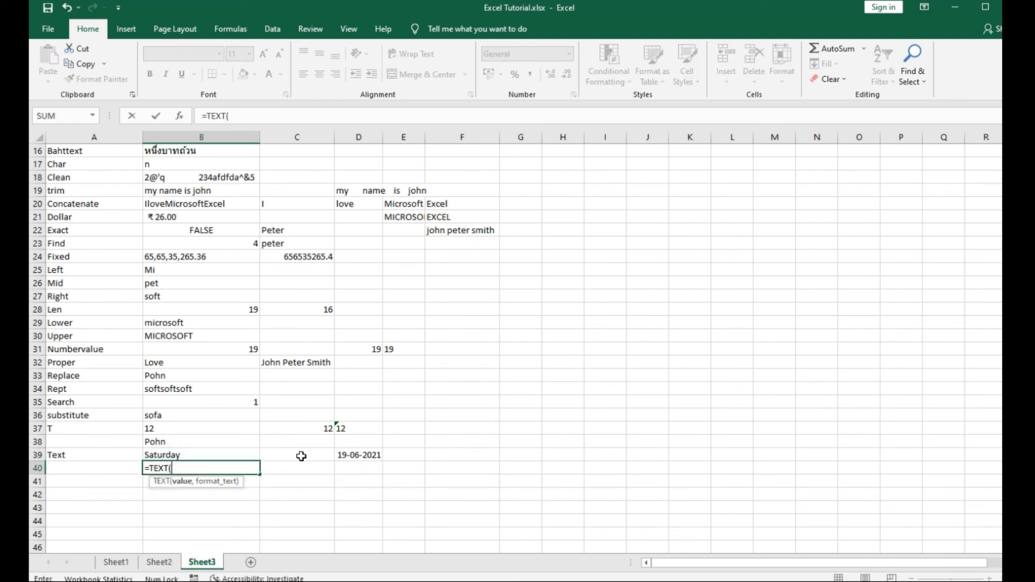
{"action": "left_click", "coordinate": [348, 456]}
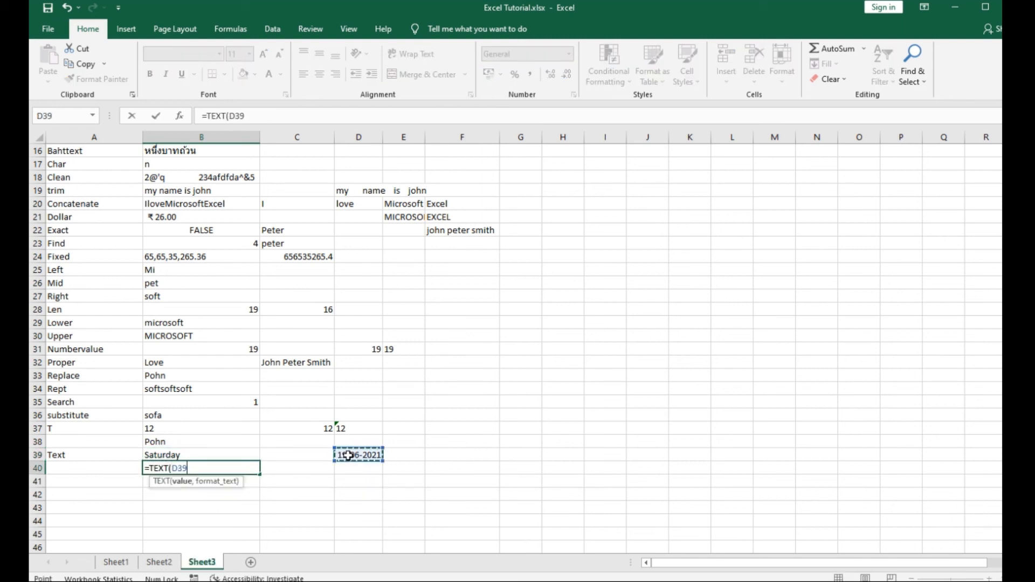
{"action": "type", "text": ","}
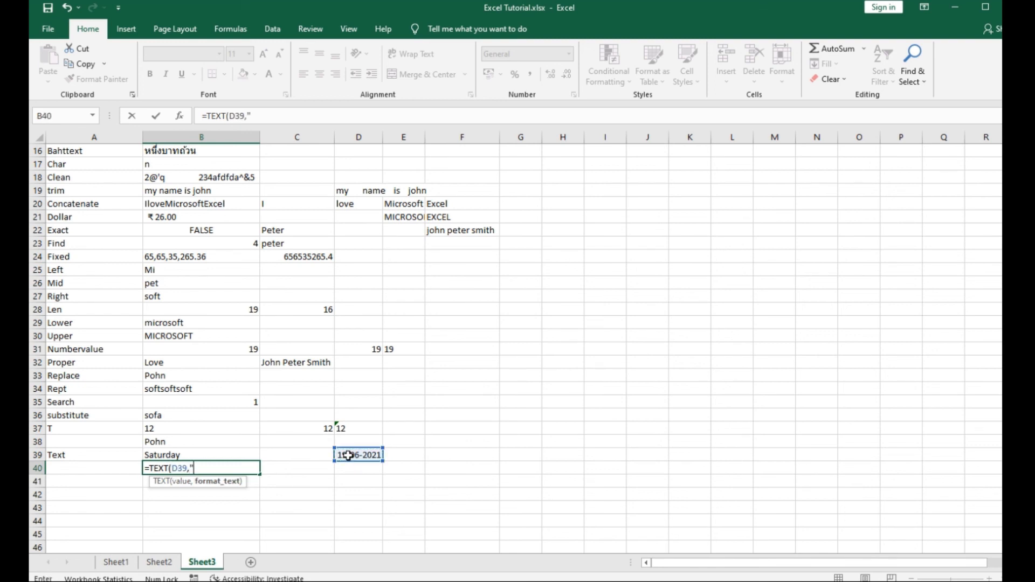
{"action": "type", "text": "\"m\")"}
{"action": "key", "text": "Return"}
{"action": "key", "text": "Up"}
Step: Change the format text of the TEXT formula in B40 to "mm"
{"action": "key", "text": "F2"}
{"action": "key", "text": "Left"}
{"action": "key", "text": "Left"}
{"action": "type", "text": "m"}
{"action": "key", "text": "Return"}
{"action": "key", "text": "Up"}
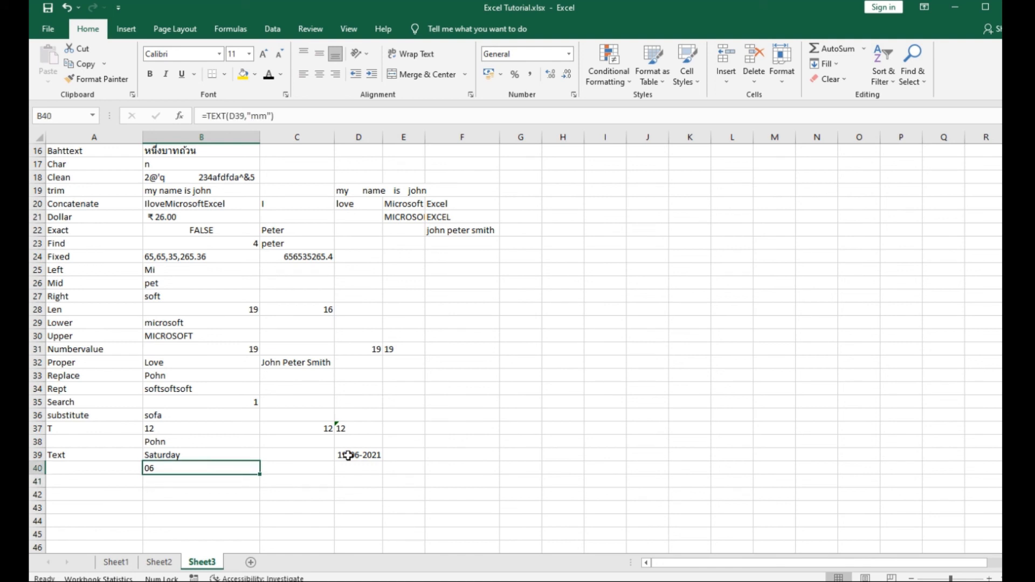
Step: Extend the month format in B40's TEXT formula to "mmm" for the abbreviated month name
{"action": "key", "text": "F2"}
{"action": "key", "text": "Left"}
{"action": "key", "text": "Left"}
{"action": "type", "text": "m"}
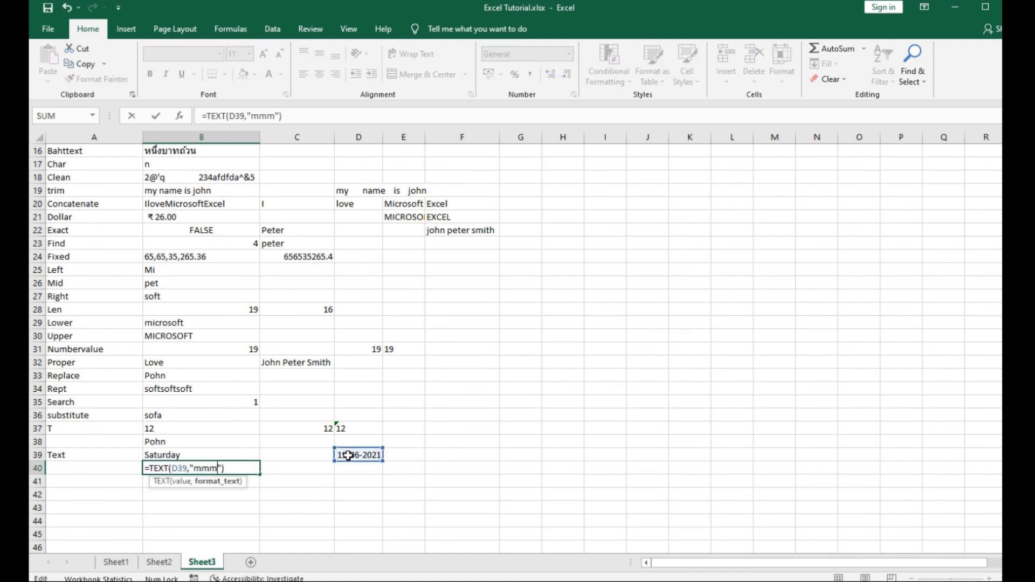
{"action": "key", "text": "Return"}
{"action": "key", "text": "Up"}
Step: Set the TEXT formula in B40 to the format "mmmm" for the full month name
{"action": "key", "text": "F2"}
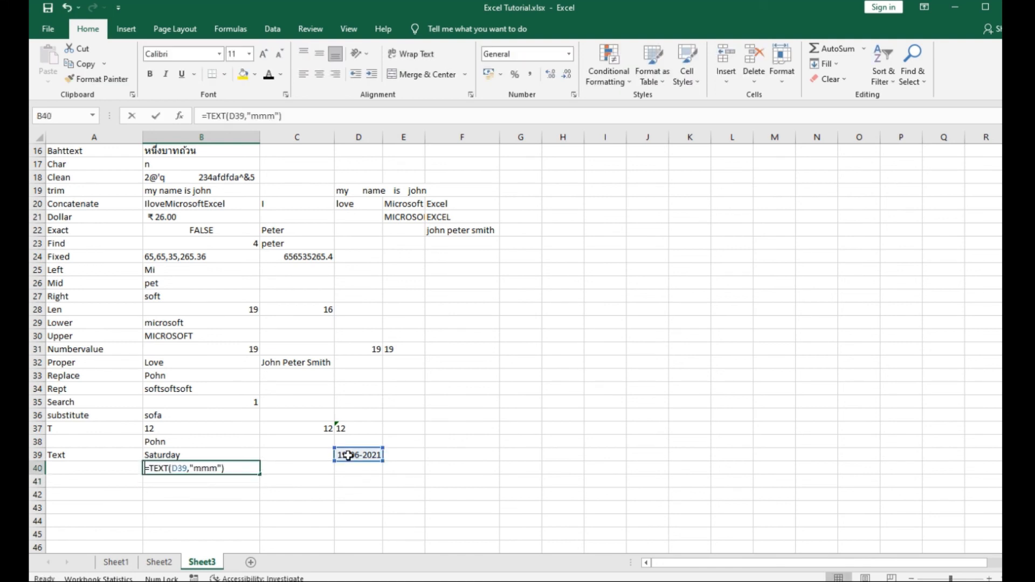
{"action": "key", "text": "Left"}
{"action": "key", "text": "Left"}
{"action": "type", "text": "m"}
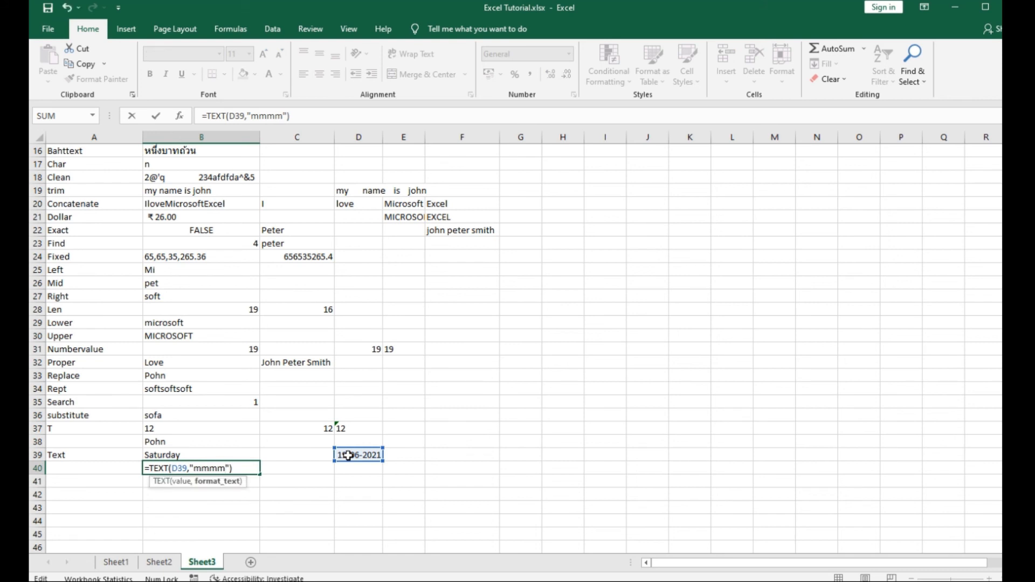
{"action": "key", "text": "Return"}
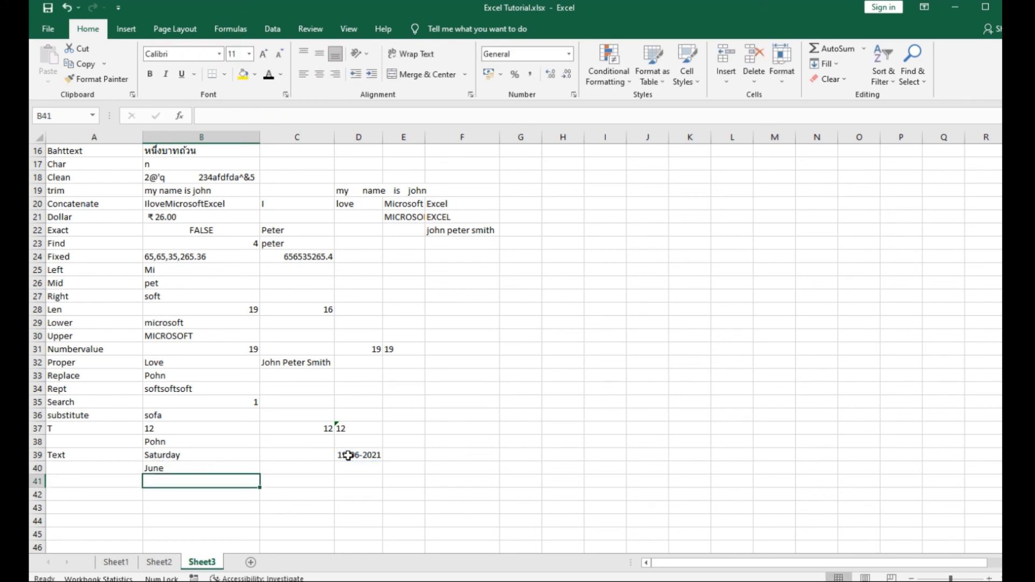
Step: Enter a TEXT formula in B41 that formats the date in D39 with the format text "y"
{"action": "type", "text": "=tex"}
{"action": "key", "text": "Tab"}
{"action": "key", "text": "Up"}
{"action": "key", "text": "Up"}
{"action": "key", "text": "Right"}
{"action": "key", "text": "Right"}
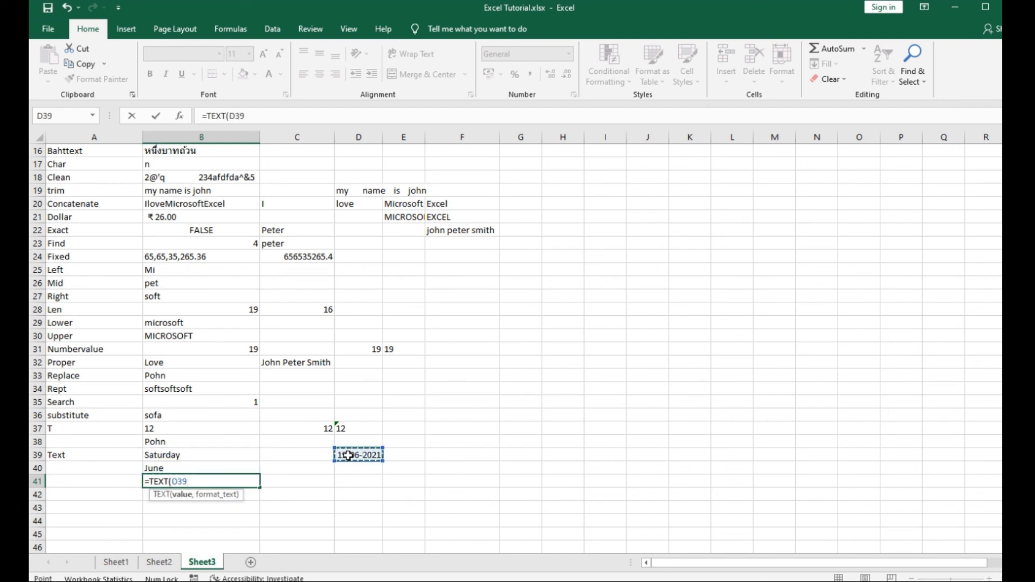
{"action": "type", "text": ",\""}
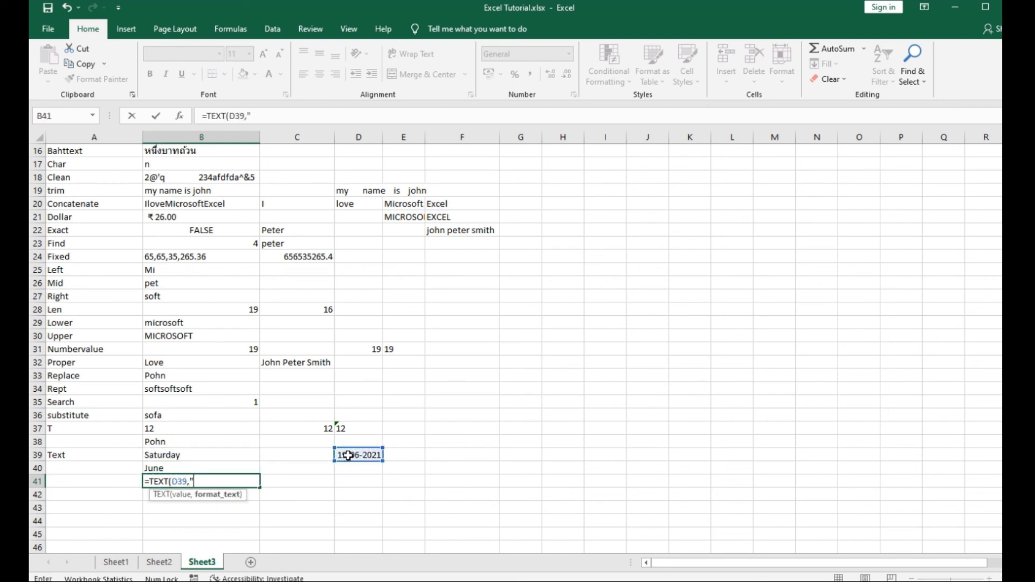
{"action": "type", "text": "y\")"}
{"action": "key", "text": "Return"}
{"action": "key", "text": "Up"}
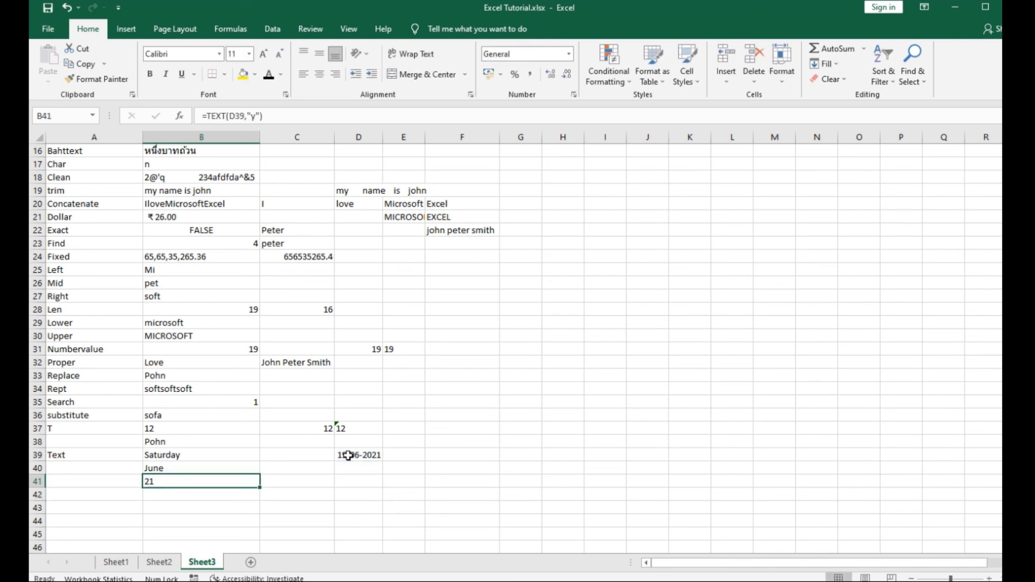
Step: Change the format text of the TEXT formula in B41 to "yyyy" for the four-digit year
{"action": "key", "text": "F2"}
{"action": "key", "text": "Left"}
{"action": "key", "text": "Left"}
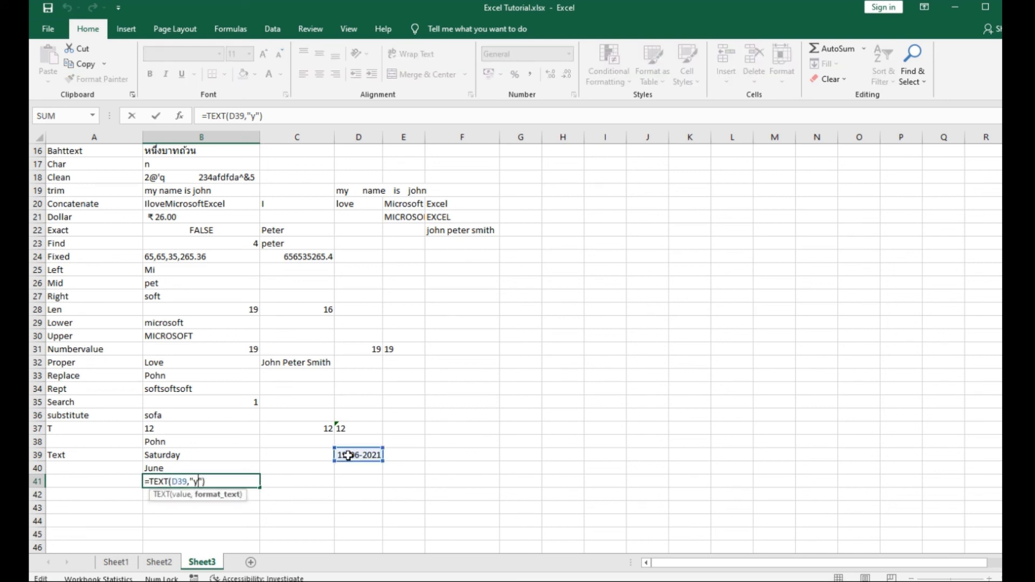
{"action": "type", "text": "yy"}
{"action": "key", "text": "Return"}
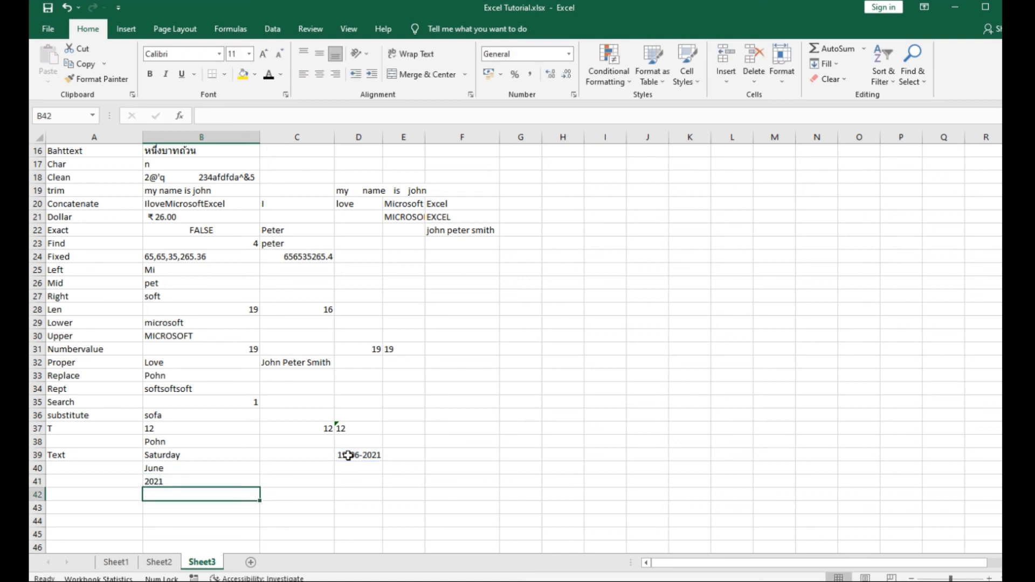
{"action": "key", "text": "Up"}
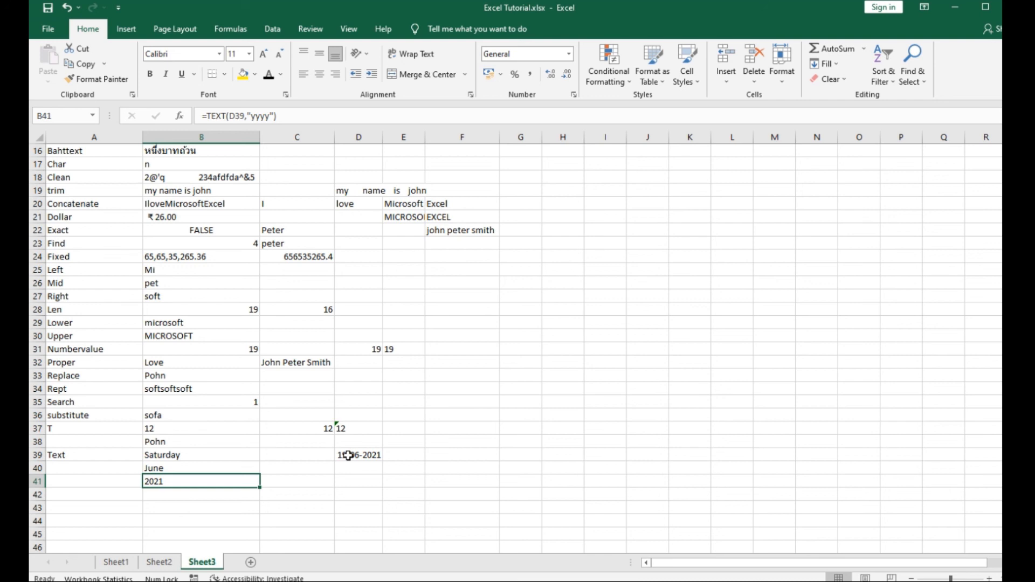
Step: Enter the formula =VALUE(D37) in A42 to convert the text number in D37 to a number
{"action": "key", "text": "Down"}
{"action": "key", "text": "Left"}
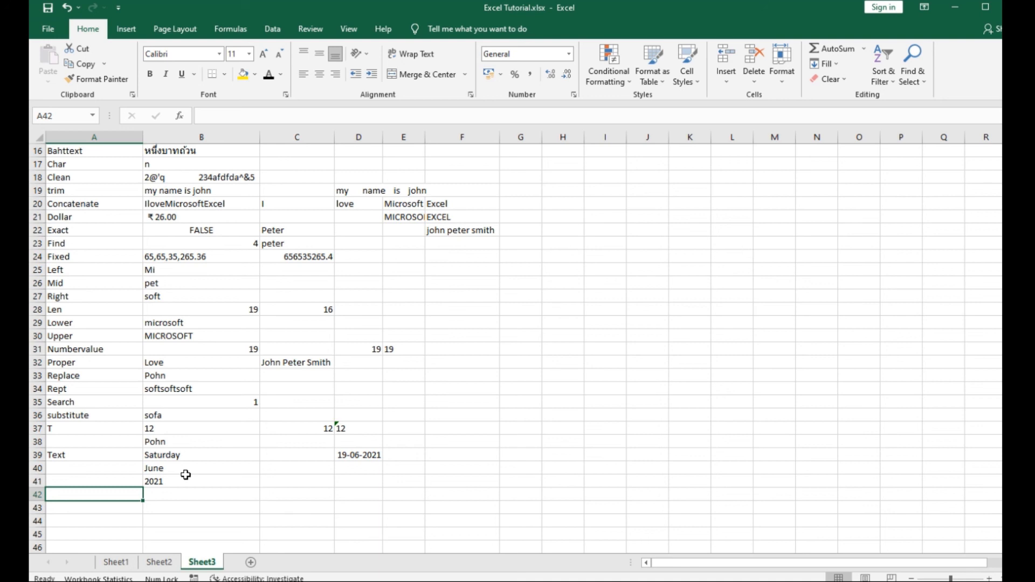
{"action": "type", "text": "=valu"}
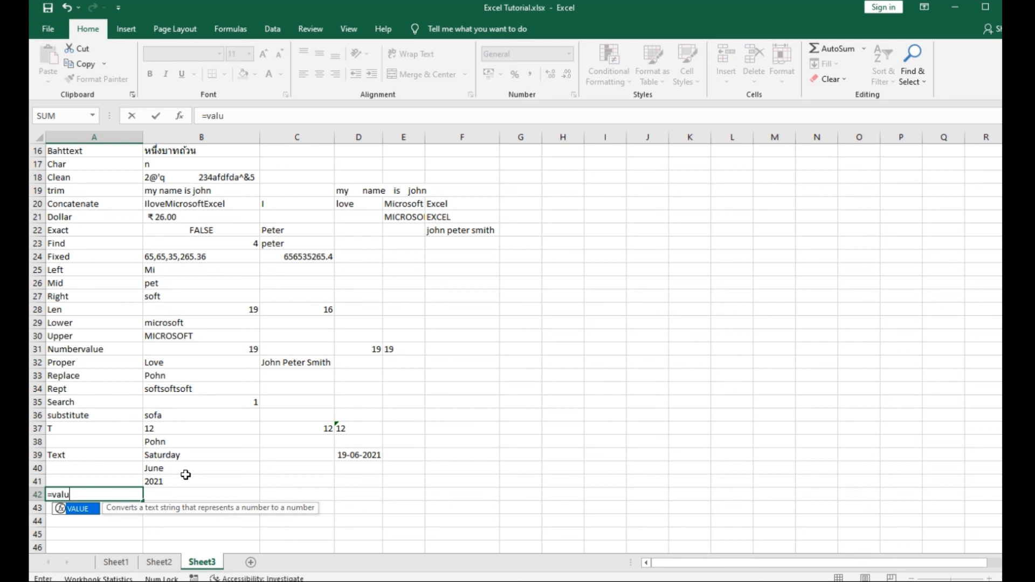
{"action": "key", "text": "Tab"}
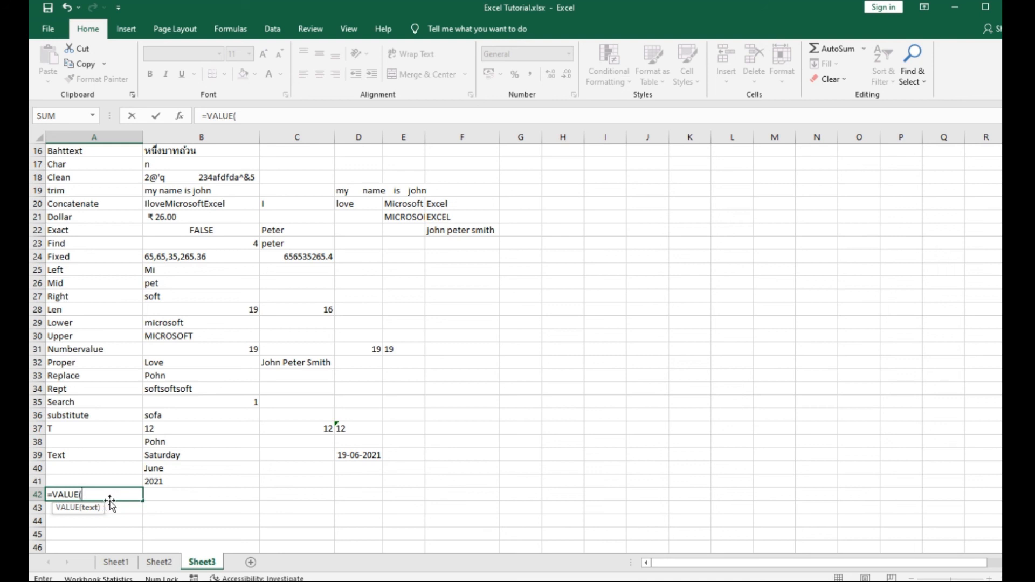
{"action": "left_click", "coordinate": [353, 427]}
{"action": "type", "text": ")"}
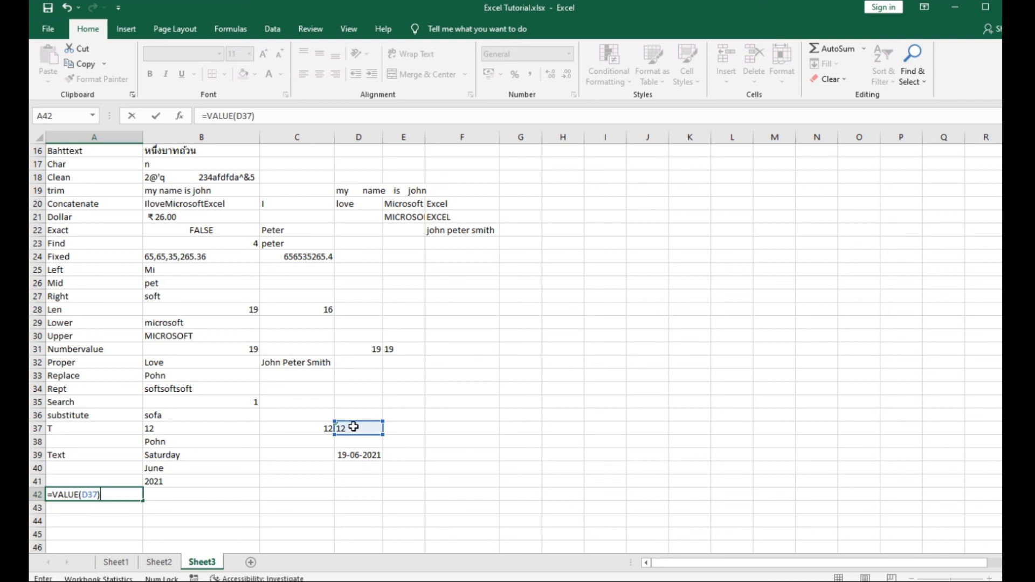
{"action": "key", "text": "ctrl+Return"}
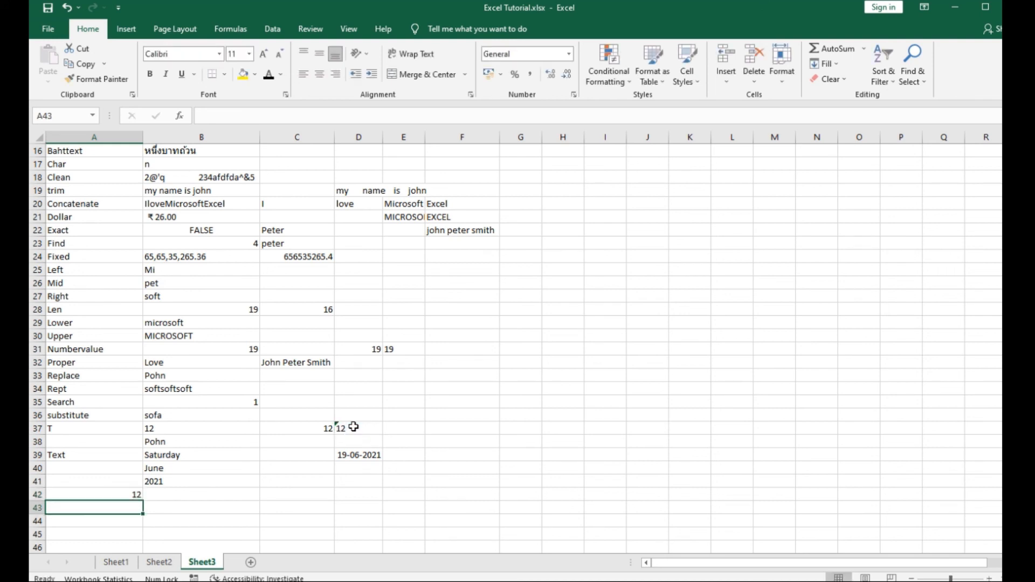
Step: Move the VALUE formula from A42 to B42 and enter the label Value in A42
{"action": "key", "text": "ctrl+x"}
{"action": "key", "text": "Right"}
{"action": "key", "text": "ctrl+v"}
{"action": "key", "text": "Left"}
{"action": "type", "text": "VAlue"}
{"action": "key", "text": "ctrl+Return"}
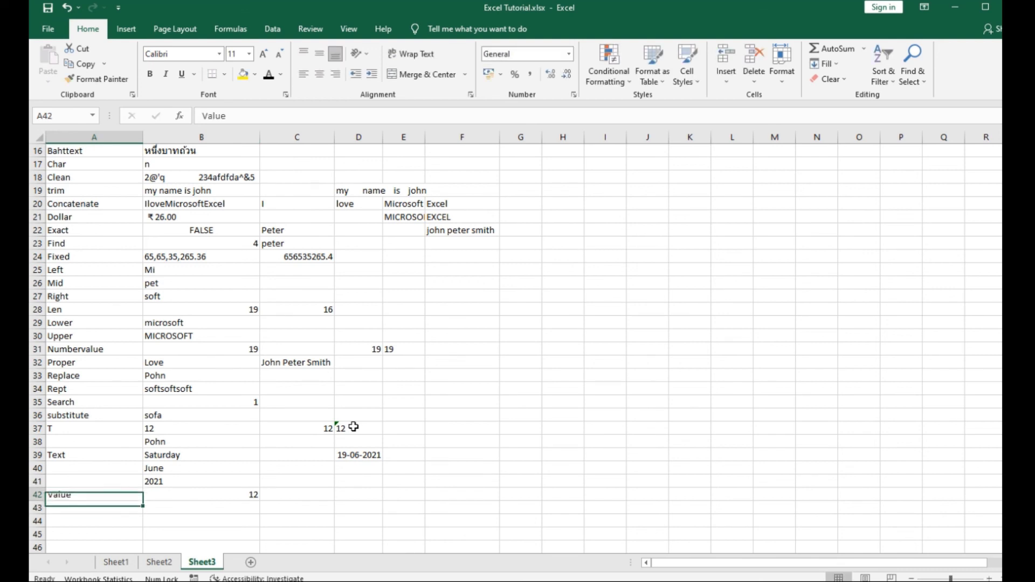
Step: Check the VALUE formula in B42 against its source D37, and ignore the number-stored-as-text error in D37
{"action": "key", "text": "Right"}
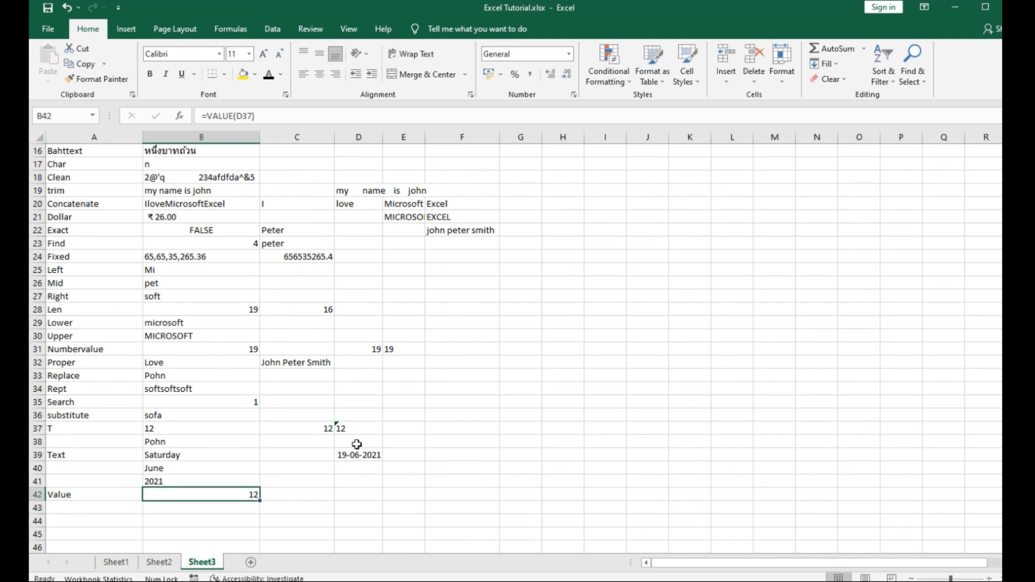
{"action": "left_click", "coordinate": [354, 426]}
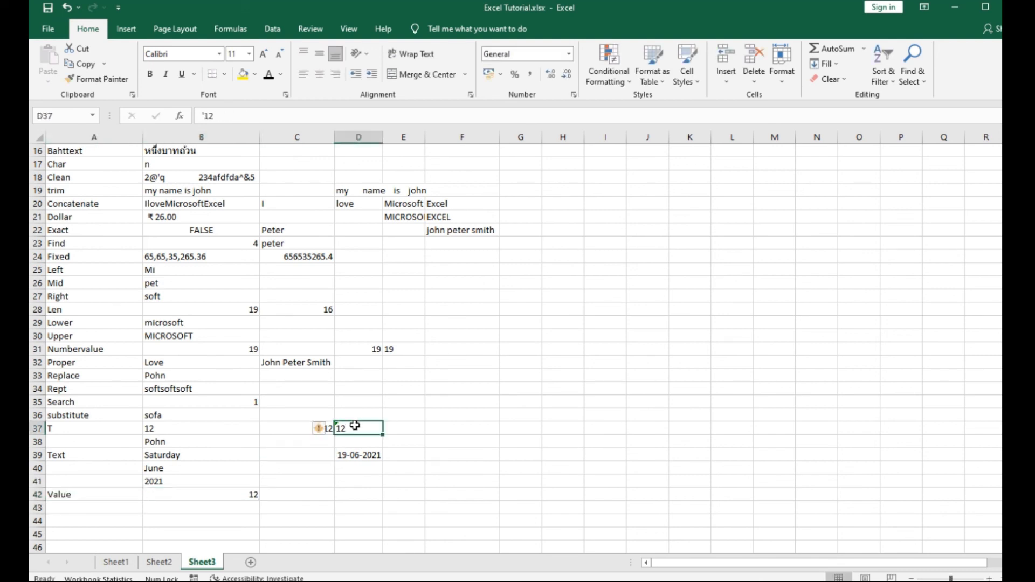
{"action": "left_click", "coordinate": [228, 495]}
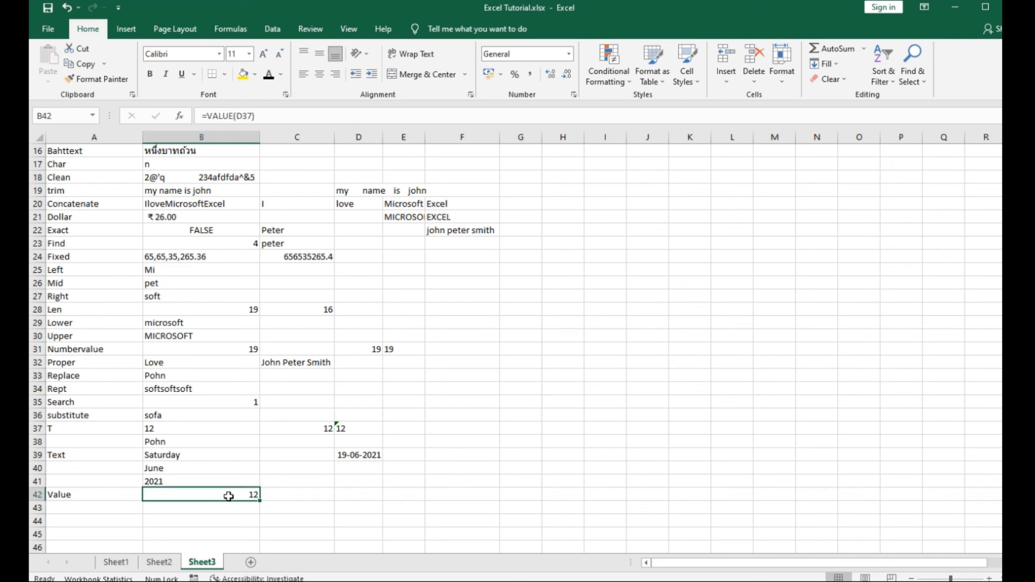
{"action": "left_click", "coordinate": [357, 428]}
{"action": "left_click", "coordinate": [320, 429]}
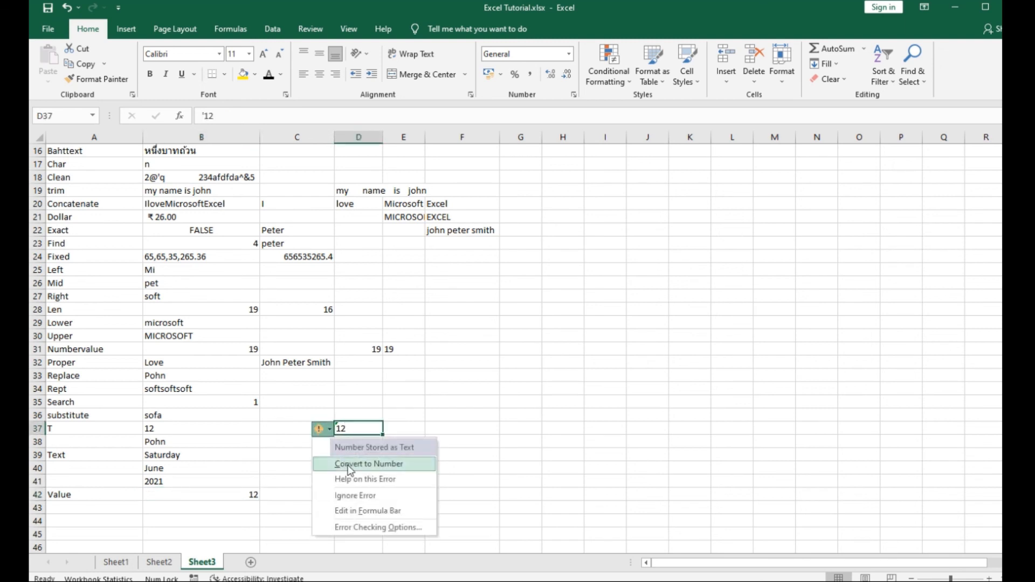
{"action": "left_click", "coordinate": [355, 495]}
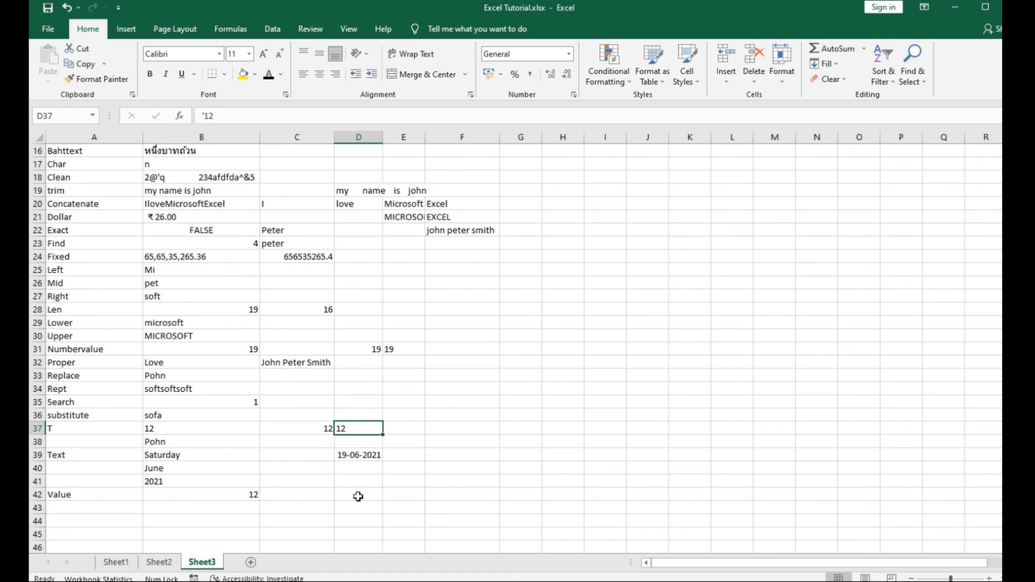
Step: Compare the entries in C37 and D37 with the VALUE label and formula in row 42
{"action": "left_click", "coordinate": [418, 426]}
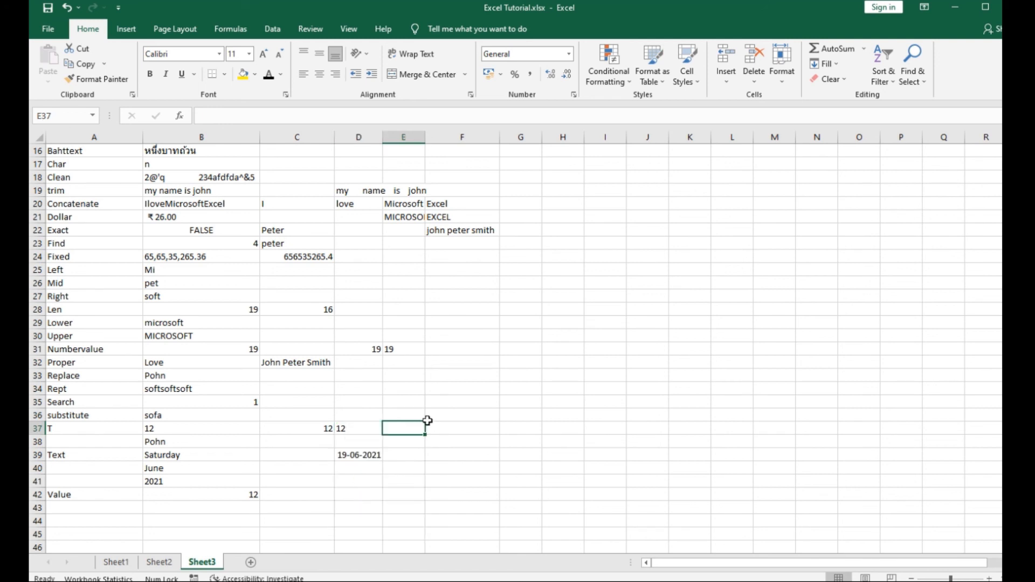
{"action": "left_click", "coordinate": [363, 428]}
{"action": "left_click", "coordinate": [315, 429]}
{"action": "left_click", "coordinate": [357, 428]}
{"action": "left_click", "coordinate": [73, 497]}
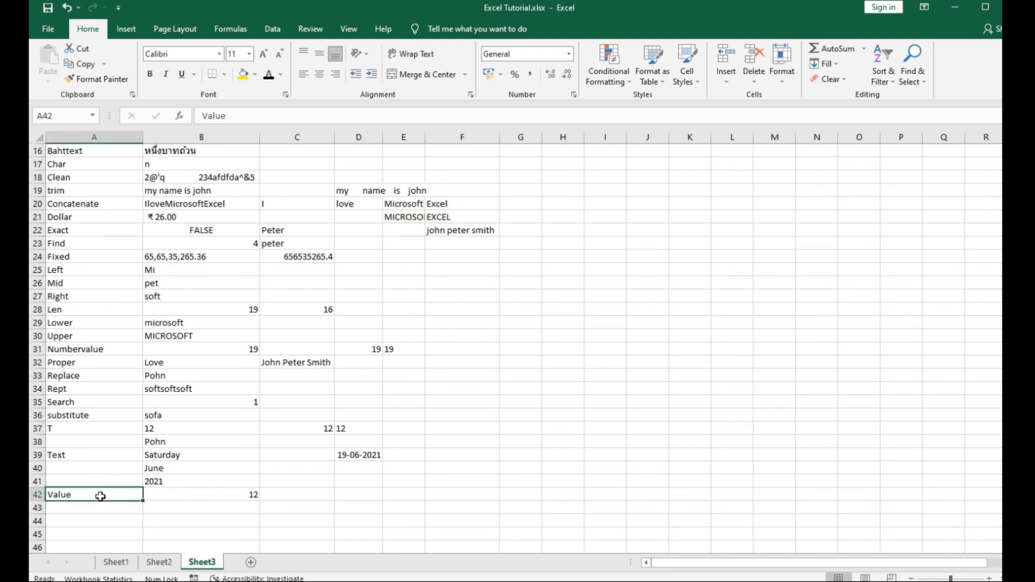
{"action": "left_click", "coordinate": [201, 494]}
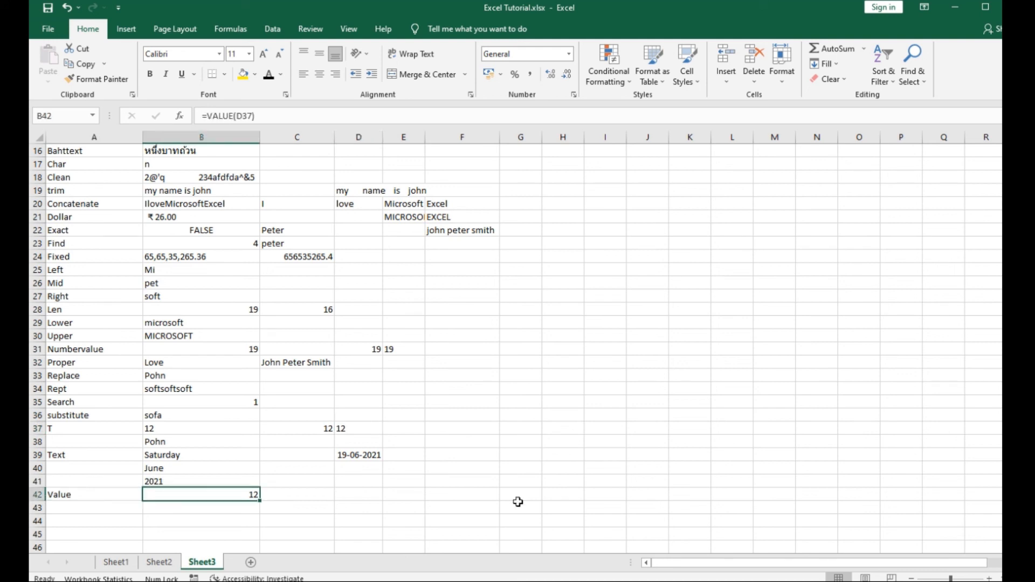
{"action": "left_click_drag", "start_coordinate": [495, 504], "coordinate": [60, 162]}
{"action": "scroll", "coordinate": [270, 365], "scroll_direction": "down", "scroll_amount": 5}
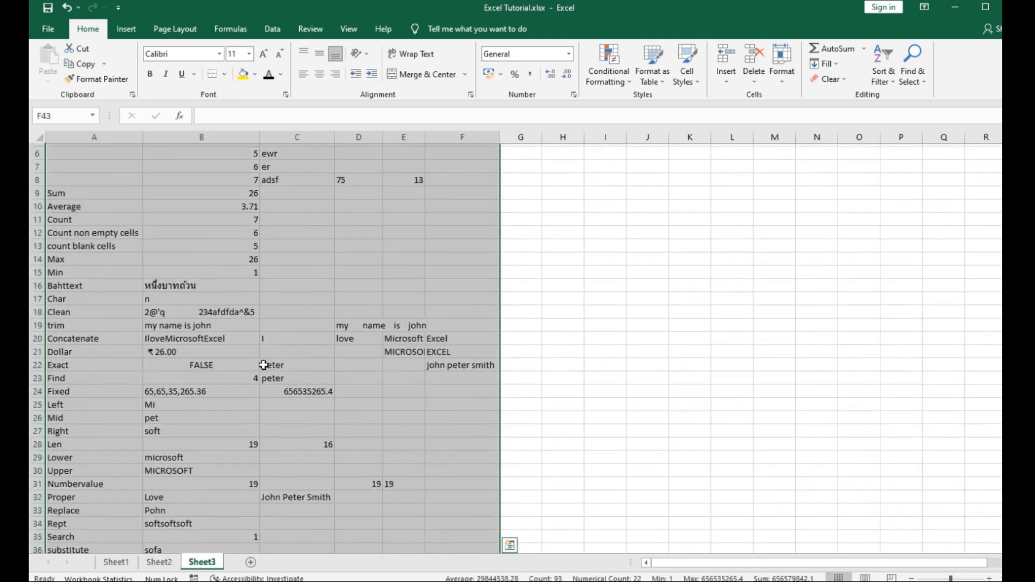
{"action": "left_click", "coordinate": [397, 308]}
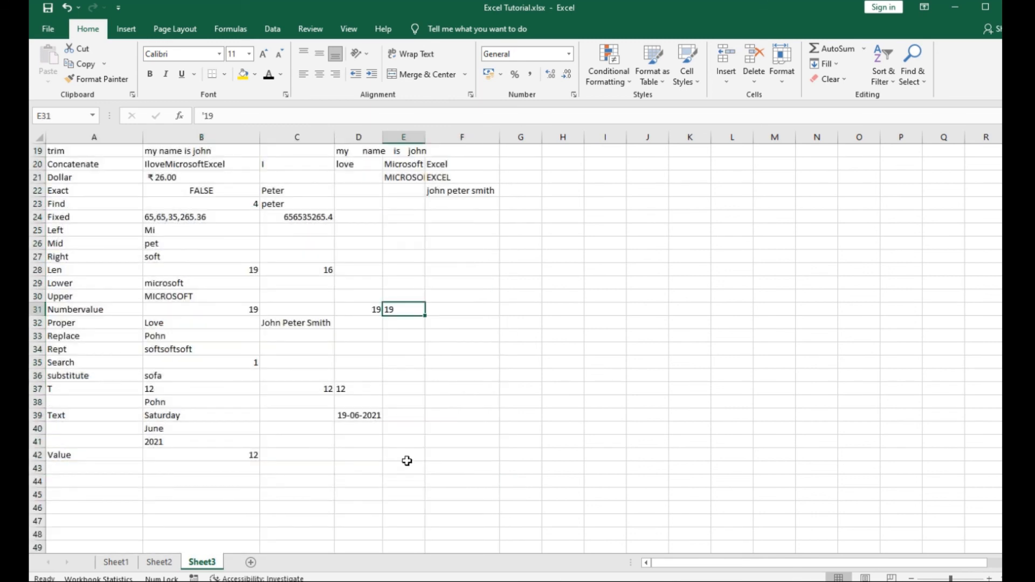
{"action": "left_click_drag", "start_coordinate": [467, 465], "coordinate": [59, 178]}
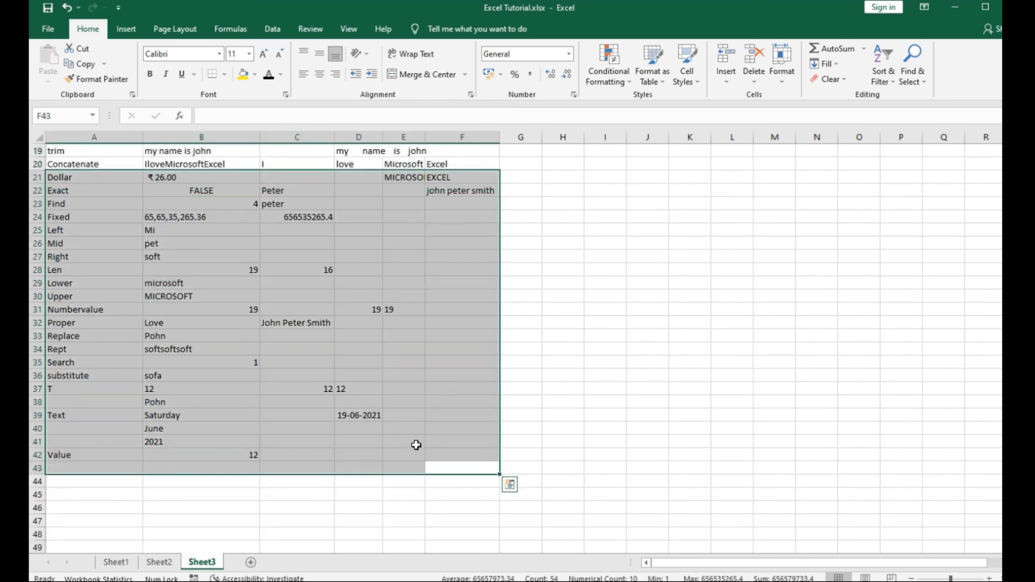
{"action": "scroll", "coordinate": [434, 421], "scroll_direction": "down", "scroll_amount": 3}
{"action": "scroll", "coordinate": [410, 448], "scroll_direction": "up", "scroll_amount": 5}
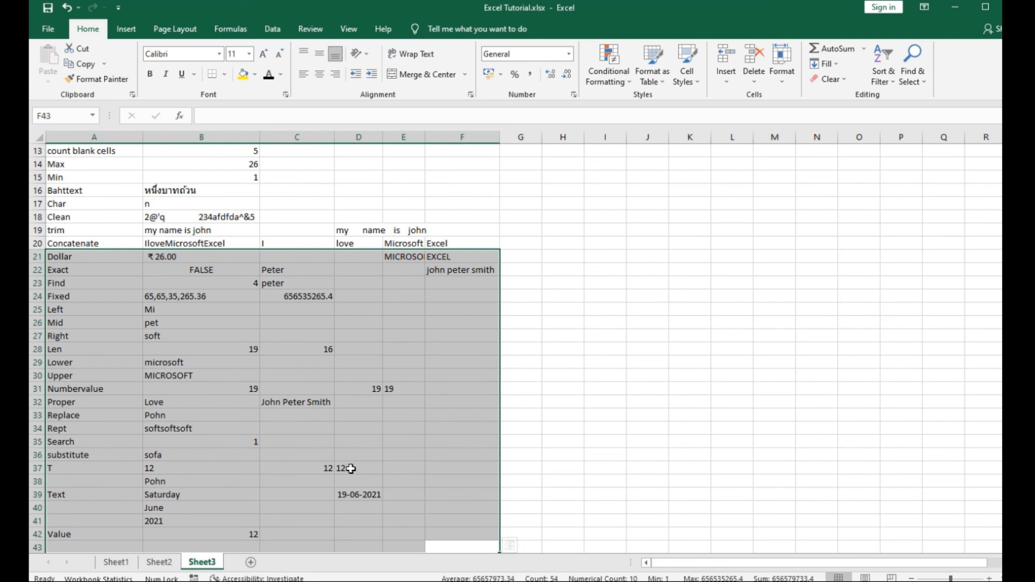
Step: Fill I22:I41 with the number series 1 to 20
{"action": "left_click", "coordinate": [615, 274]}
{"action": "type", "text": "2"}
{"action": "key", "text": "Return"}
{"action": "left_click_drag", "start_coordinate": [623, 268], "coordinate": [649, 526]}
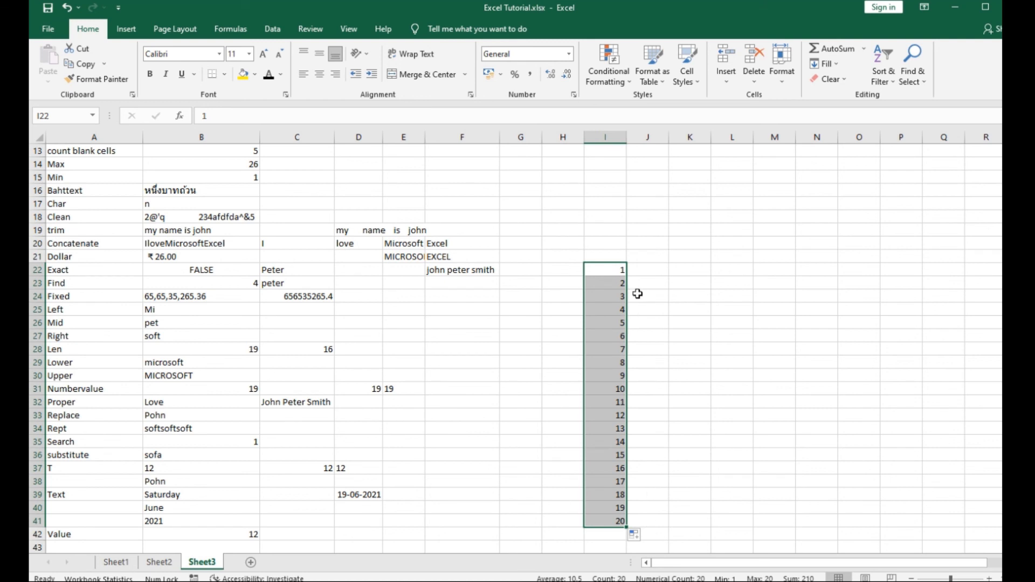
Step: Left-align the number series in I22:I41 so that it looks like text
{"action": "key", "text": "F2"}
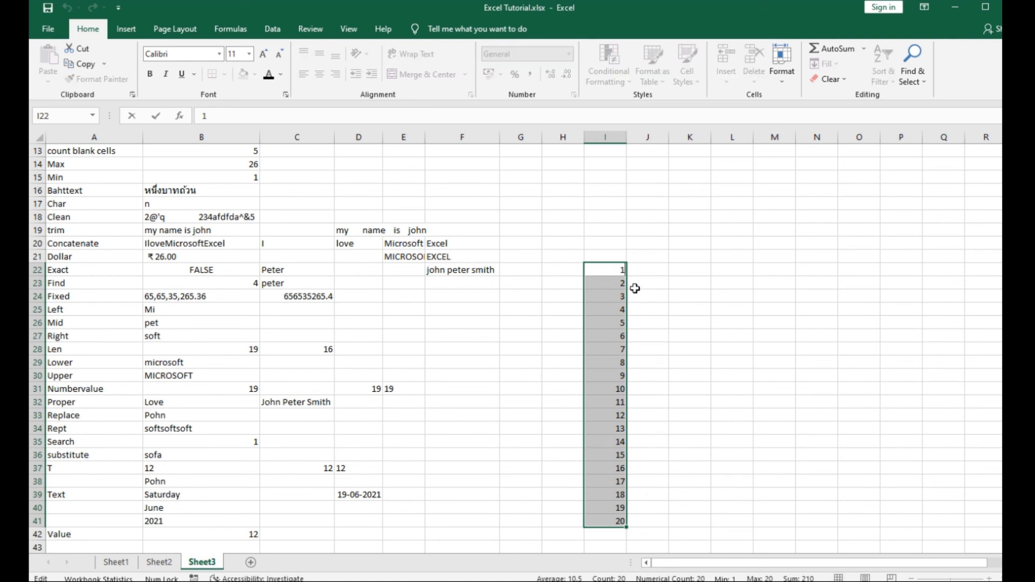
{"action": "key", "text": "Escape"}
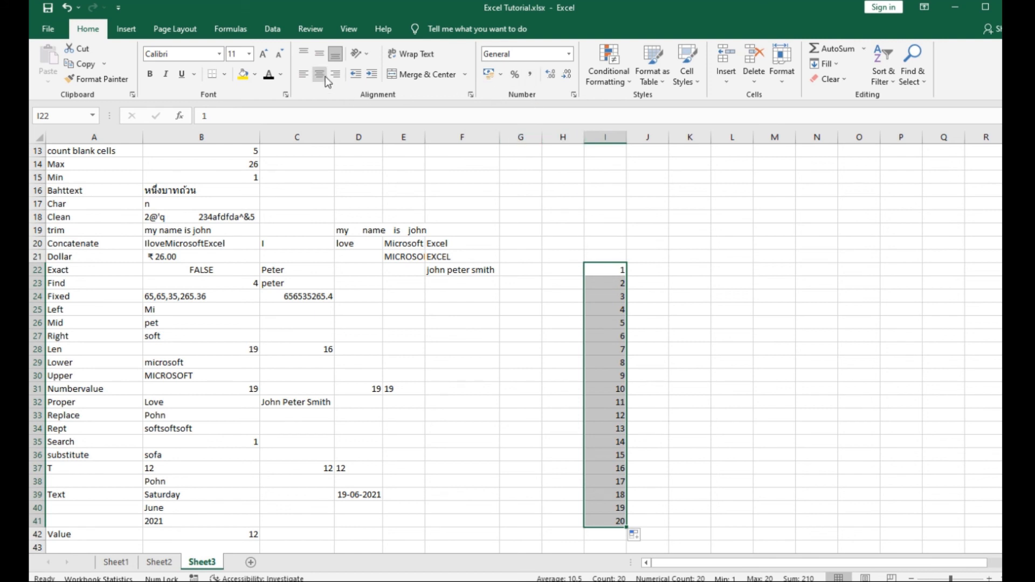
{"action": "left_click", "coordinate": [304, 74]}
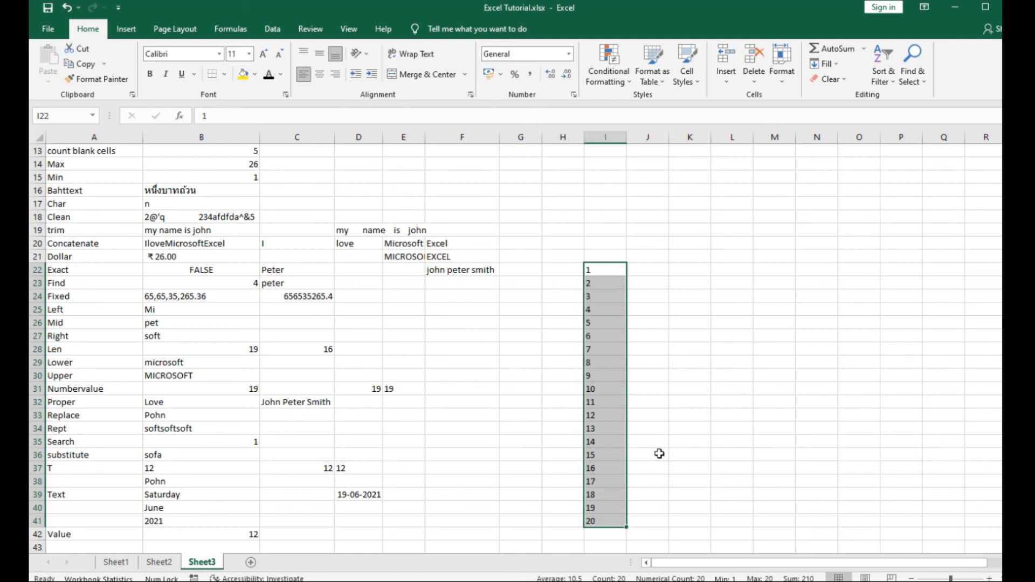
{"action": "left_click", "coordinate": [678, 427]}
{"action": "left_click_drag", "start_coordinate": [600, 271], "coordinate": [615, 524]}
Step: Enter 1 in J22 and 2 in J23 as text, each with a leading apostrophe
{"action": "left_click", "coordinate": [648, 268]}
{"action": "type", "text": "'1"}
{"action": "key", "text": "Return"}
{"action": "type", "text": "'2"}
{"action": "key", "text": "Return"}
{"action": "key", "text": "Up"}
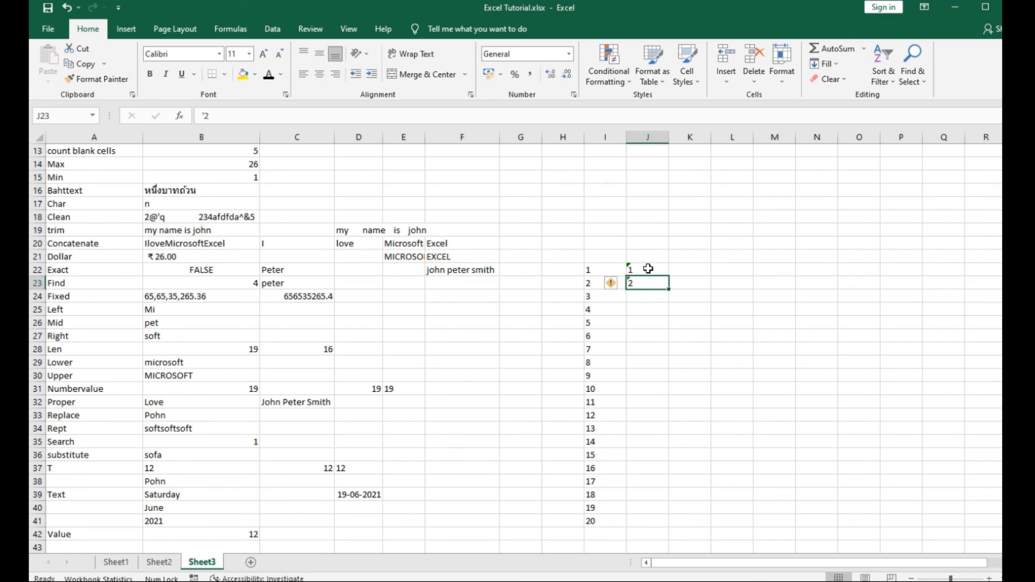
{"action": "key", "text": "Up"}
{"action": "key", "text": "shift+Down"}
{"action": "key", "text": "Down"}
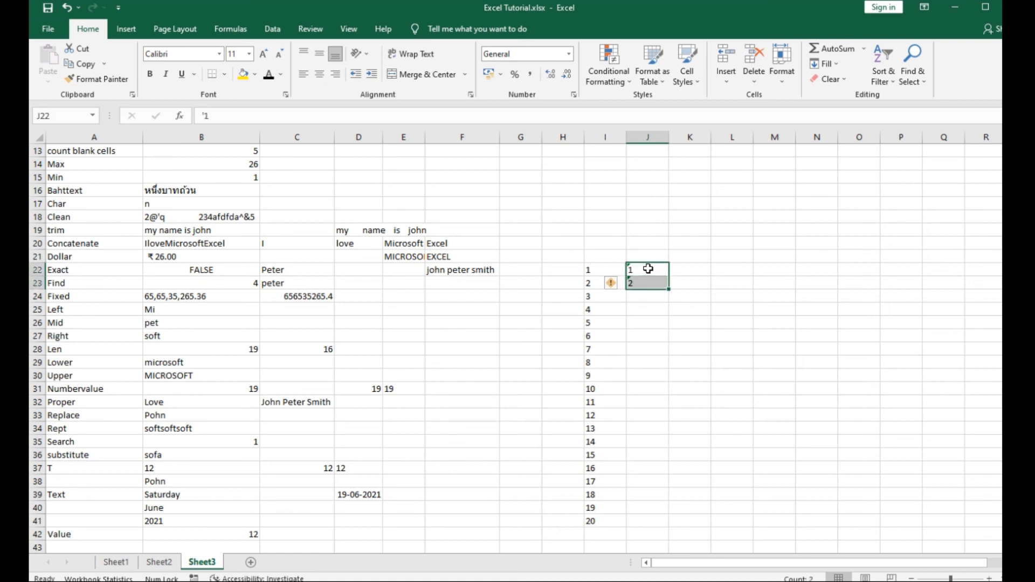
{"action": "key", "text": "Down"}
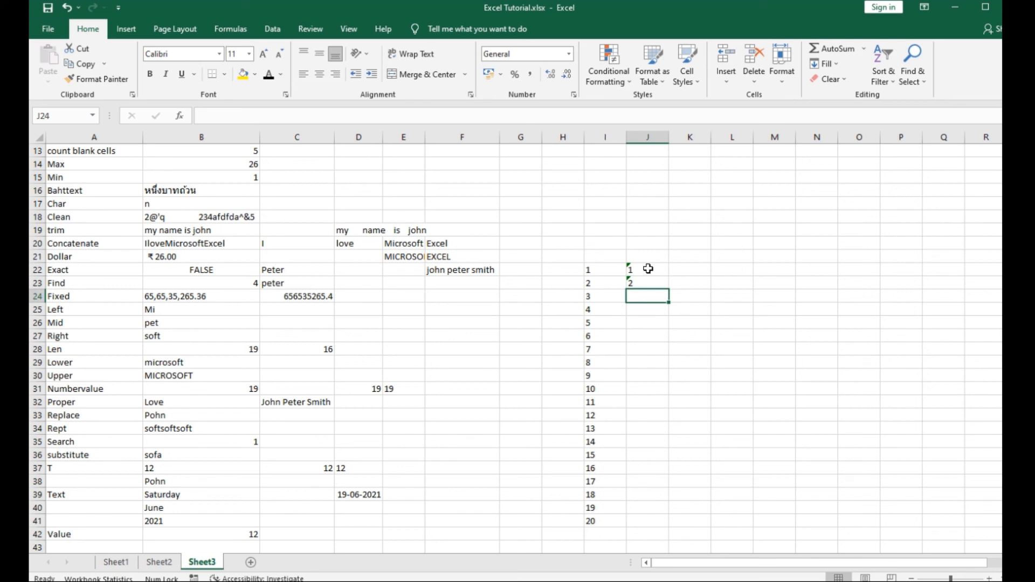
{"action": "key", "text": "shift+Down"}
{"action": "key", "text": "shift+Down"}
{"action": "key", "text": "shift+Down"}
{"action": "key", "text": "shift+Down"}
{"action": "key", "text": "shift+Down"}
{"action": "key", "text": "shift+Down"}
{"action": "key", "text": "shift+Down"}
{"action": "key", "text": "shift+Down"}
{"action": "key", "text": "shift+Down"}
{"action": "key", "text": "shift+Down"}
{"action": "key", "text": "shift+Down"}
{"action": "key", "text": "shift+Down"}
{"action": "key", "text": "shift+Down"}
{"action": "key", "text": "shift+Down"}
{"action": "key", "text": "shift+Down"}
{"action": "key", "text": "shift+Down"}
{"action": "key", "text": "shift+Down"}
{"action": "key", "text": "ctrl+e"}
{"action": "key", "text": "Return"}
Step: Flash Fill J22:J41 to continue the text numbers from 1 and 2 up to 20
{"action": "left_click", "coordinate": [649, 269]}
{"action": "key", "text": "shift+Down"}
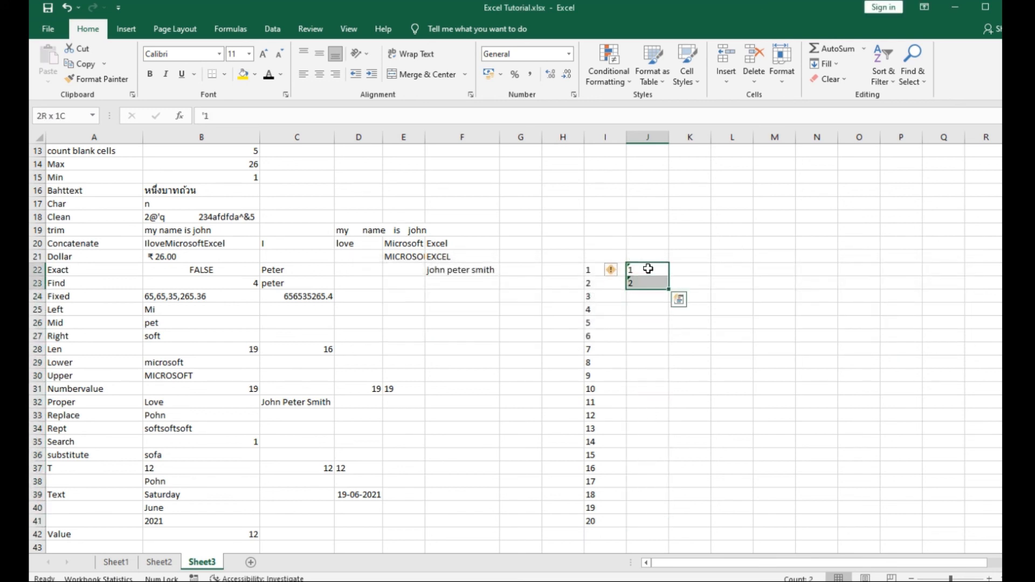
{"action": "key", "text": "shift+Down"}
{"action": "key", "text": "shift+Down"}
{"action": "key", "text": "shift+Down"}
{"action": "key", "text": "shift+Down"}
{"action": "key", "text": "shift+Down"}
{"action": "key", "text": "shift+Down"}
{"action": "key", "text": "shift+Down"}
{"action": "key", "text": "shift+Down"}
{"action": "key", "text": "shift+Down"}
{"action": "key", "text": "shift+Down"}
{"action": "key", "text": "shift+Down"}
{"action": "key", "text": "shift+Down"}
{"action": "key", "text": "shift+Down"}
{"action": "key", "text": "shift+Down"}
{"action": "key", "text": "shift+Down"}
{"action": "key", "text": "shift+Down"}
{"action": "key", "text": "shift+Down"}
{"action": "key", "text": "shift+Down"}
{"action": "key", "text": "shift+Down"}
{"action": "key", "text": "shift+Down"}
{"action": "key", "text": "shift+Up"}
{"action": "key", "text": "shift+Up"}
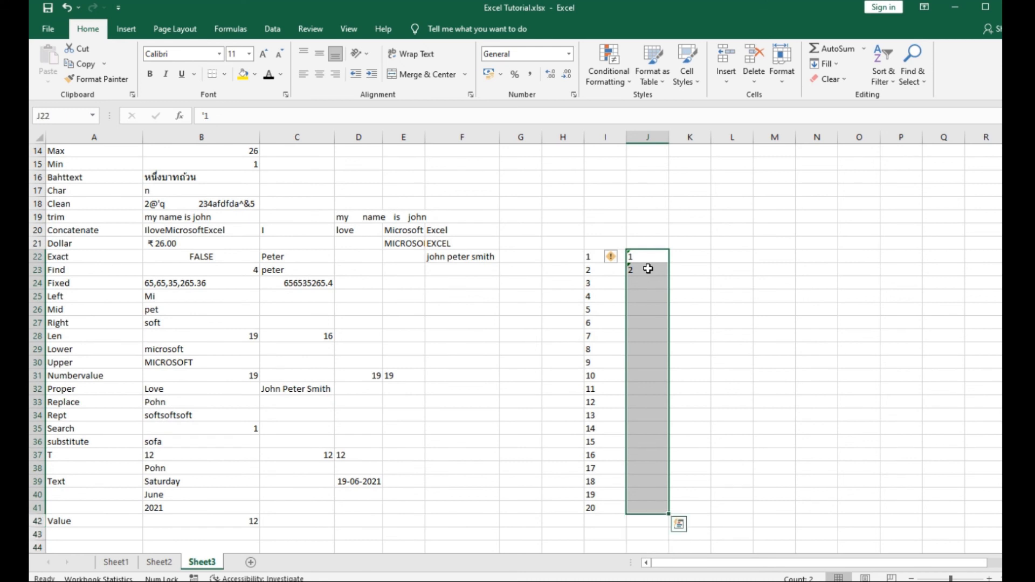
{"action": "key", "text": "ctrl+e"}
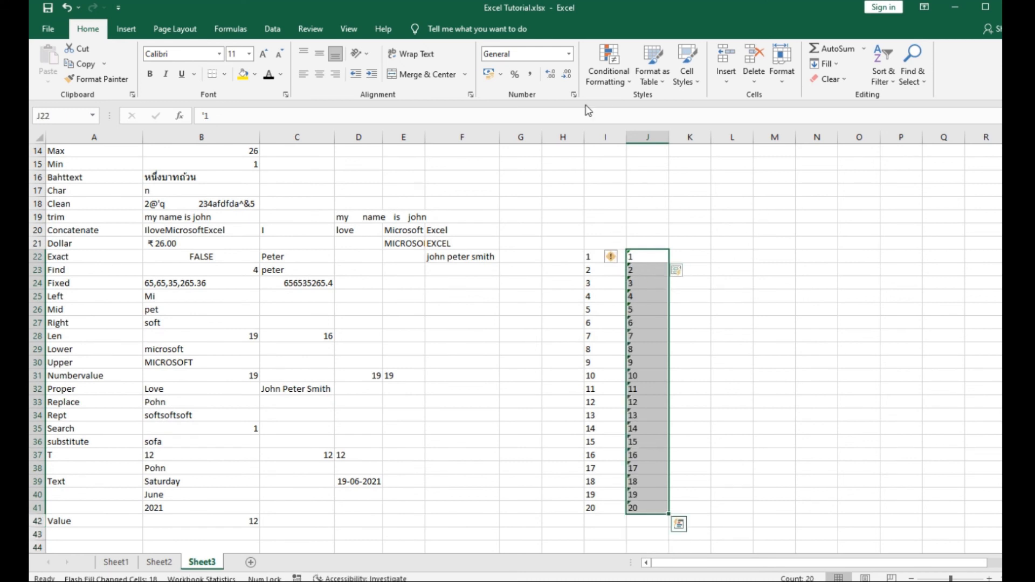
Step: Ignore the number-stored-as-text error for the range J22:J41
{"action": "left_click", "coordinate": [621, 258]}
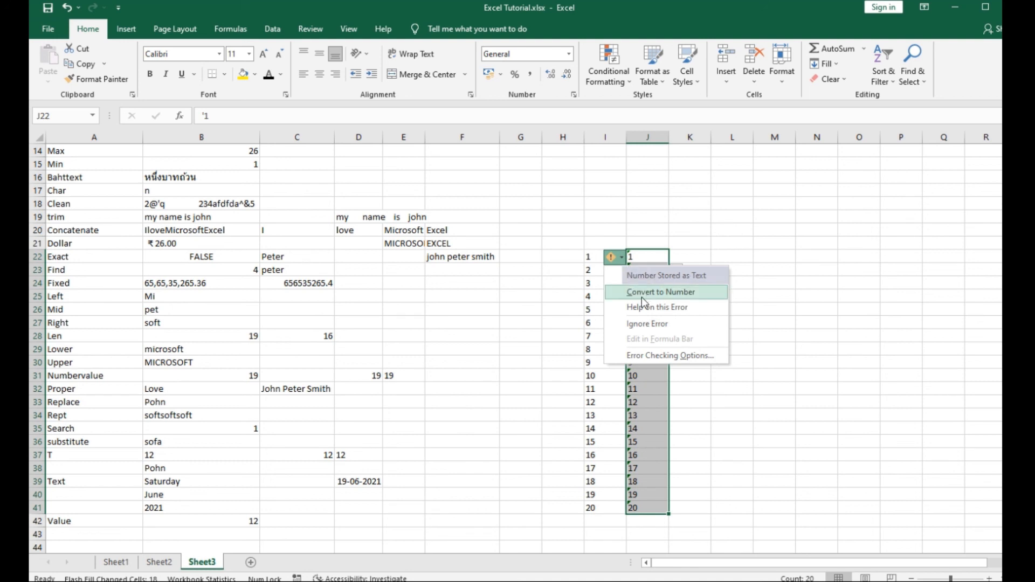
{"action": "left_click", "coordinate": [647, 322]}
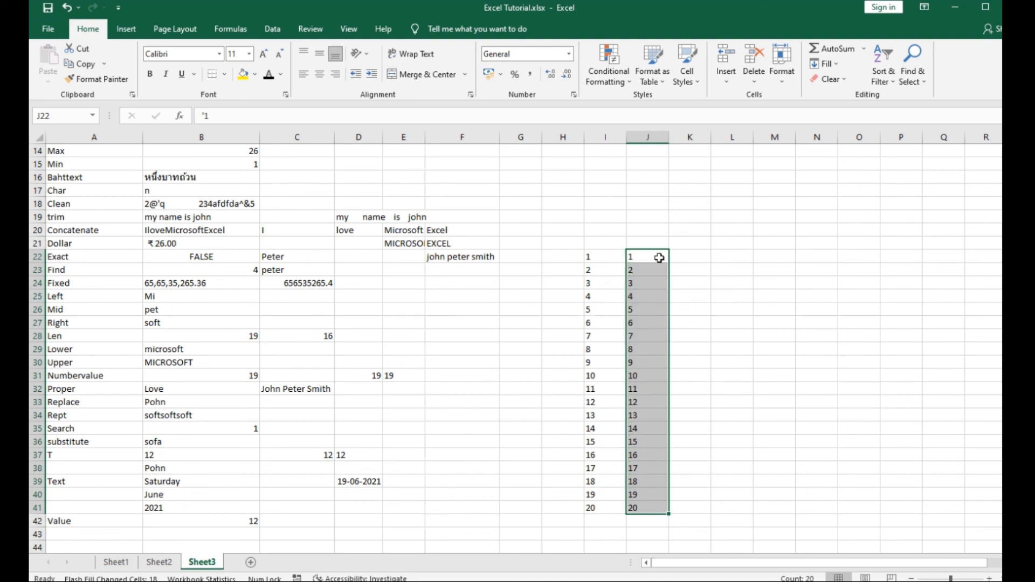
{"action": "left_click", "coordinate": [687, 257]}
Step: Compare the left-aligned numbers in I22:I41 with the text numbers in J22:J41, checking the contents of I22 and J22
{"action": "left_click_drag", "start_coordinate": [638, 256], "coordinate": [596, 508]}
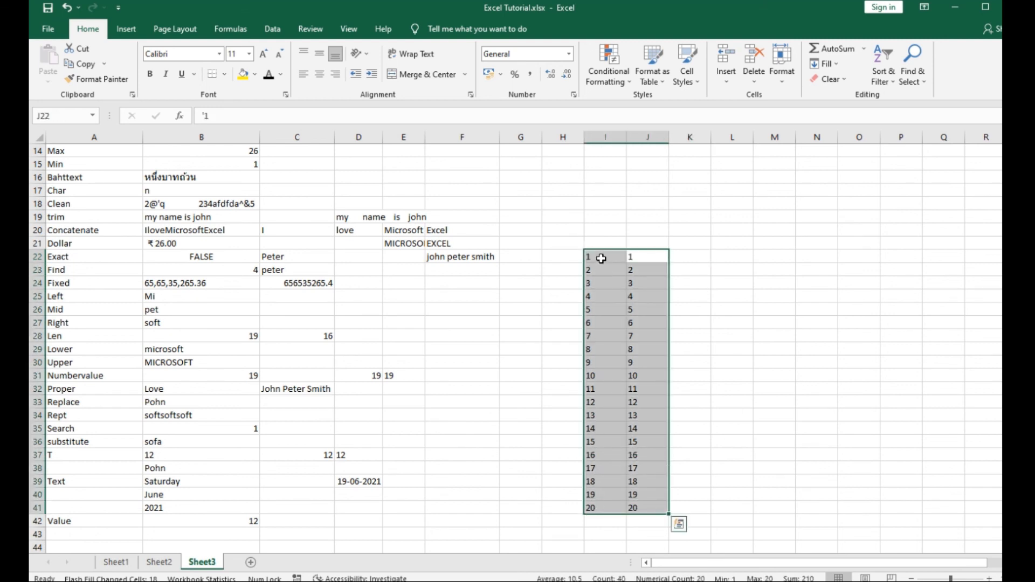
{"action": "left_click", "coordinate": [601, 259]}
{"action": "left_click", "coordinate": [638, 257]}
{"action": "left_click", "coordinate": [609, 257]}
{"action": "left_click", "coordinate": [640, 259]}
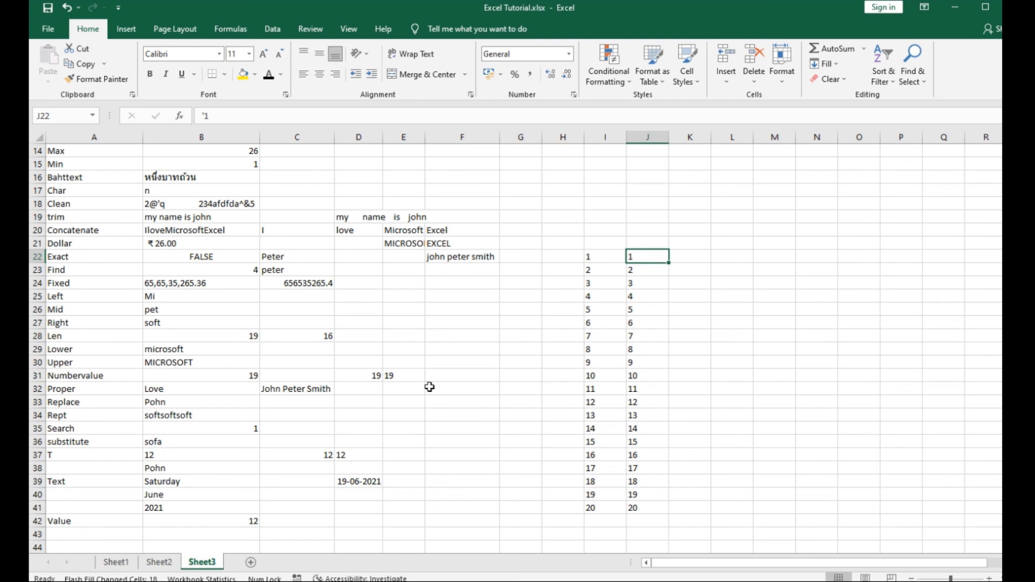
Step: Enter the formula =VALUE(I22) in A43 and move it to B43
{"action": "left_click", "coordinate": [80, 534]}
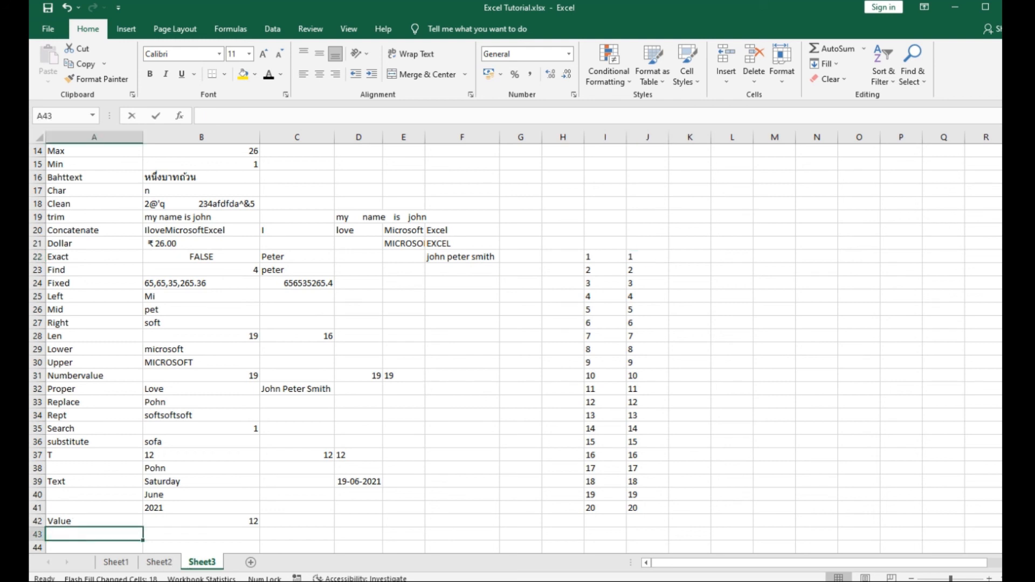
{"action": "type", "text": "=va"}
{"action": "key", "text": "Tab"}
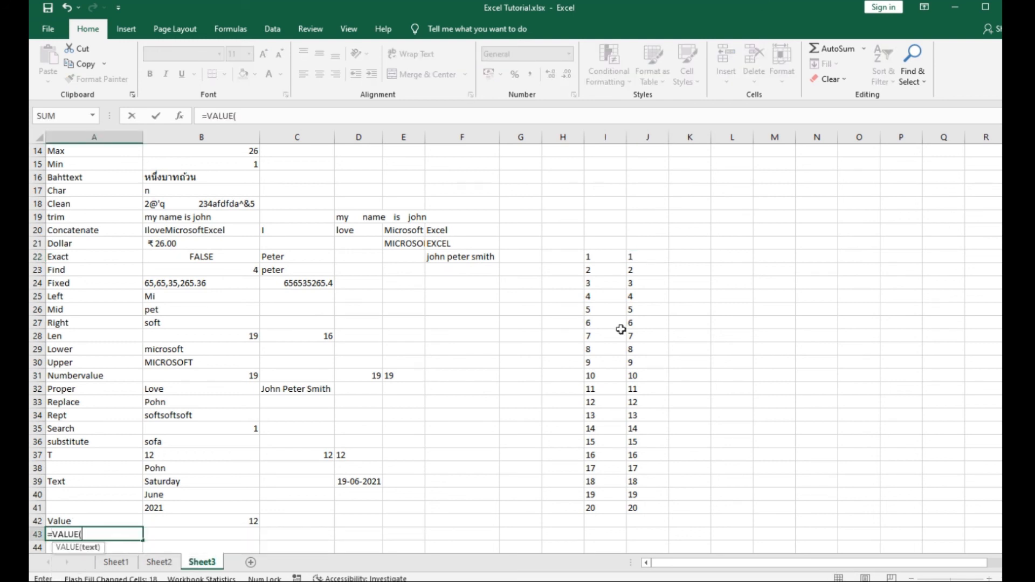
{"action": "scroll", "coordinate": [596, 283], "scroll_direction": "down", "scroll_amount": 1}
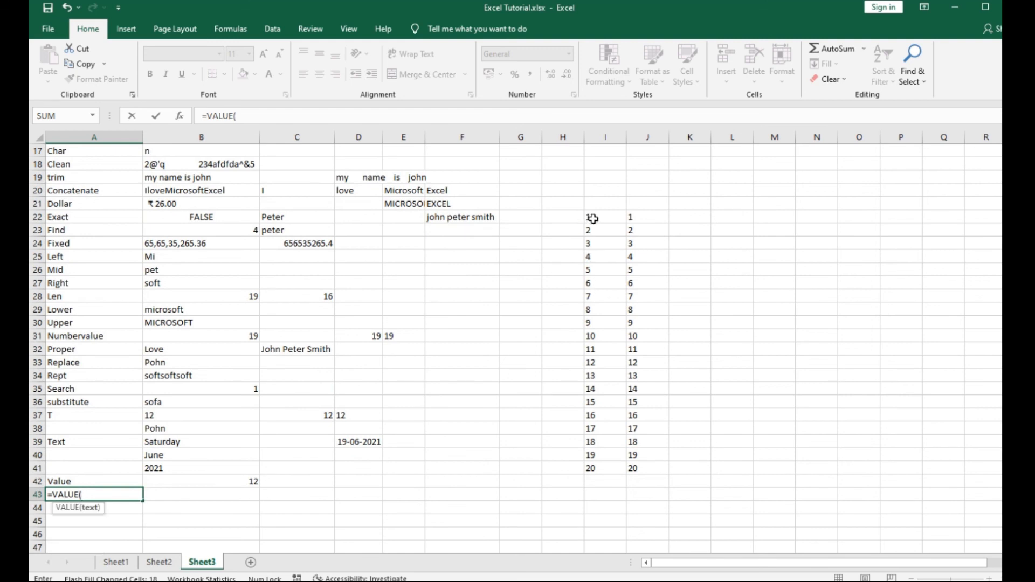
{"action": "left_click", "coordinate": [593, 219]}
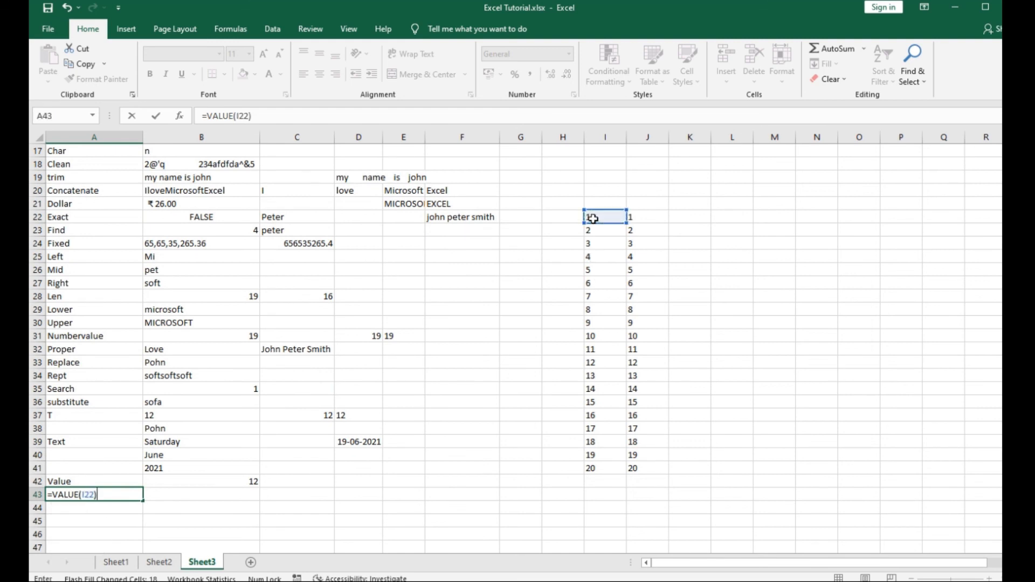
{"action": "key", "text": "ctrl+Return"}
{"action": "key", "text": "ctrl+x"}
{"action": "key", "text": "Right"}
{"action": "key", "text": "ctrl+v"}
Step: Enter the formula =VALUE(J22) in B44 to convert the text number in J22
{"action": "key", "text": "Down"}
{"action": "type", "text": "=va"}
{"action": "key", "text": "Tab"}
{"action": "left_click", "coordinate": [648, 217]}
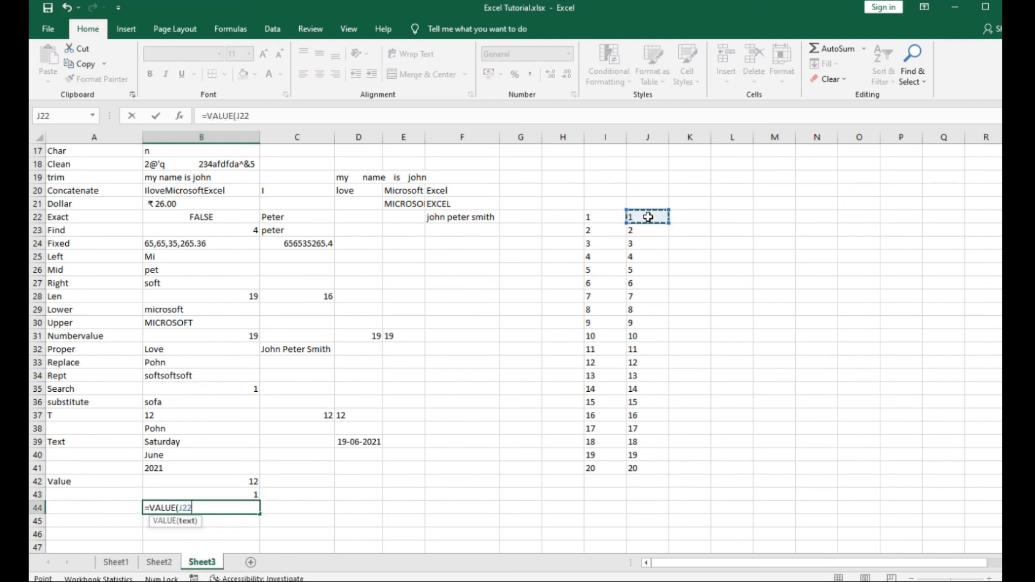
{"action": "type", "text": ")"}
{"action": "key", "text": "Return"}
{"action": "key", "text": "Up"}
Step: Inspect the stored contents of I22 and J22 to see which one is a number and which is text
{"action": "left_click", "coordinate": [569, 218]}
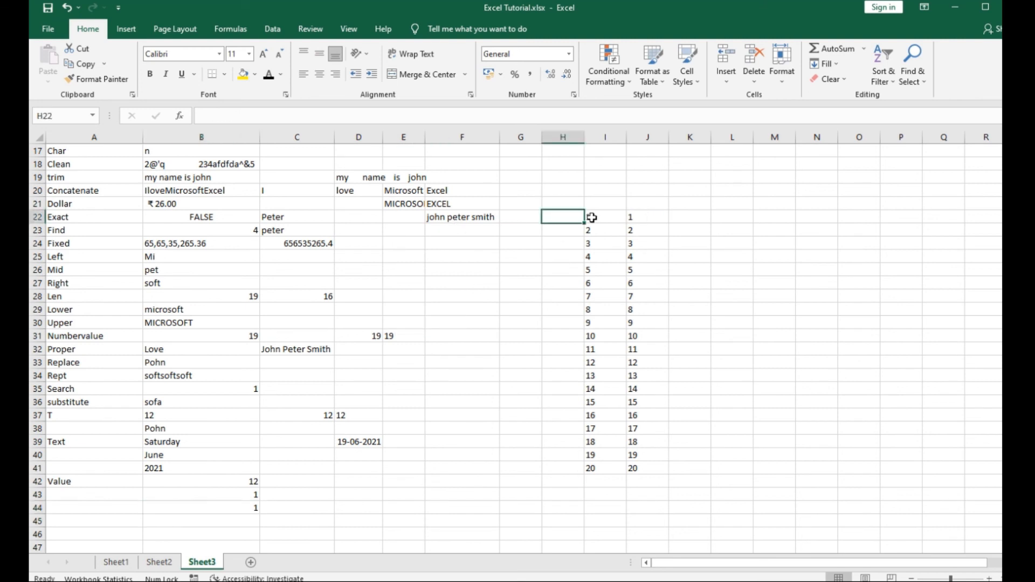
{"action": "left_click", "coordinate": [598, 217]}
{"action": "left_click", "coordinate": [638, 216]}
{"action": "left_click", "coordinate": [614, 218]}
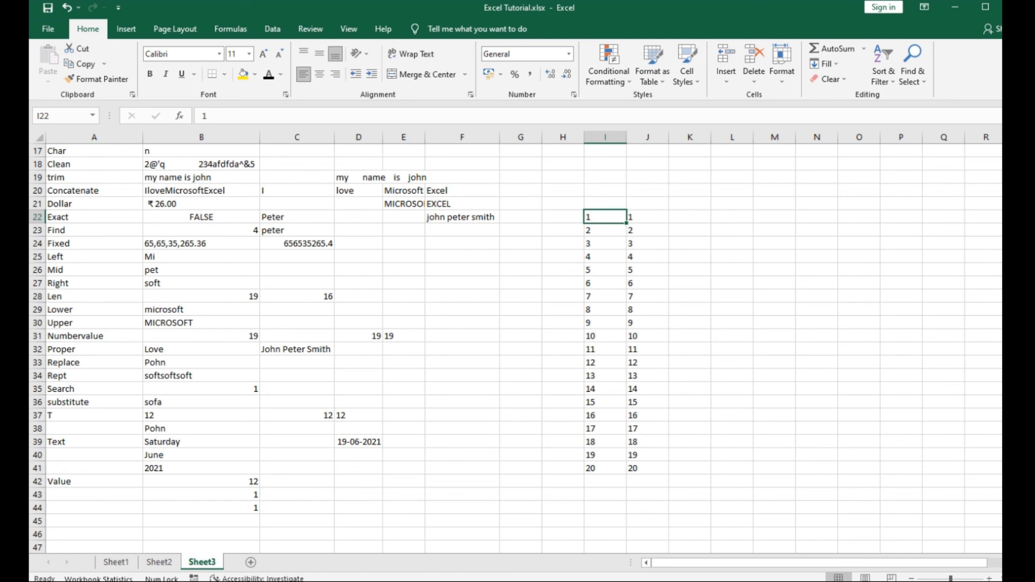
{"action": "left_click", "coordinate": [642, 221]}
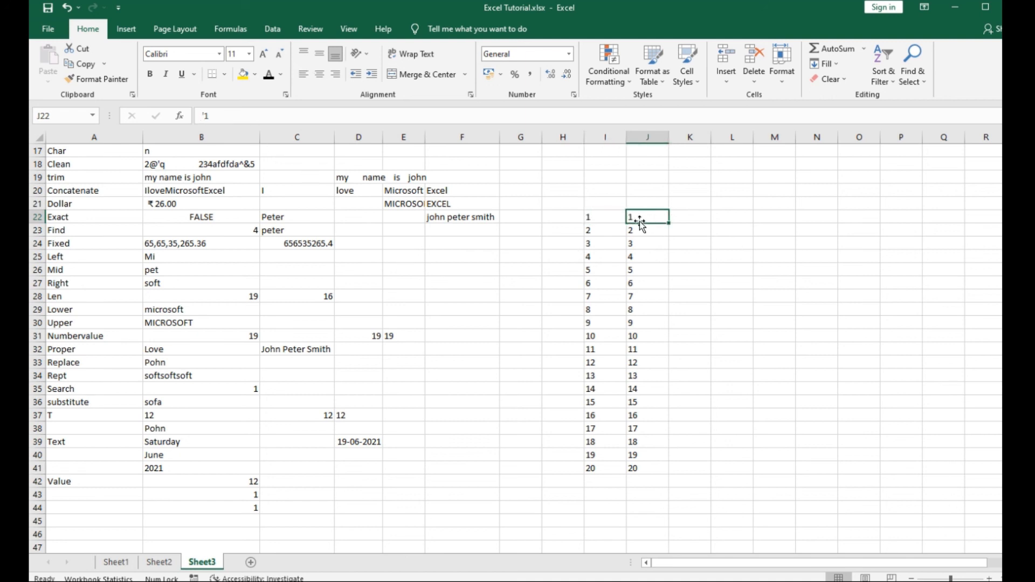
{"action": "left_click", "coordinate": [597, 216]}
{"action": "left_click", "coordinate": [633, 215]}
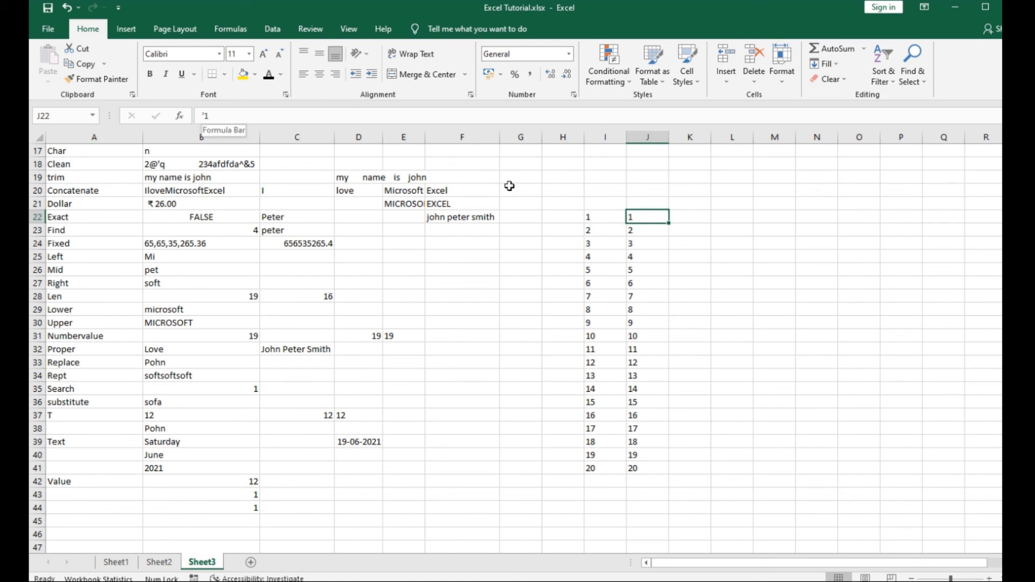
{"action": "left_click", "coordinate": [581, 217]}
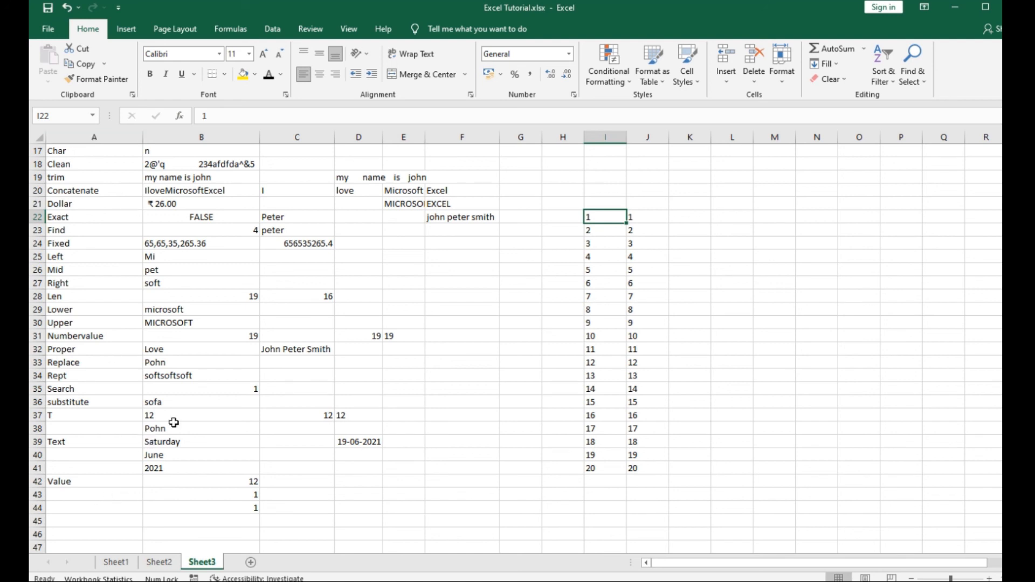
Step: Look through the function library's categories, including Logical, Date & Time, Lookup & Reference, Math & Trig and More Functions
{"action": "left_click", "coordinate": [195, 402]}
{"action": "left_click", "coordinate": [274, 375]}
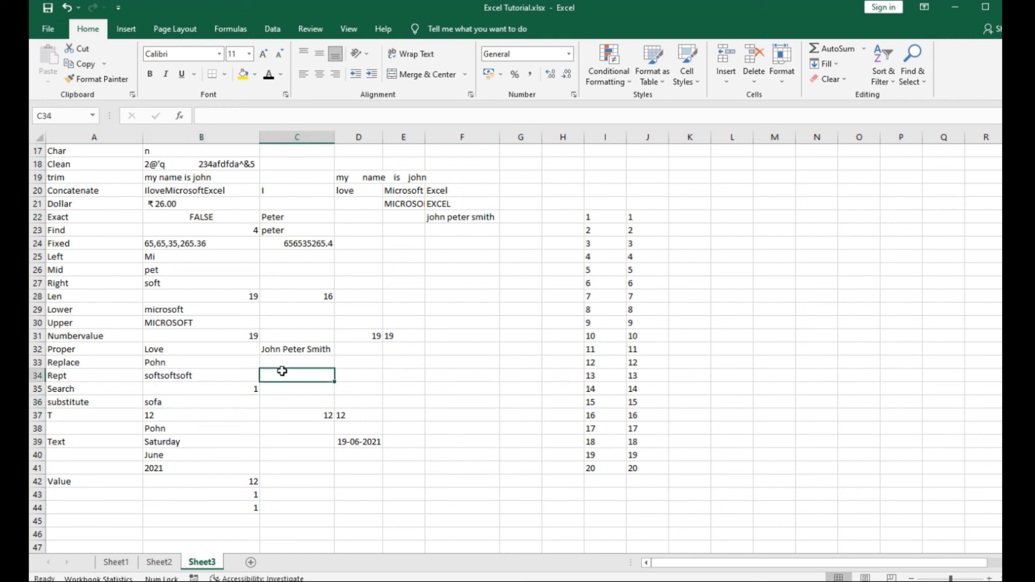
{"action": "left_click", "coordinate": [228, 29]}
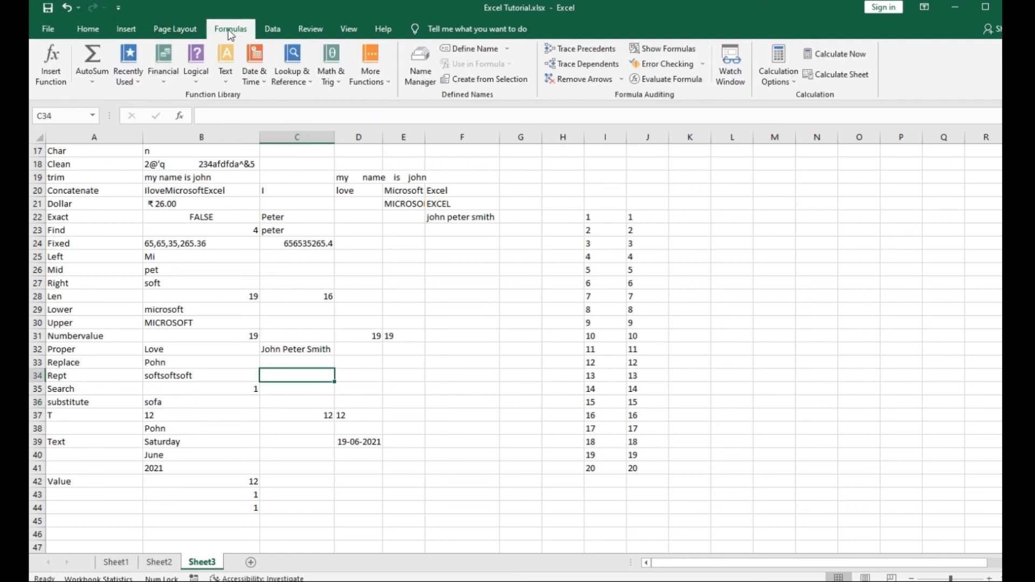
{"action": "left_click", "coordinate": [160, 77]}
{"action": "left_click", "coordinate": [197, 80]}
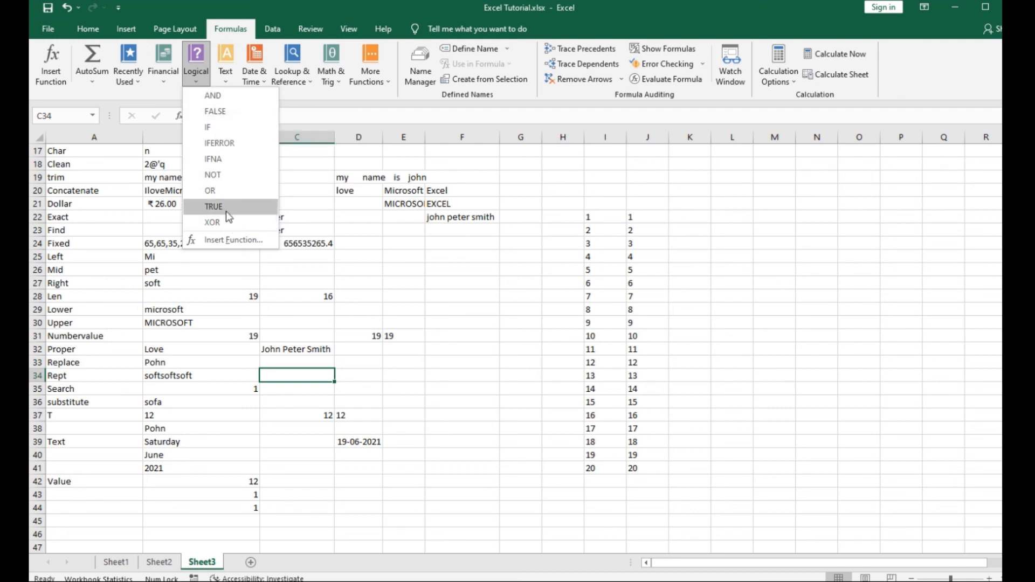
{"action": "left_click", "coordinate": [258, 79]}
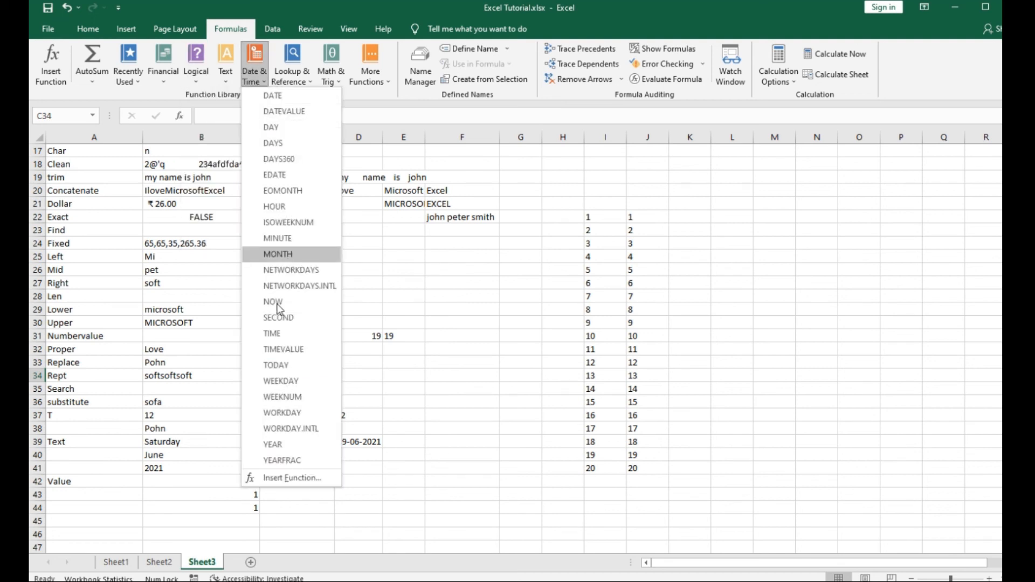
{"action": "left_click", "coordinate": [302, 81]}
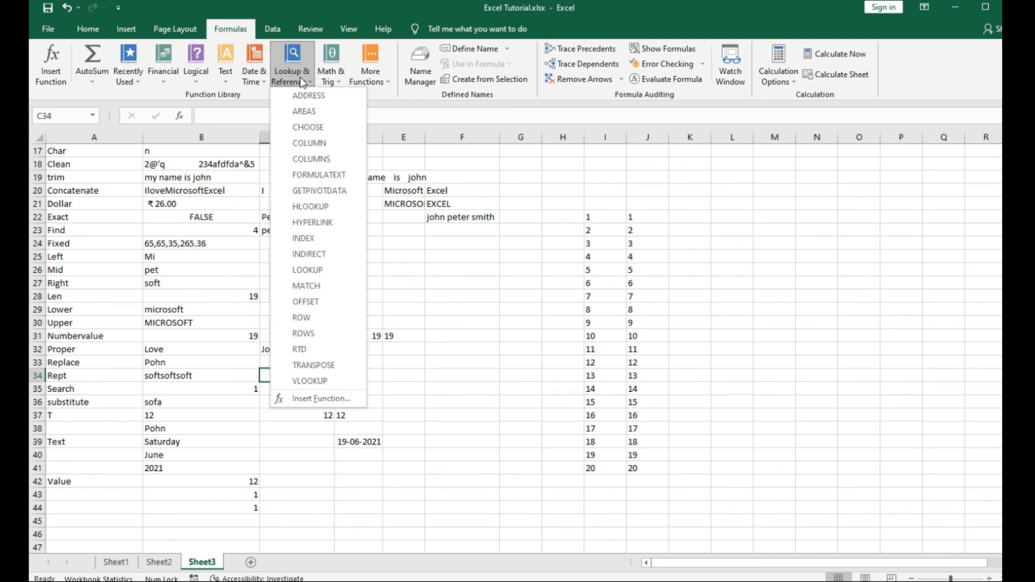
{"action": "left_click", "coordinate": [338, 79]}
{"action": "left_click", "coordinate": [336, 78]}
{"action": "left_click", "coordinate": [371, 70]}
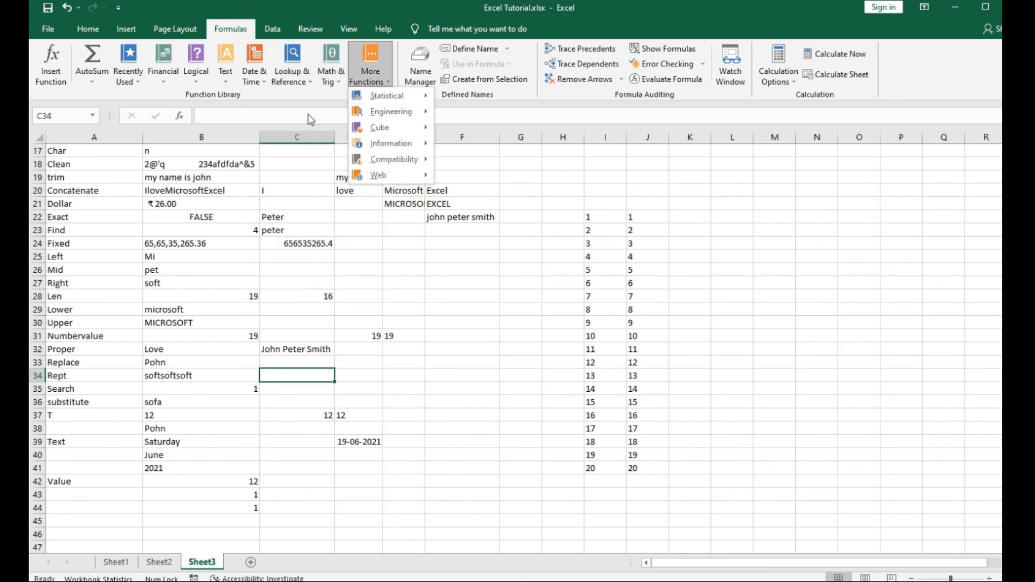
{"action": "left_click", "coordinate": [632, 350]}
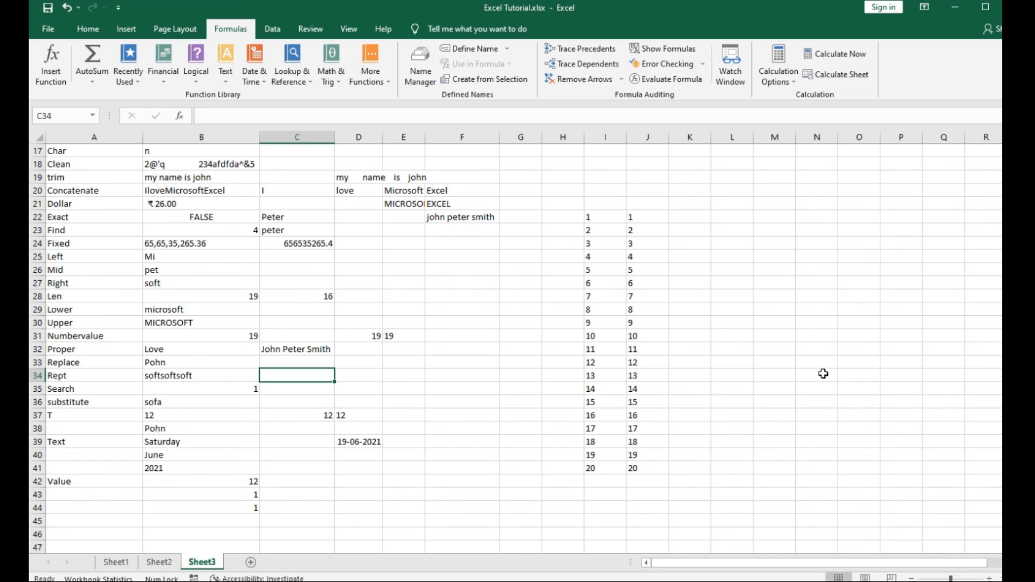